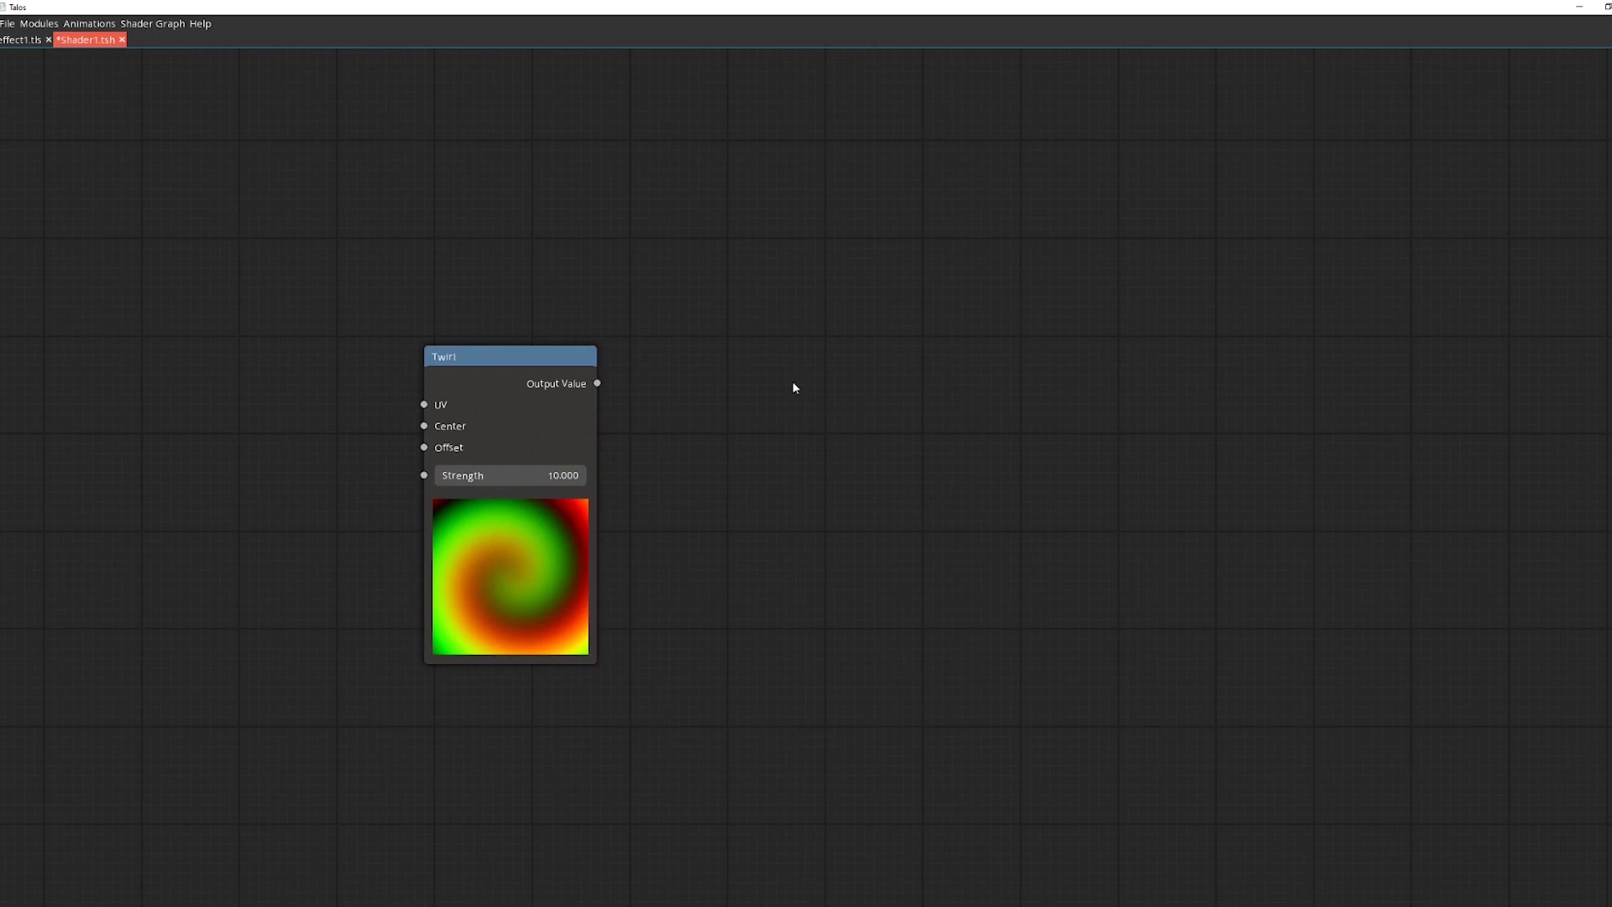
Add a Voronoi Noise node to the shader graph near the Twirl node
{"action": "right_click", "coordinate": [794, 387]}
{"action": "type", "text": "voro"}
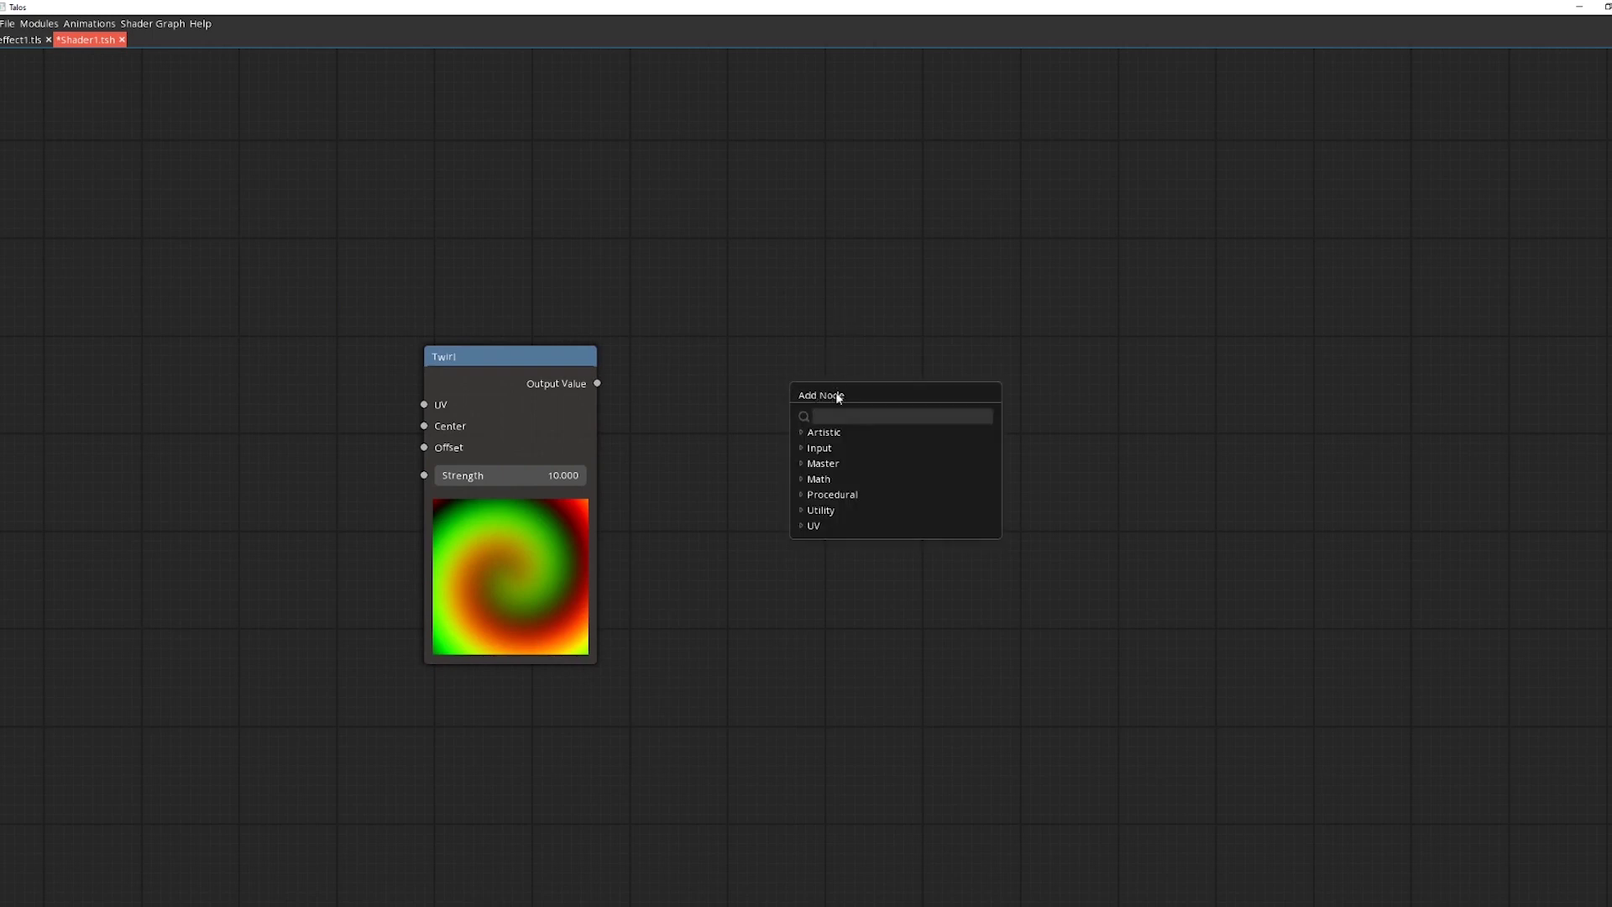
{"action": "key", "text": "Return"}
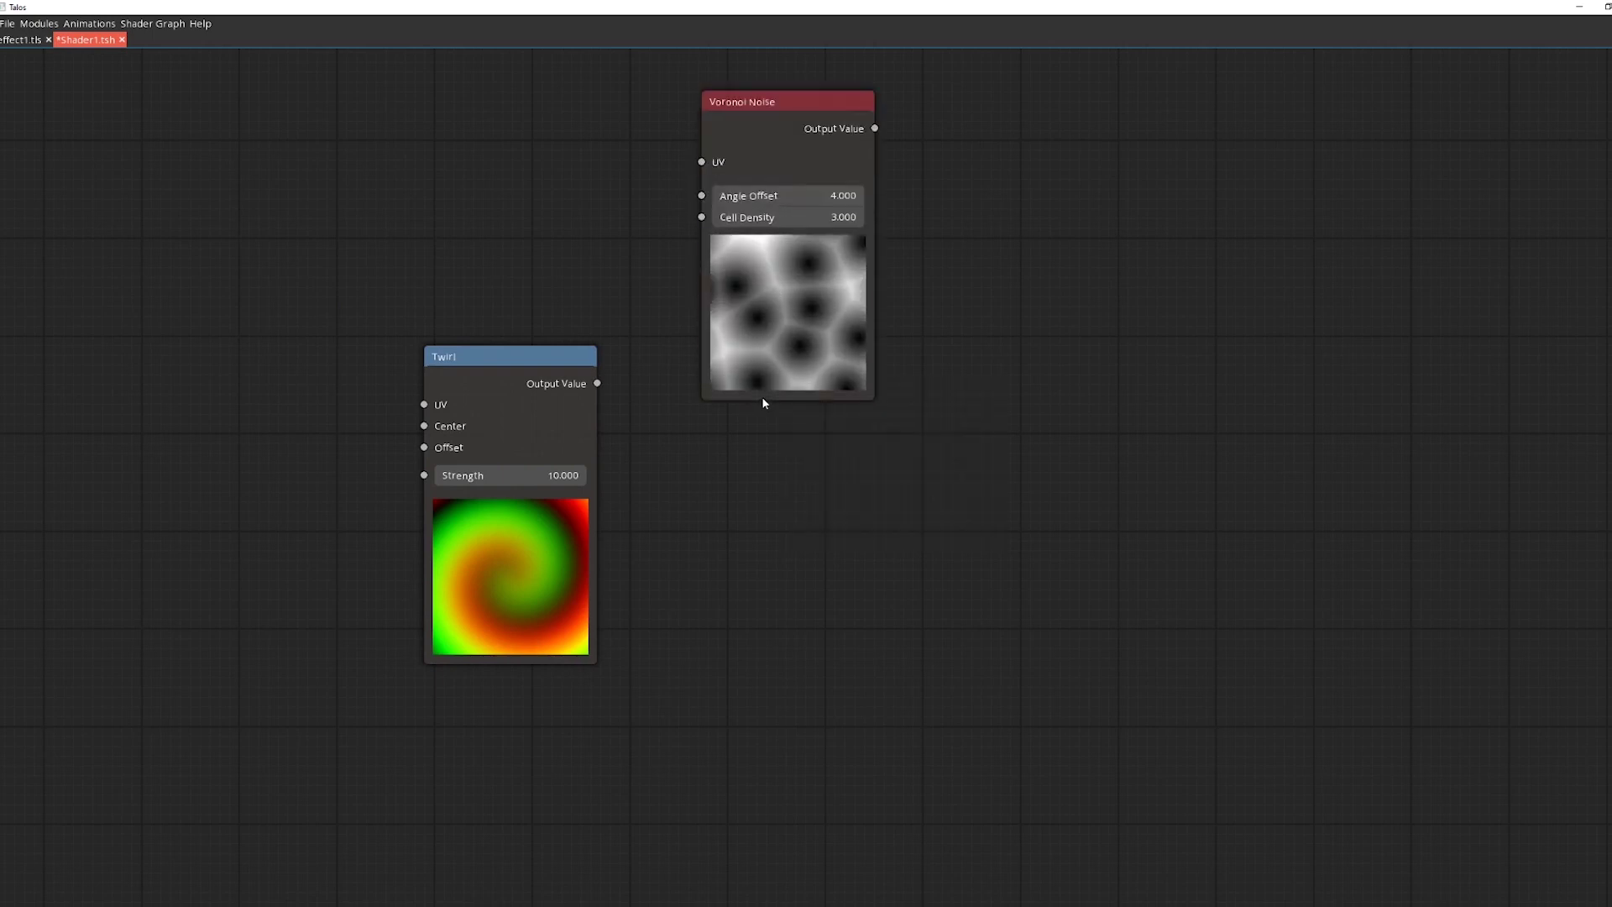
{"action": "right_click", "coordinate": [731, 482]}
{"action": "type", "text": "gra"}
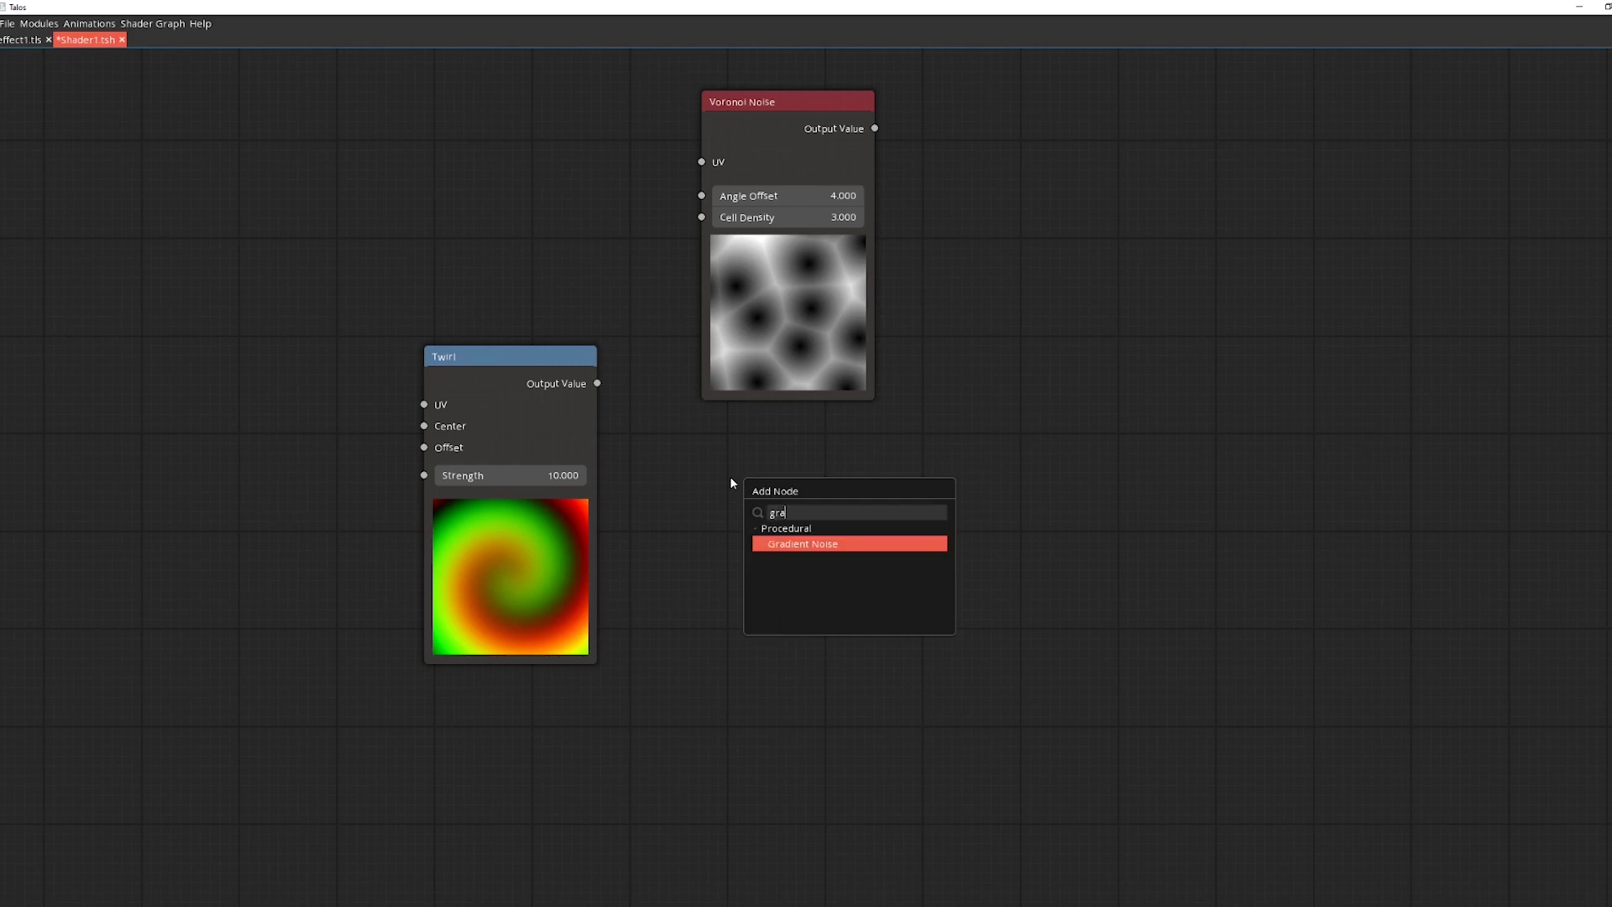
{"action": "key", "text": "Return"}
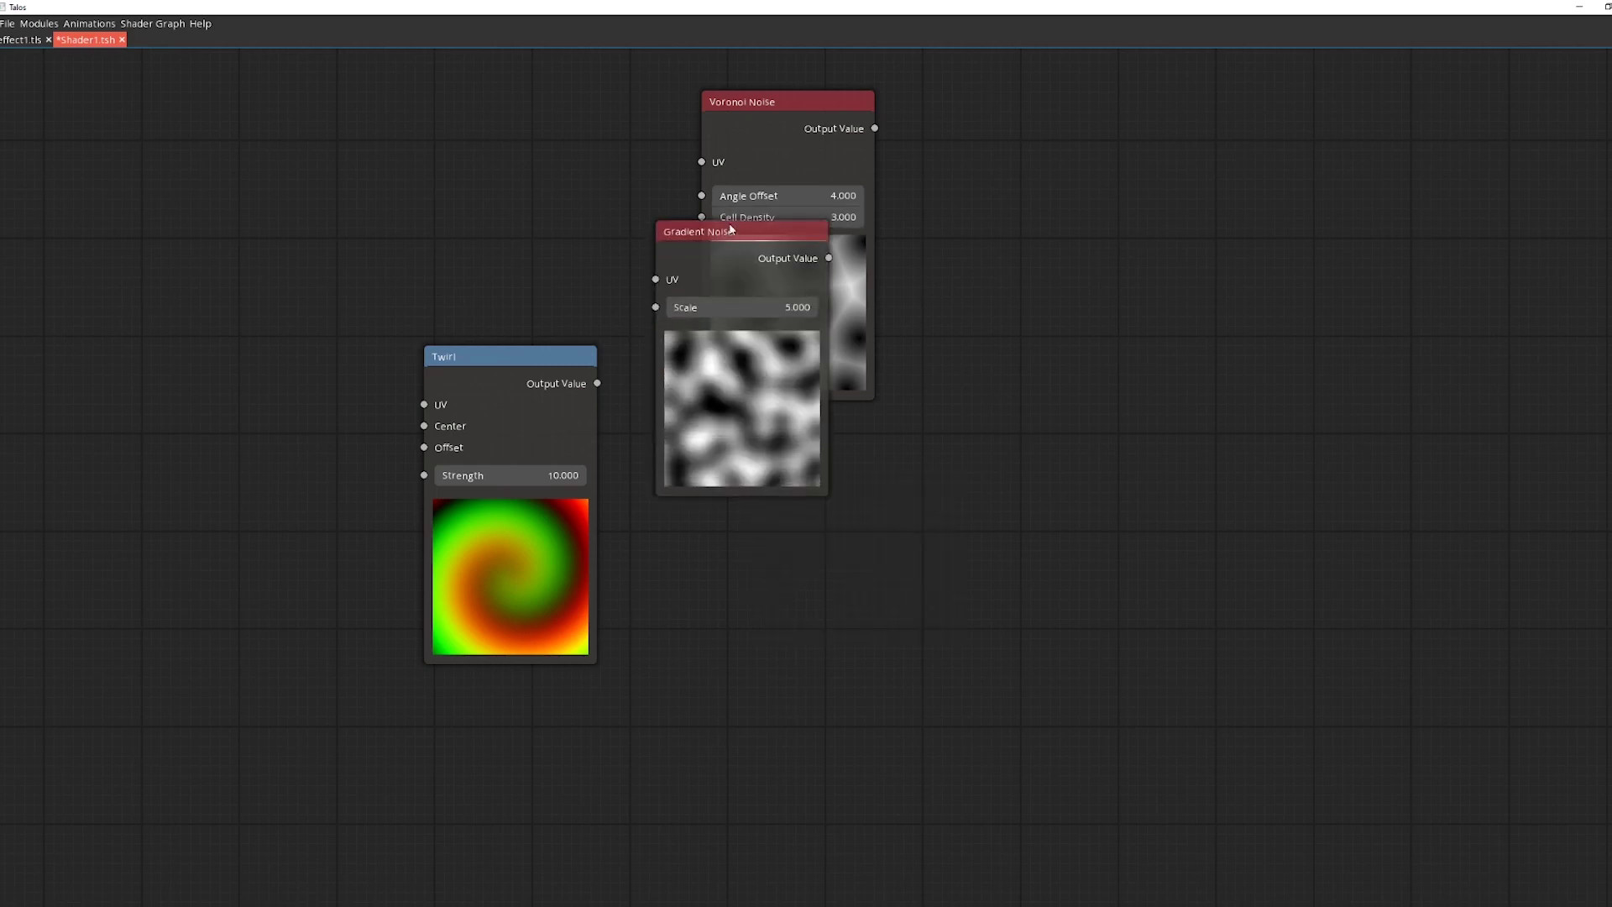
{"action": "left_click_drag", "start_coordinate": [734, 226], "coordinate": [762, 435]}
{"action": "key", "text": "Delete"}
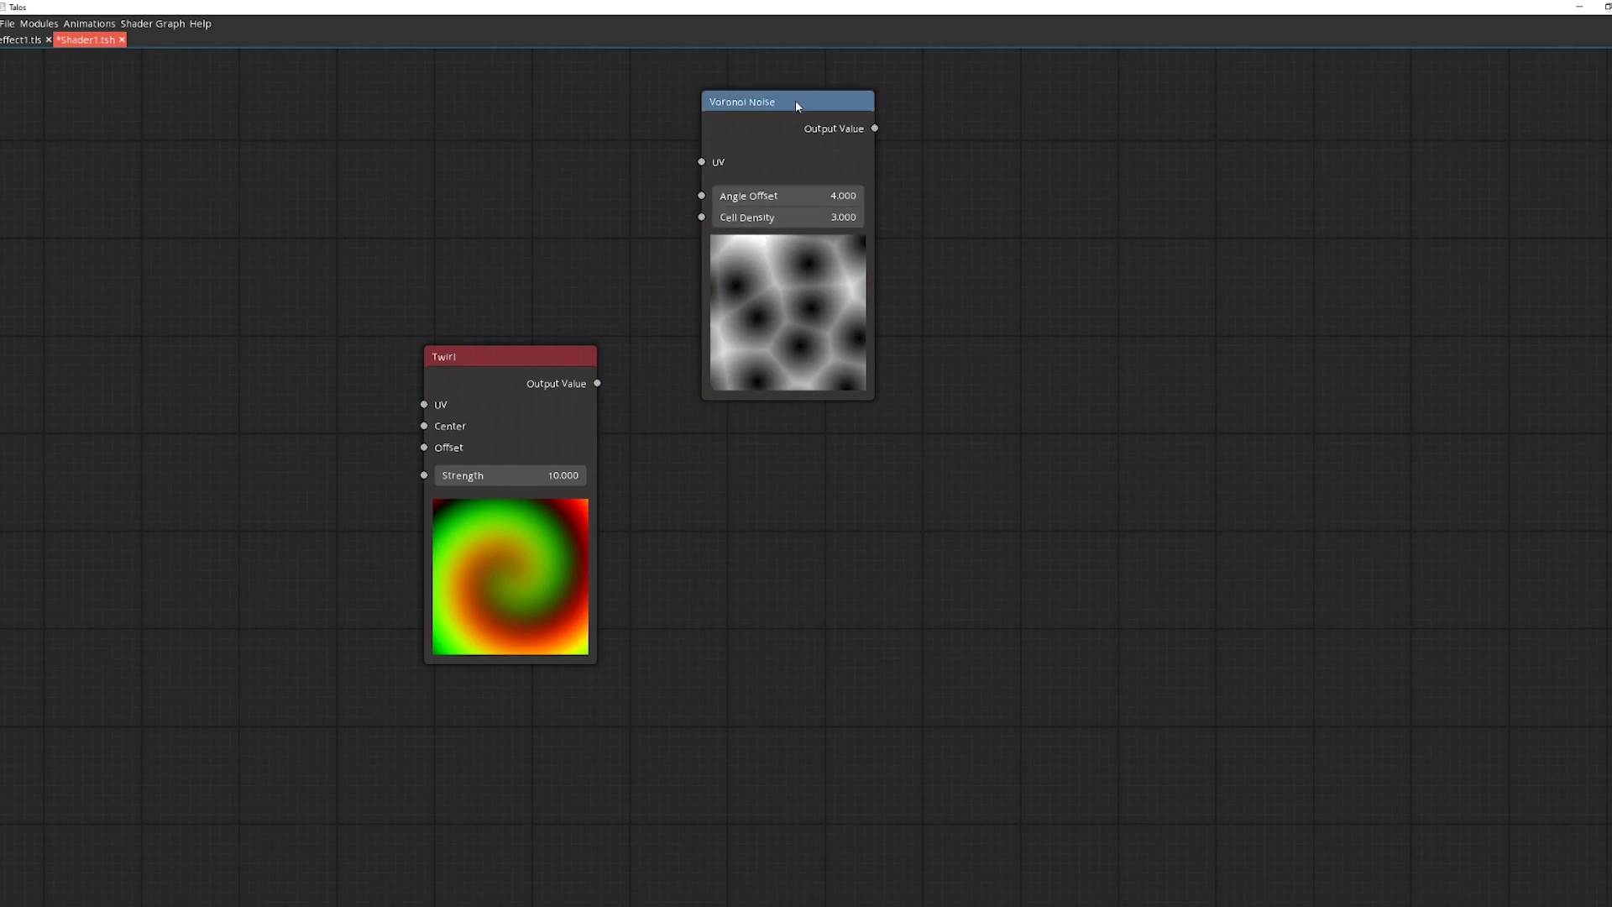
Place the Voronoi Noise node beside Twirl with Twirl's output feeding its UV, and set Angle Offset to 2 and Cell Density to 2.5
{"action": "left_click_drag", "start_coordinate": [796, 103], "coordinate": [763, 346]}
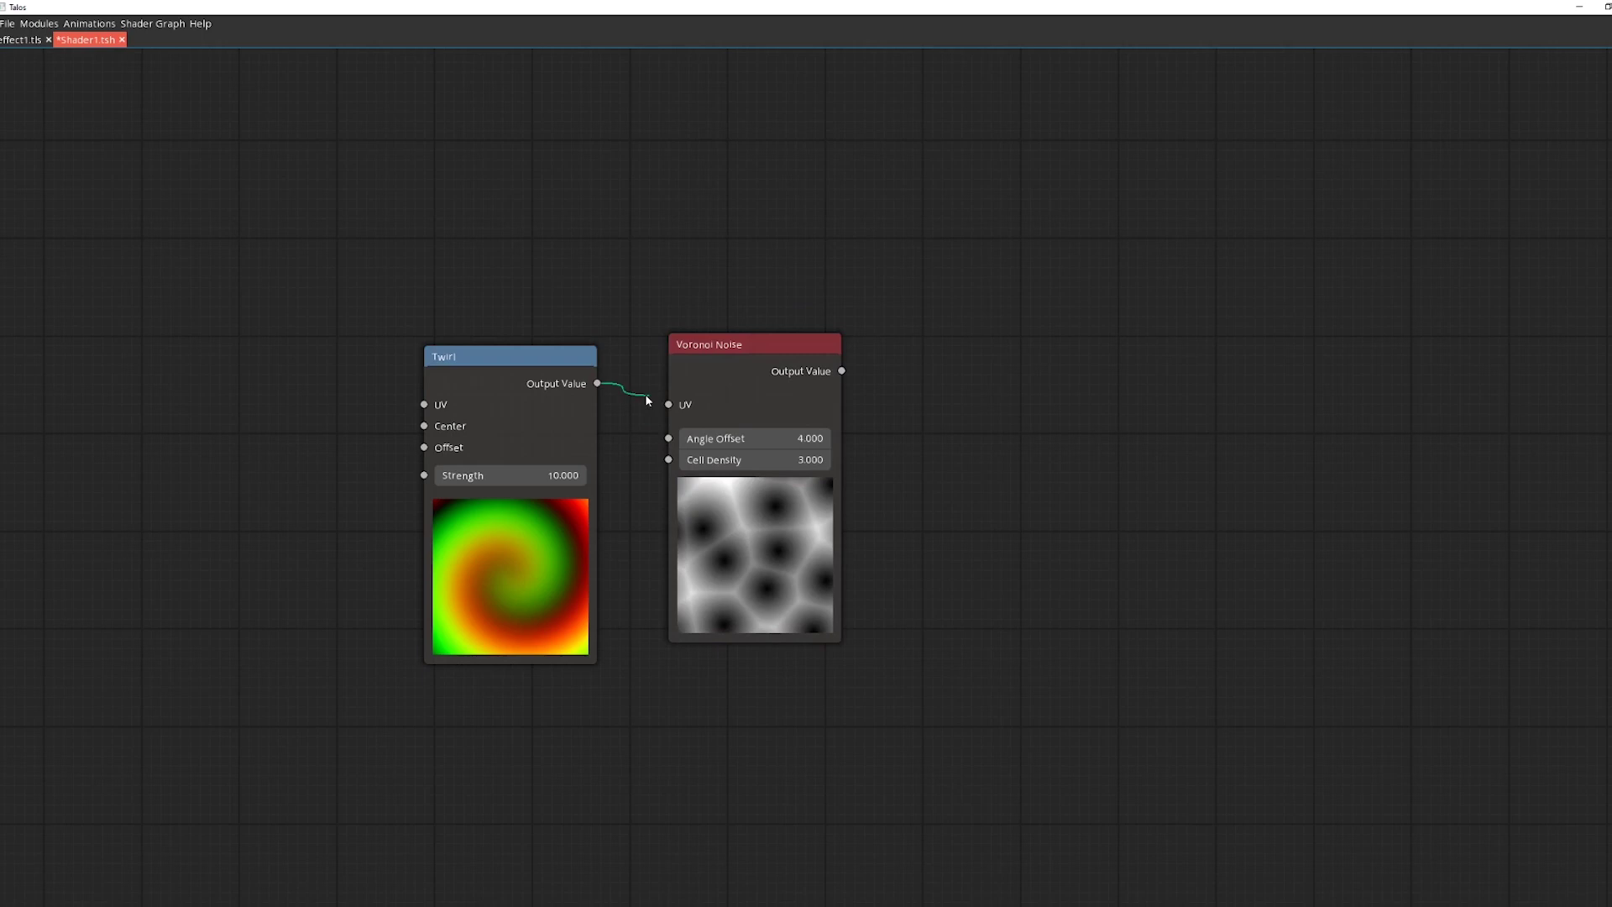
{"action": "left_click_drag", "start_coordinate": [646, 401], "coordinate": [669, 403]}
{"action": "left_click_drag", "start_coordinate": [708, 337], "coordinate": [734, 352]}
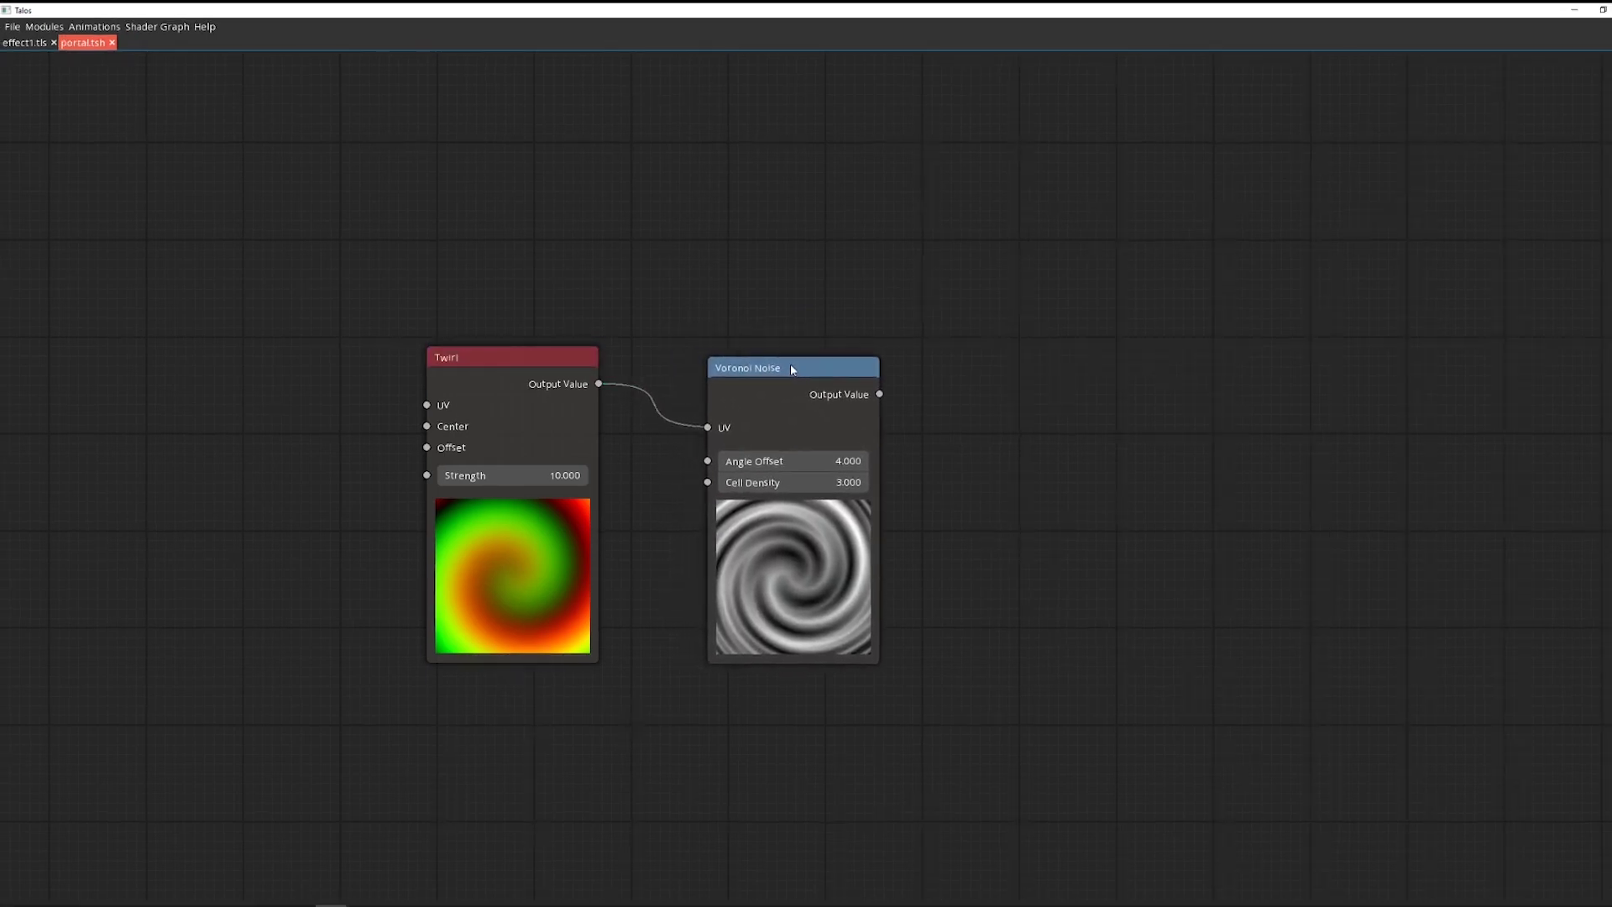
{"action": "left_click_drag", "start_coordinate": [792, 369], "coordinate": [948, 392]}
{"action": "left_click_drag", "start_coordinate": [725, 422], "coordinate": [727, 430]}
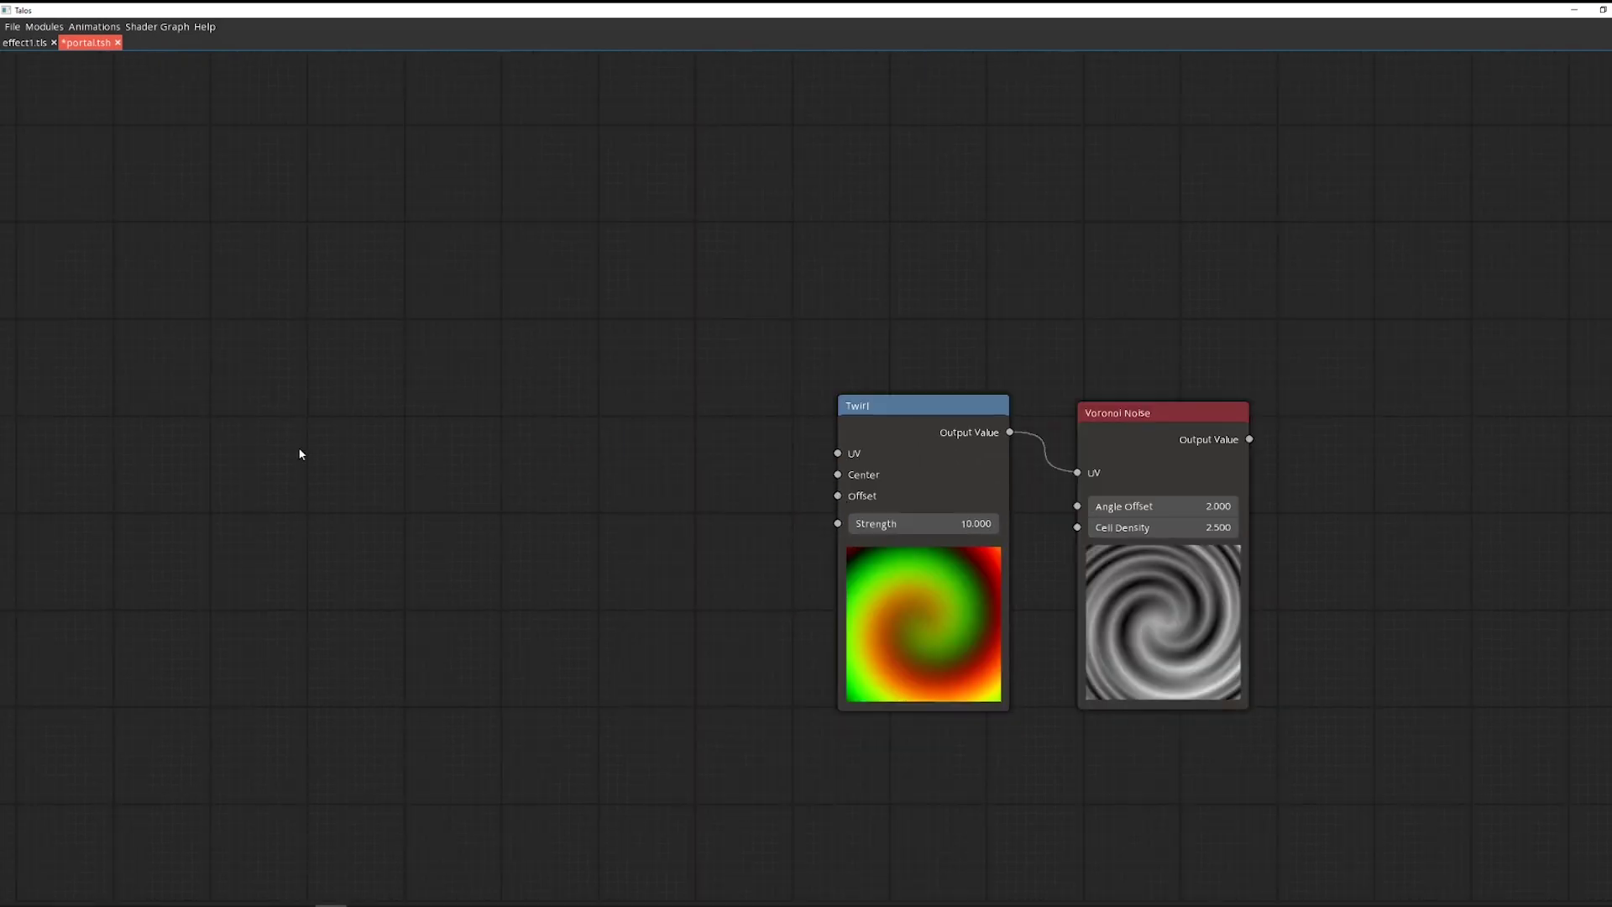
Add a Timer node in the empty area ahead of the Twirl node
{"action": "right_click", "coordinate": [399, 454]}
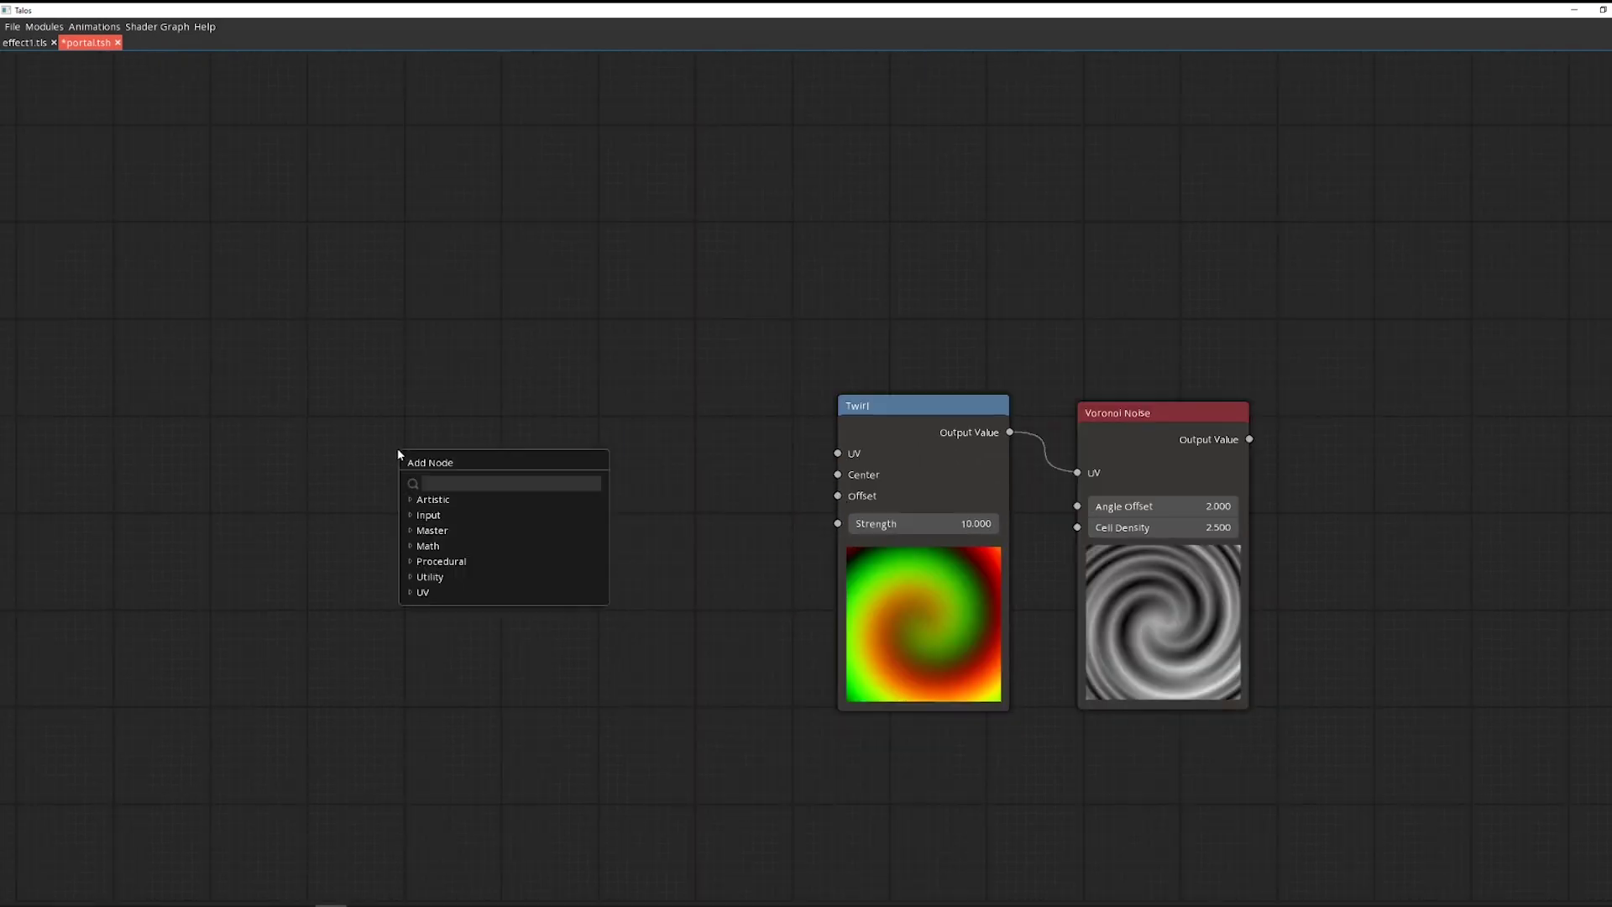
{"action": "type", "text": "timer"}
{"action": "key", "text": "Return"}
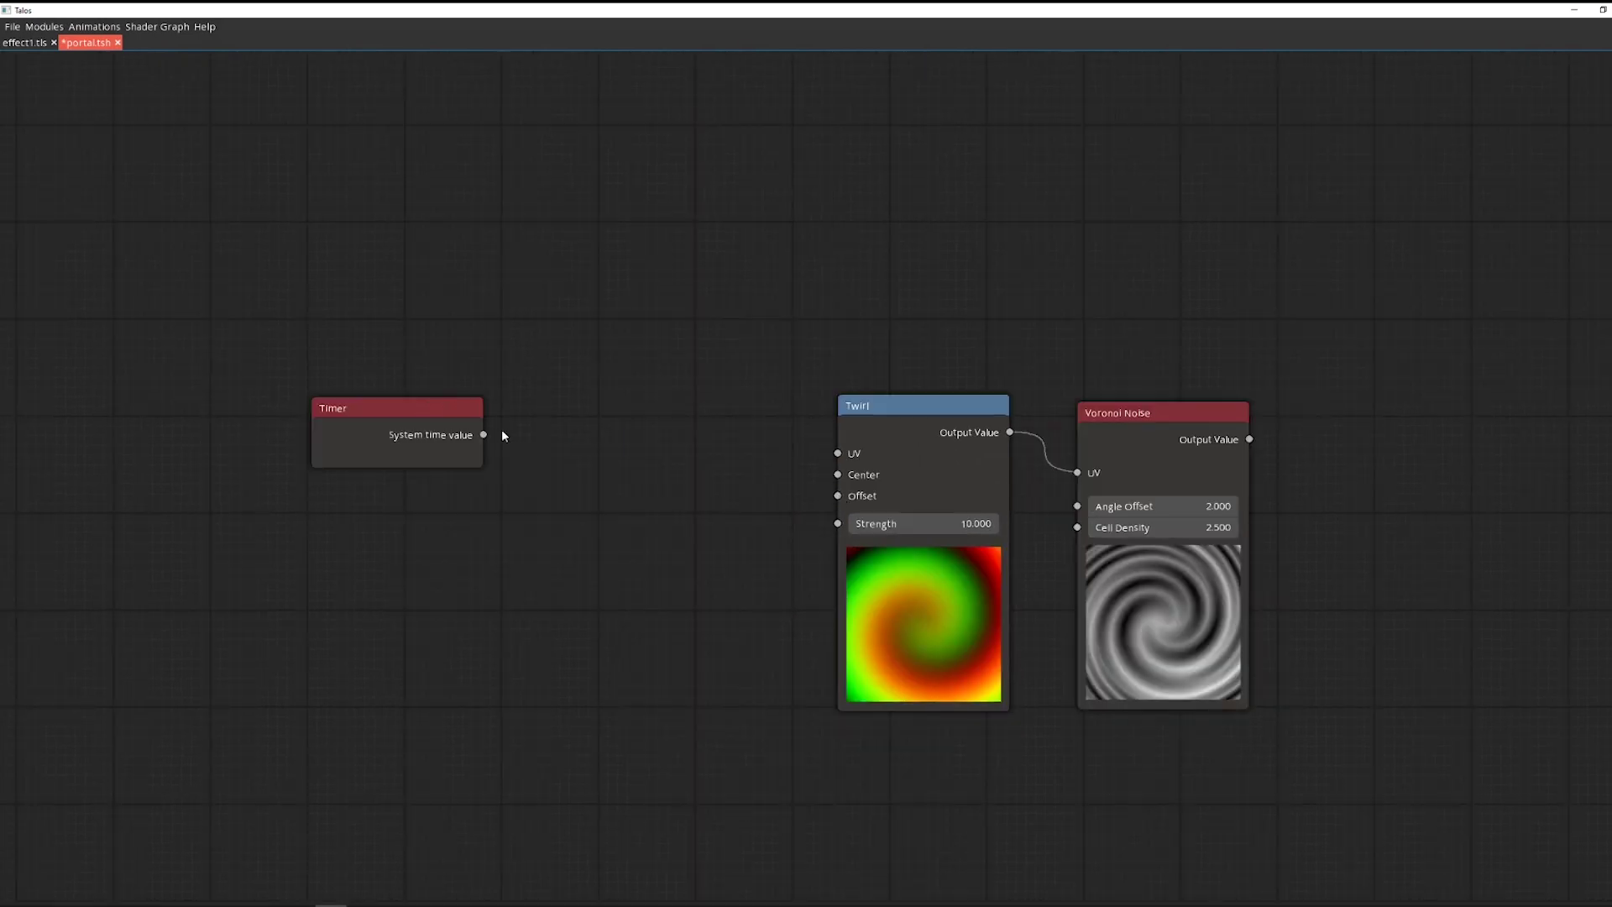
Add a Math Node fed by the Timer's system time value and configure it to Multiply with Value B of 0.2
{"action": "left_click_drag", "start_coordinate": [628, 471], "coordinate": [621, 467]}
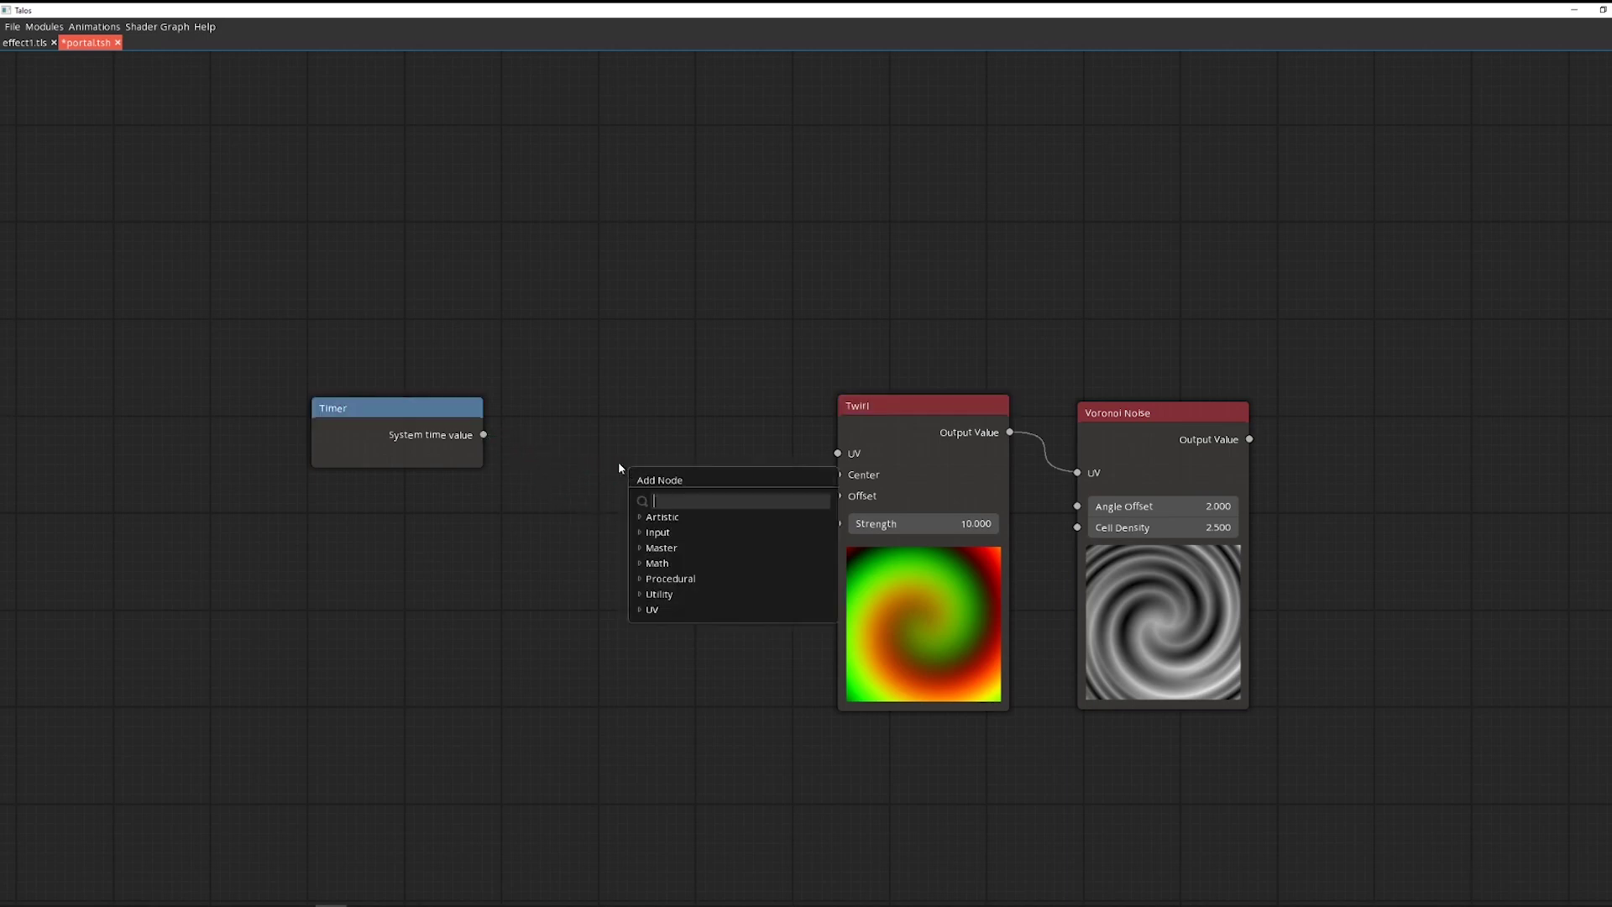
{"action": "type", "text": "math"}
{"action": "key", "text": "Return"}
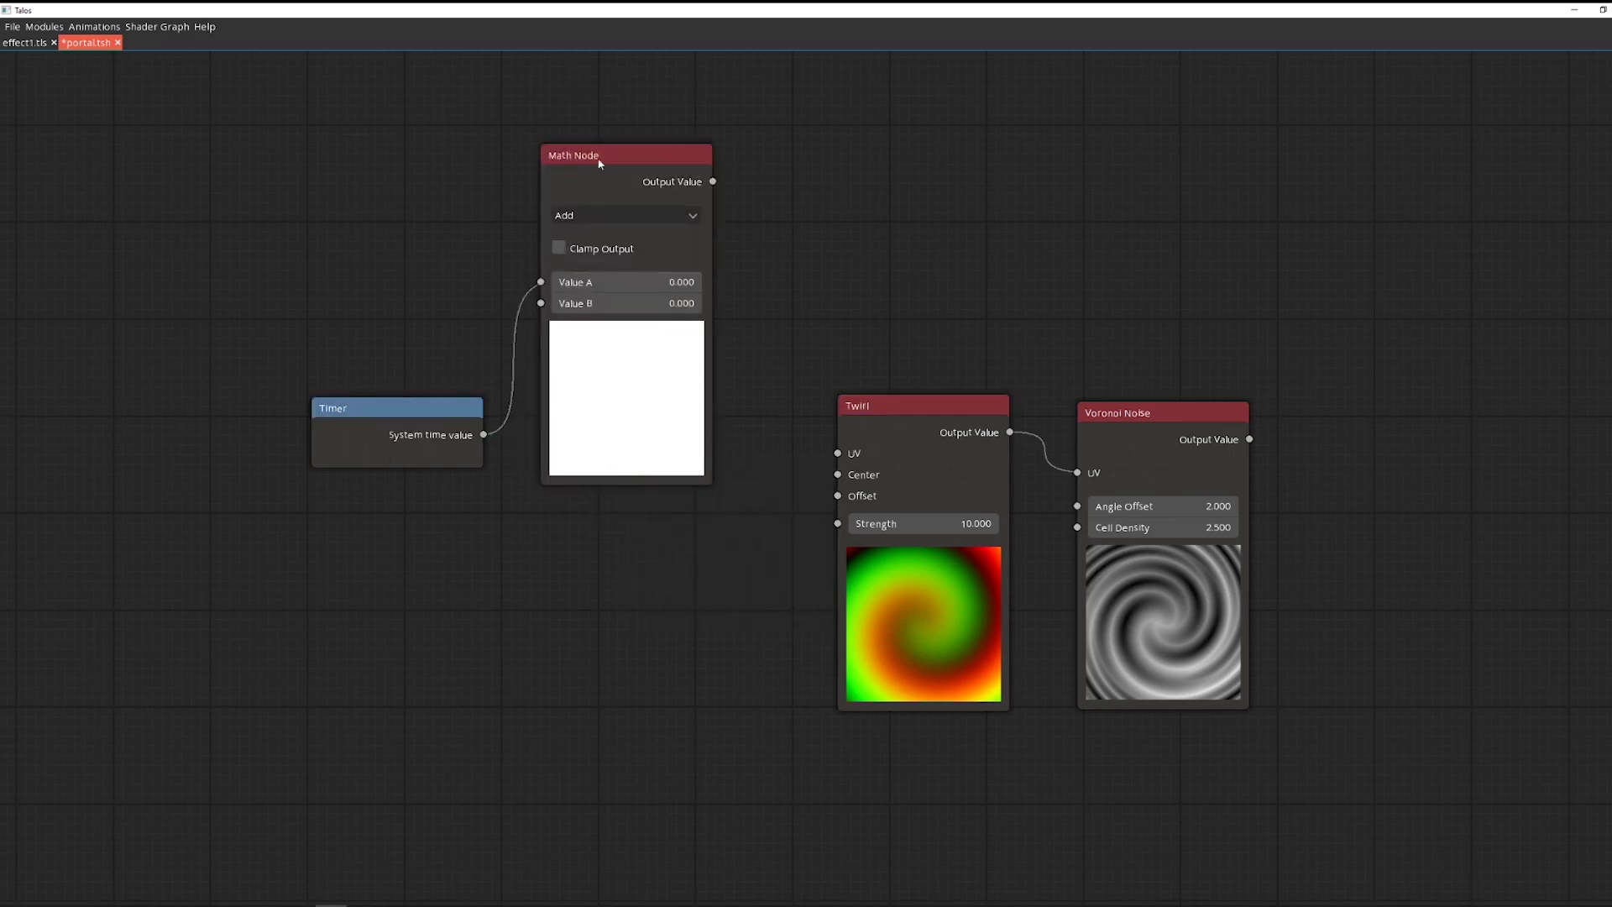
{"action": "left_click", "coordinate": [610, 216]}
{"action": "left_click", "coordinate": [591, 259]}
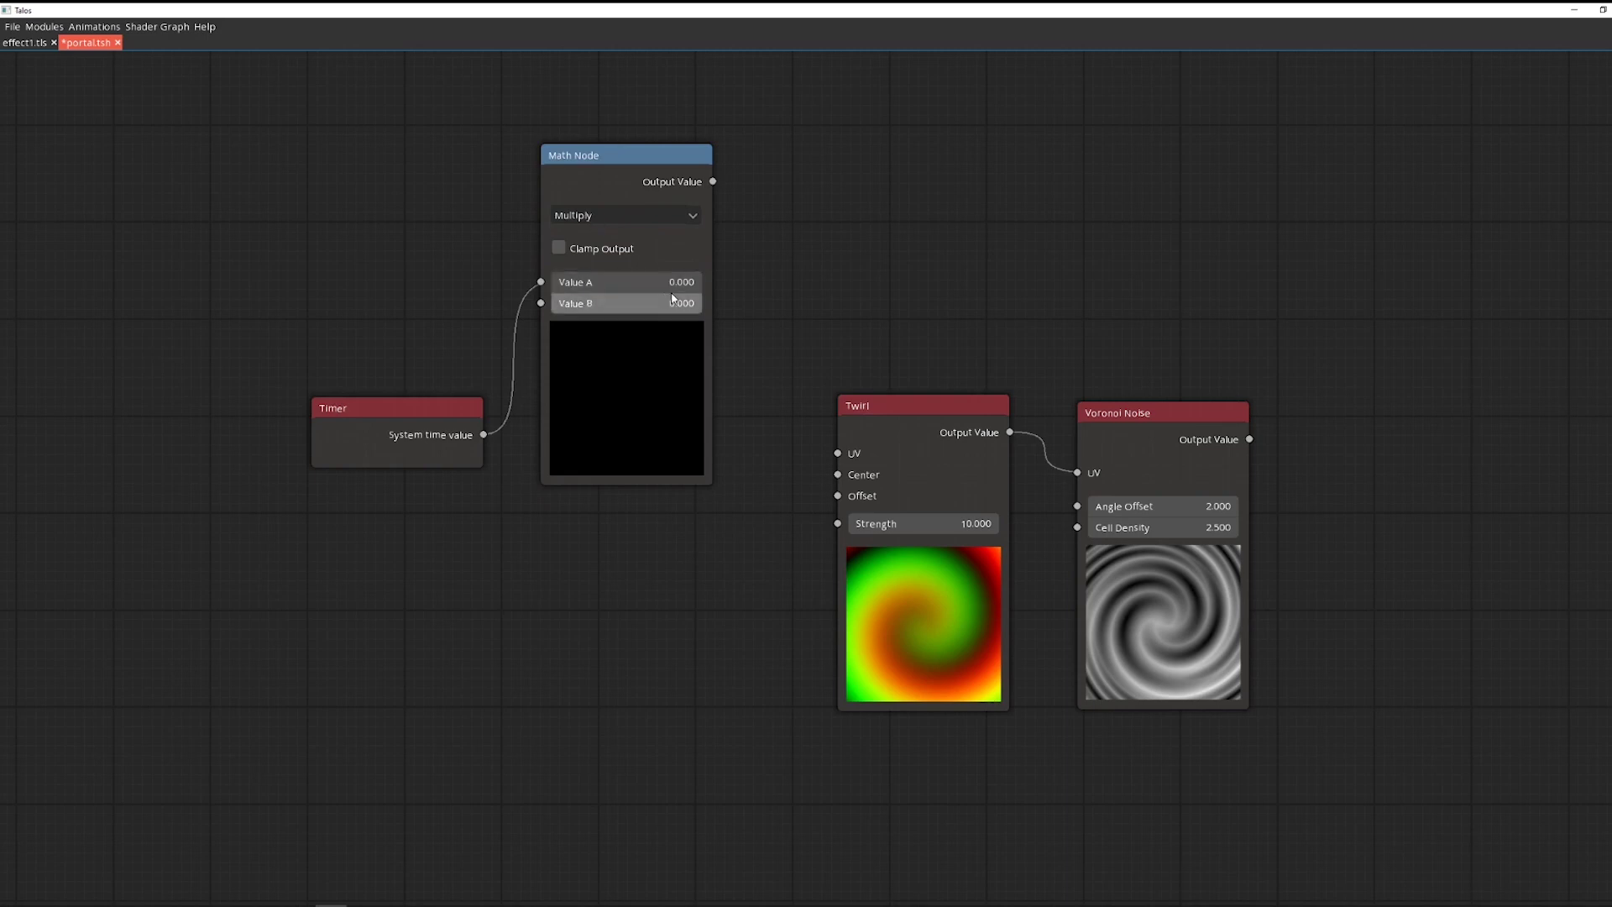
{"action": "key", "text": "Return"}
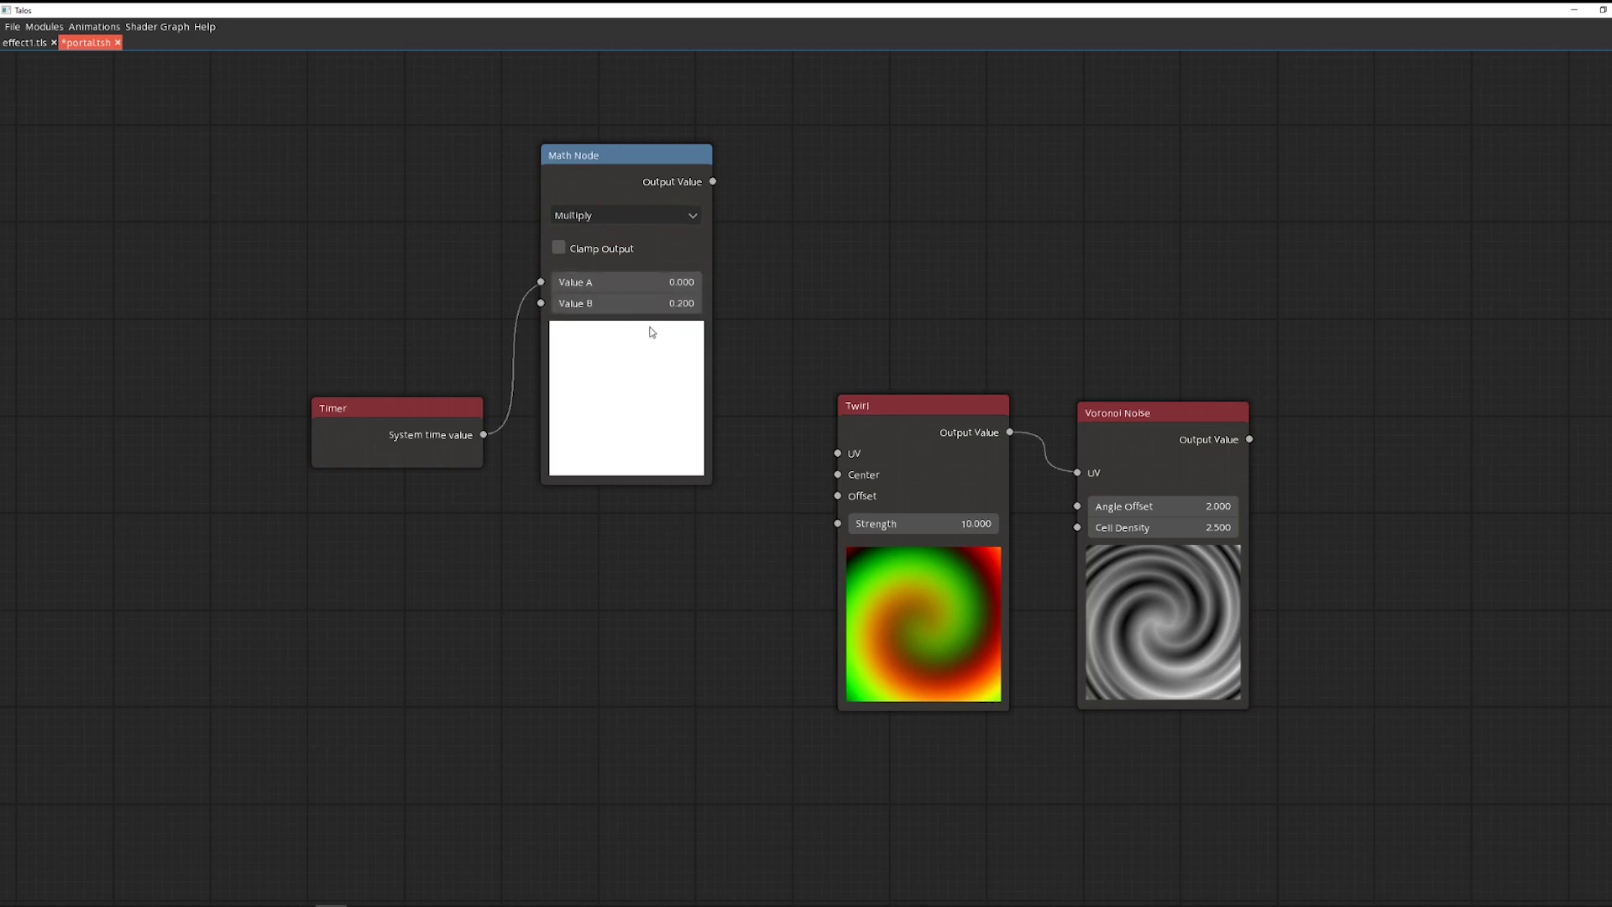
Place the Math Node between Timer and Twirl with its output feeding Twirl's Offset, and save the shader graph
{"action": "left_click_drag", "start_coordinate": [672, 171], "coordinate": [669, 344]}
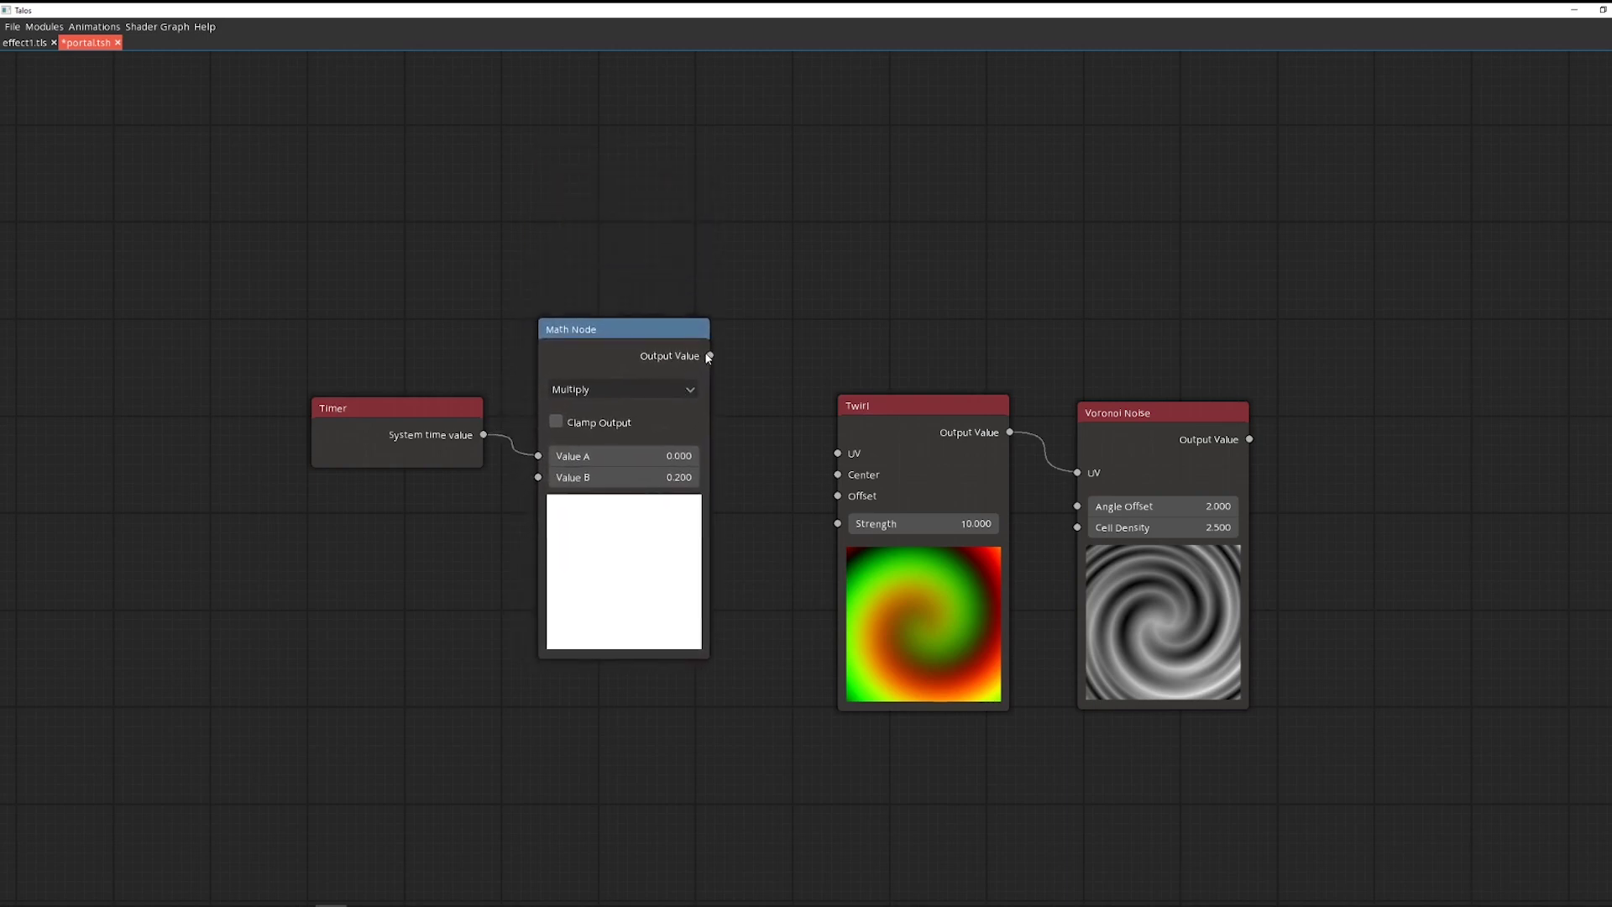
{"action": "left_click_drag", "start_coordinate": [831, 496], "coordinate": [837, 496]}
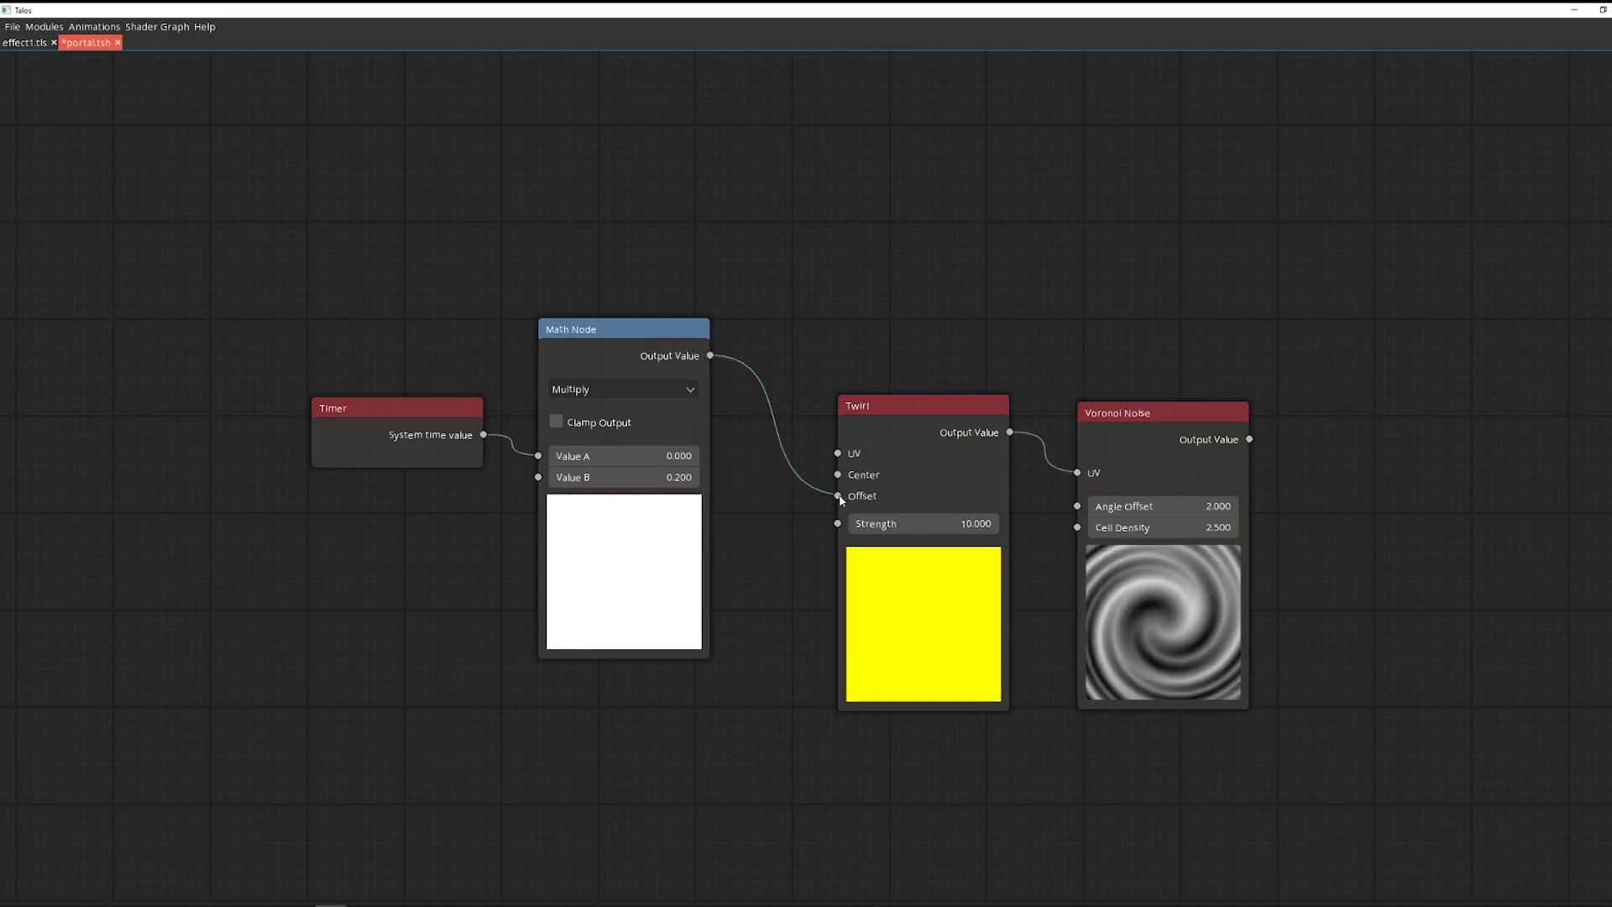
{"action": "left_click_drag", "start_coordinate": [789, 598], "coordinate": [551, 568]}
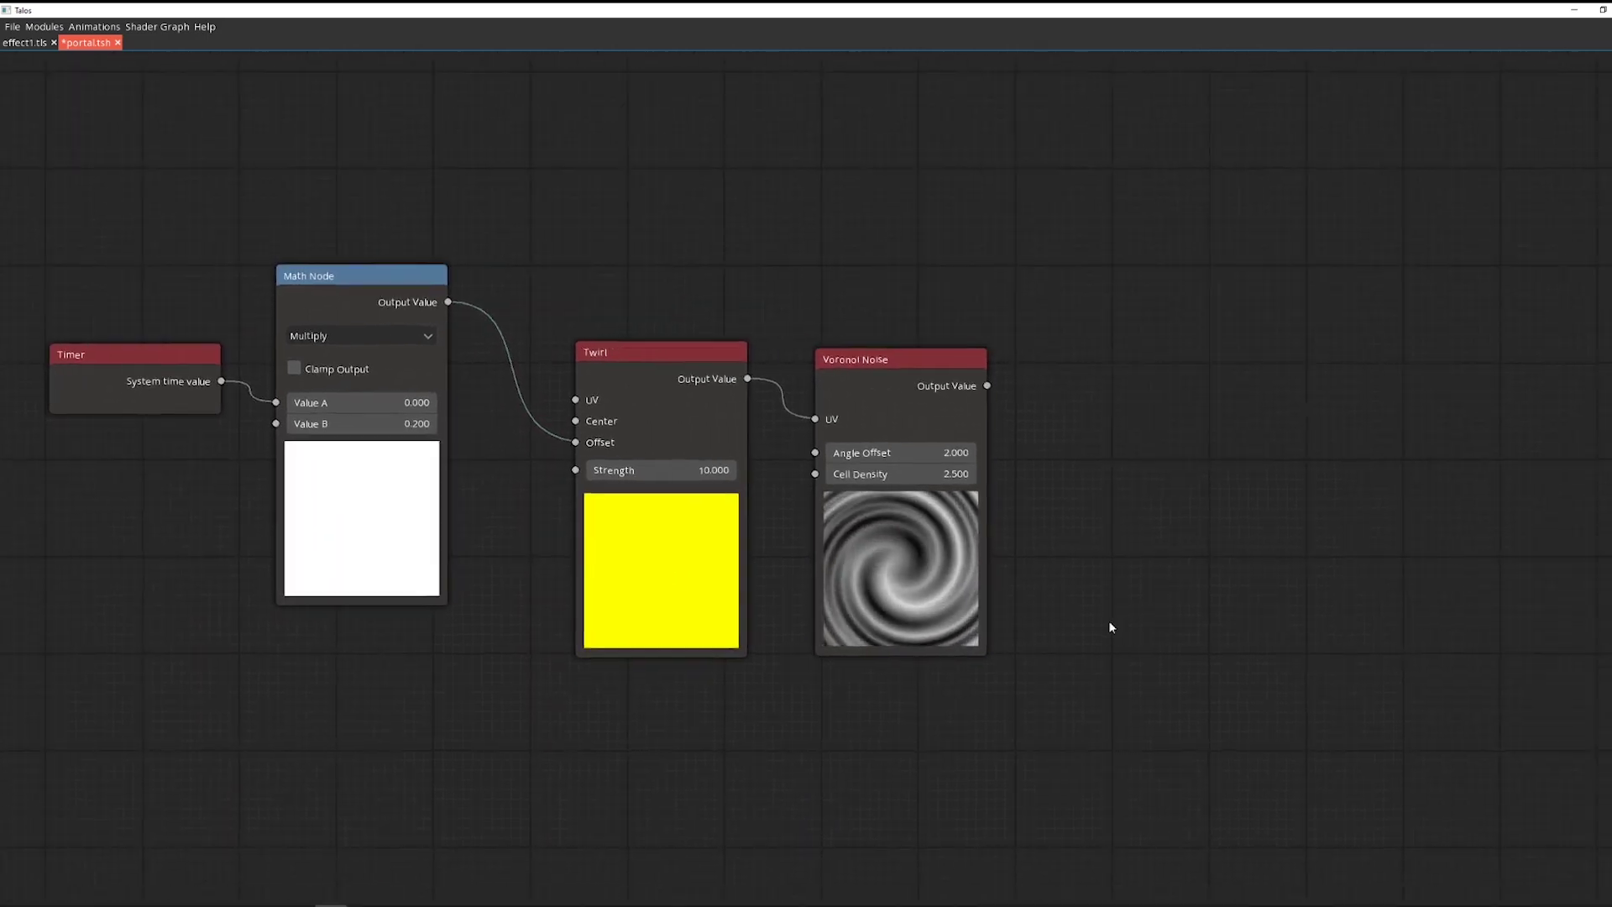
{"action": "left_click_drag", "start_coordinate": [1108, 627], "coordinate": [979, 572]}
{"action": "key", "text": "ctrl+s"}
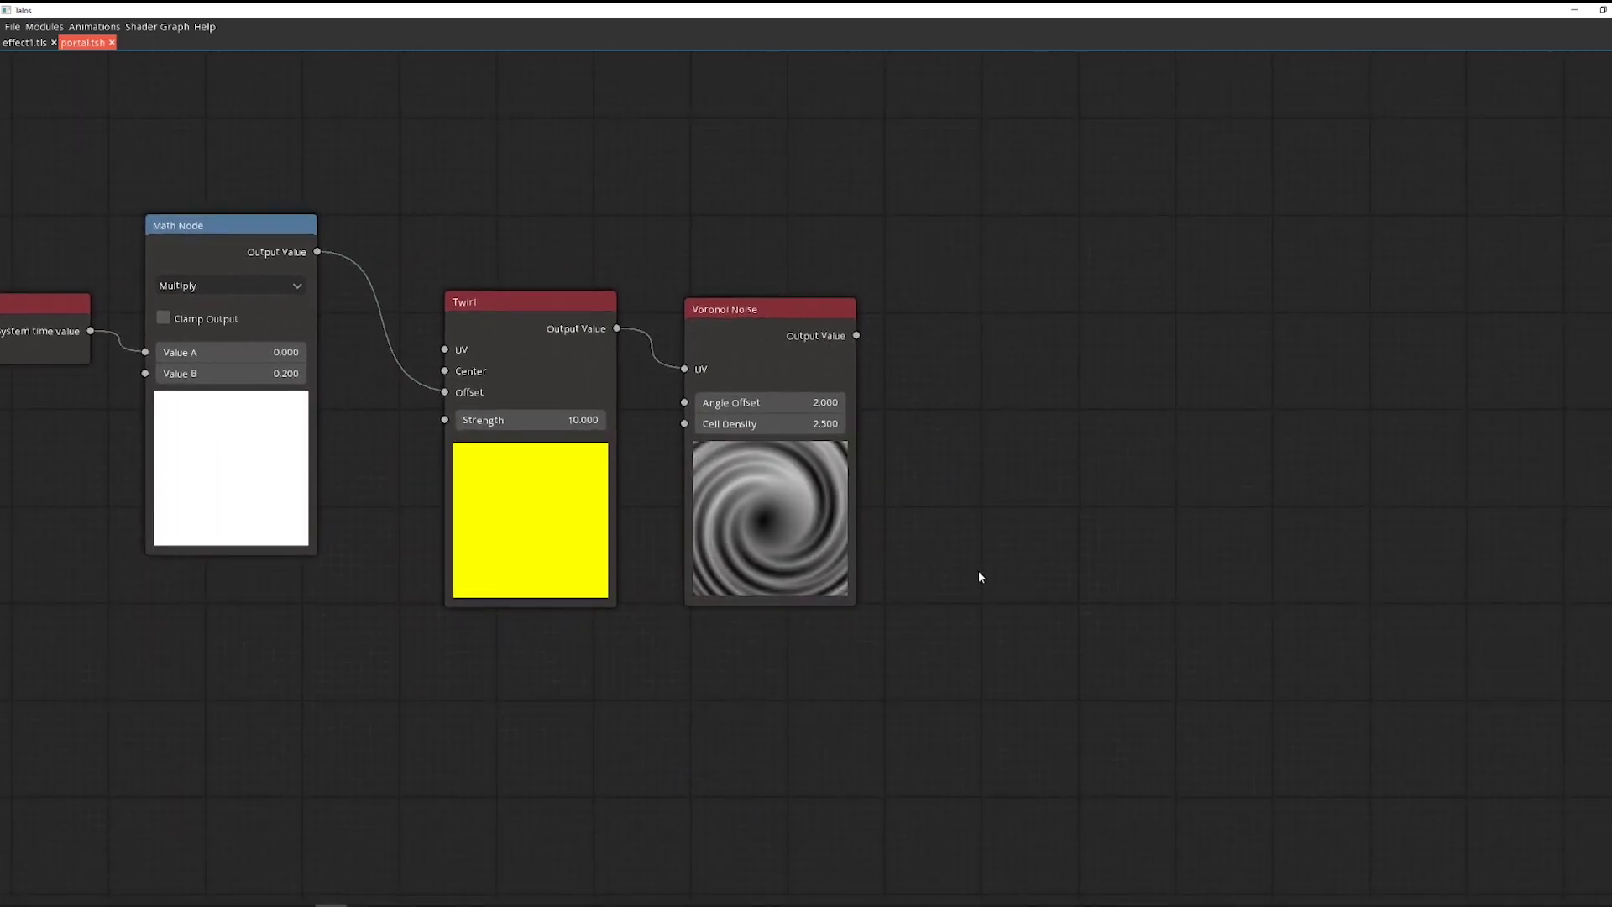
{"action": "left_click_drag", "start_coordinate": [984, 511], "coordinate": [716, 713]}
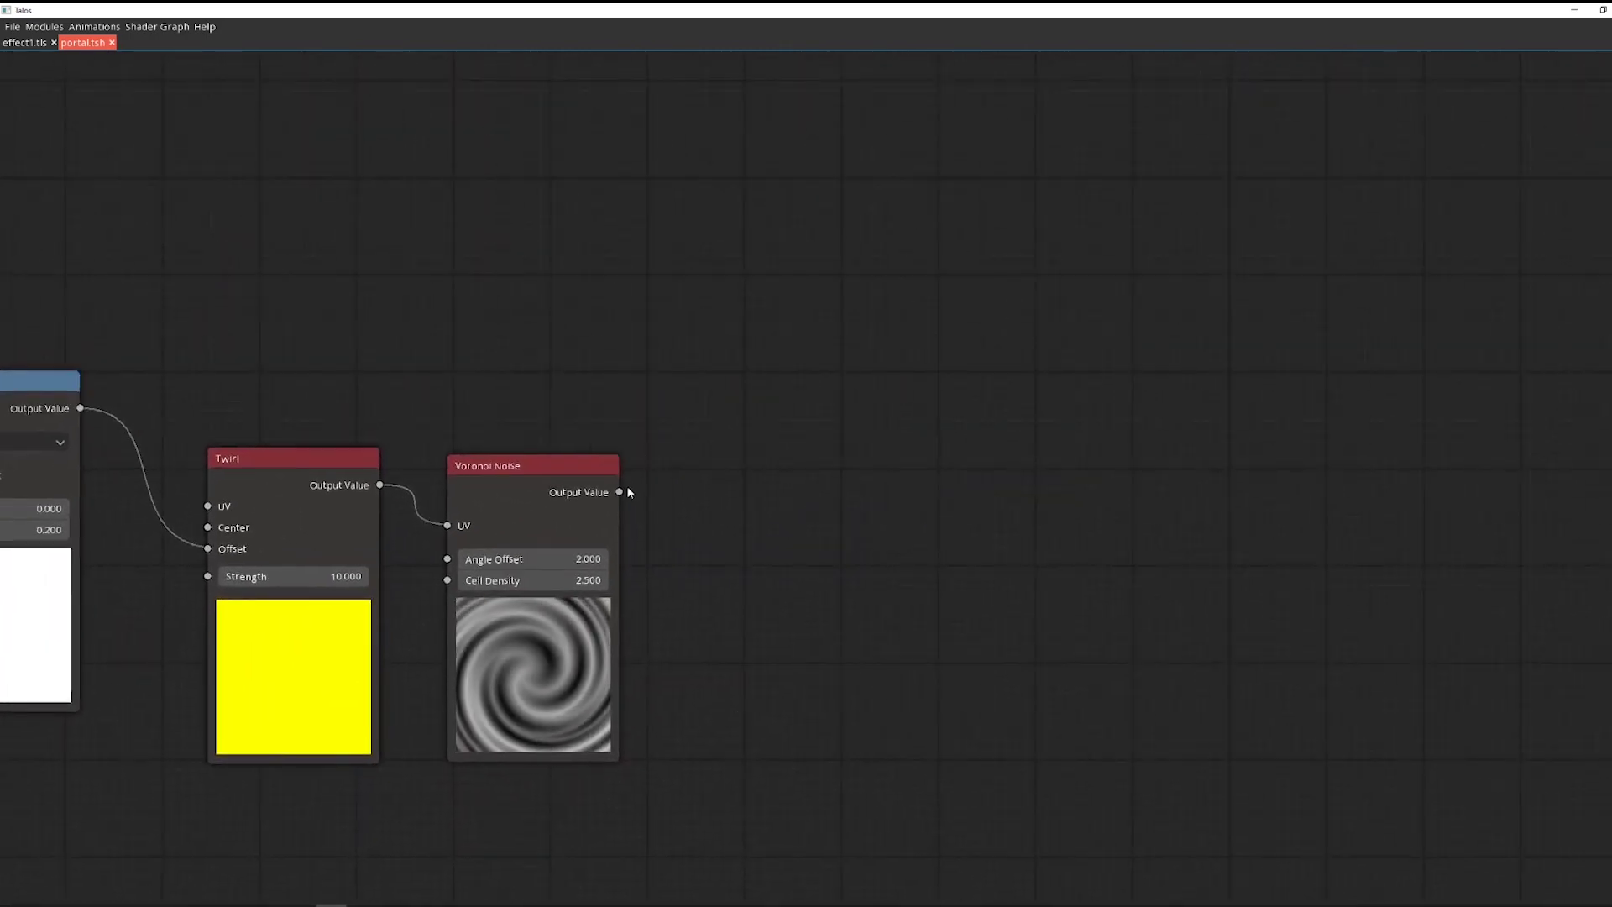
{"action": "left_click_drag", "start_coordinate": [618, 492], "coordinate": [773, 466]}
{"action": "type", "text": "math"}
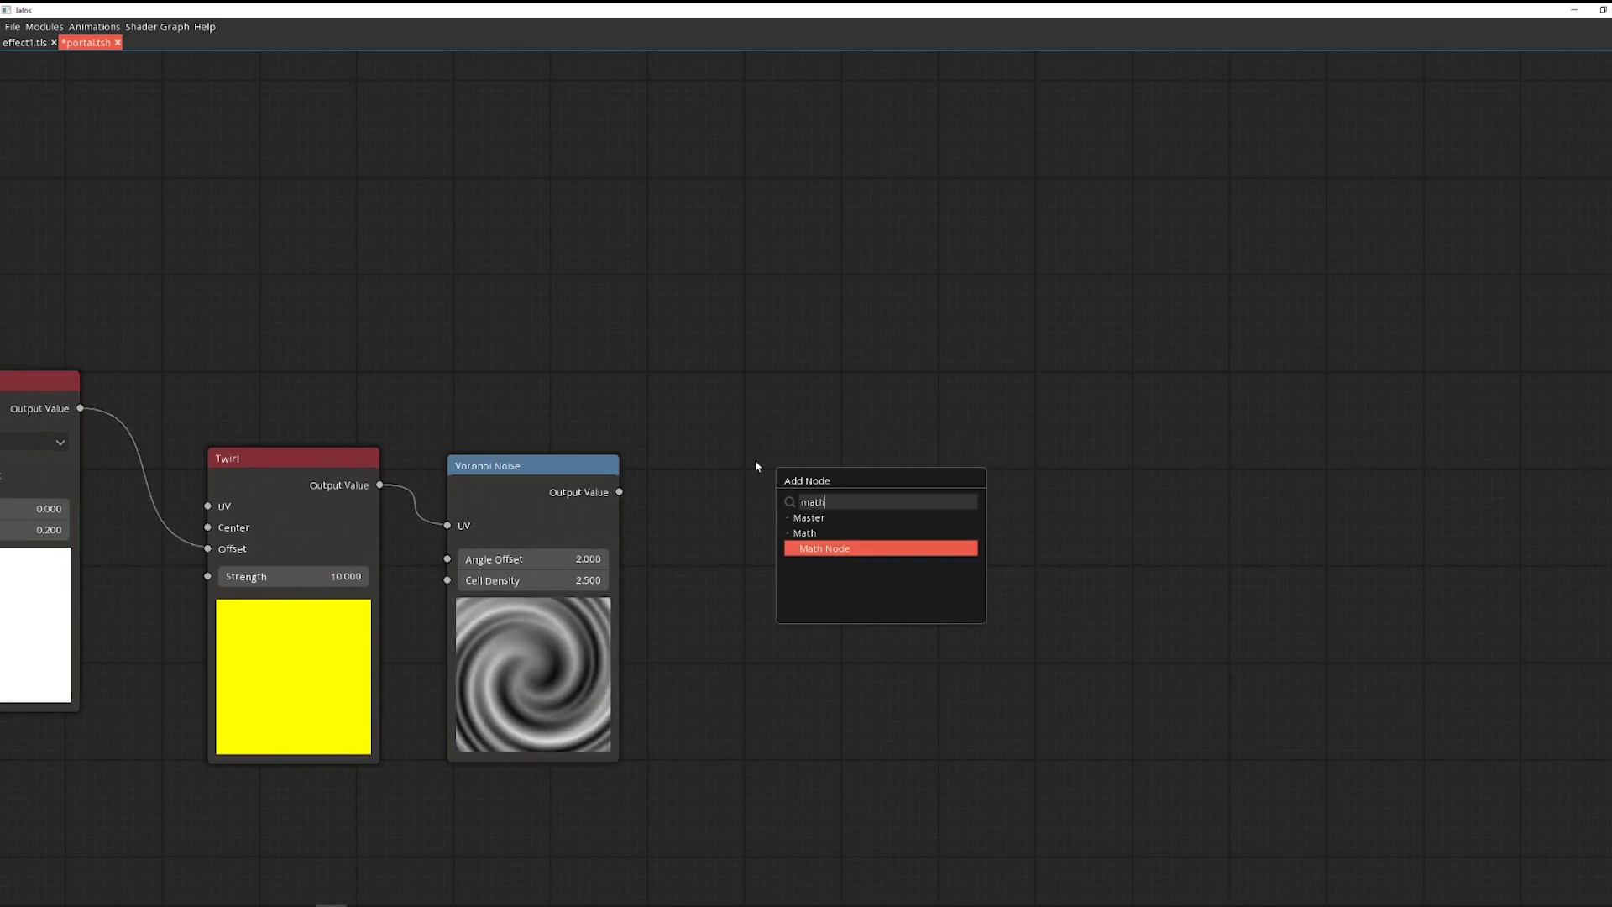
{"action": "left_click", "coordinate": [751, 458]}
Add a Color node beside the Voronoi Noise node, with the noise output connected to its Color input
{"action": "left_click_drag", "start_coordinate": [781, 521], "coordinate": [645, 521]}
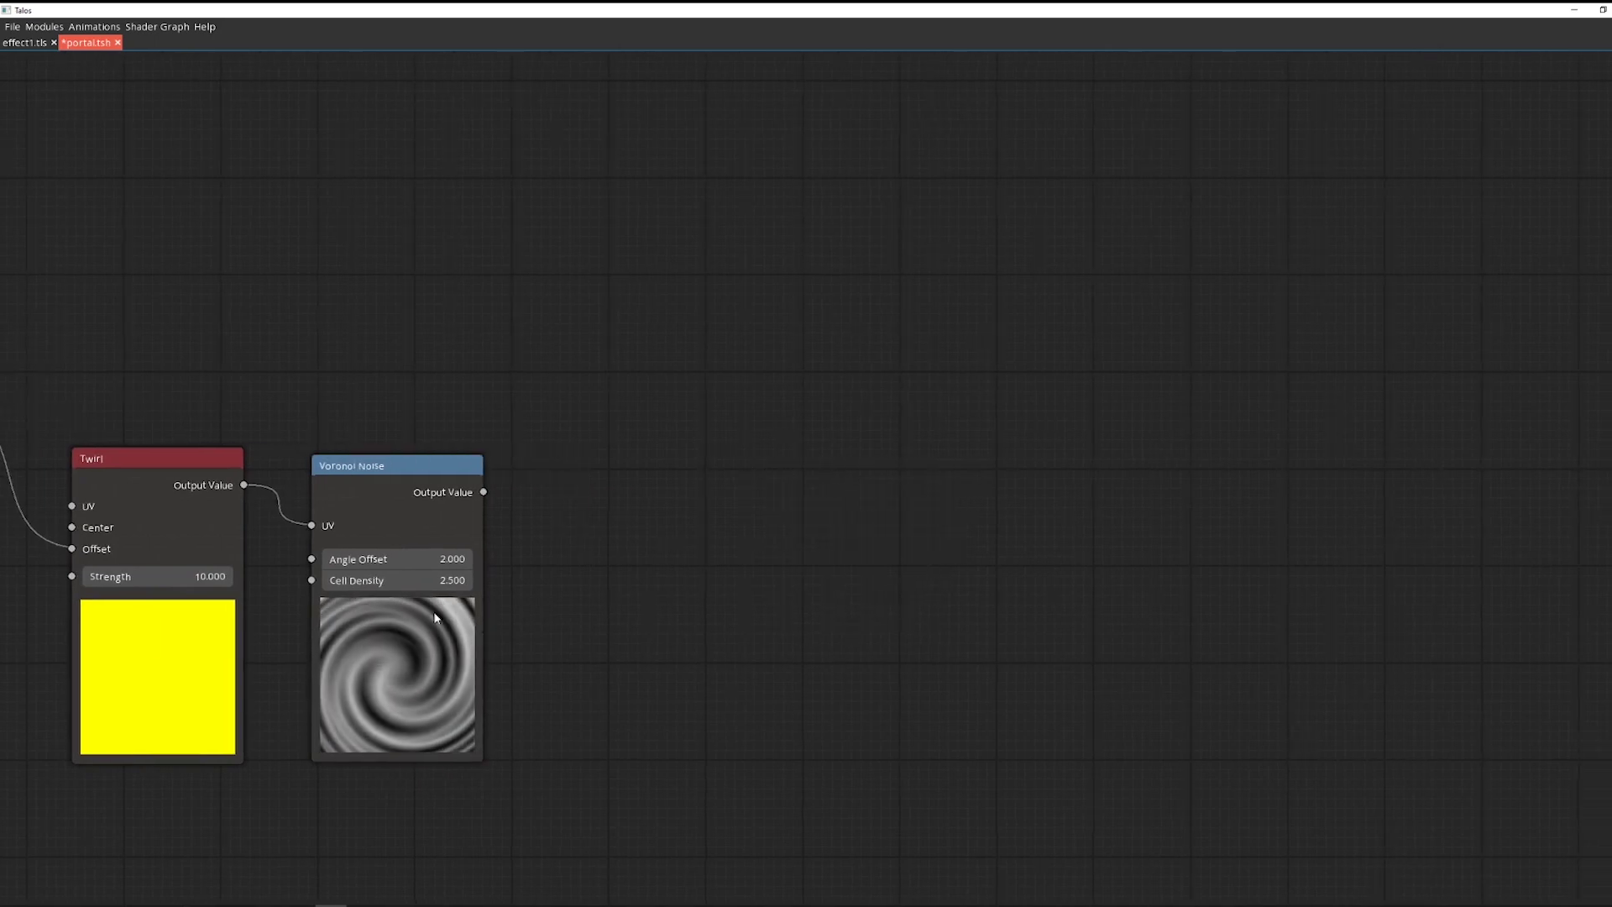
{"action": "right_click", "coordinate": [691, 417]}
{"action": "type", "text": "color"}
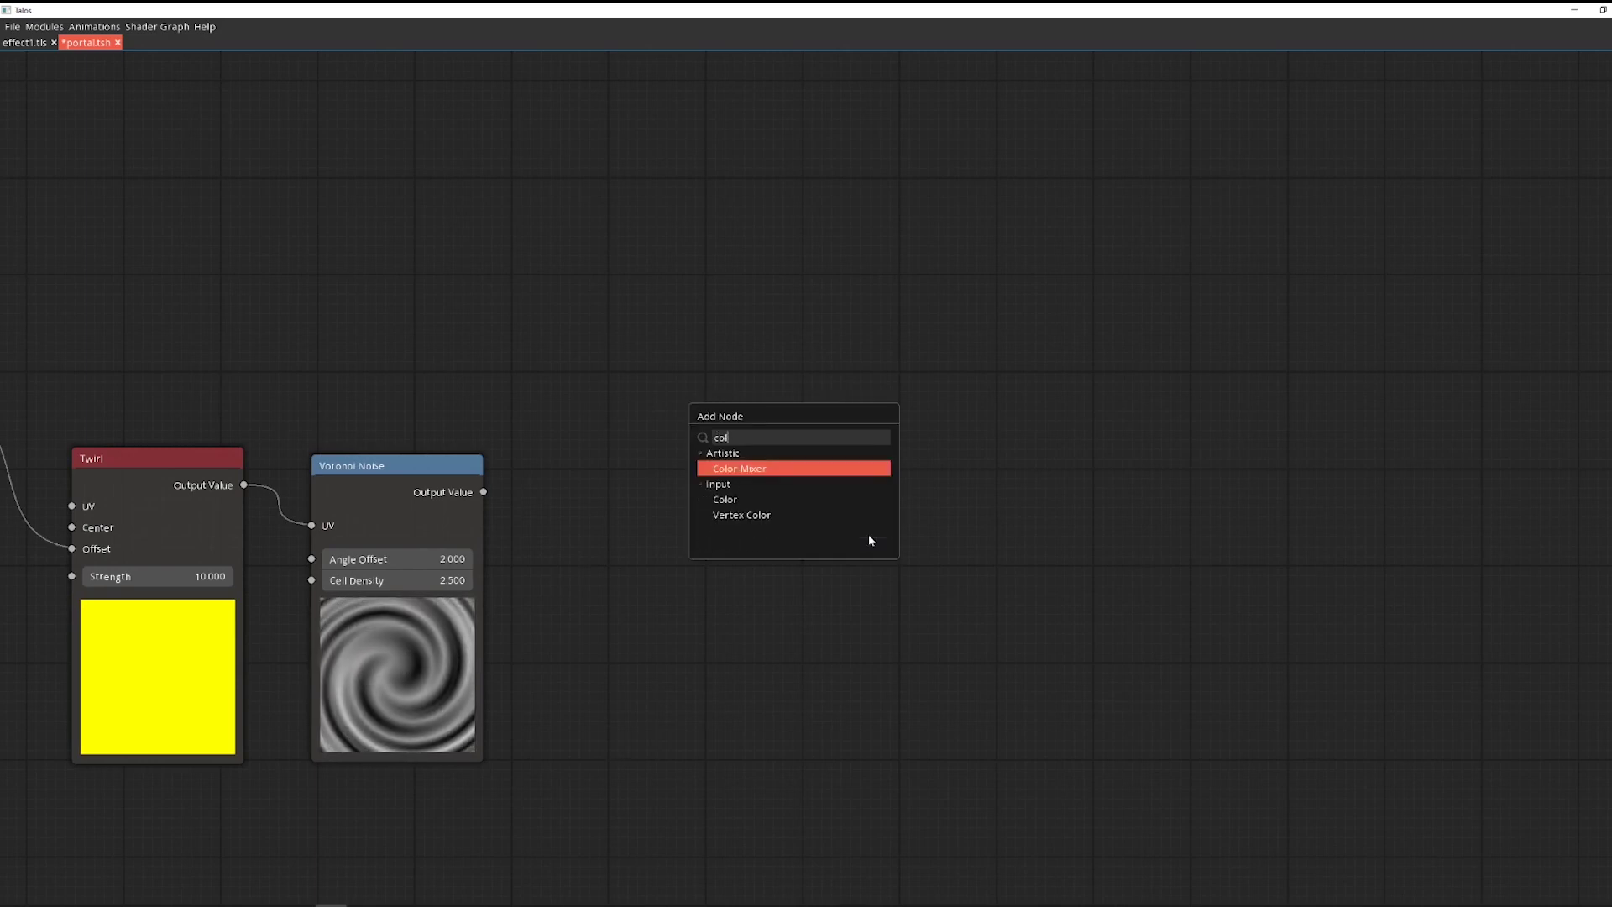
{"action": "key", "text": "Down"}
{"action": "key", "text": "Return"}
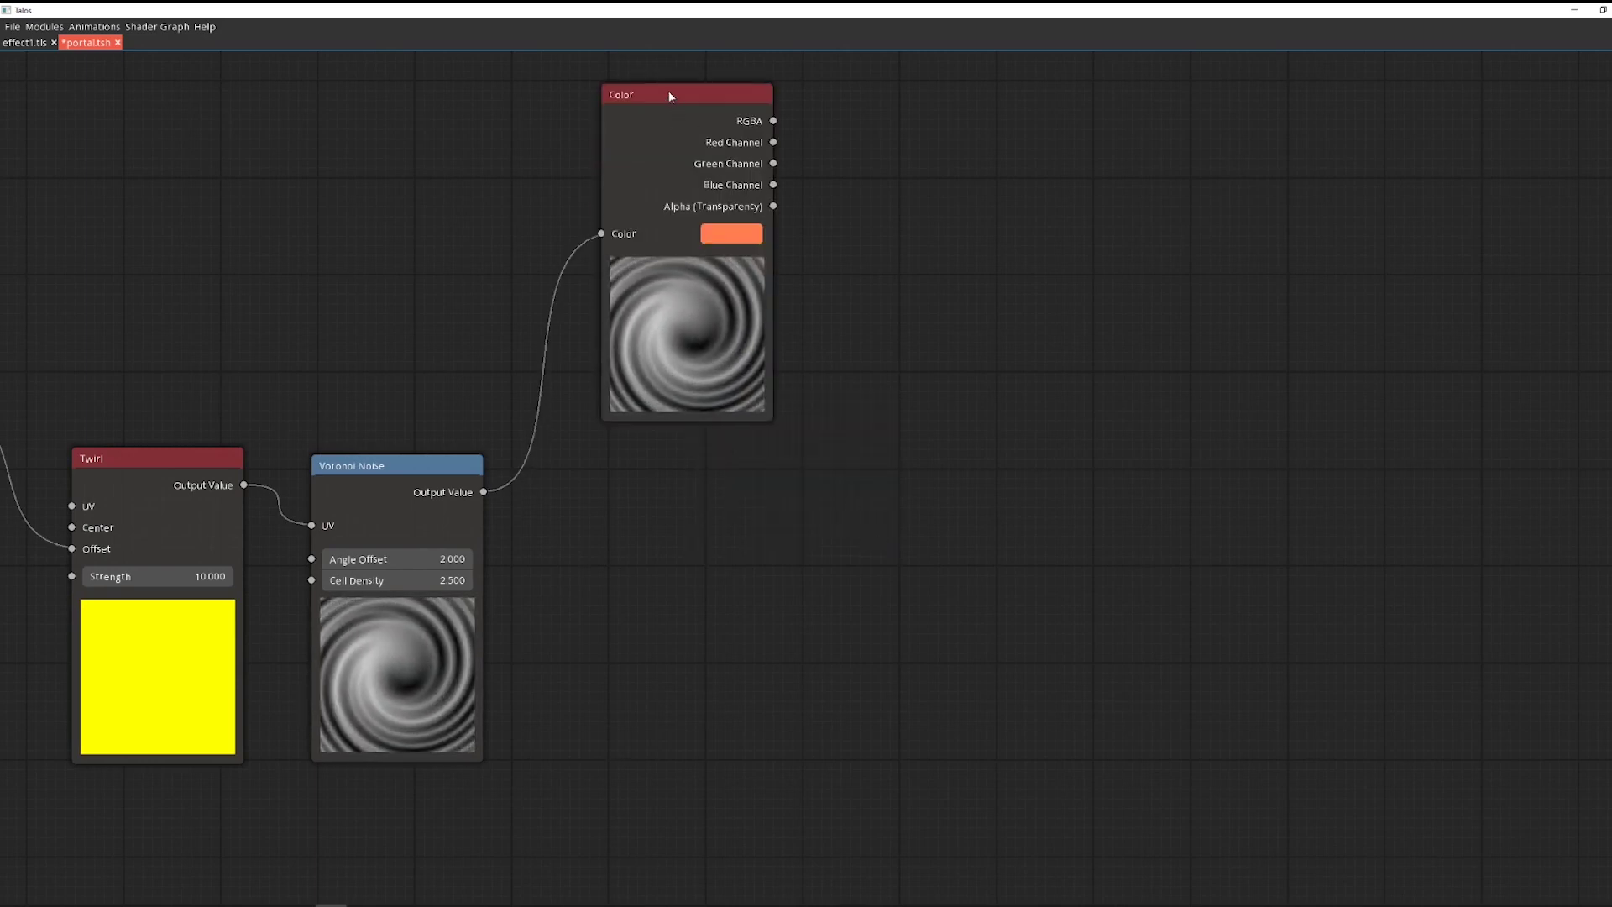
{"action": "left_click_drag", "start_coordinate": [668, 90], "coordinate": [635, 301]}
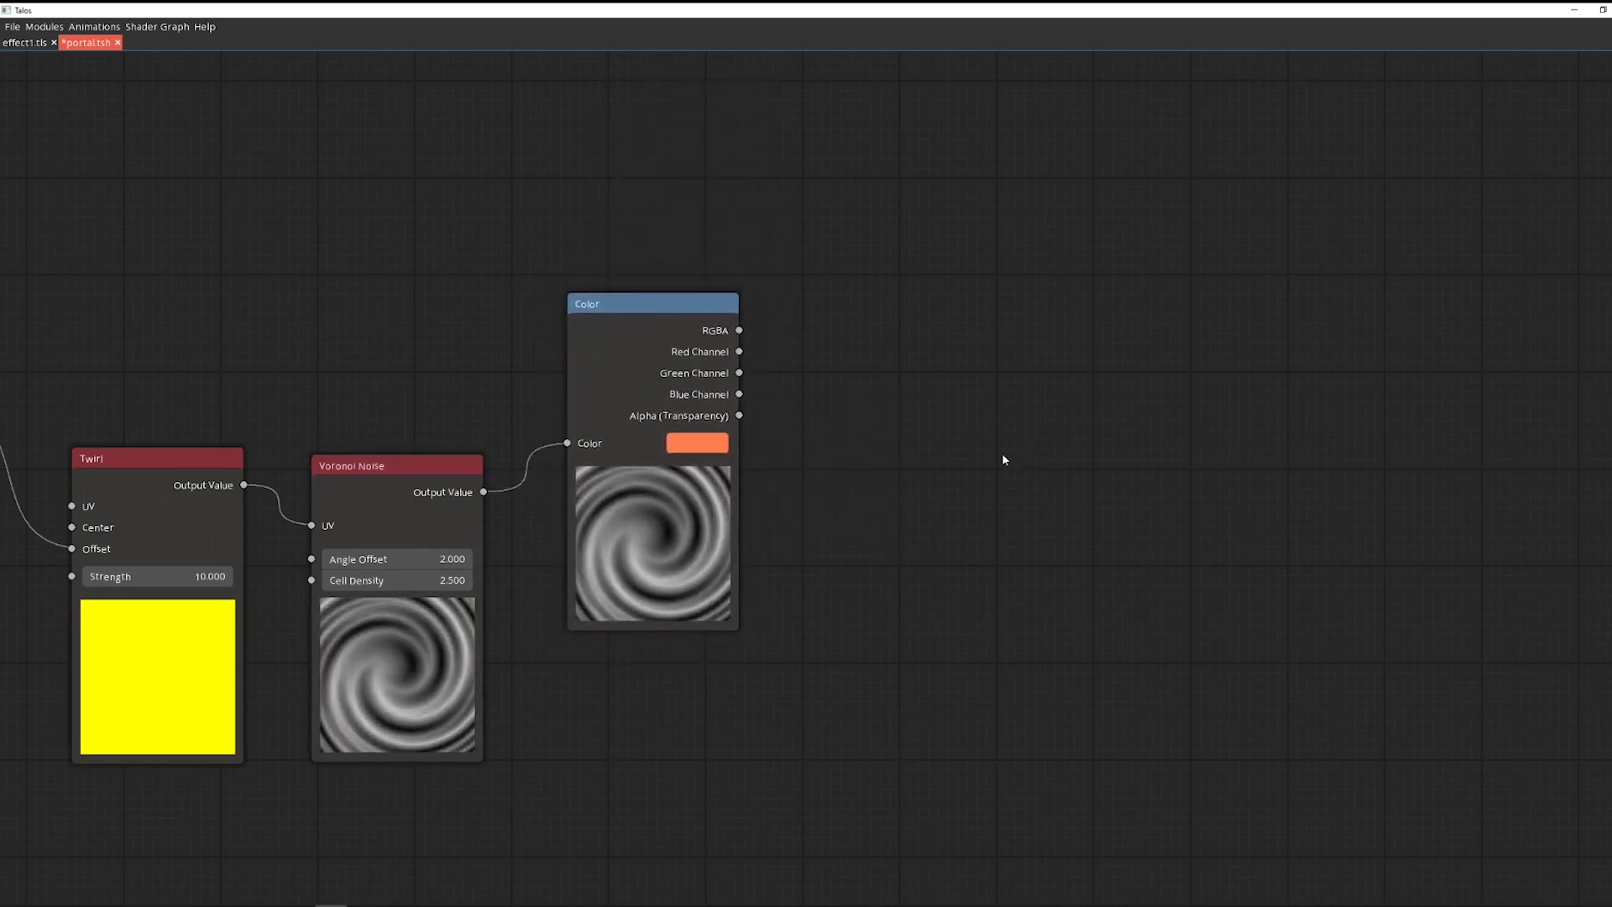
Add a Color Mixer node and align it beside the Color node
{"action": "left_click_drag", "start_coordinate": [1001, 454], "coordinate": [857, 461]}
{"action": "right_click", "coordinate": [753, 425]}
{"action": "type", "text": "mix"}
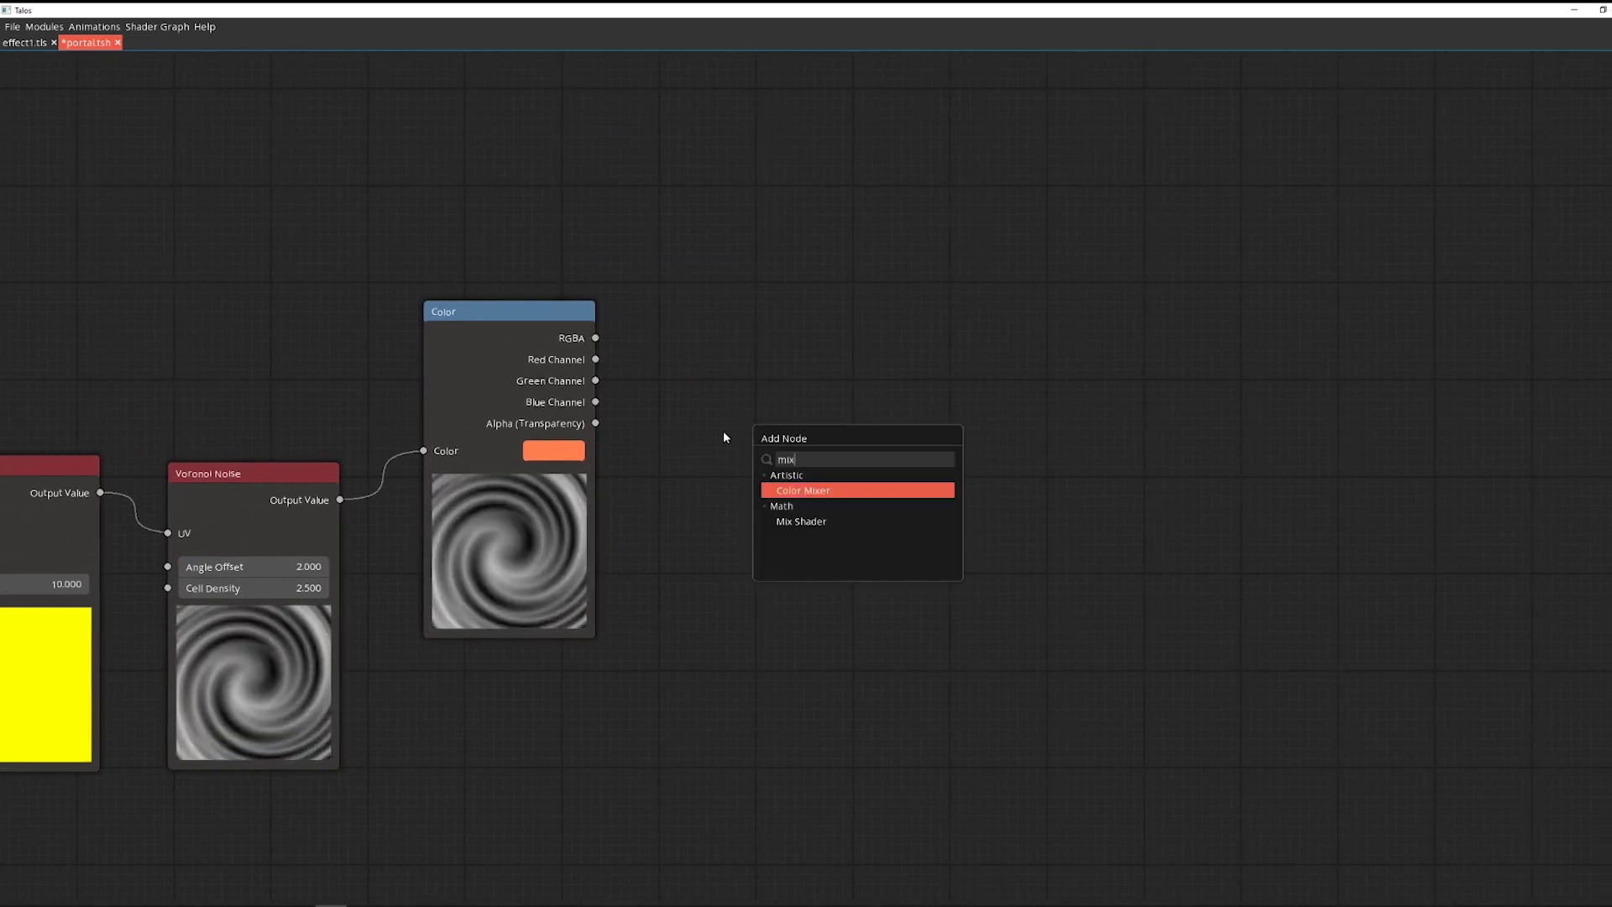
{"action": "key", "text": "Return"}
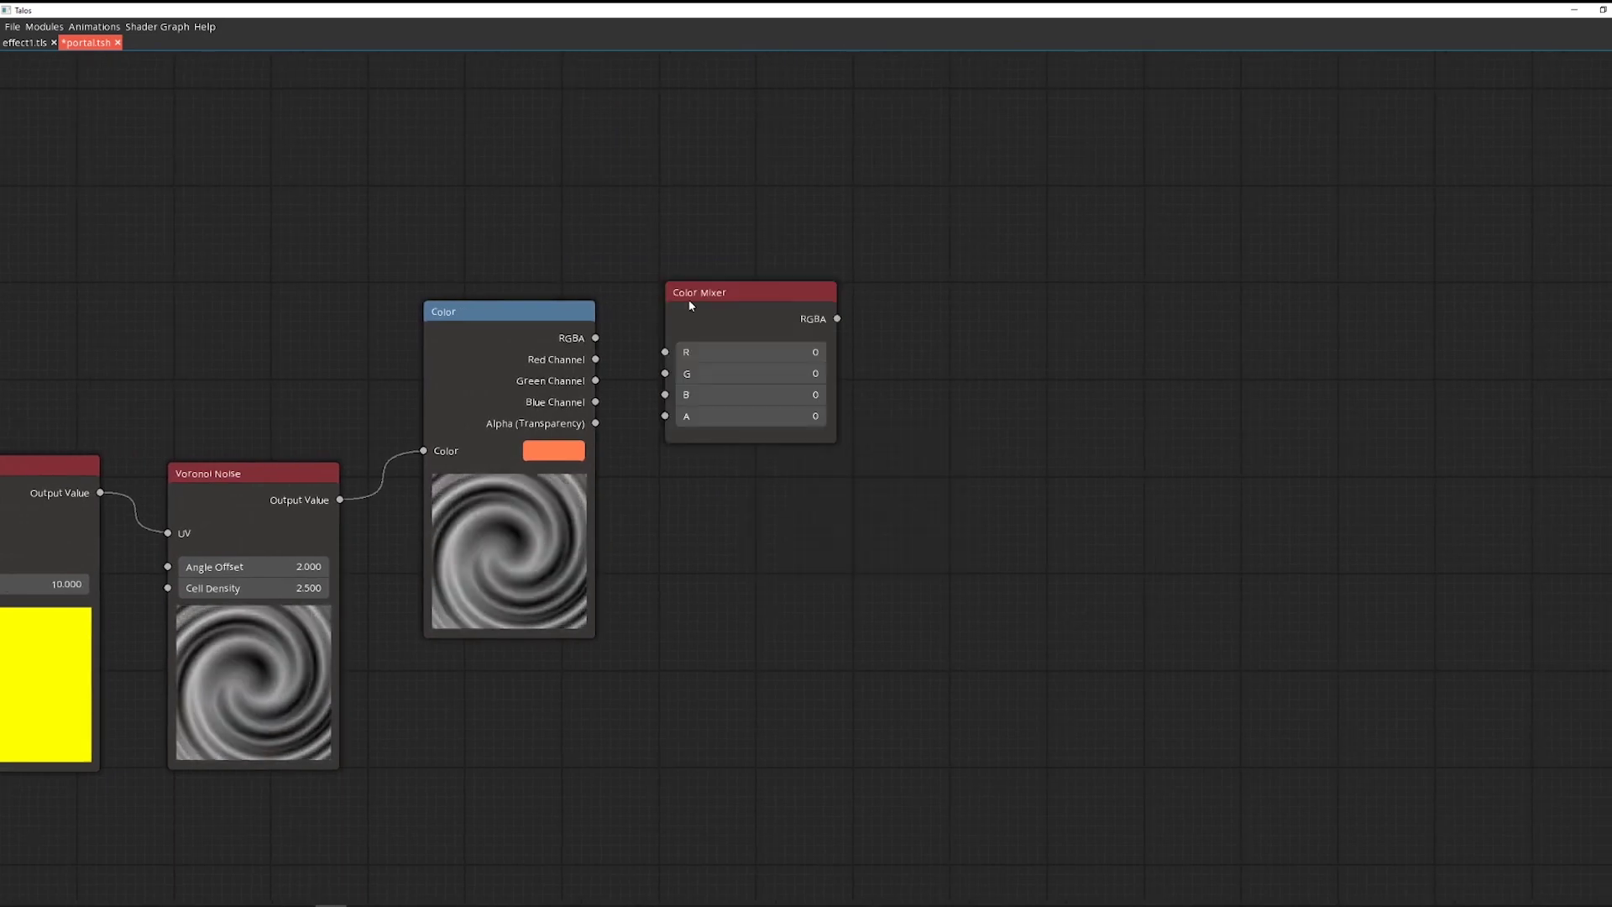
{"action": "left_click_drag", "start_coordinate": [682, 294], "coordinate": [679, 309]}
{"action": "left_click_drag", "start_coordinate": [491, 306], "coordinate": [496, 437]}
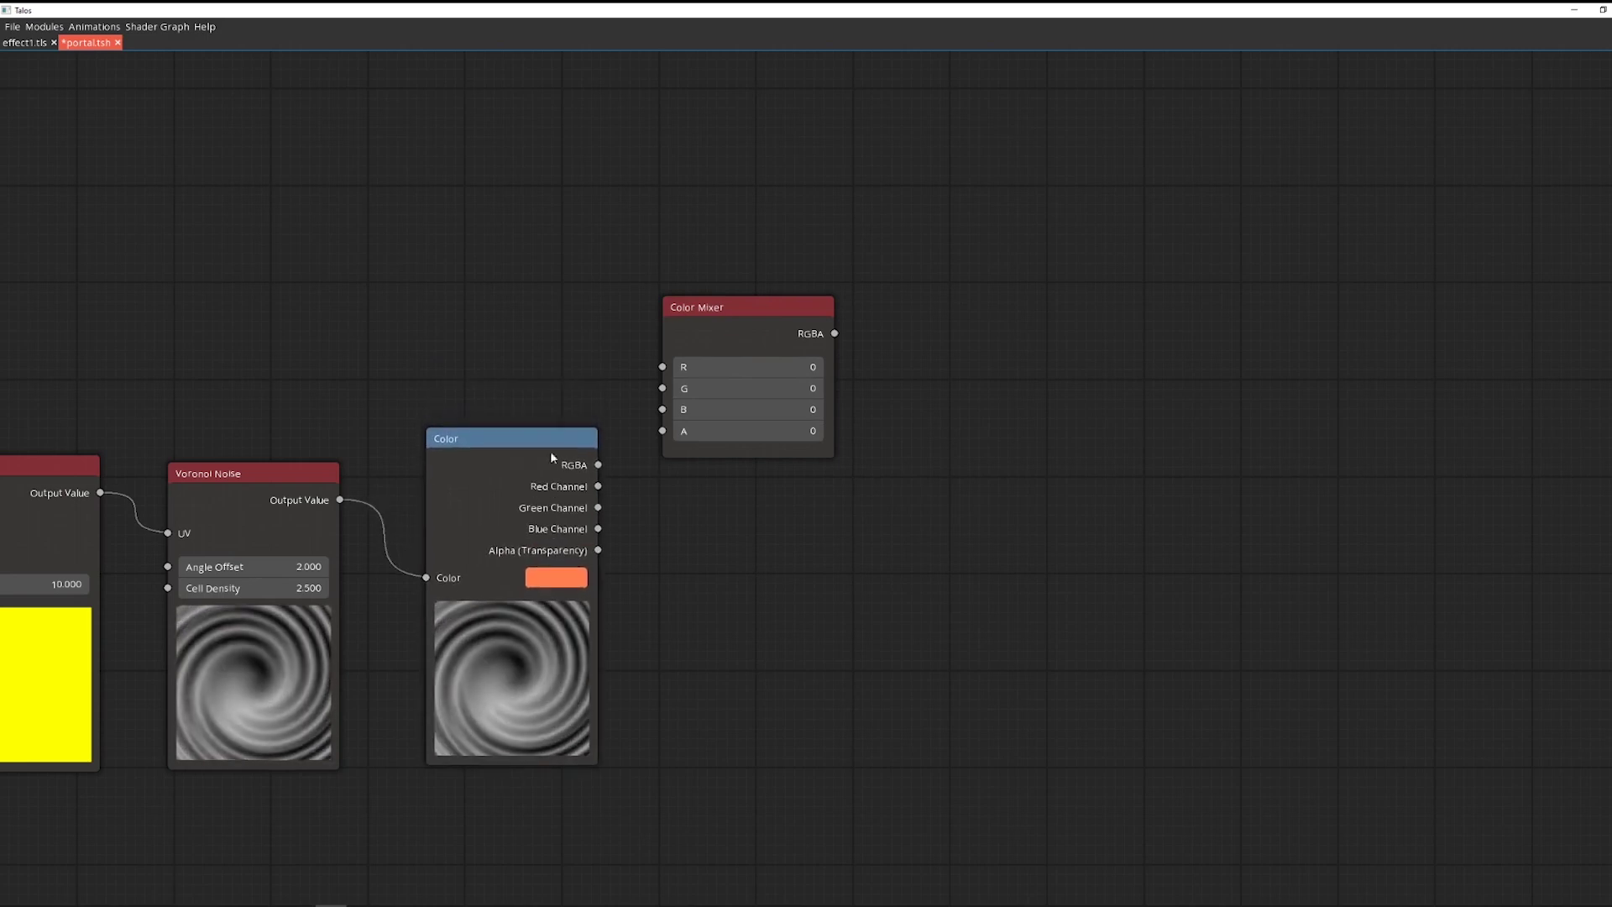
{"action": "left_click_drag", "start_coordinate": [709, 368], "coordinate": [626, 345]}
{"action": "left_click_drag", "start_coordinate": [638, 281], "coordinate": [659, 403]}
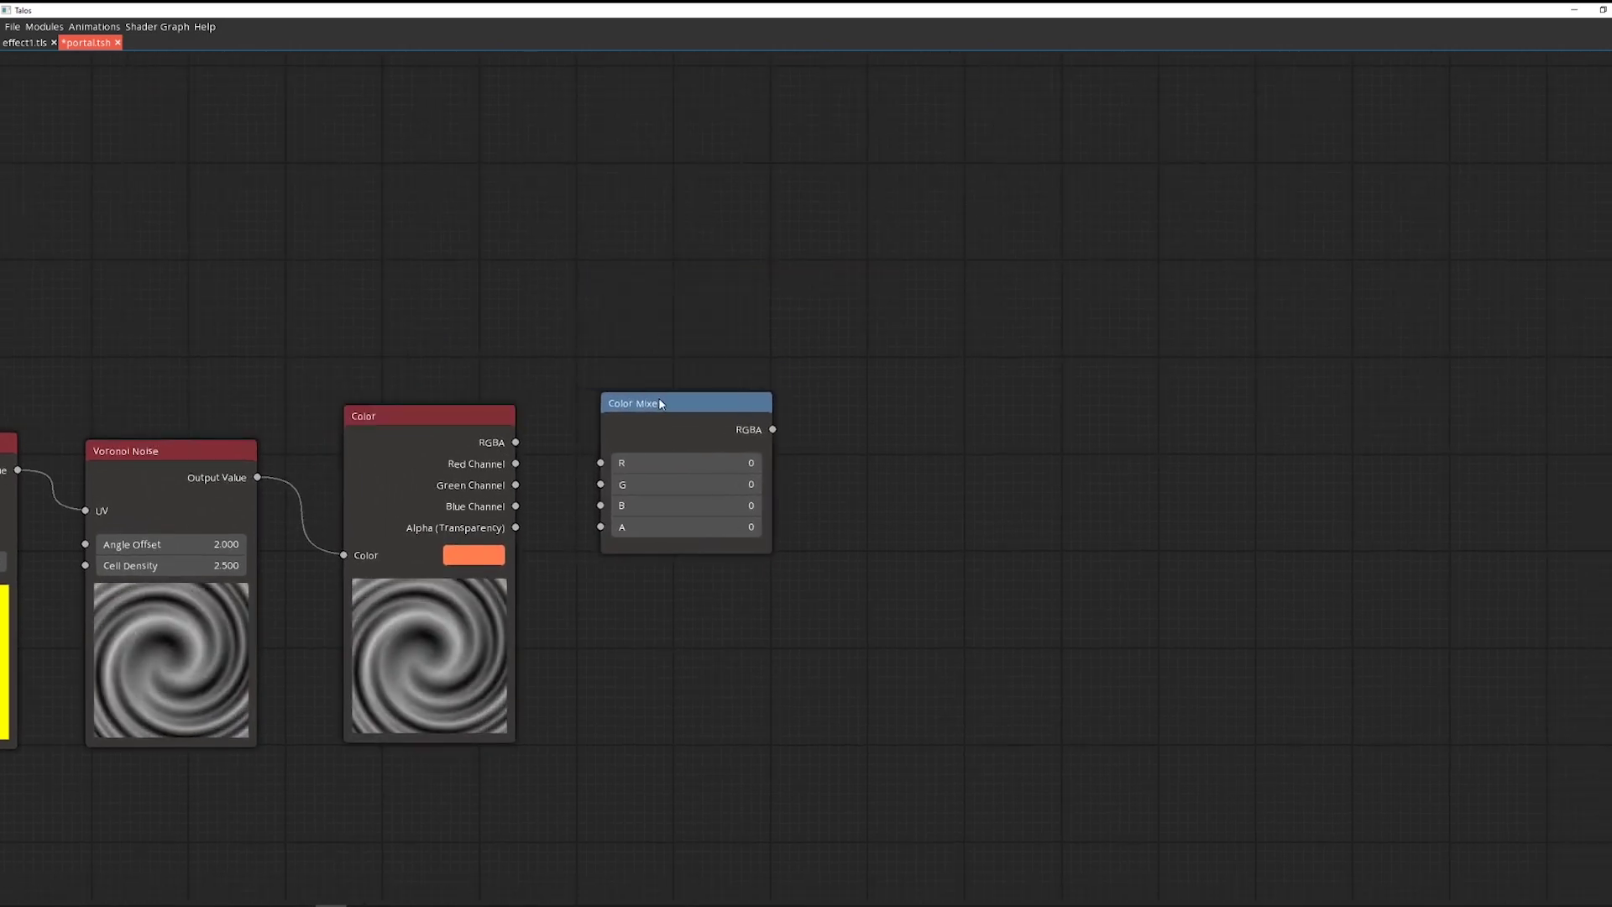
Connect the Color node's Red, Green, Blue and Alpha outputs to the Color Mixer's R, G, B and A inputs
{"action": "left_click_drag", "start_coordinate": [516, 463], "coordinate": [602, 464]}
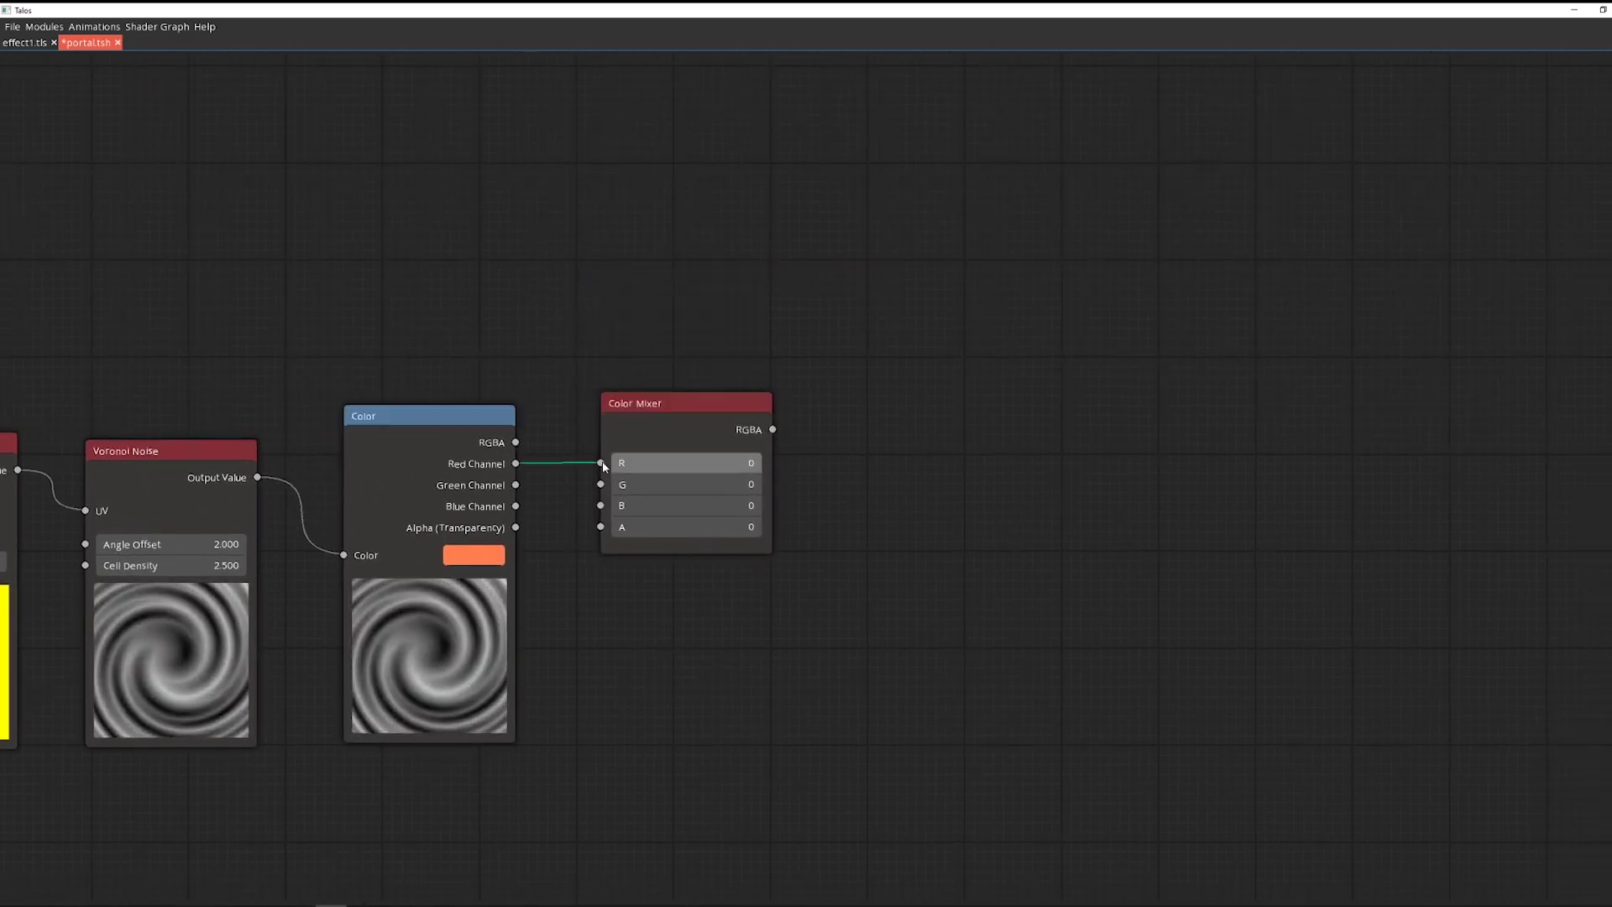
{"action": "left_click_drag", "start_coordinate": [670, 251], "coordinate": [677, 417]}
{"action": "left_click_drag", "start_coordinate": [516, 485], "coordinate": [601, 503]}
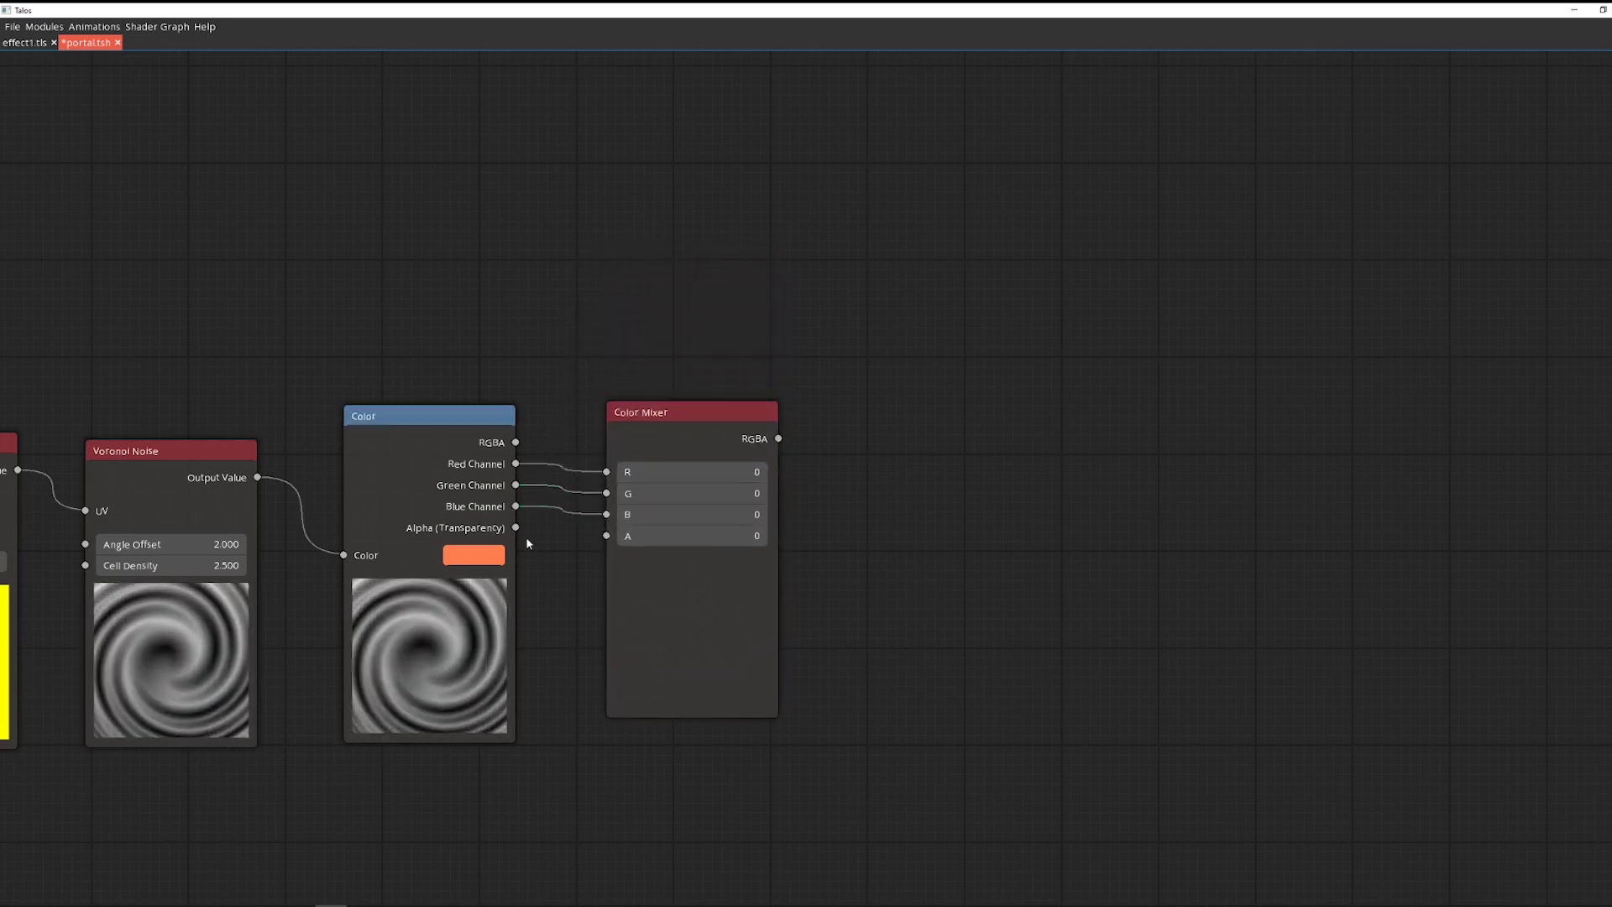
{"action": "left_click_drag", "start_coordinate": [543, 533], "coordinate": [607, 536]}
{"action": "left_click_drag", "start_coordinate": [659, 415], "coordinate": [658, 407]}
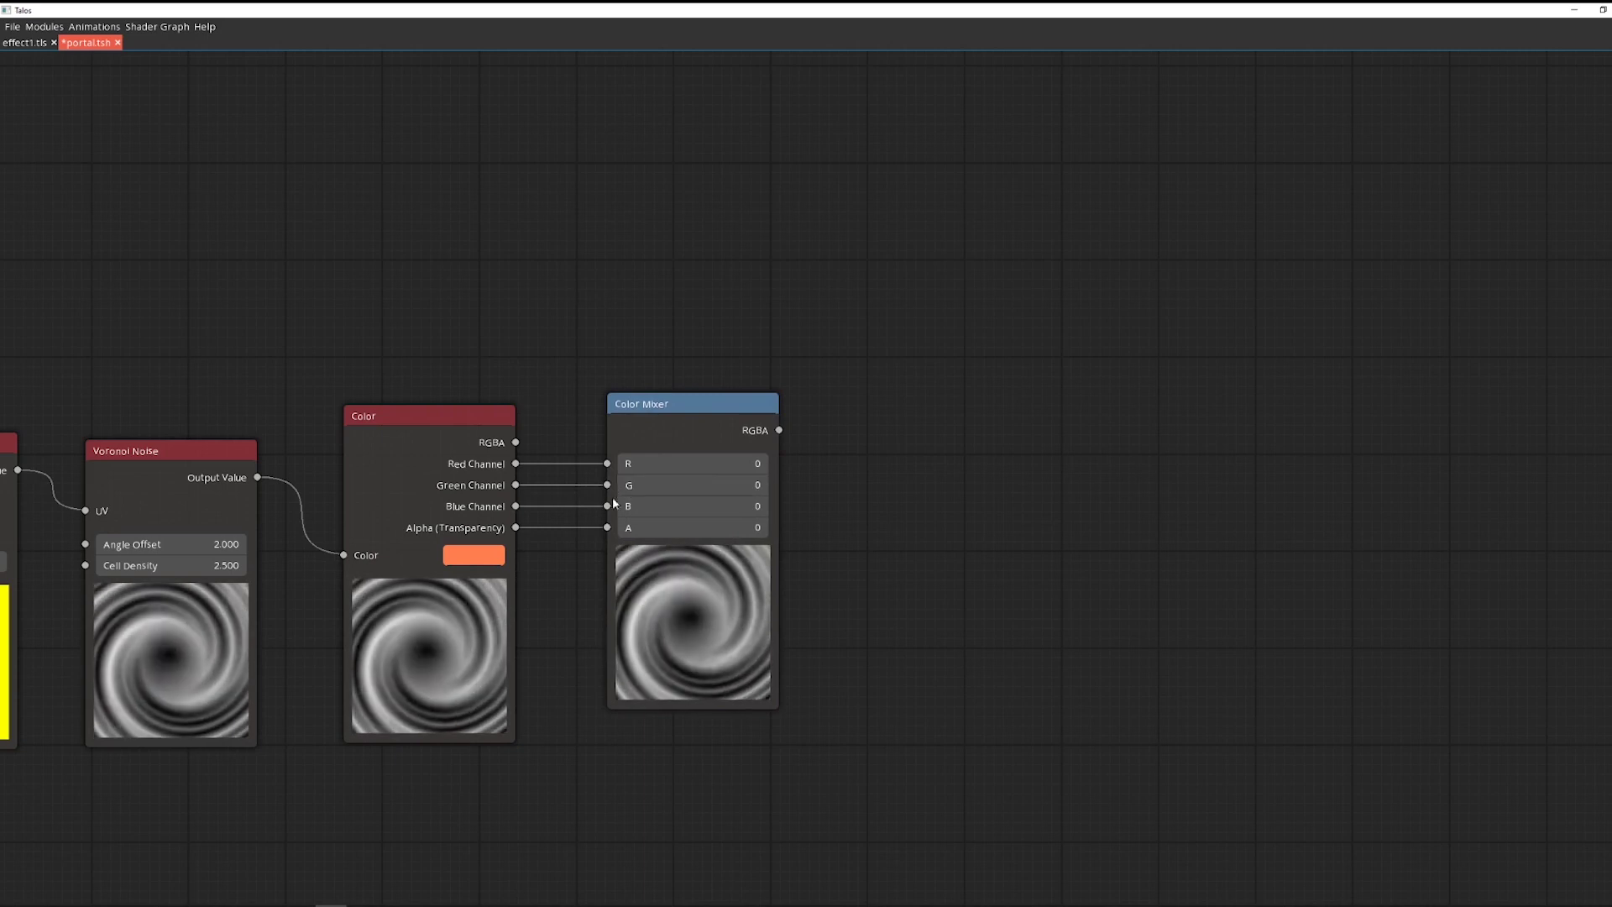
Rewire the Color Mixer's G, B and A inputs to the Color node's Red Channel and move the mixer closer to that node
{"action": "left_click_drag", "start_coordinate": [608, 528], "coordinate": [588, 524]}
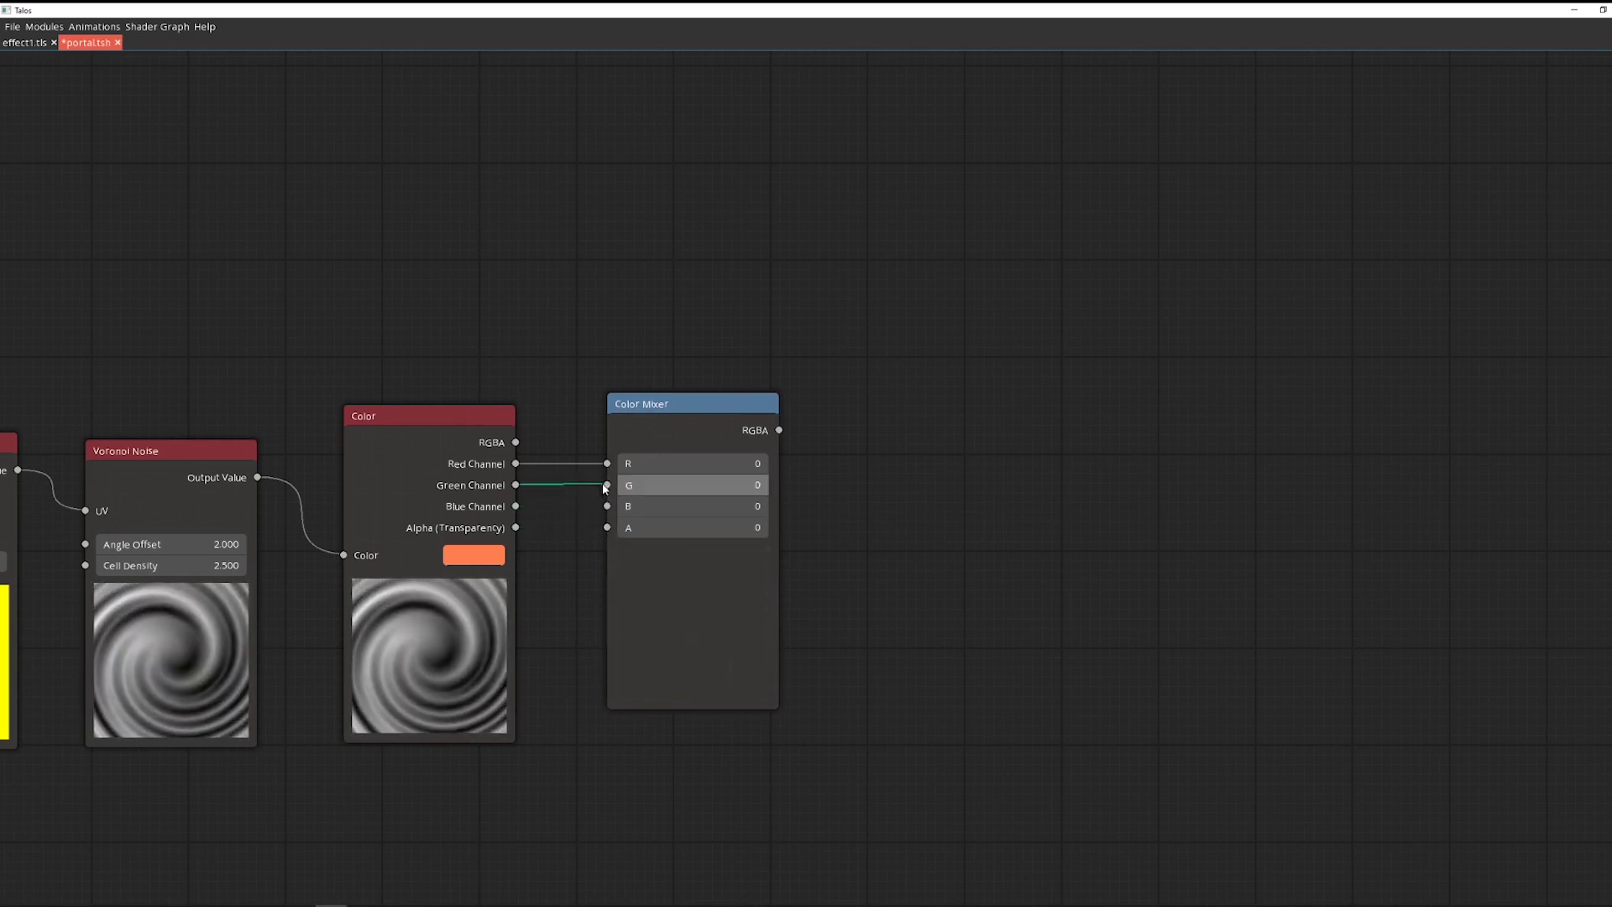
{"action": "left_click_drag", "start_coordinate": [517, 464], "coordinate": [559, 475]}
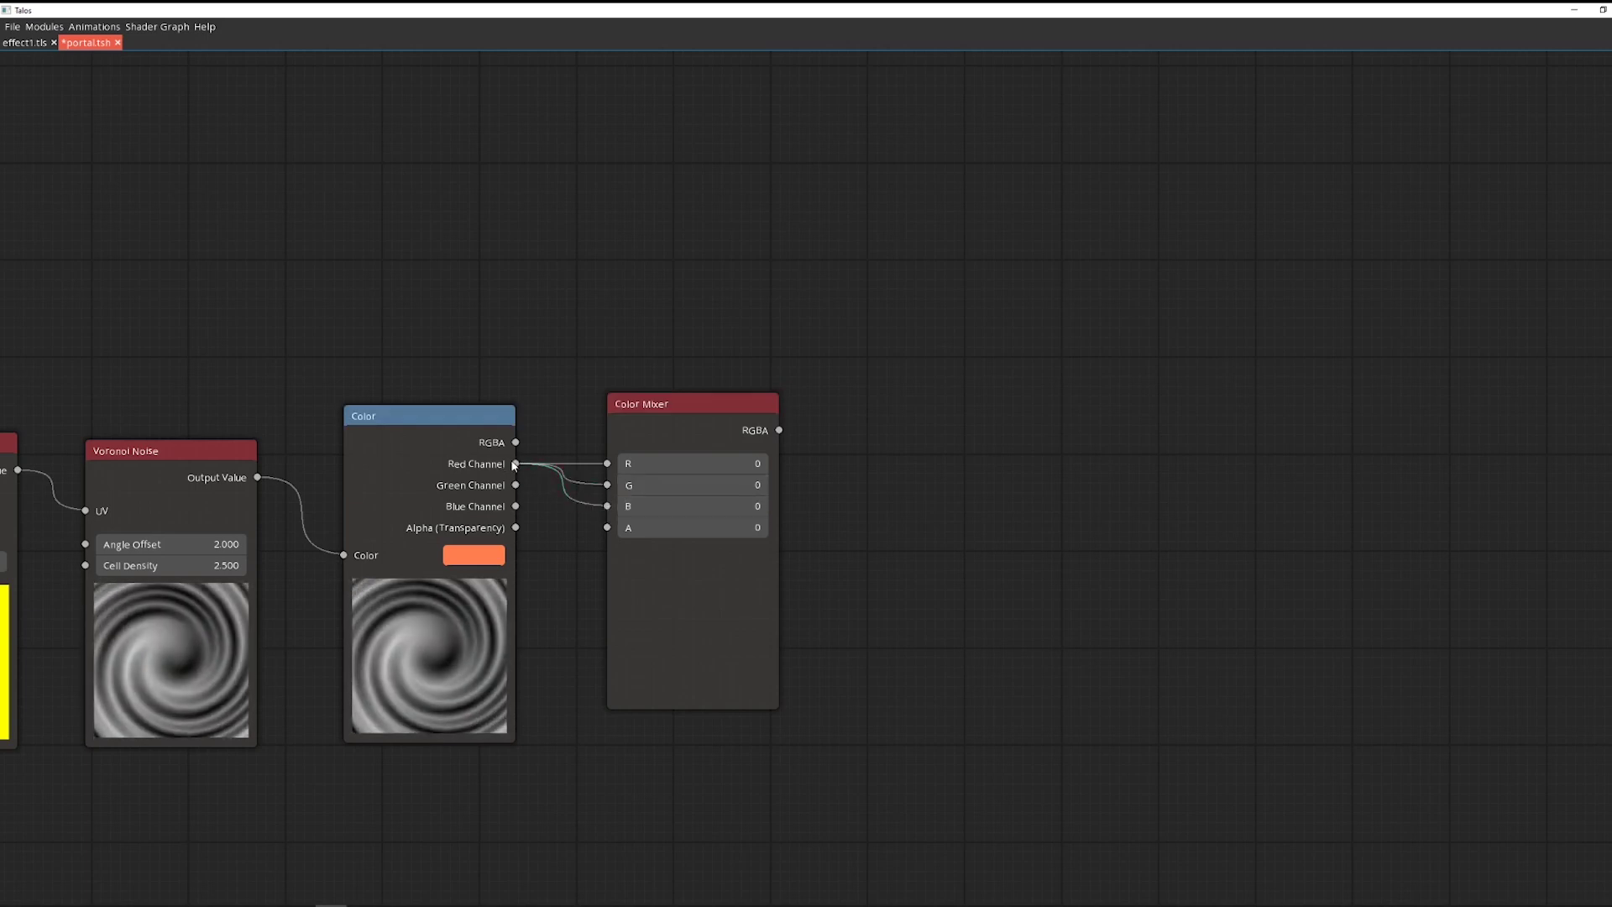
{"action": "left_click_drag", "start_coordinate": [608, 532], "coordinate": [607, 528]}
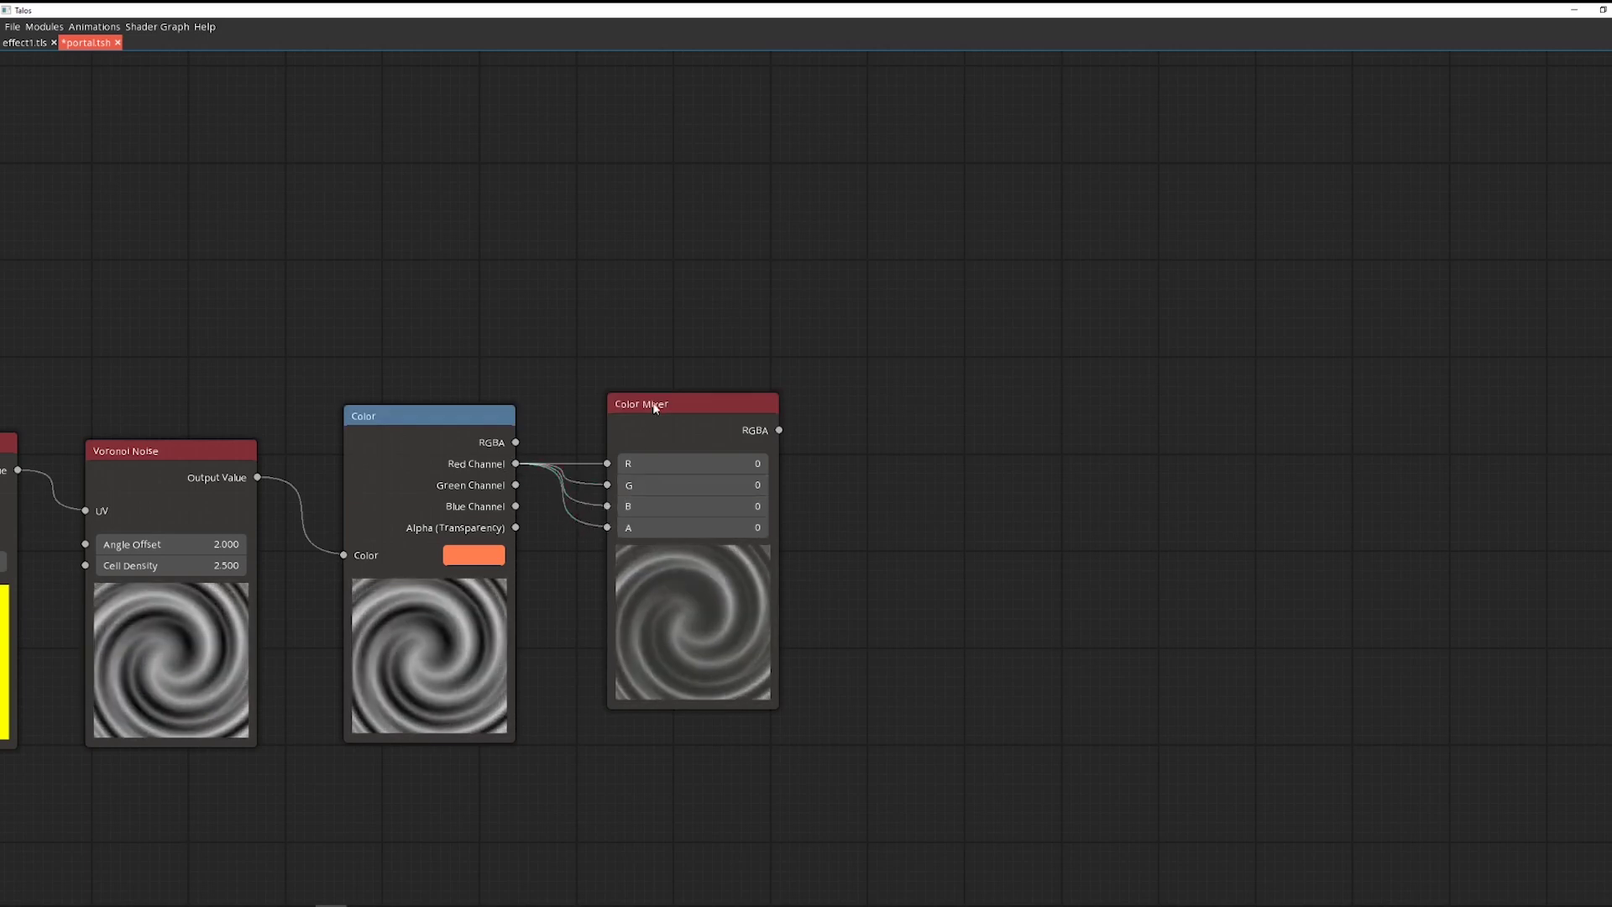
{"action": "left_click_drag", "start_coordinate": [655, 407], "coordinate": [630, 439]}
{"action": "left_click_drag", "start_coordinate": [904, 508], "coordinate": [794, 481]}
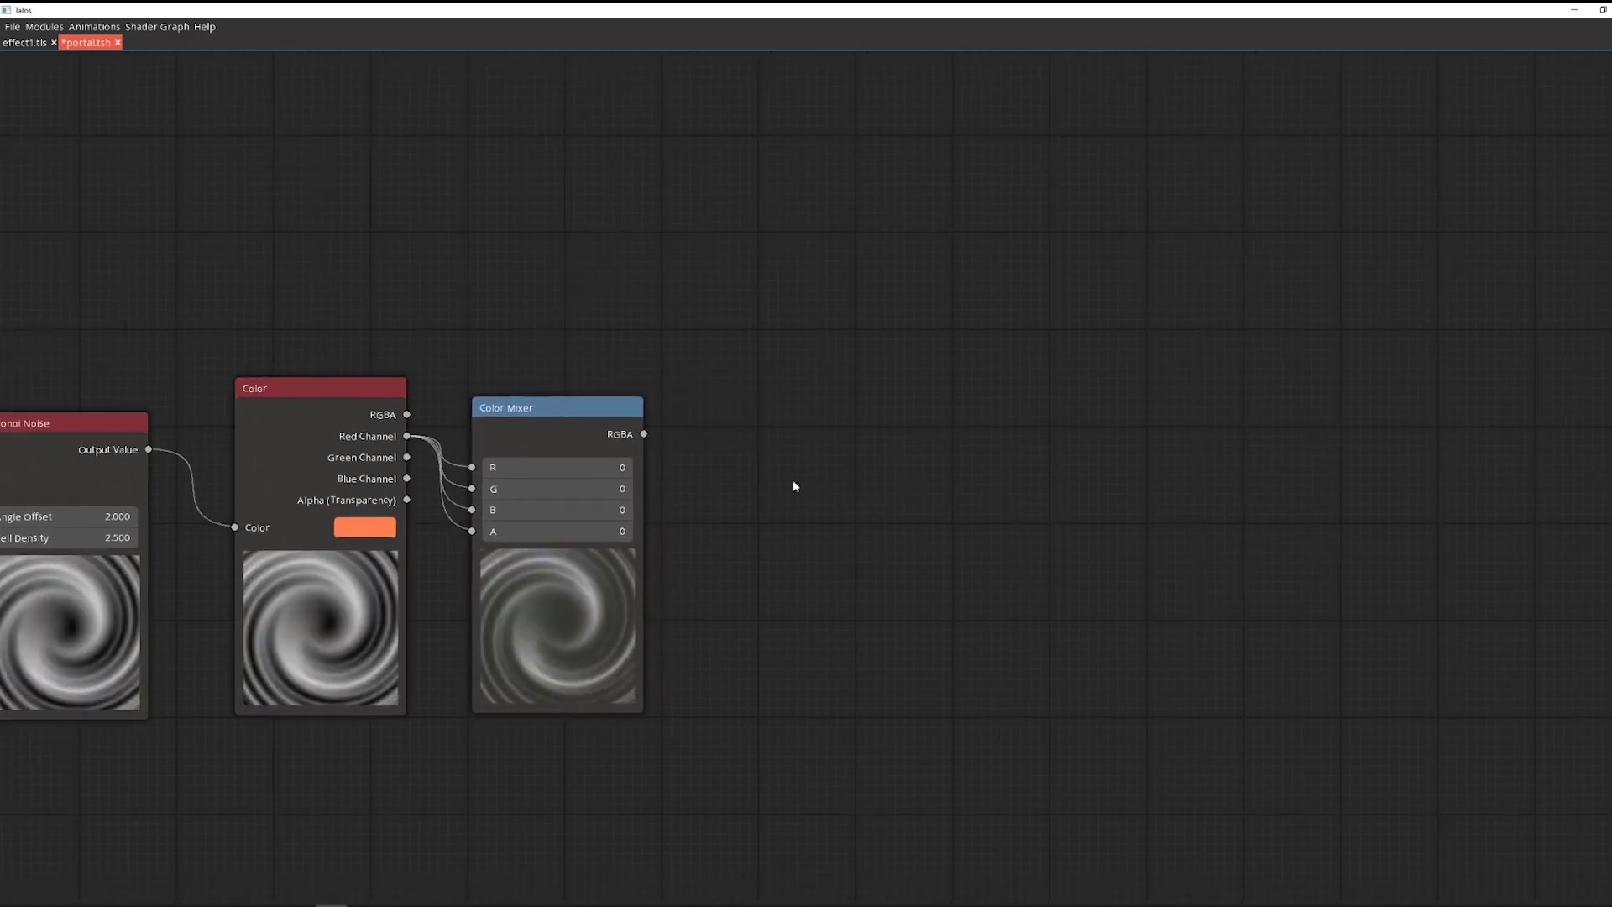
Save the shader and add a Sphere Mask node above the Color Mixer
{"action": "key", "text": "ctrl+s"}
{"action": "left_click_drag", "start_coordinate": [741, 398], "coordinate": [728, 482]}
{"action": "left_click_drag", "start_coordinate": [723, 403], "coordinate": [752, 485]}
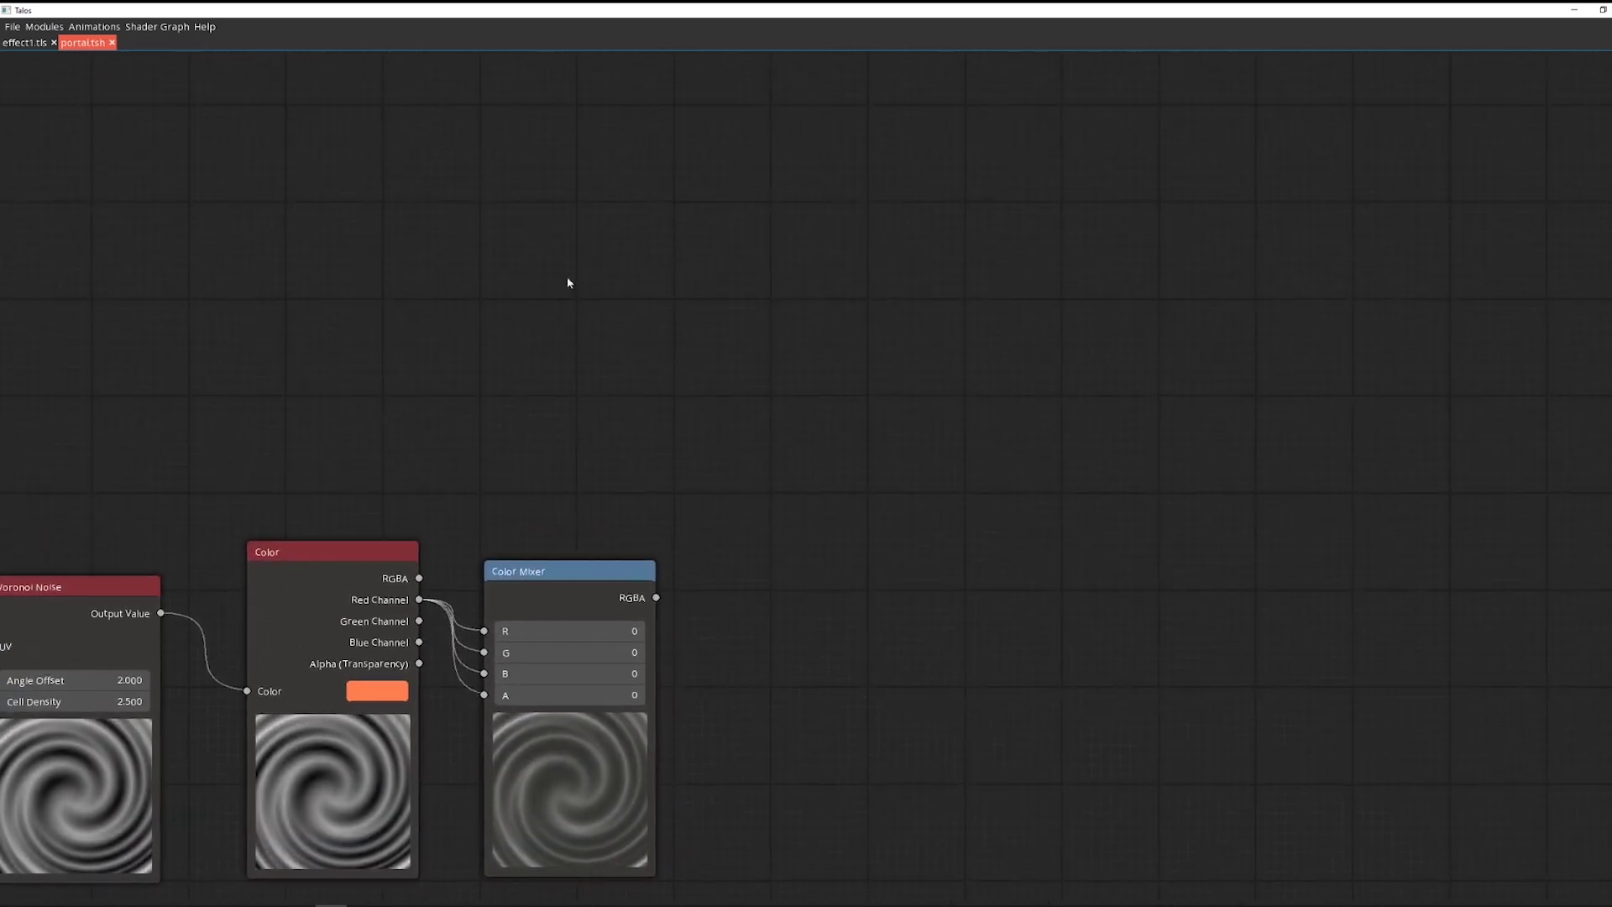
{"action": "right_click", "coordinate": [476, 197]}
{"action": "type", "text": "mask"}
{"action": "key", "text": "Return"}
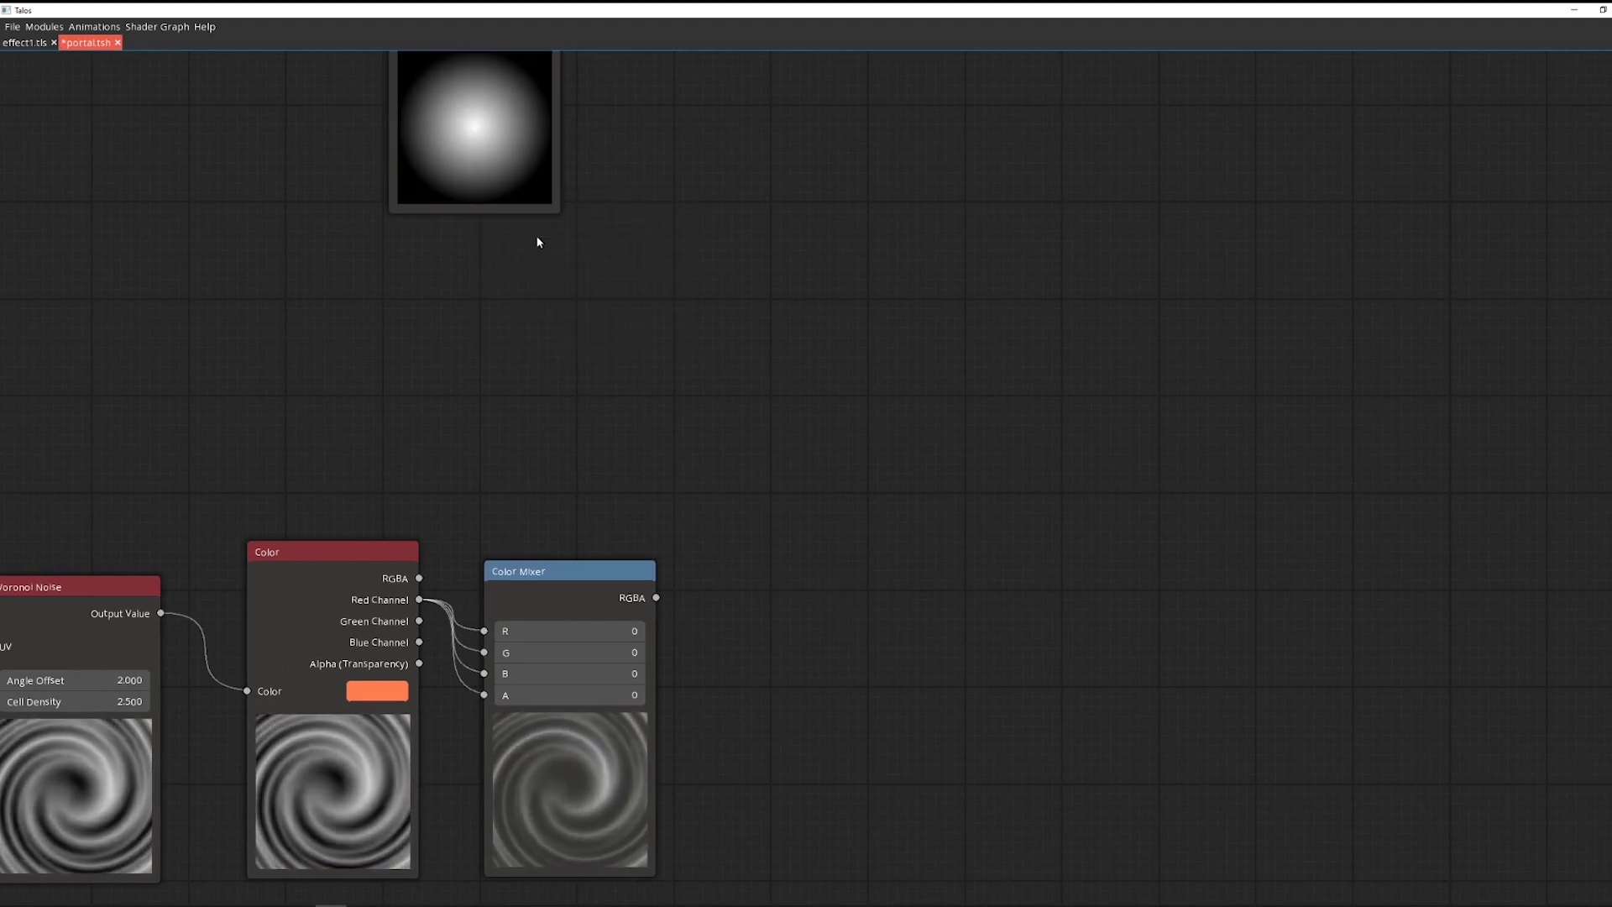
{"action": "left_click_drag", "start_coordinate": [540, 241], "coordinate": [555, 429]}
{"action": "left_click_drag", "start_coordinate": [521, 95], "coordinate": [611, 345]}
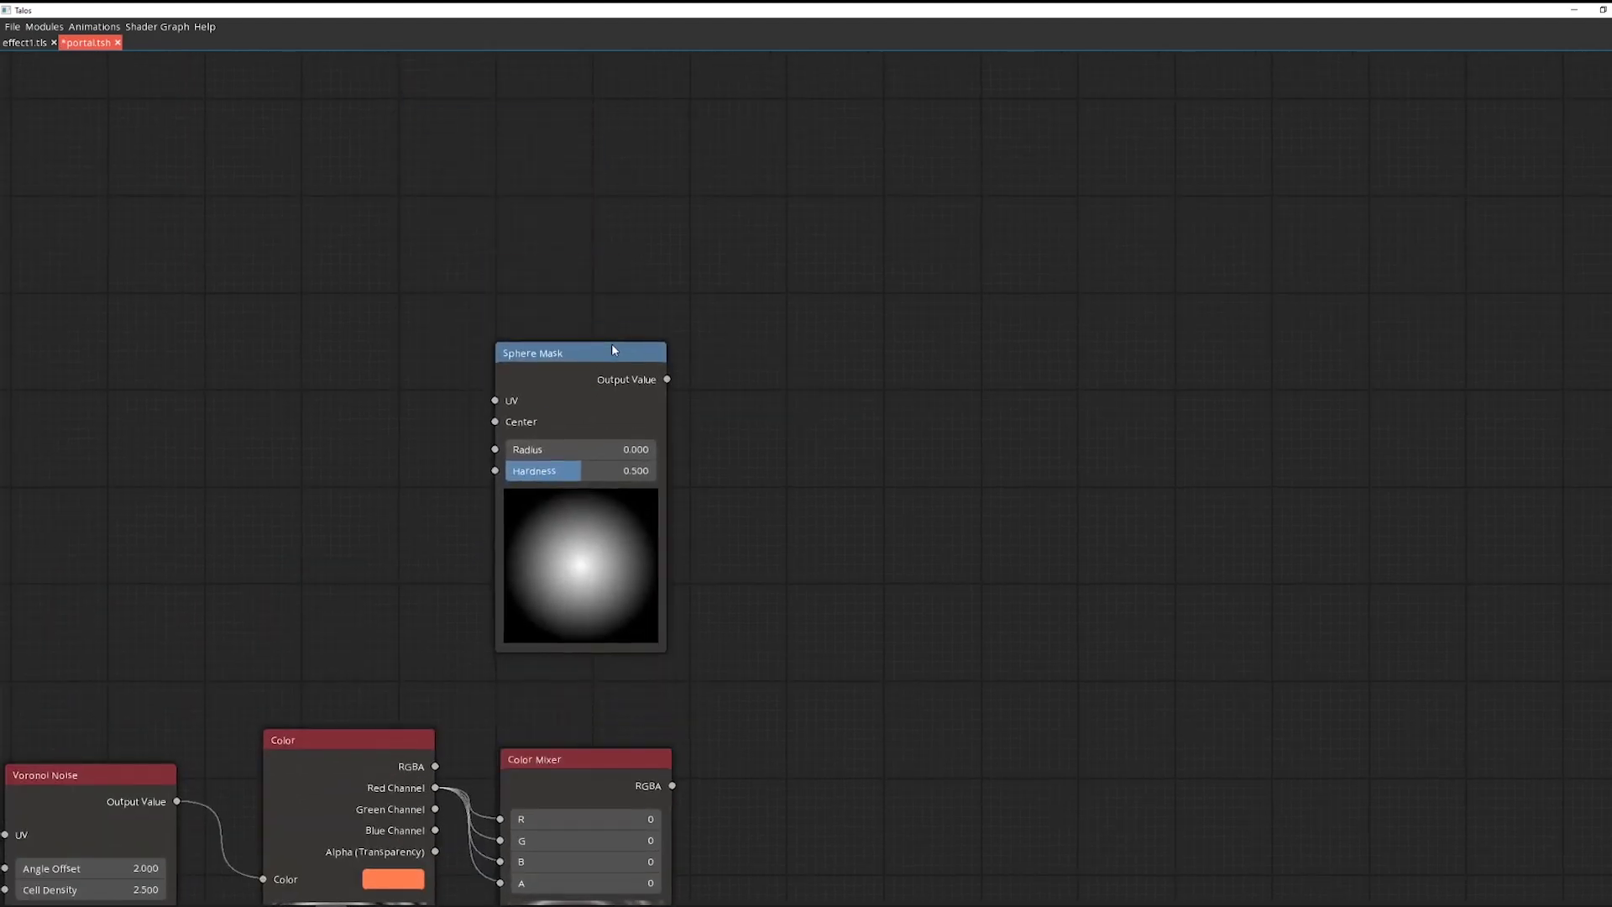
Add a Math Node fed by the Sphere Mask's Output Value and set its operation to Multiply
{"action": "left_click_drag", "start_coordinate": [820, 521], "coordinate": [619, 389]}
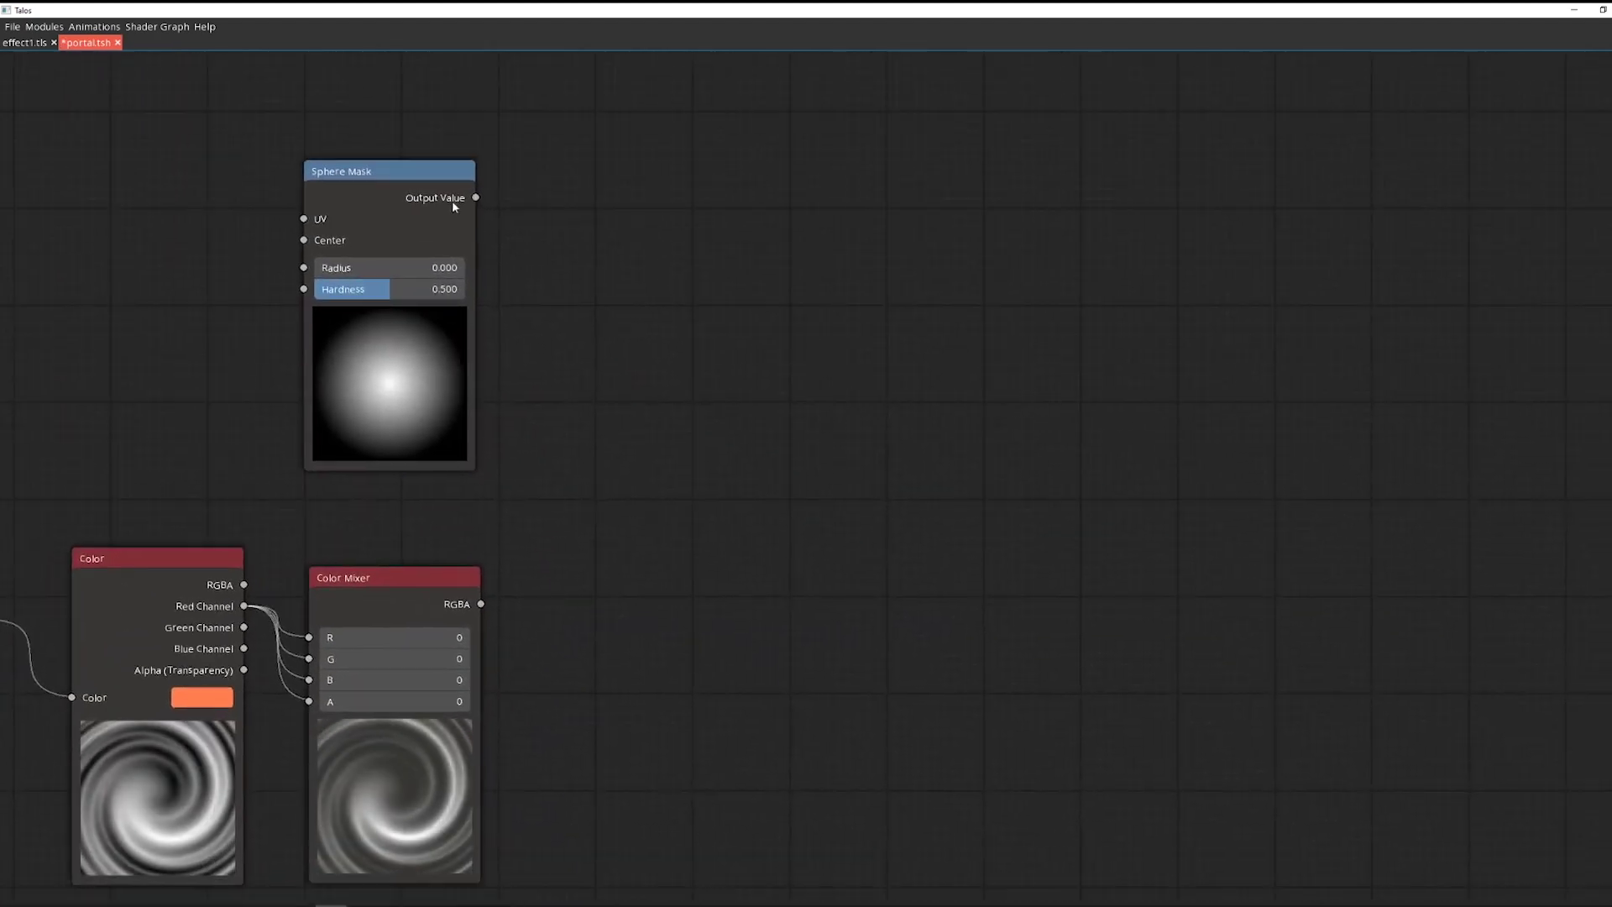
{"action": "left_click_drag", "start_coordinate": [476, 198], "coordinate": [677, 502]}
{"action": "type", "text": "math"}
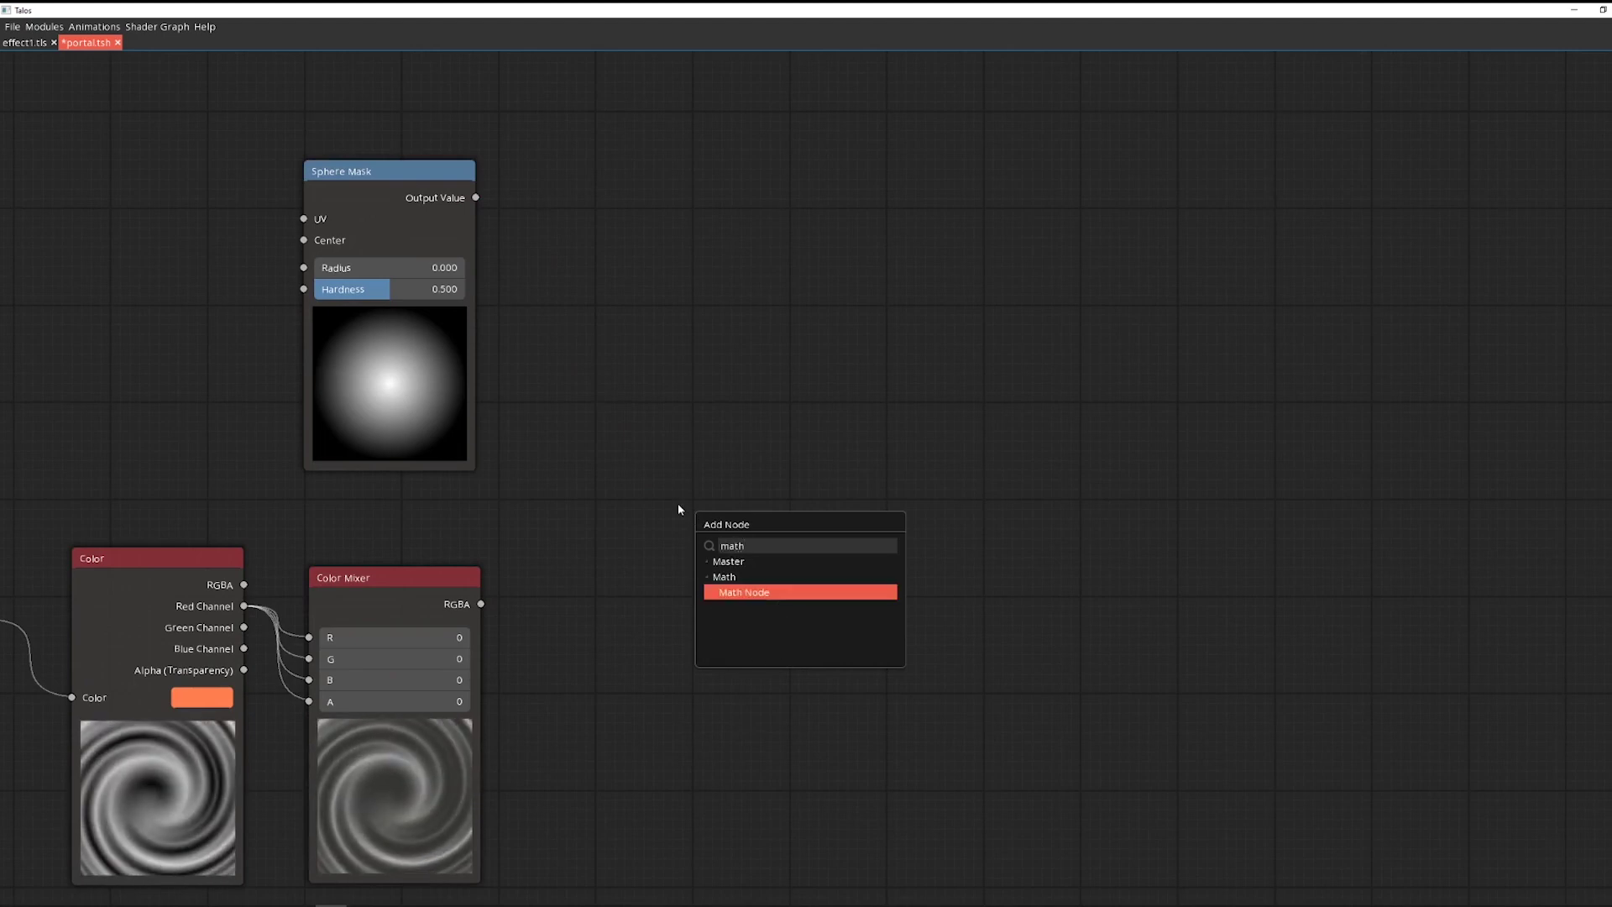
{"action": "key", "text": "Return"}
{"action": "left_click", "coordinate": [674, 261]}
{"action": "left_click", "coordinate": [663, 303]}
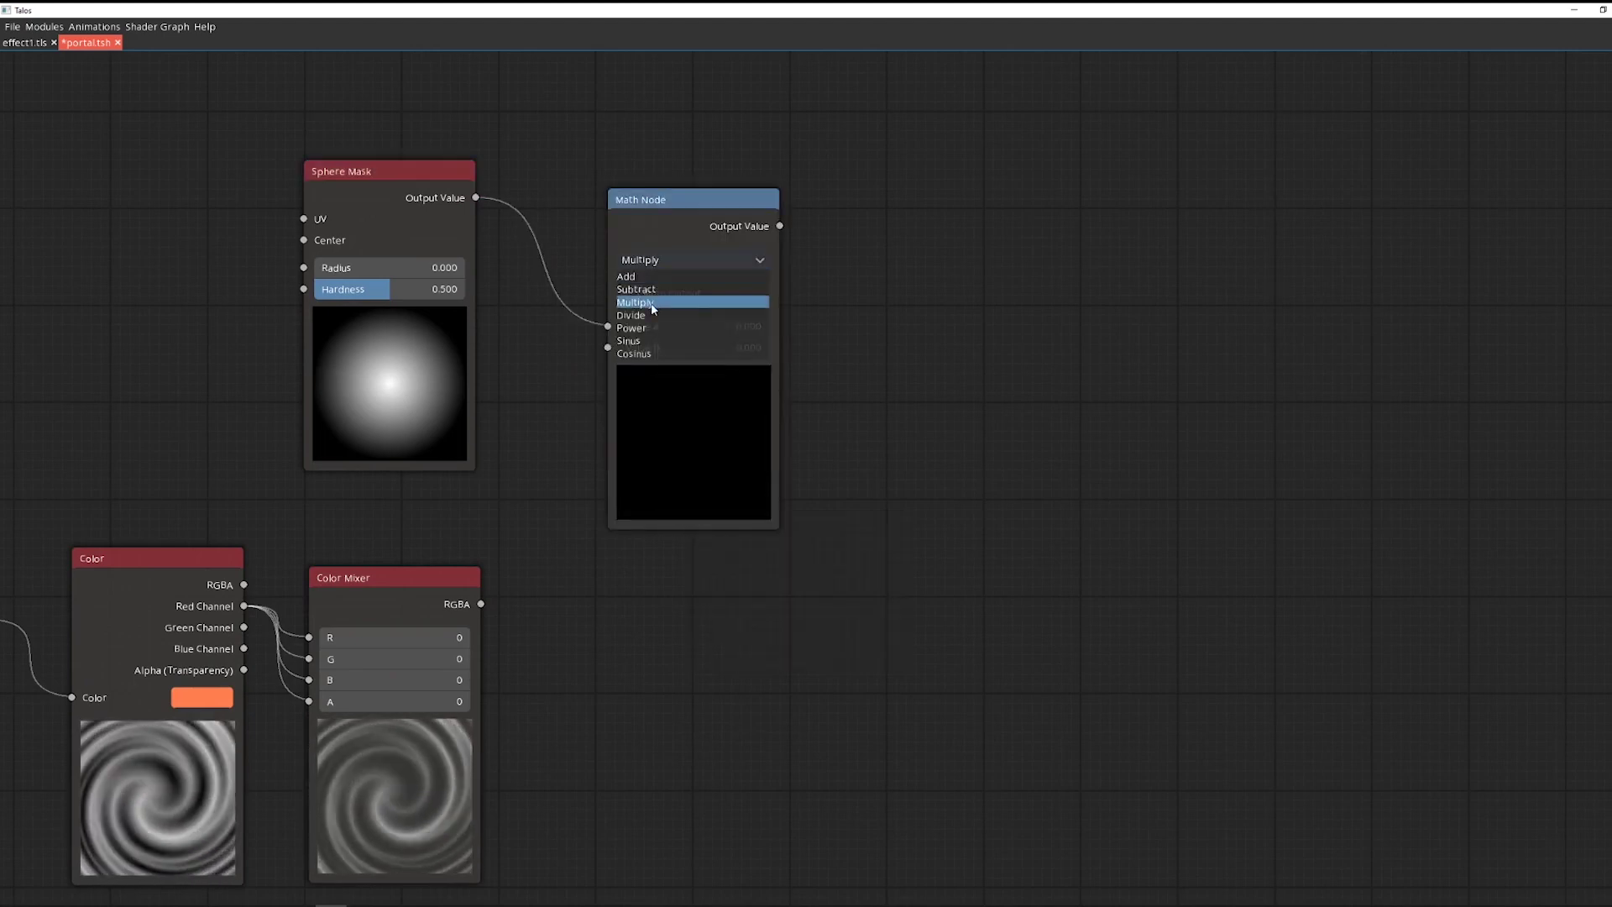
Connect the Color Mixer's RGBA output to the Multiply node's Value B, place the node between its two sources, and save
{"action": "left_click_drag", "start_coordinate": [680, 214], "coordinate": [664, 344]}
{"action": "left_click_drag", "start_coordinate": [480, 604], "coordinate": [591, 470]}
{"action": "left_click_drag", "start_coordinate": [681, 330], "coordinate": [657, 357]}
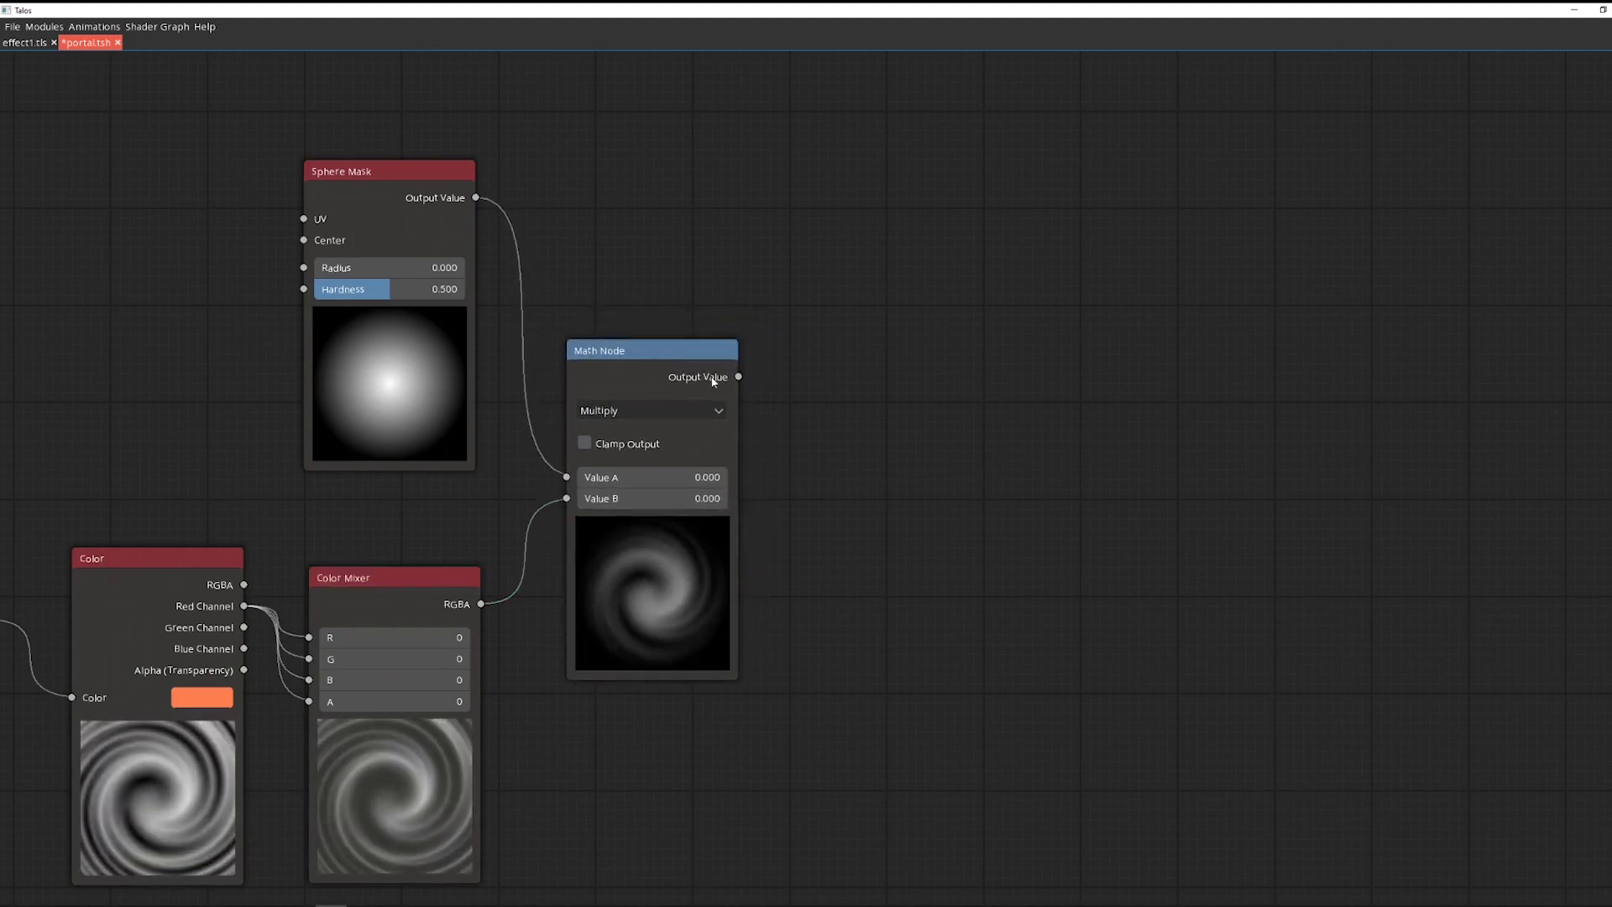
{"action": "left_click_drag", "start_coordinate": [947, 512], "coordinate": [738, 507]}
{"action": "key", "text": "ctrl+s"}
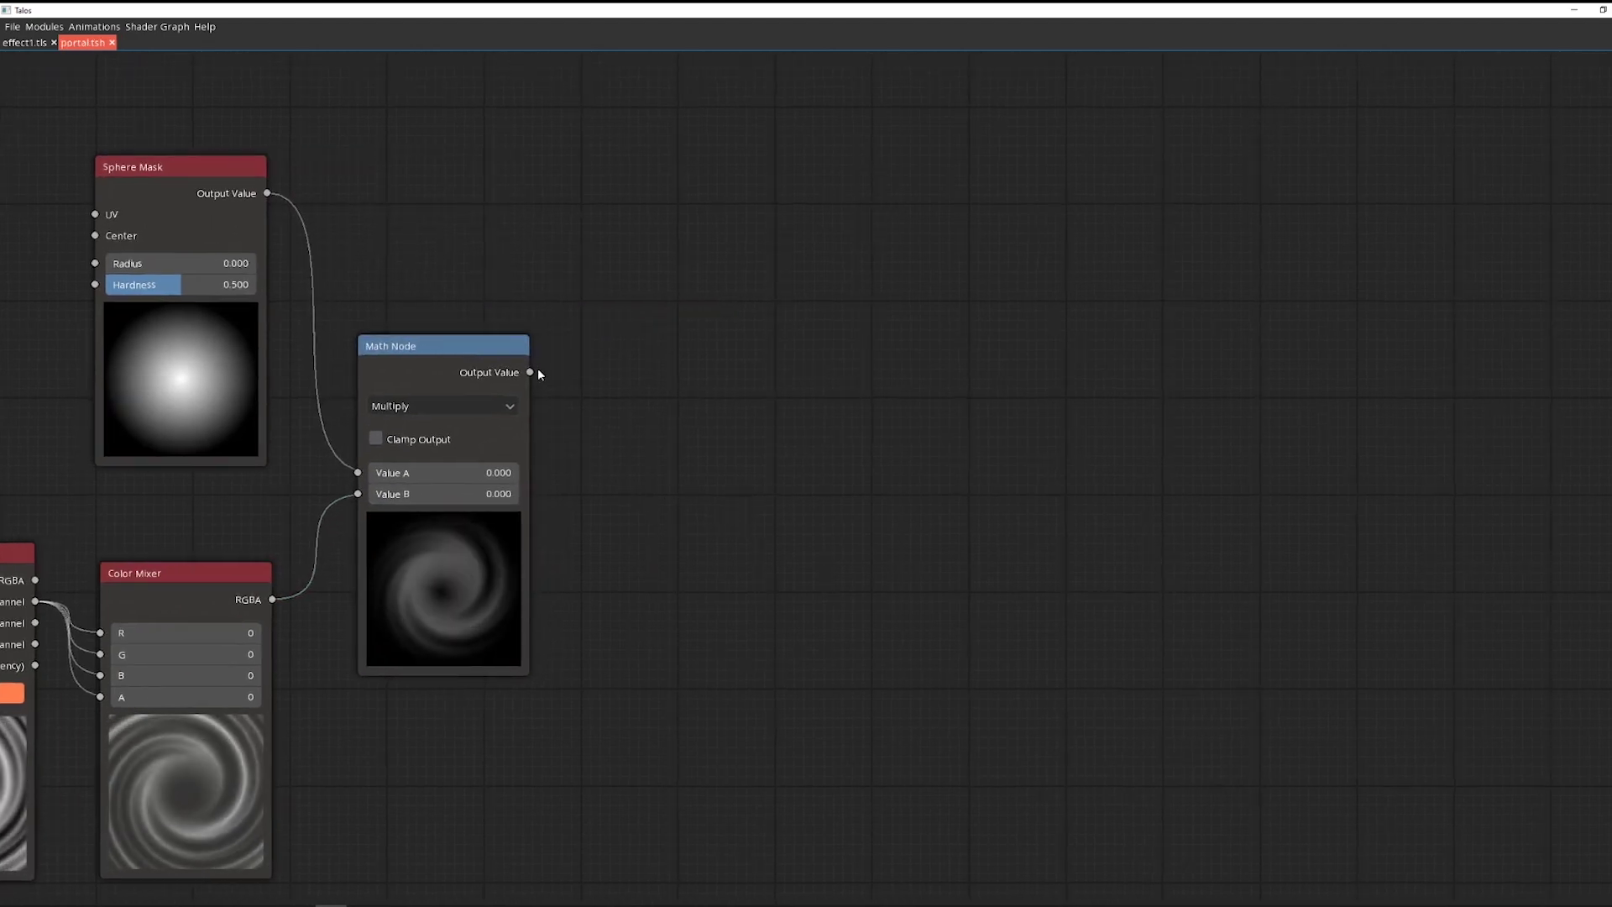
Add a second Math Node beside the Multiply node, with the Multiply output connected to its Value B
{"action": "left_click_drag", "start_coordinate": [530, 372], "coordinate": [789, 422]}
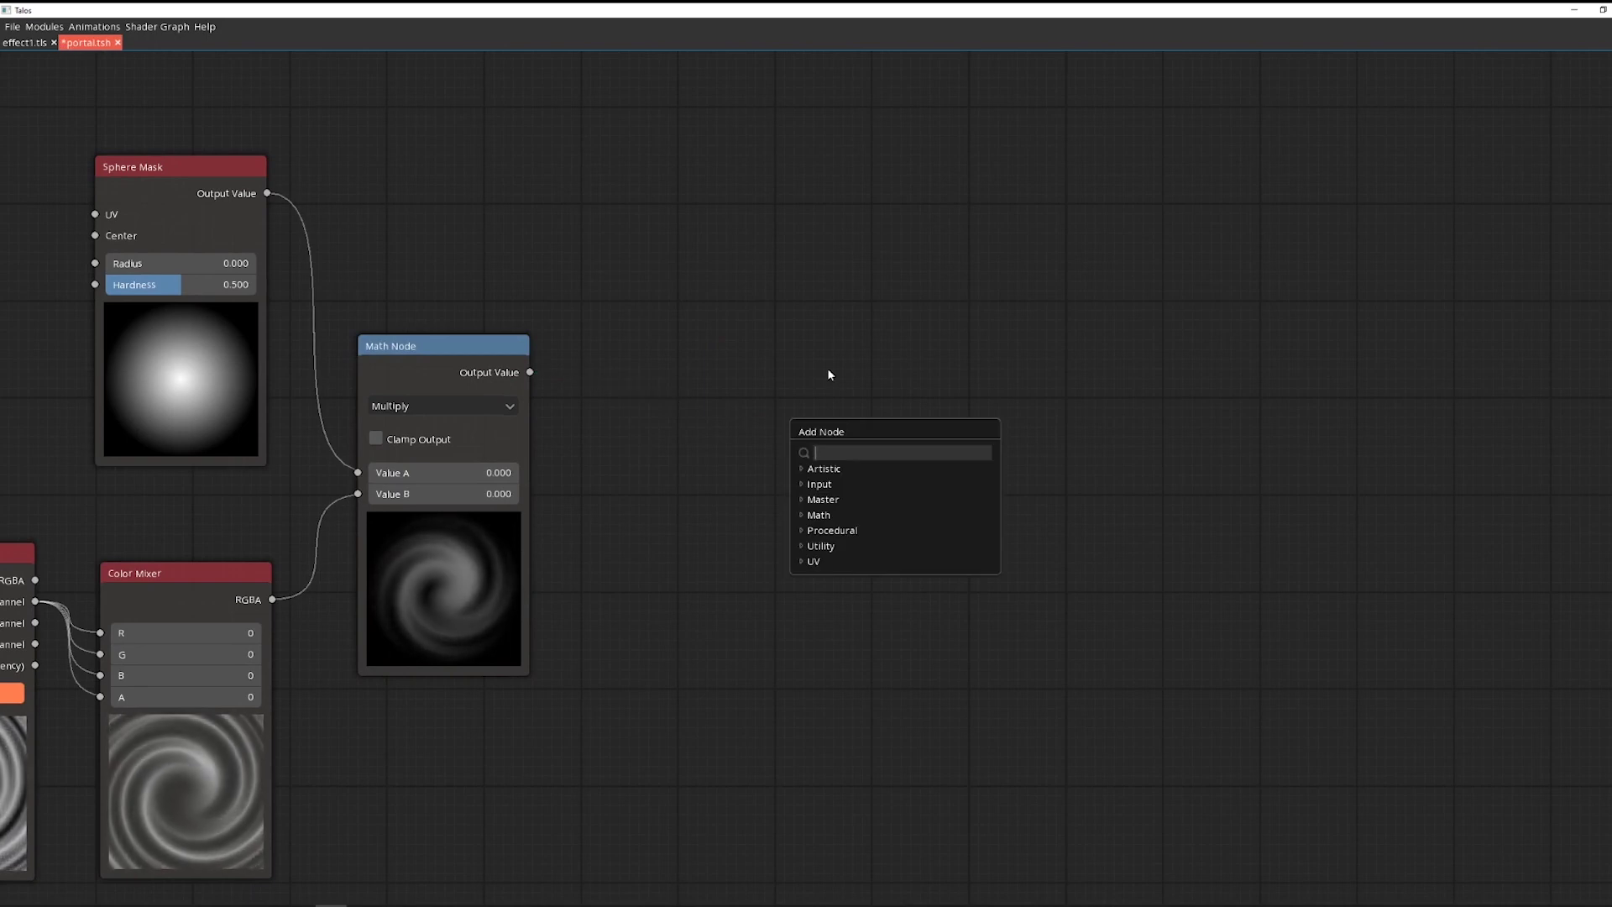
{"action": "type", "text": "math"}
{"action": "key", "text": "Return"}
{"action": "left_click_drag", "start_coordinate": [763, 105], "coordinate": [765, 297]}
{"action": "mouse_move", "coordinate": [706, 426]}
{"action": "left_mouse_down"}
{"action": "mouse_move", "coordinate": [685, 492]}
{"action": "mouse_move", "coordinate": [703, 529]}
{"action": "mouse_move", "coordinate": [705, 447]}
{"action": "left_mouse_up"}
Add a Color node above the first Math Node and connect its RGBA output to the second Math Node's Value A
{"action": "right_click", "coordinate": [484, 168]}
{"action": "type", "text": "col"}
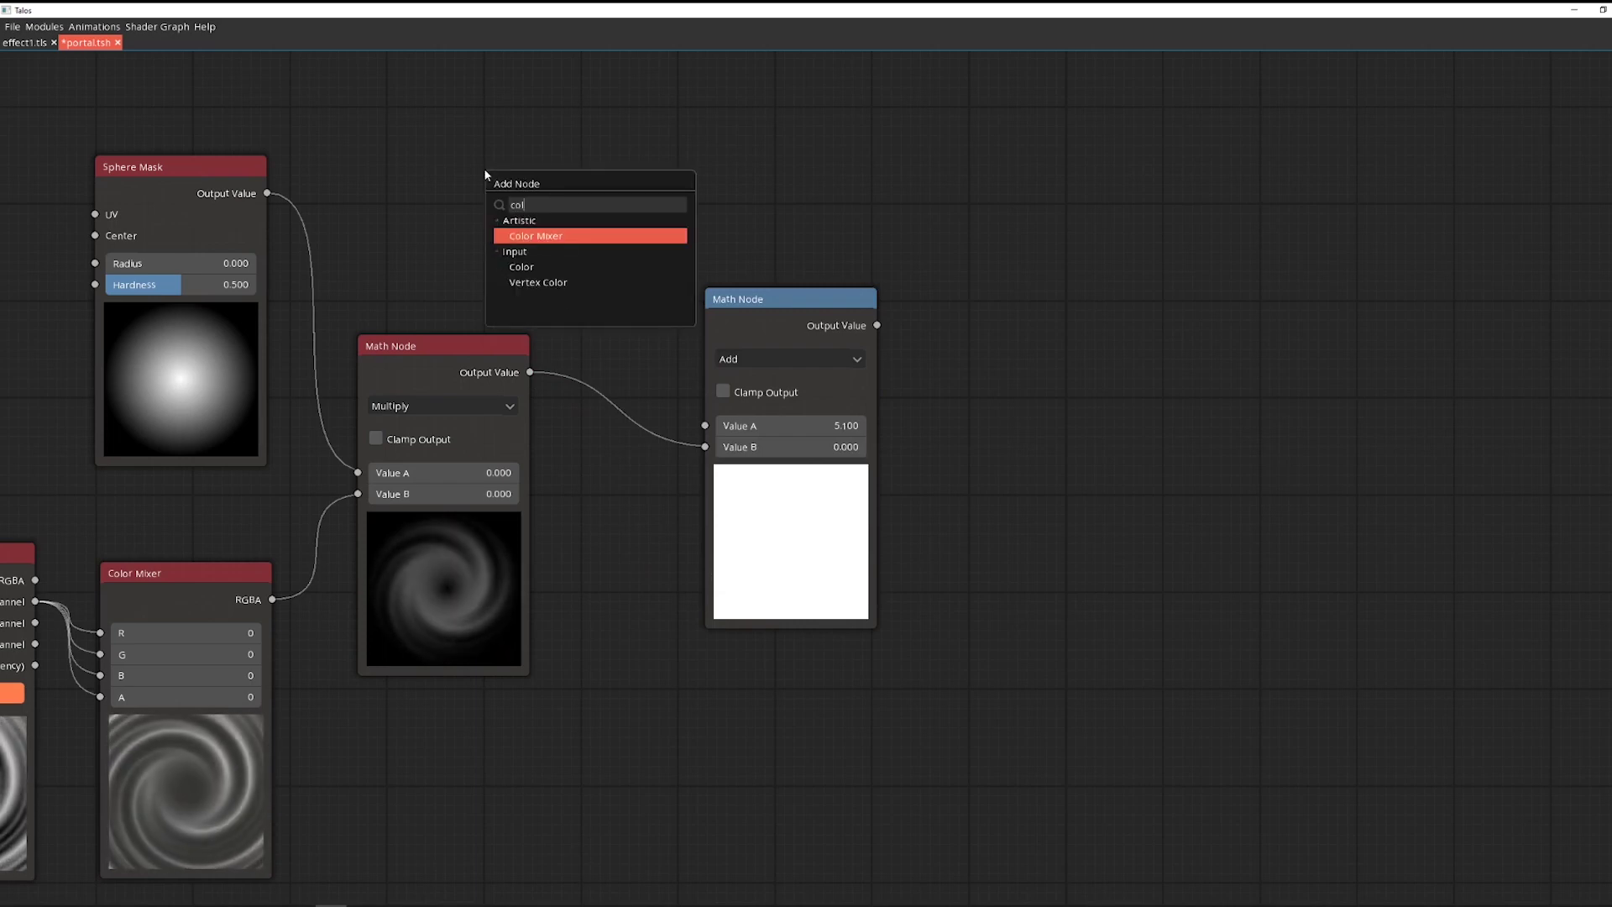
{"action": "key", "text": "Down"}
{"action": "key", "text": "Return"}
{"action": "left_click_drag", "start_coordinate": [643, 167], "coordinate": [663, 315]}
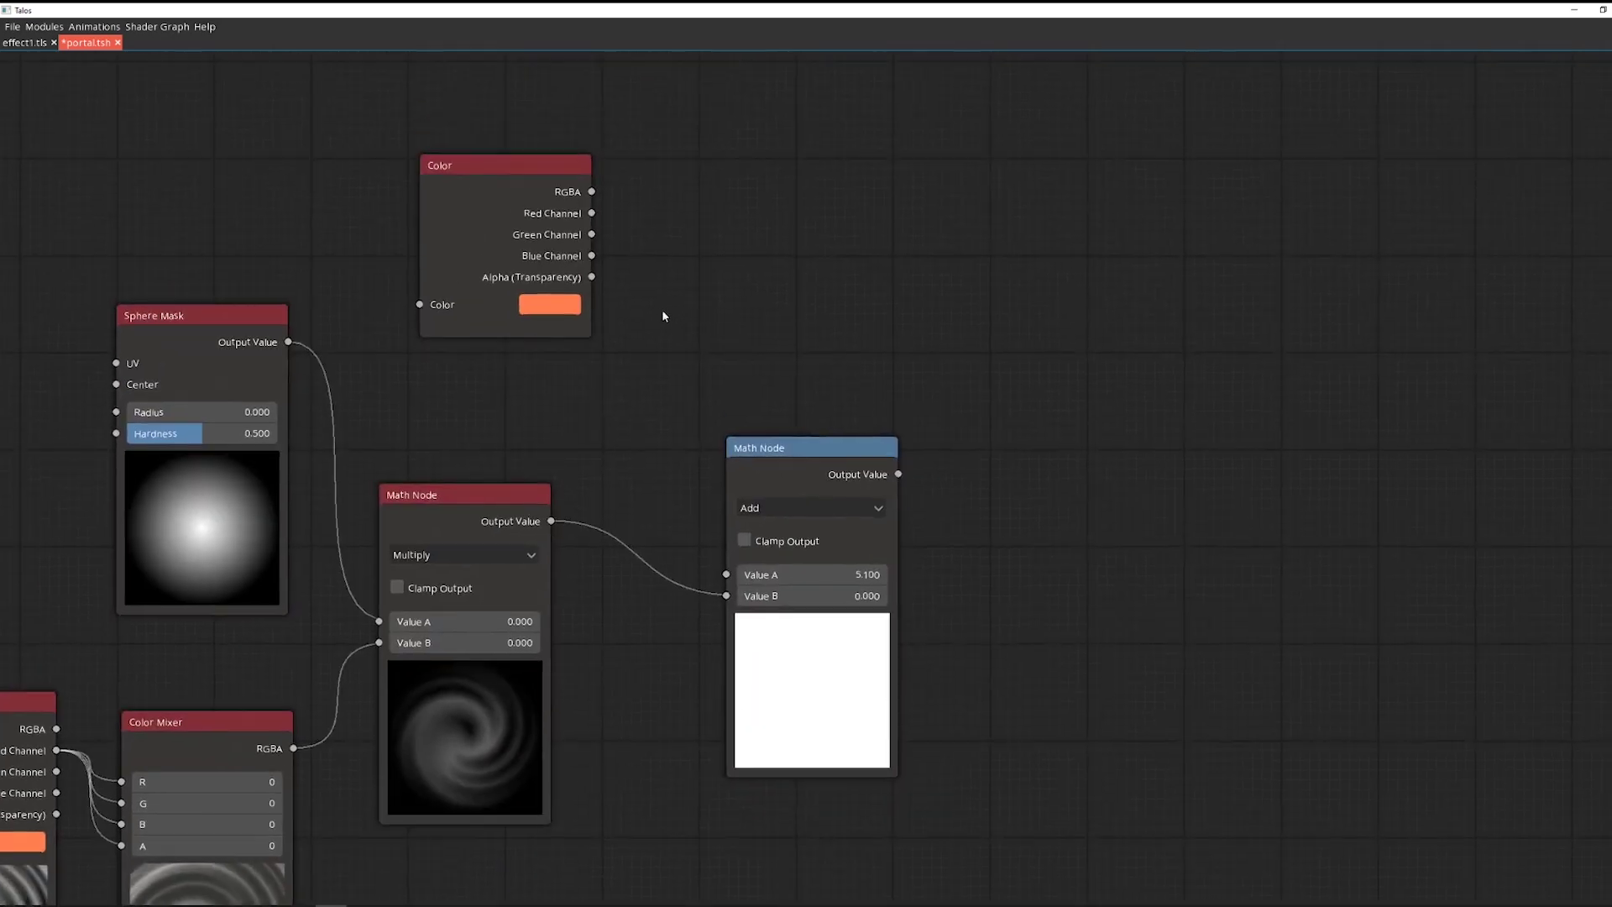
{"action": "left_click_drag", "start_coordinate": [808, 458], "coordinate": [770, 366]}
{"action": "left_click_drag", "start_coordinate": [477, 160], "coordinate": [487, 220]}
{"action": "left_click_drag", "start_coordinate": [705, 502], "coordinate": [702, 500]}
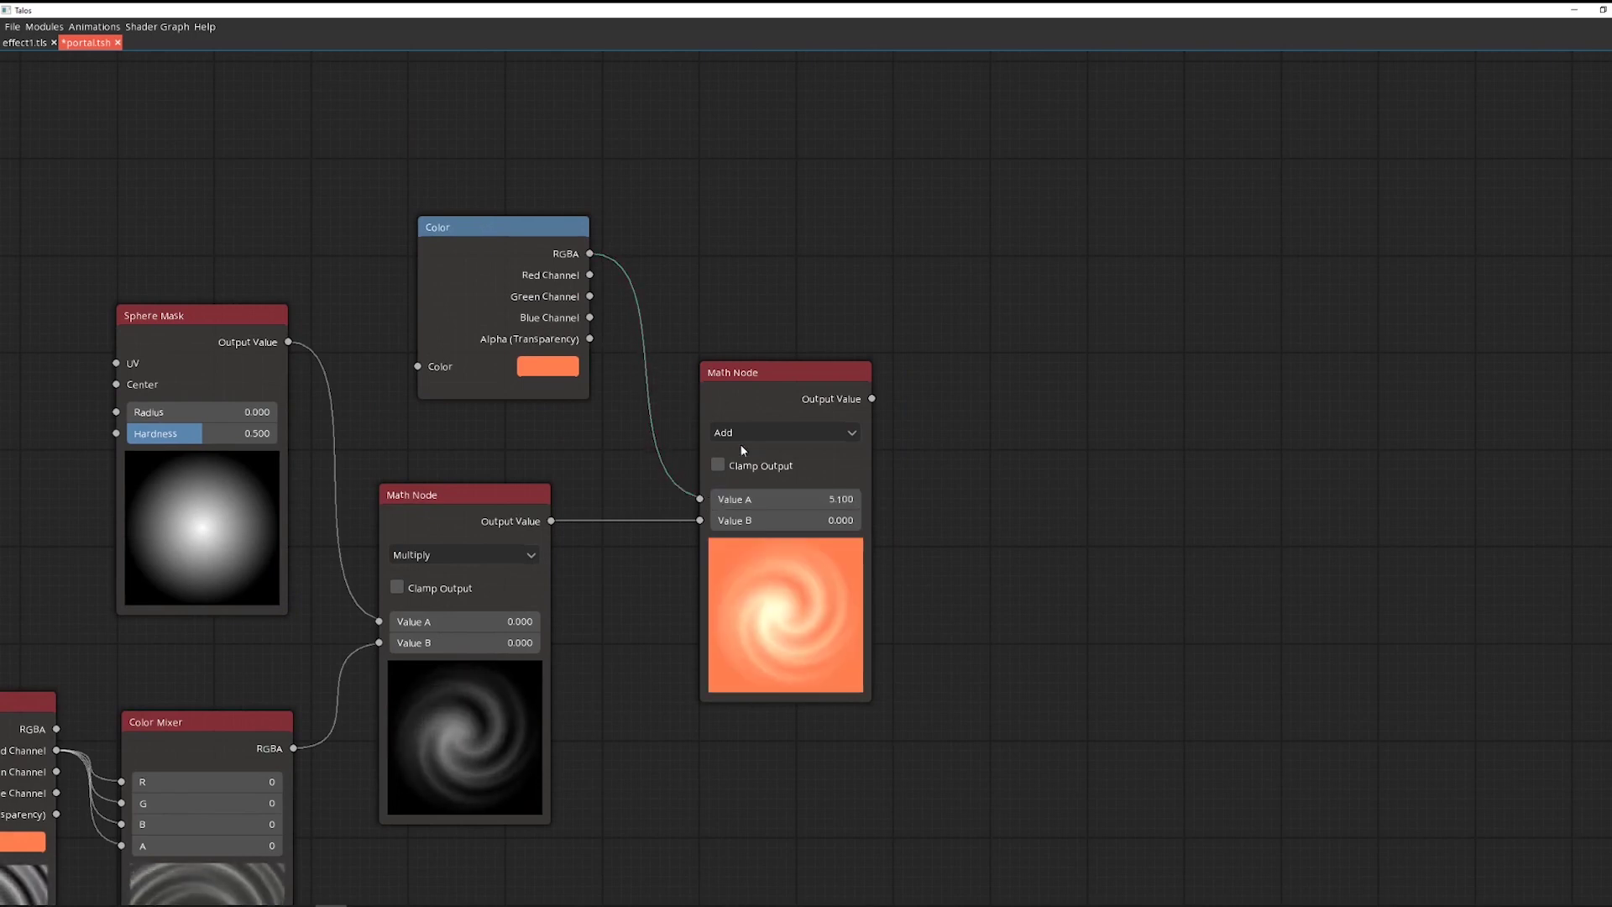
Try the Subtract, Divide and Sinus operations on the second Math Node
{"action": "left_click", "coordinate": [758, 433]}
{"action": "left_click", "coordinate": [750, 453]}
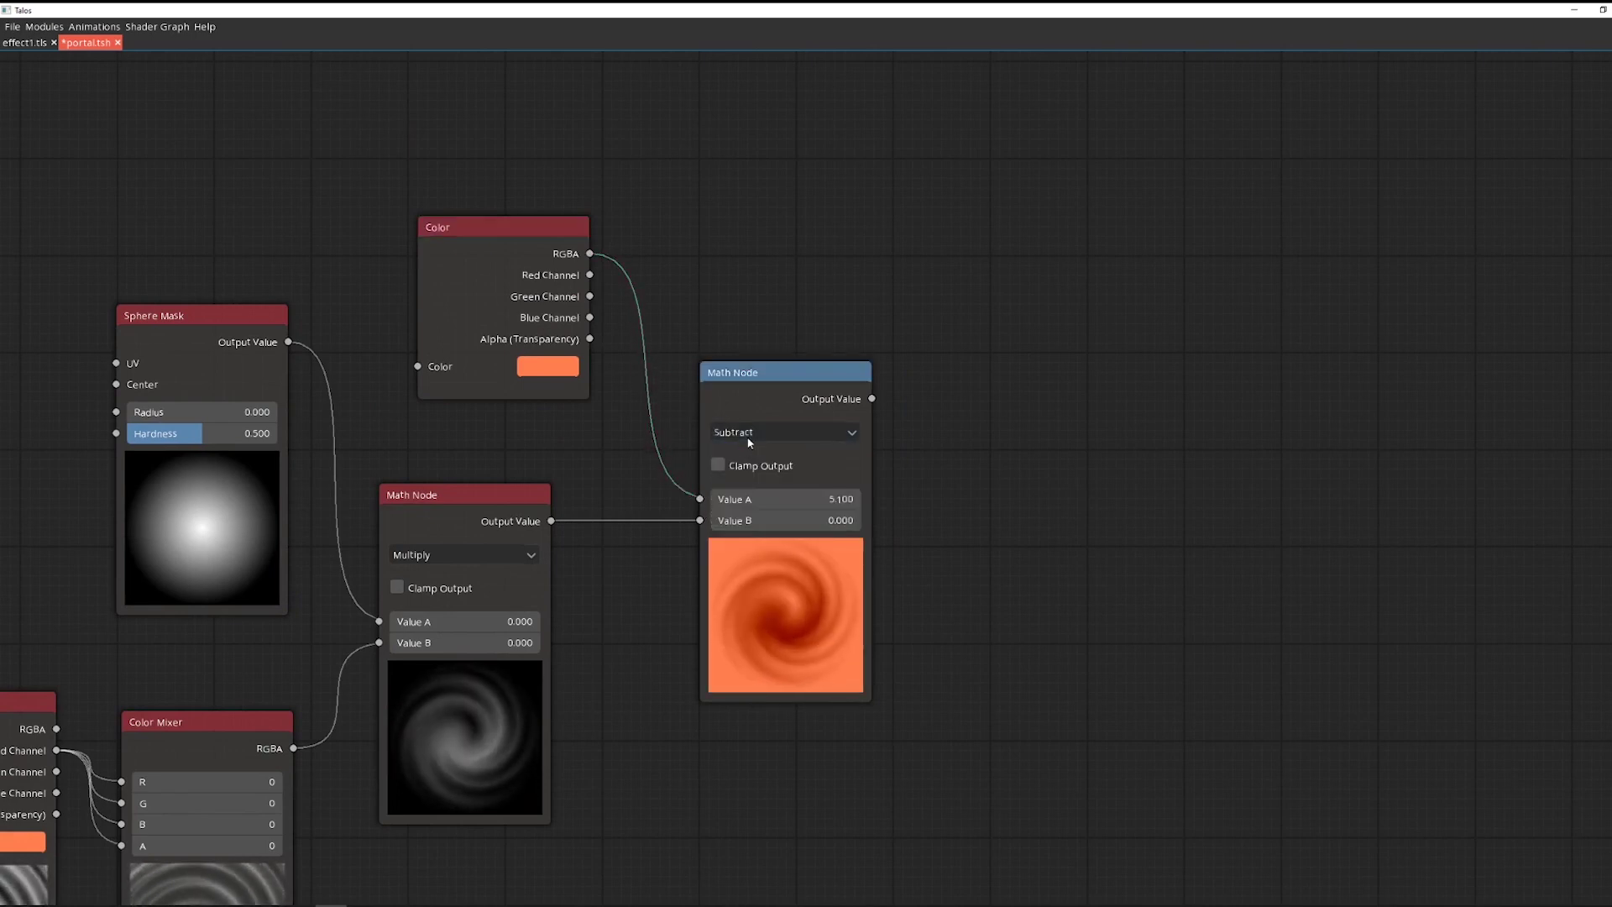
{"action": "left_click", "coordinate": [752, 434]}
{"action": "left_click", "coordinate": [739, 489]}
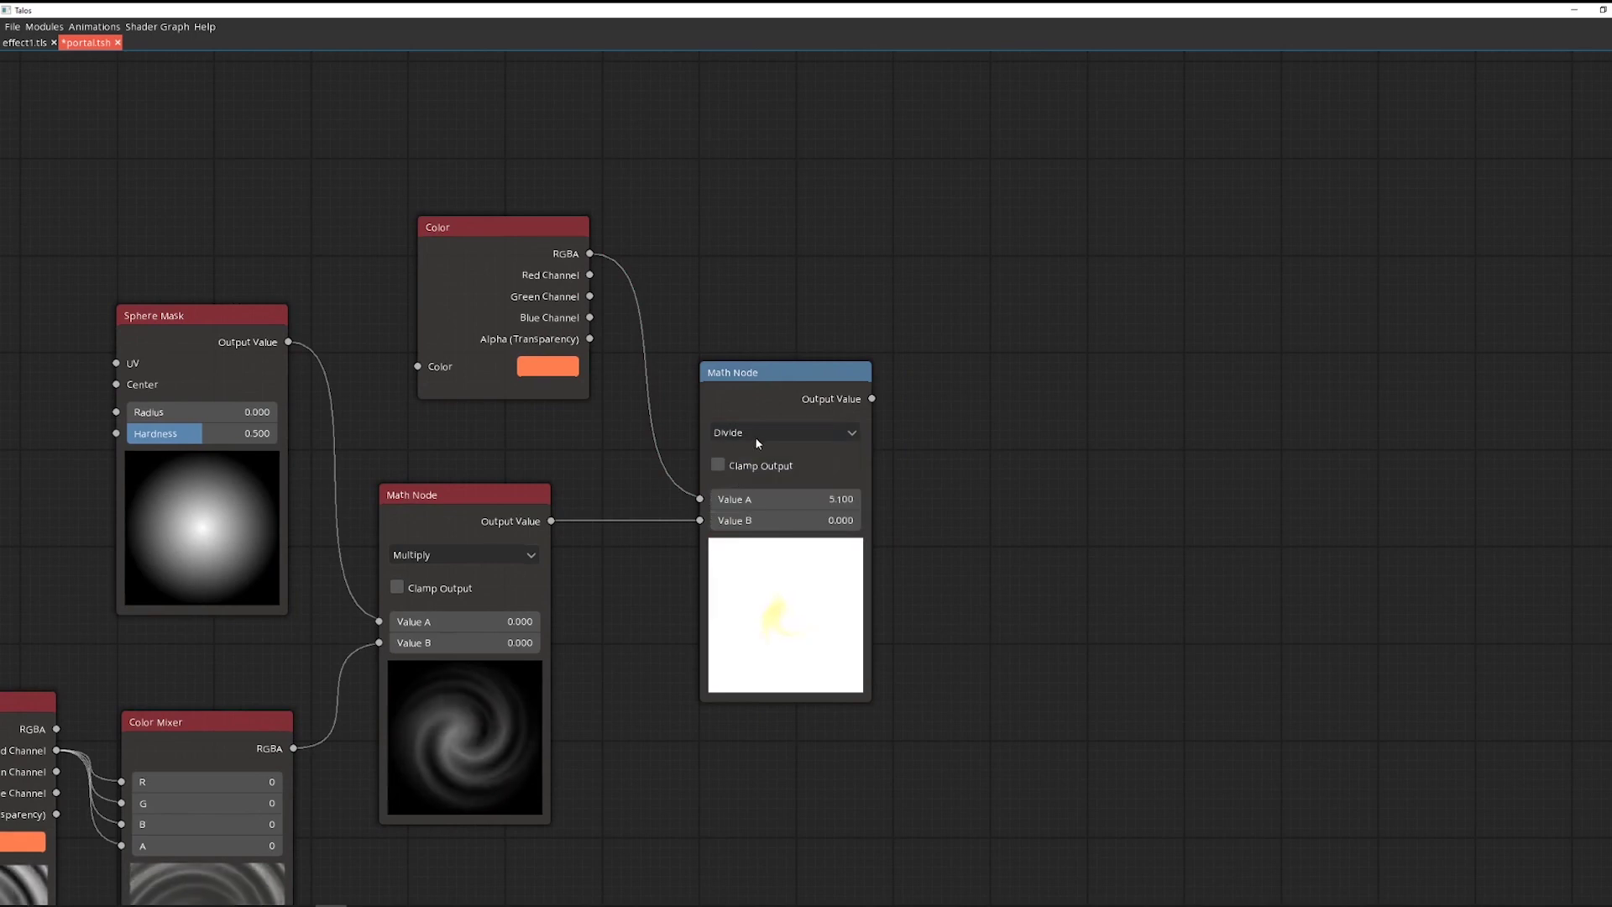
{"action": "left_click", "coordinate": [755, 432]}
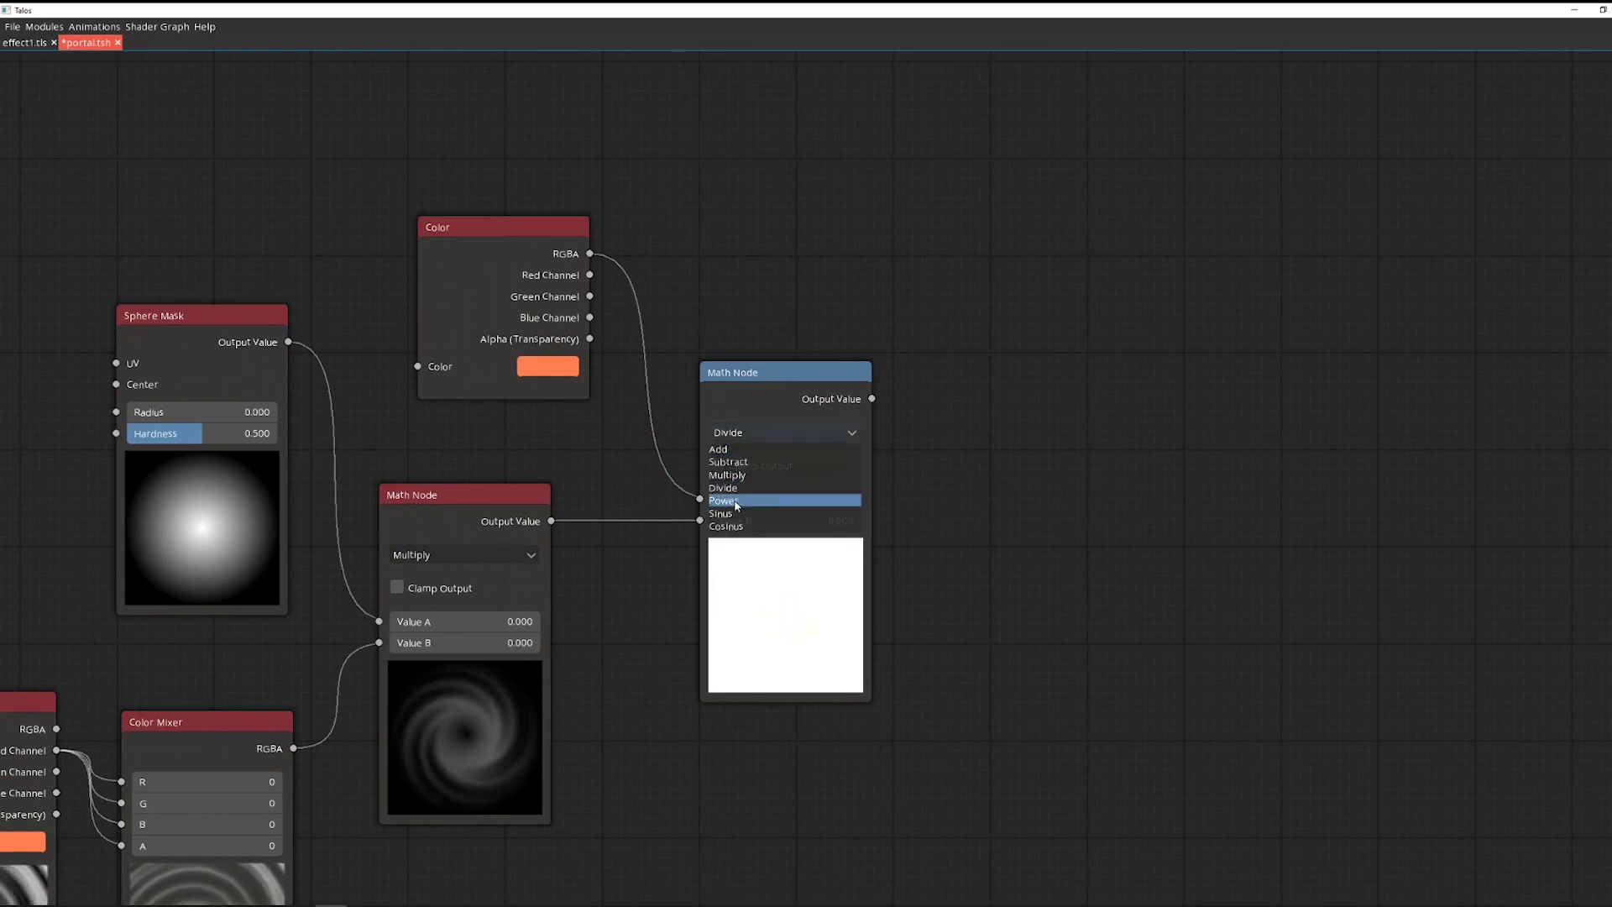
{"action": "left_click", "coordinate": [732, 514]}
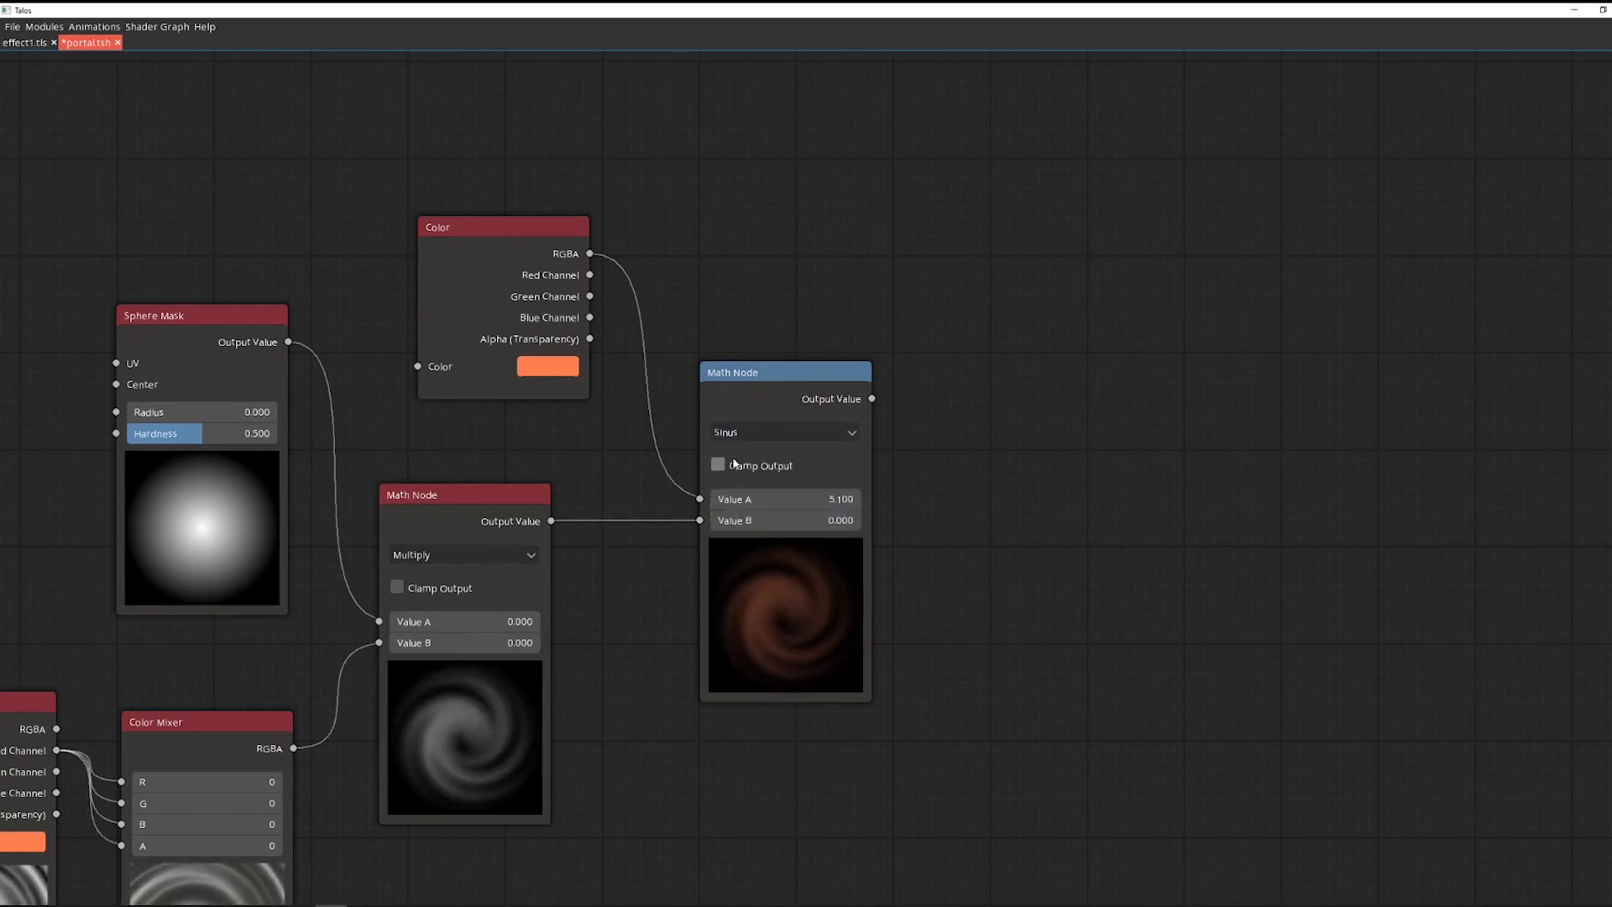
Set the second Math Node's operation to Multiply
{"action": "left_click", "coordinate": [739, 434]}
{"action": "left_click", "coordinate": [738, 475]}
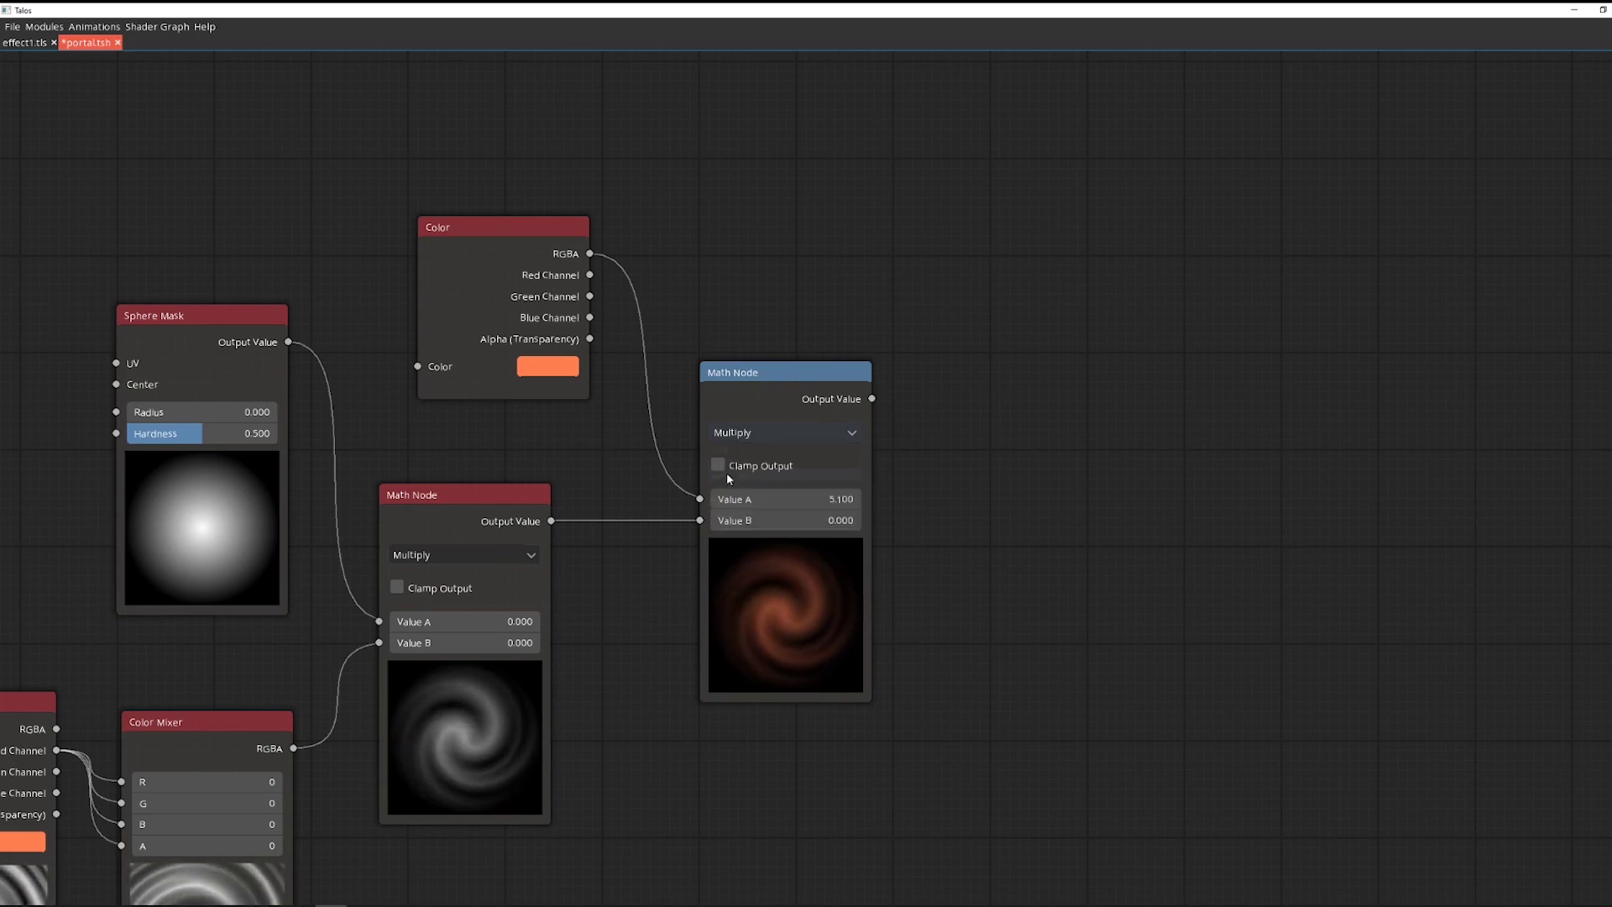
Recolor the new Color node, trying green 96CC60FF and another hue
{"action": "left_click", "coordinate": [553, 377]}
{"action": "left_click_drag", "start_coordinate": [822, 367], "coordinate": [896, 220]}
{"action": "left_click", "coordinate": [854, 291]}
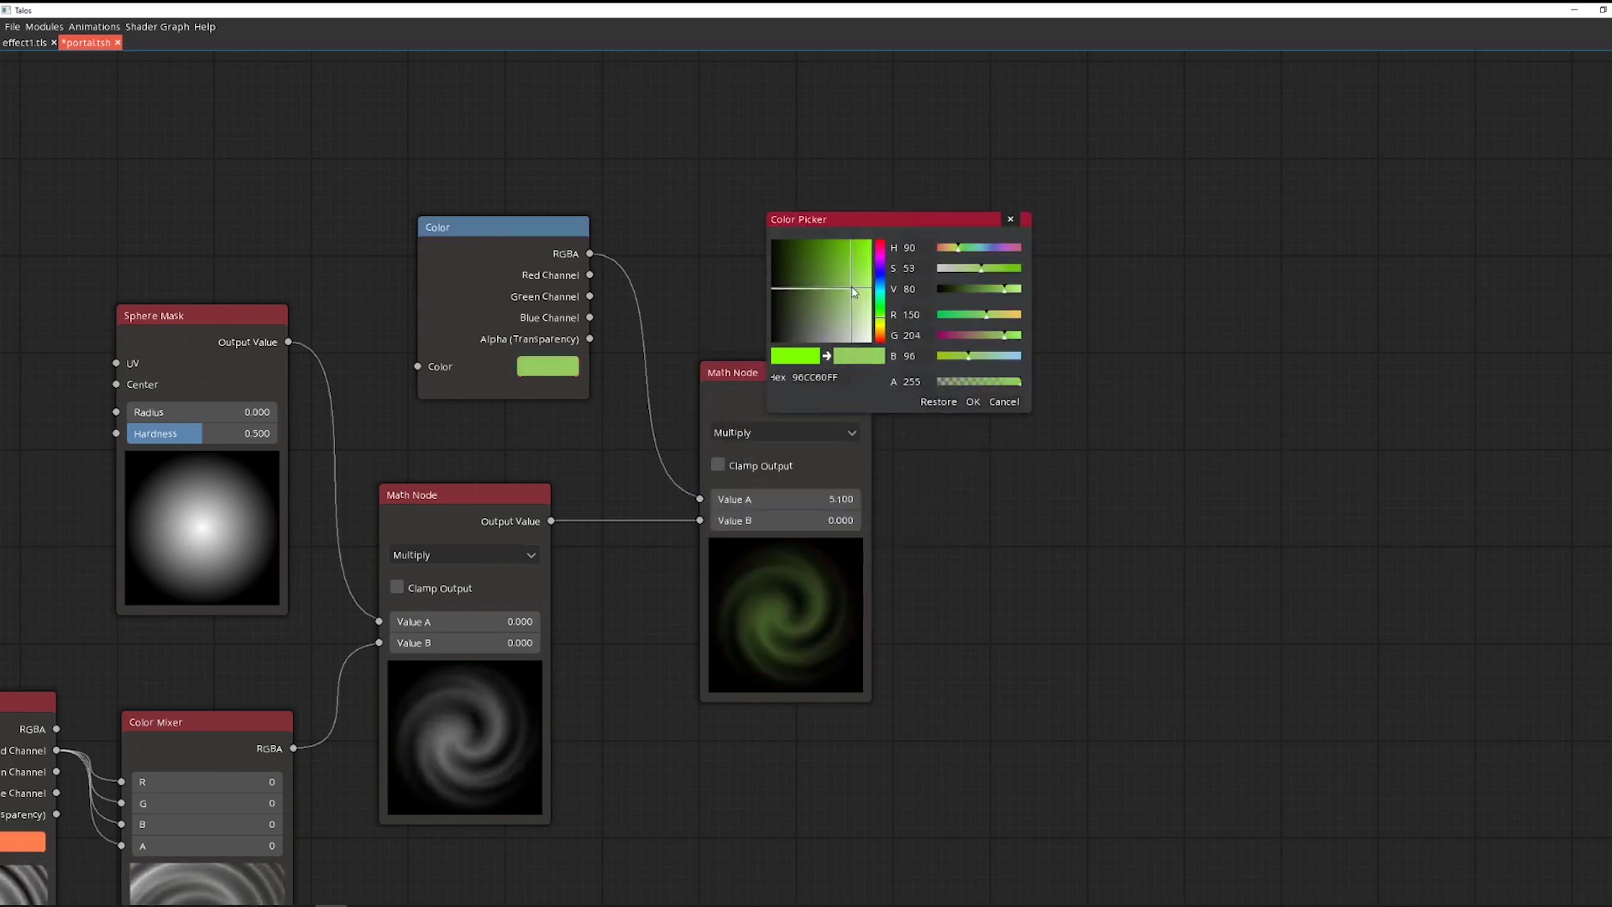
{"action": "mouse_move", "coordinate": [884, 287]}
{"action": "left_mouse_down"}
{"action": "mouse_move", "coordinate": [881, 340]}
{"action": "mouse_move", "coordinate": [893, 278]}
{"action": "mouse_move", "coordinate": [894, 296]}
{"action": "mouse_move", "coordinate": [878, 287]}
{"action": "left_mouse_up"}
{"action": "left_click", "coordinate": [973, 402]}
Replace the new Color node with a Vertex Color node connected to the second Math Node's Value A
{"action": "mouse_move", "coordinate": [531, 233]}
{"action": "left_mouse_down"}
{"action": "mouse_move", "coordinate": [497, 222]}
{"action": "mouse_move", "coordinate": [529, 227]}
{"action": "left_mouse_up"}
{"action": "key", "text": "Delete"}
{"action": "right_click", "coordinate": [482, 245]}
{"action": "type", "text": "ve"}
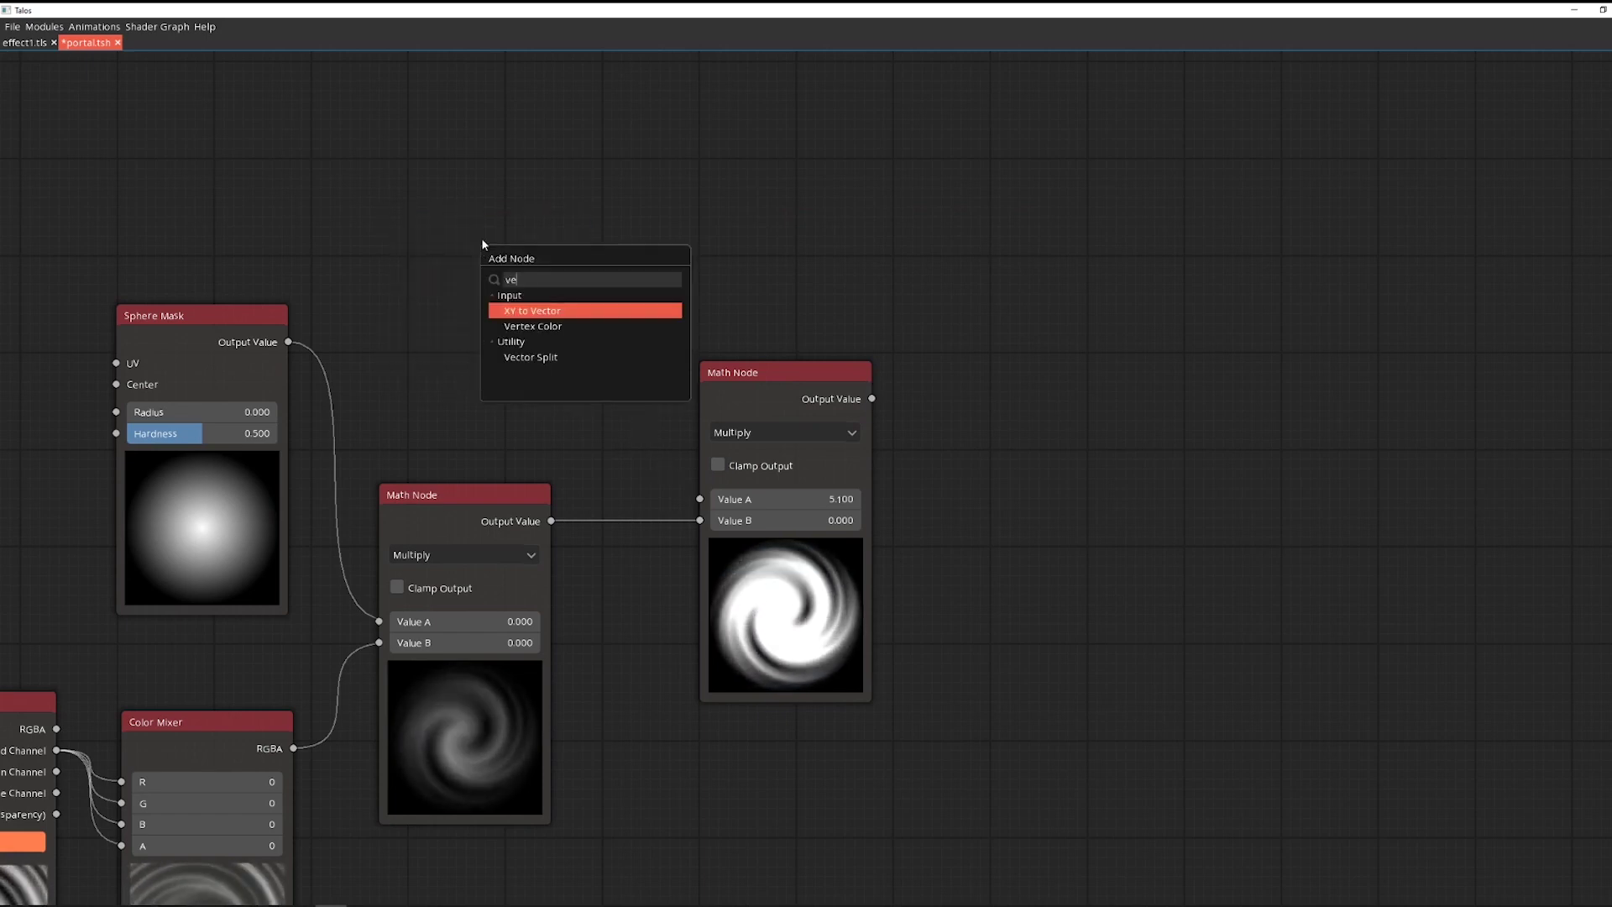
{"action": "key", "text": "Down"}
{"action": "key", "text": "Return"}
{"action": "left_click_drag", "start_coordinate": [564, 230], "coordinate": [712, 501]}
{"action": "left_click_drag", "start_coordinate": [463, 204], "coordinate": [482, 327]}
{"action": "left_click_drag", "start_coordinate": [978, 490], "coordinate": [800, 398]}
{"action": "left_click_drag", "start_coordinate": [603, 274], "coordinate": [609, 290]}
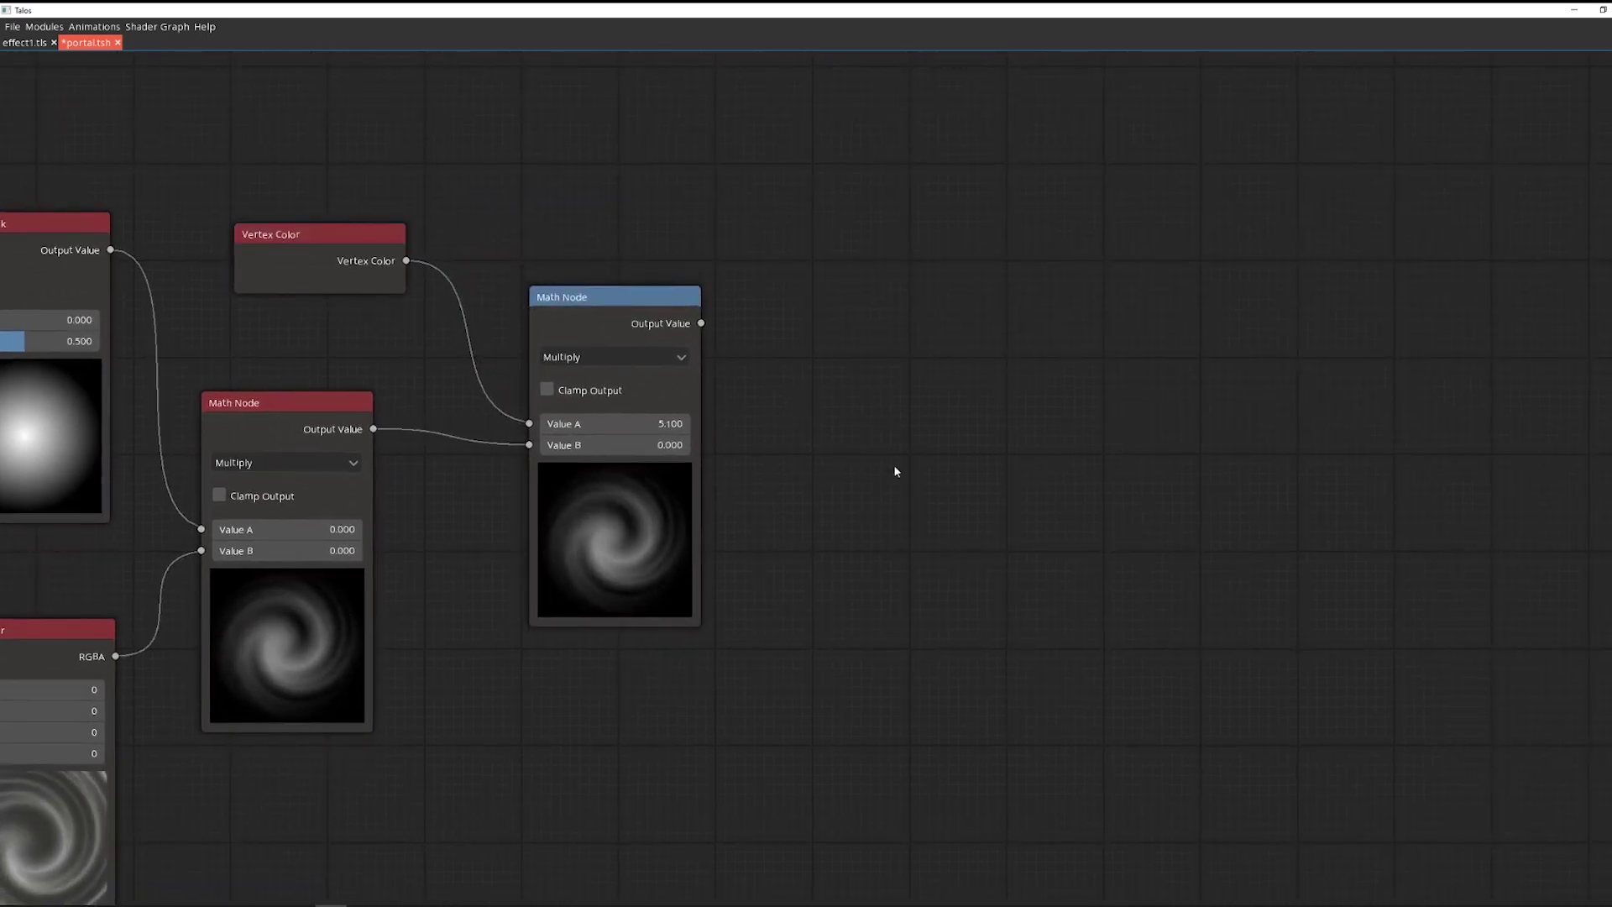
Add a third Math Node beside the second, with the second's Output Value connected to its Value A
{"action": "right_click", "coordinate": [848, 328]}
{"action": "type", "text": "math"}
{"action": "key", "text": "Return"}
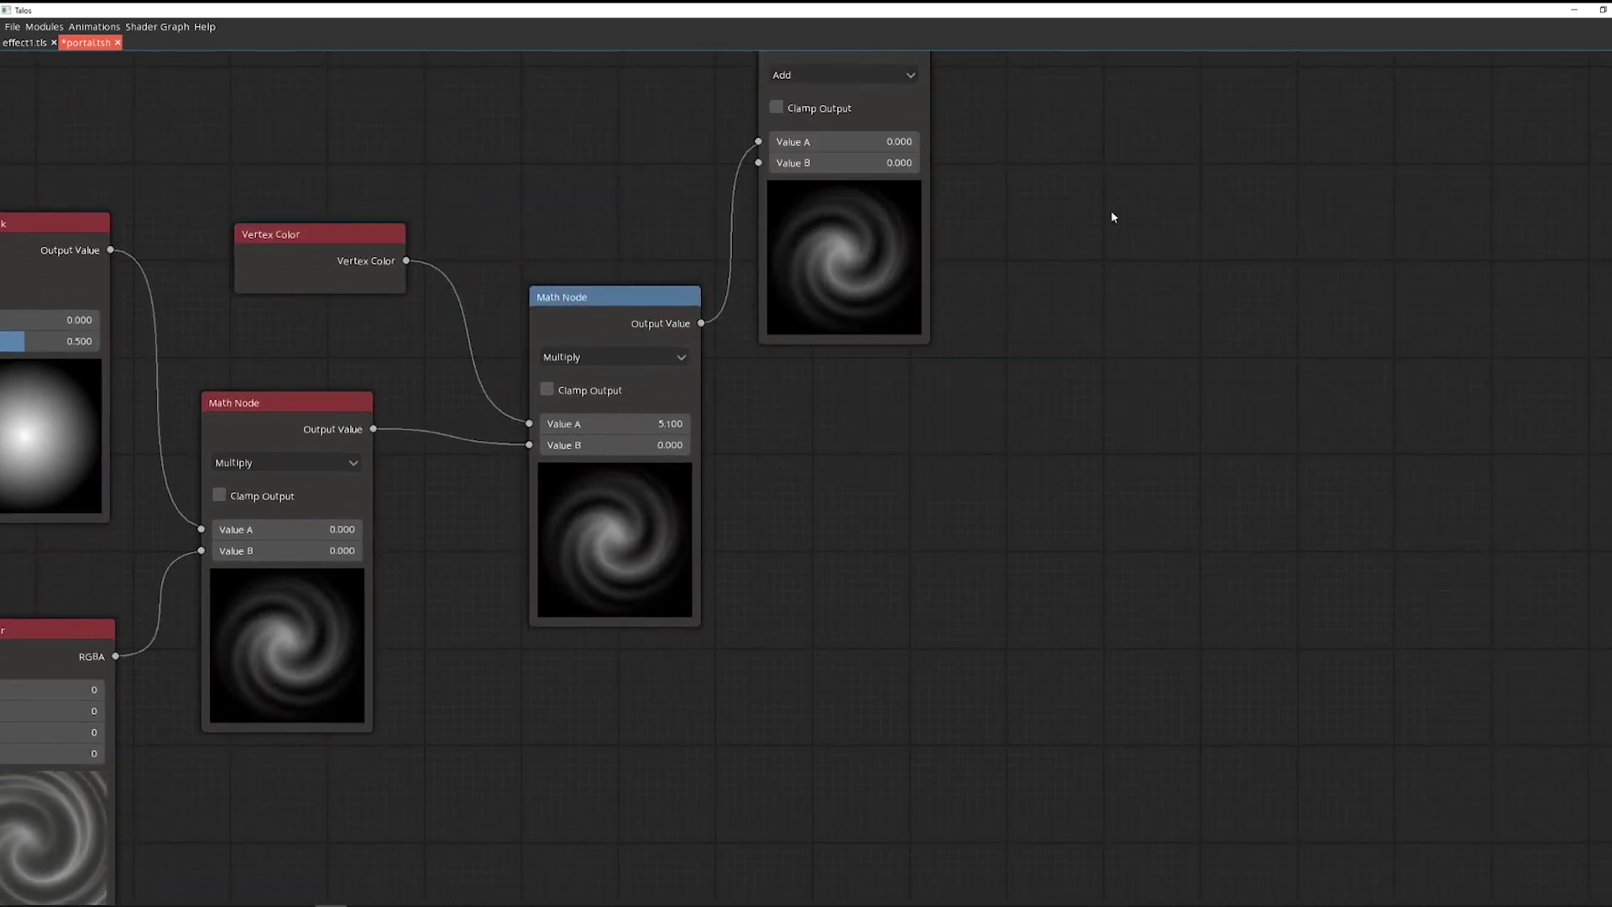
{"action": "left_click_drag", "start_coordinate": [1110, 210], "coordinate": [1086, 312]}
{"action": "left_click_drag", "start_coordinate": [802, 124], "coordinate": [865, 348]}
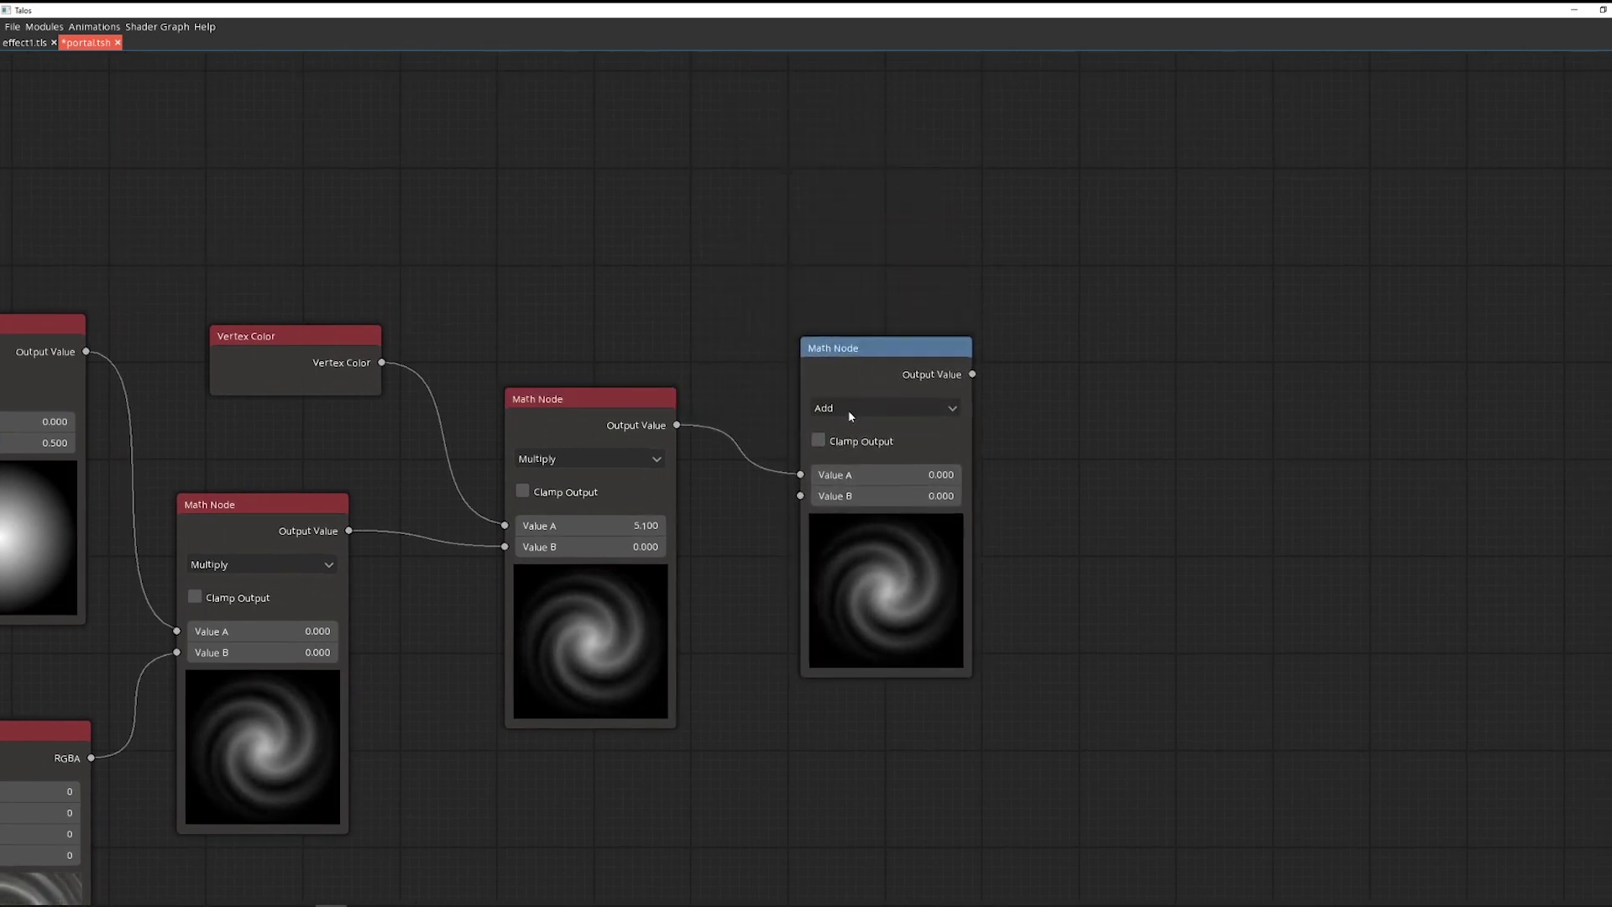
Set the third Math Node to Multiply with Value B at 2 and align it beside the second Math Node
{"action": "left_click", "coordinate": [848, 409]}
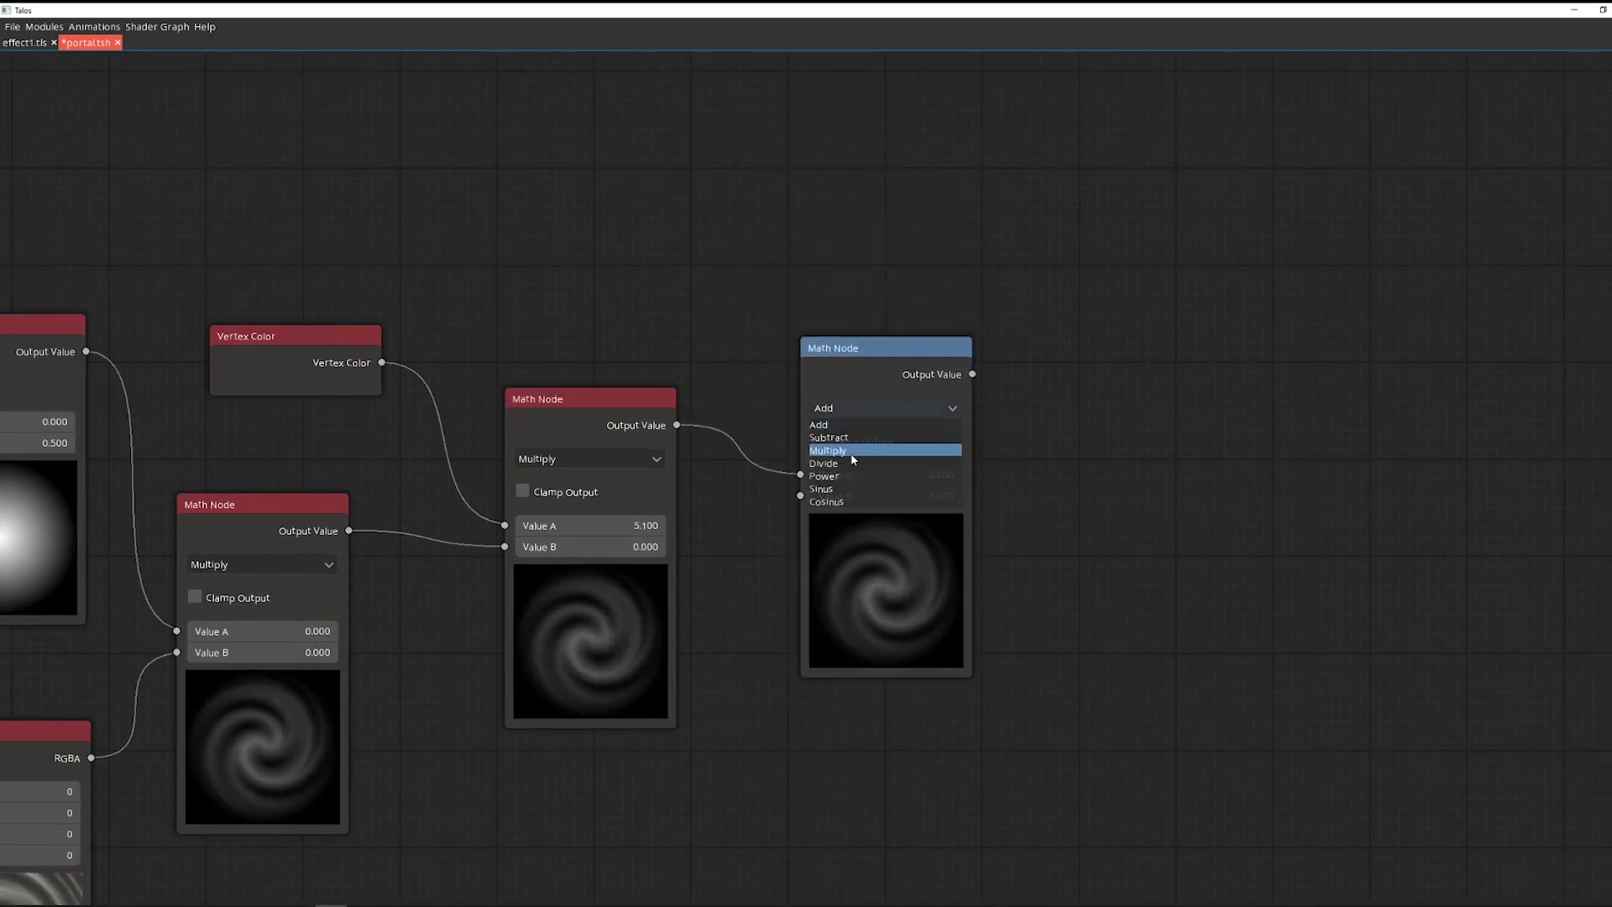
{"action": "left_click", "coordinate": [850, 452]}
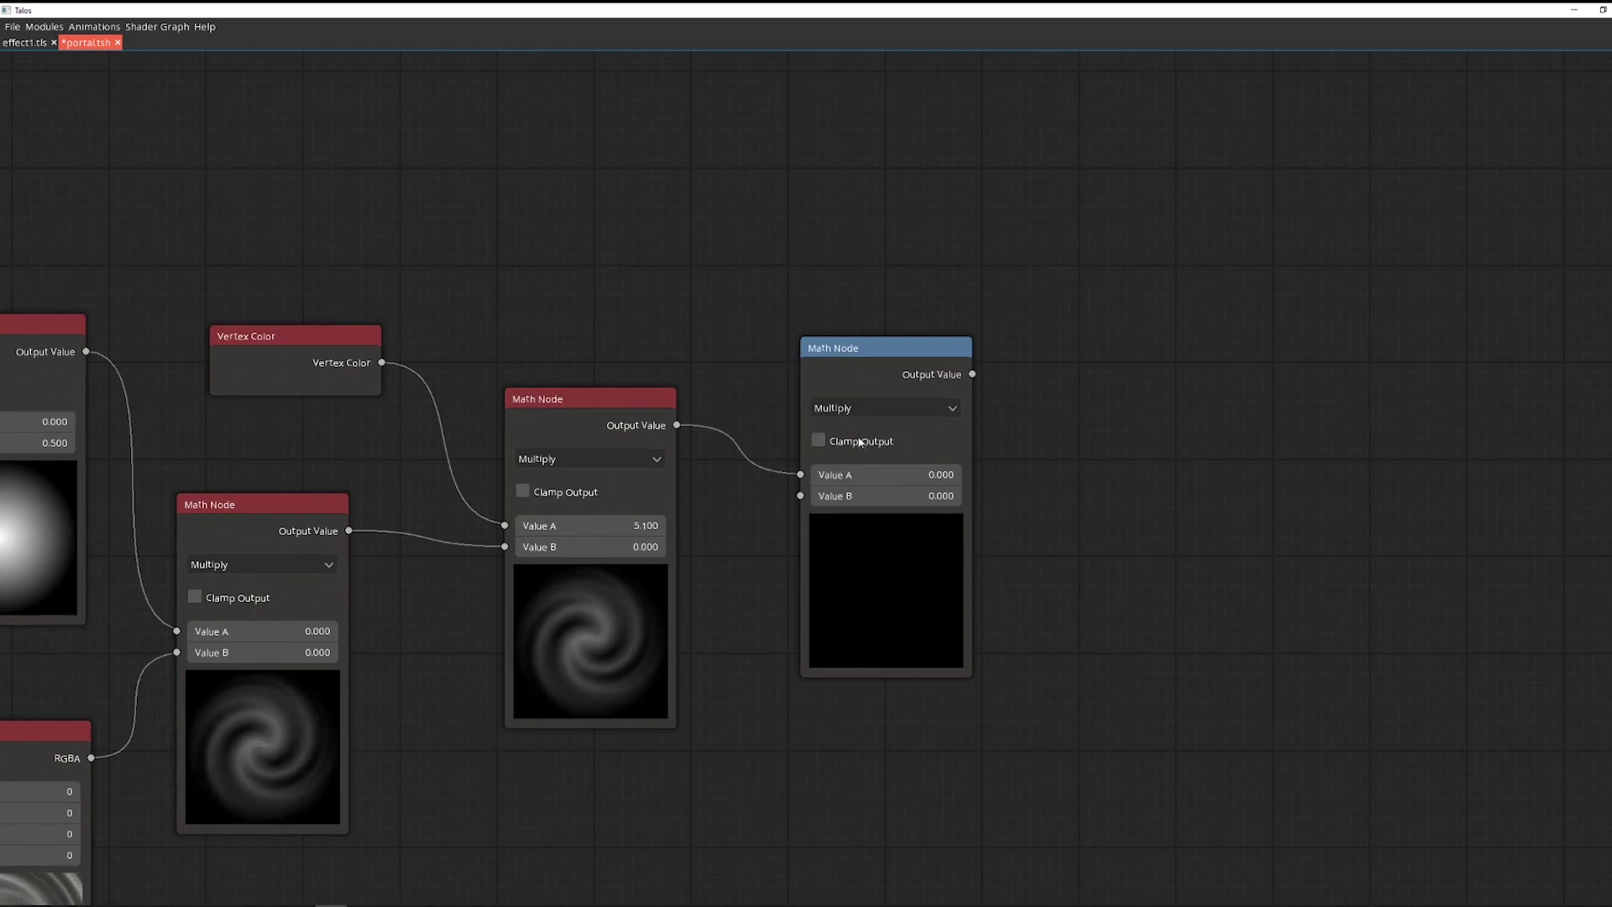
{"action": "type", "text": "2"}
{"action": "key", "text": "Return"}
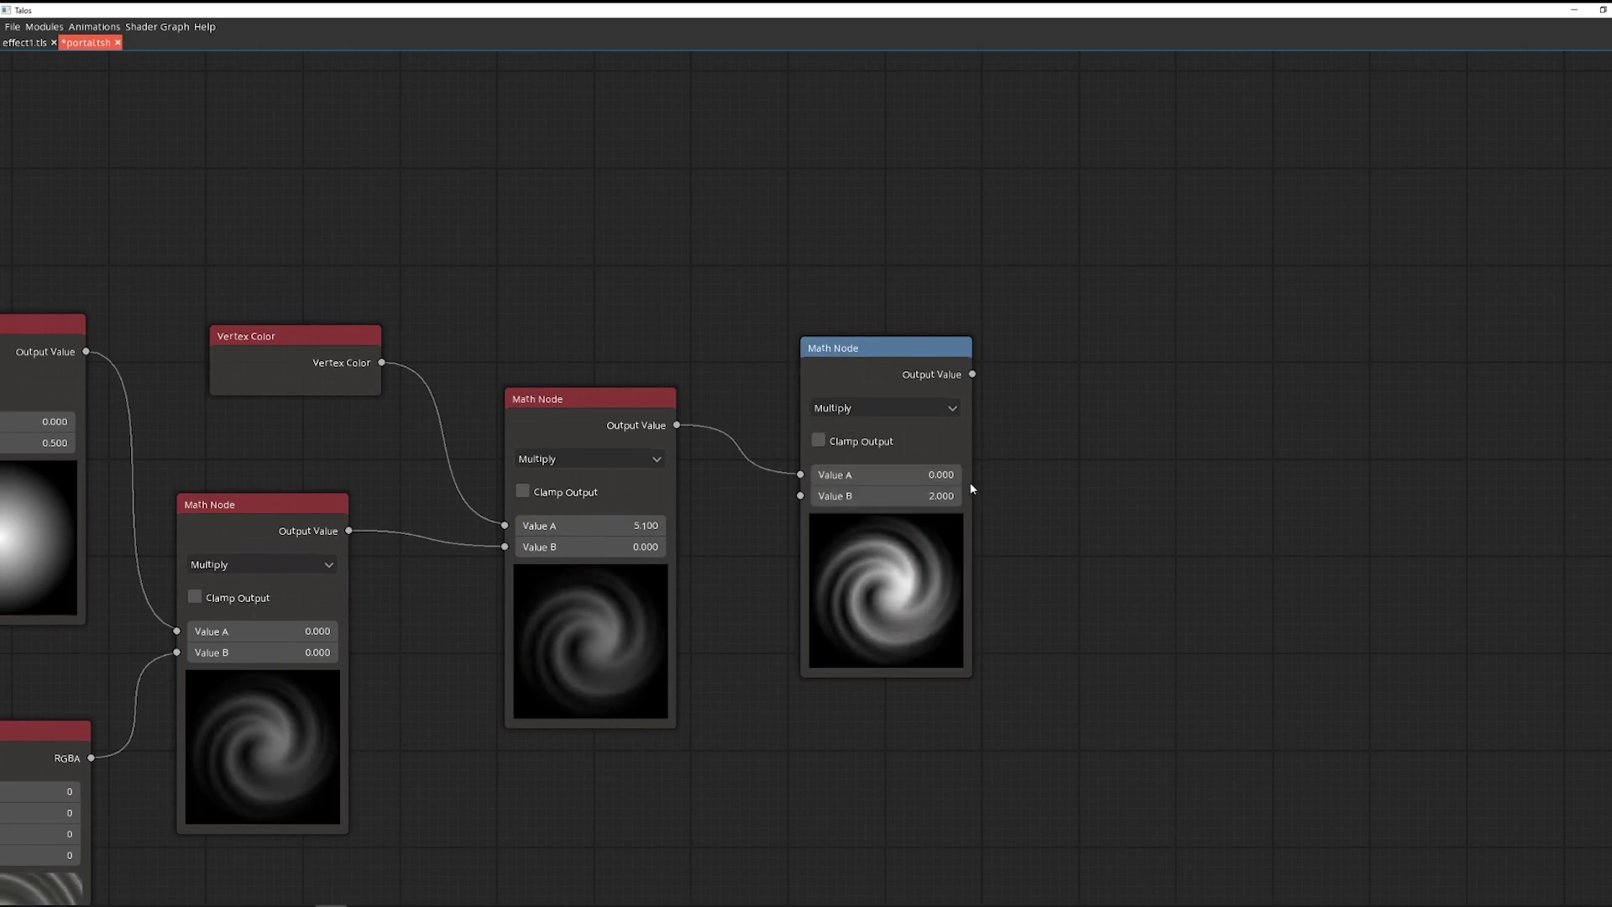
{"action": "left_click_drag", "start_coordinate": [883, 352], "coordinate": [837, 401]}
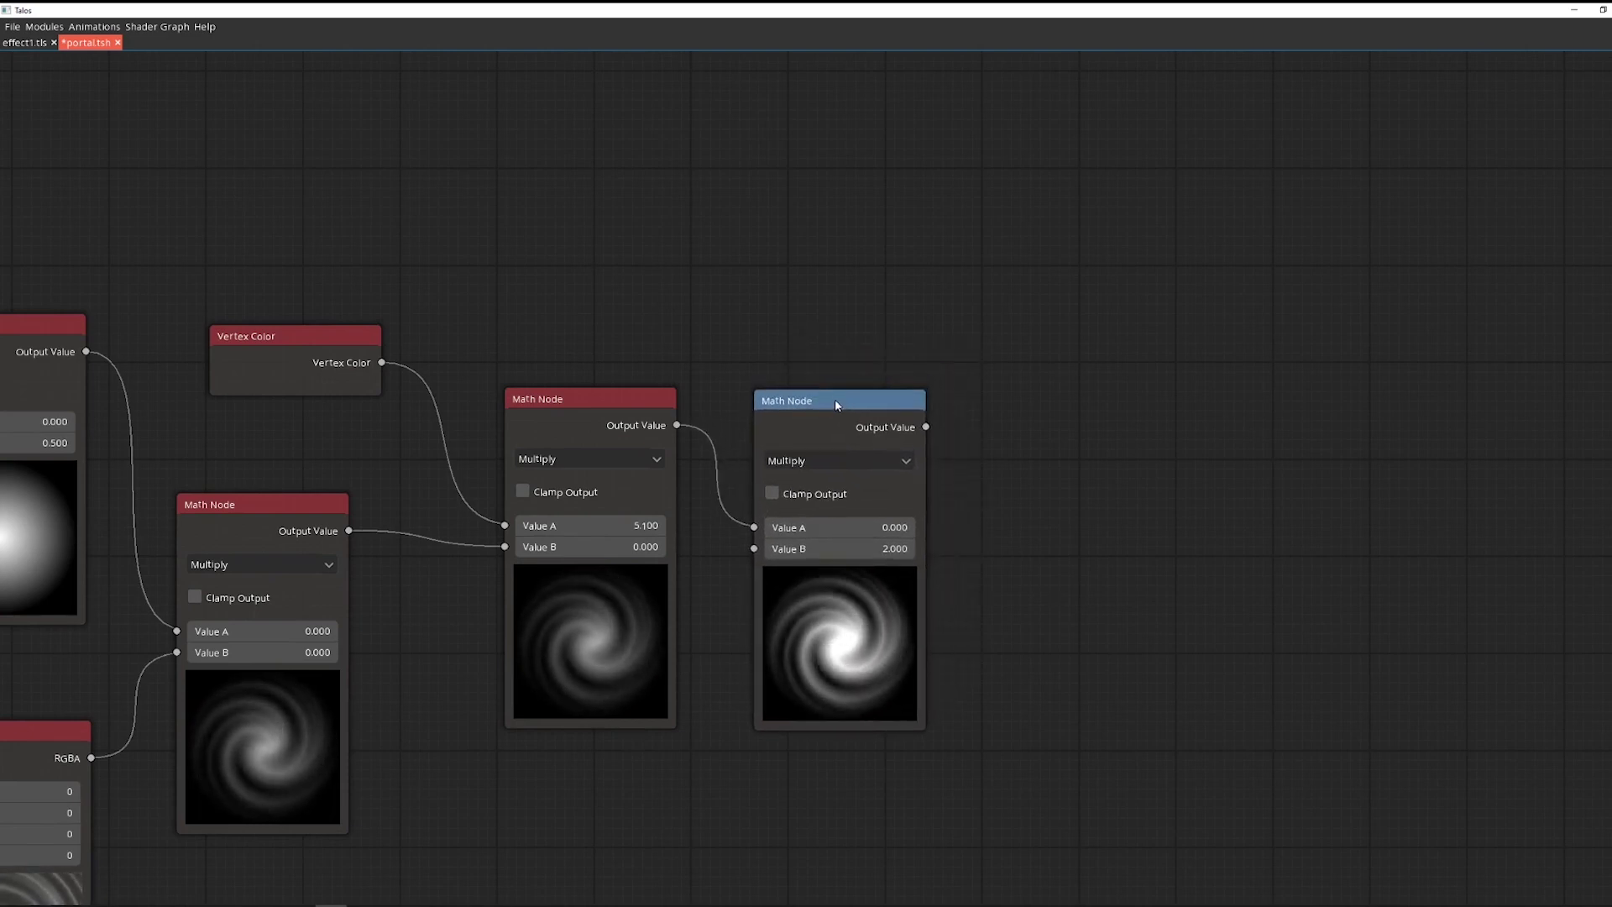
Add a Pixel Shader node beside the third Math Node, with that node's output connected to Input Color
{"action": "left_click_drag", "start_coordinate": [1058, 467], "coordinate": [767, 441]}
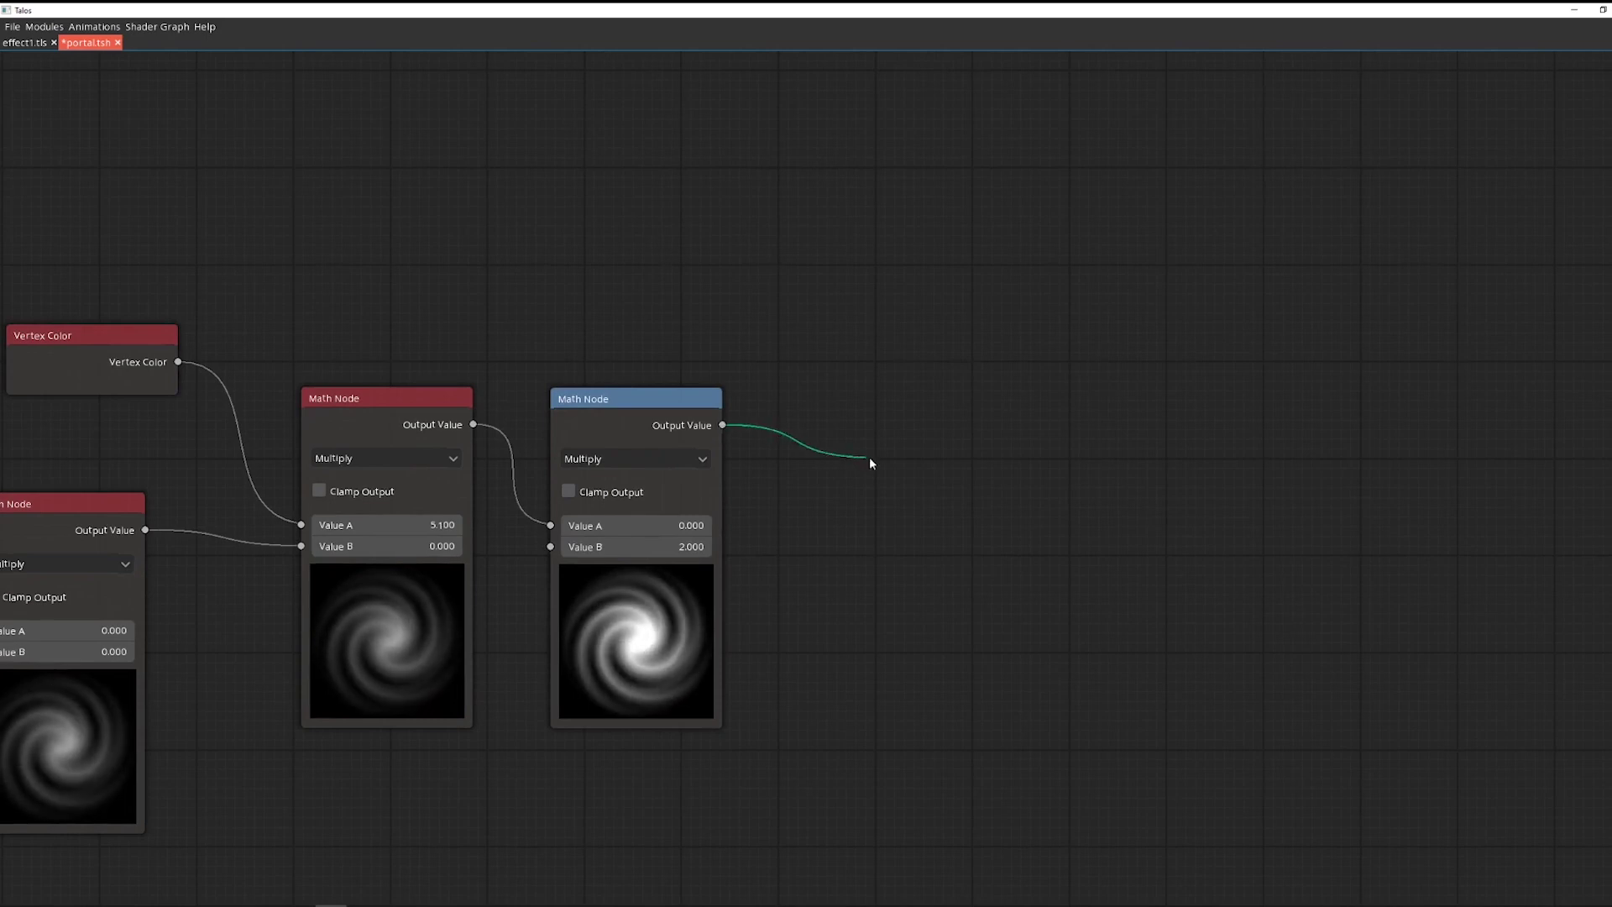
{"action": "left_click_drag", "start_coordinate": [937, 479], "coordinate": [939, 476]}
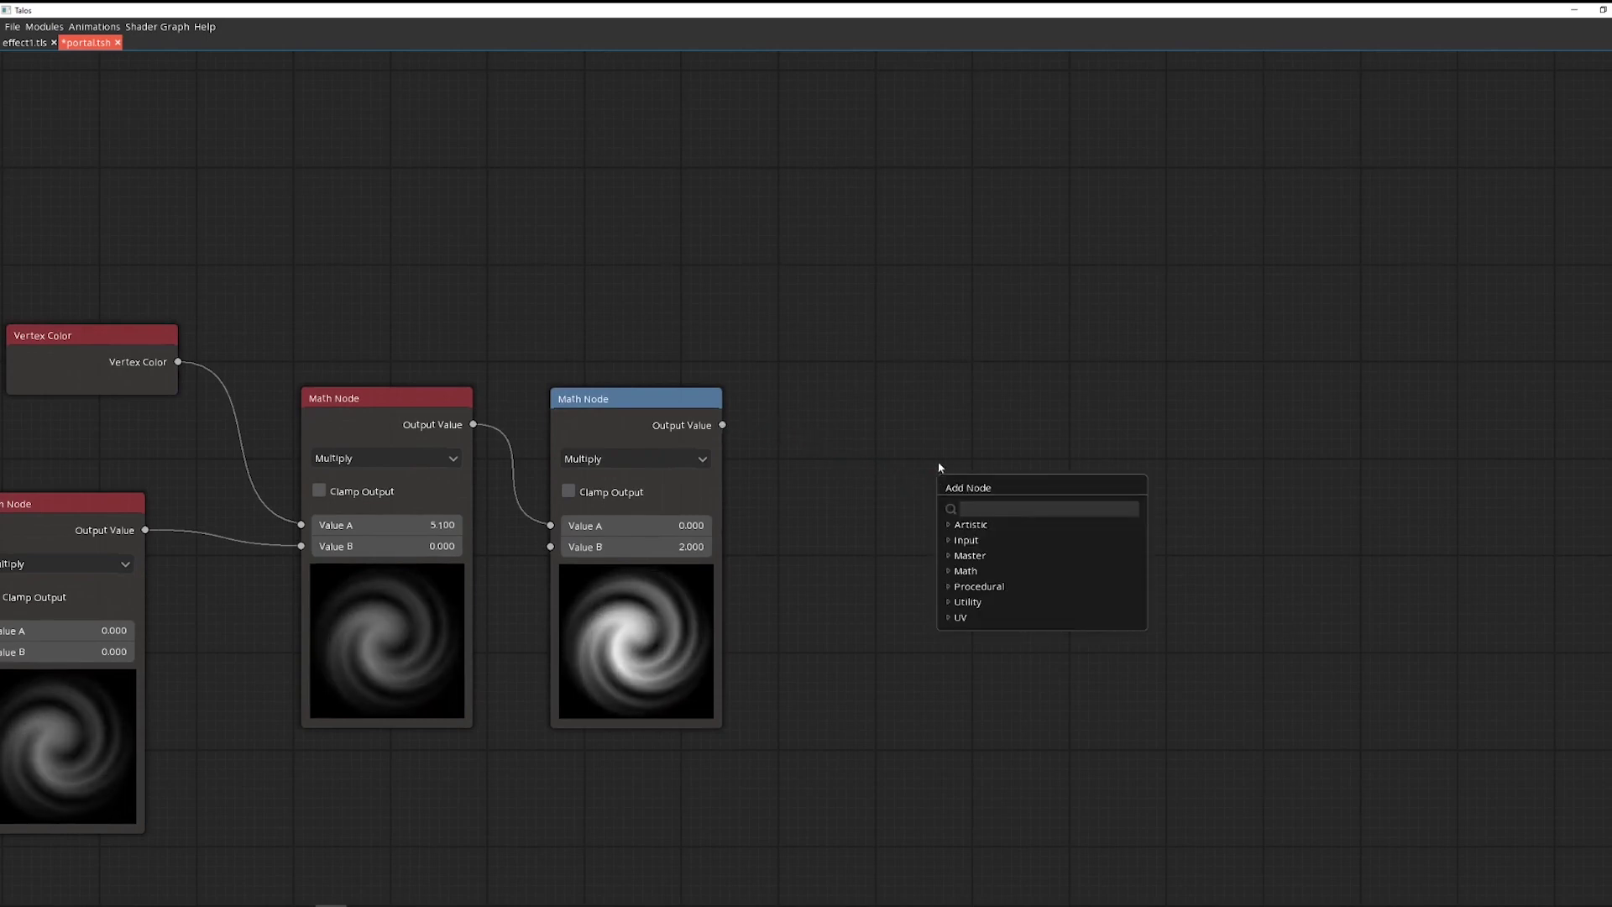
{"action": "key", "text": "Return"}
{"action": "left_click_drag", "start_coordinate": [905, 358], "coordinate": [876, 551]}
Set the Pixel Shader to Additive Blending and save the shader
{"action": "left_click", "coordinate": [893, 497]}
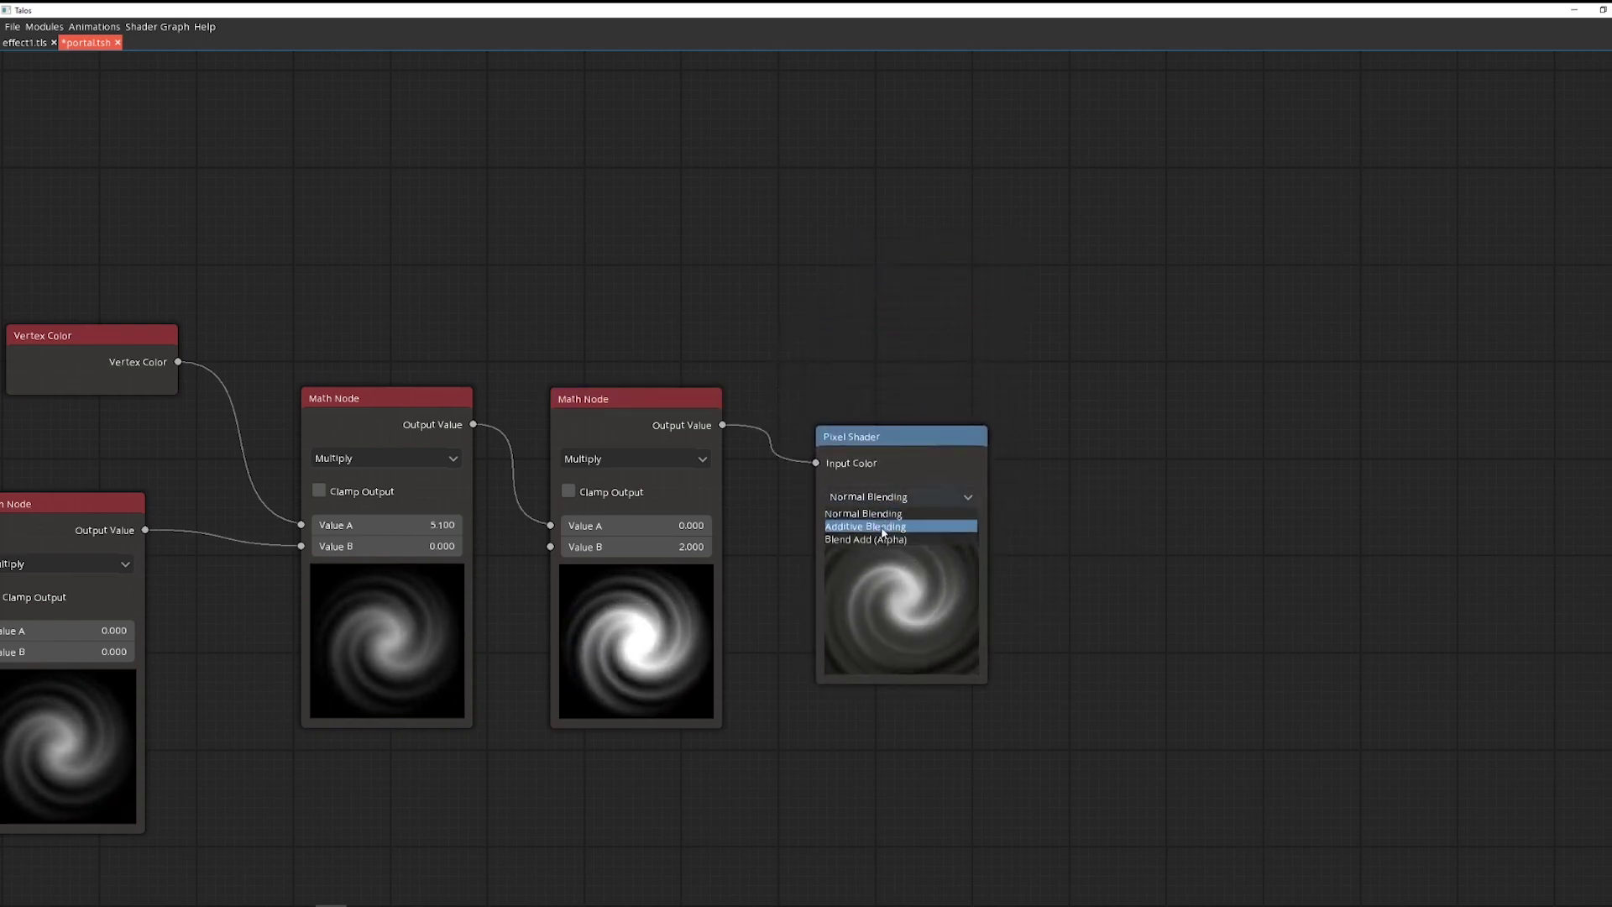
{"action": "left_click", "coordinate": [885, 527]}
{"action": "key", "text": "ctrl+s"}
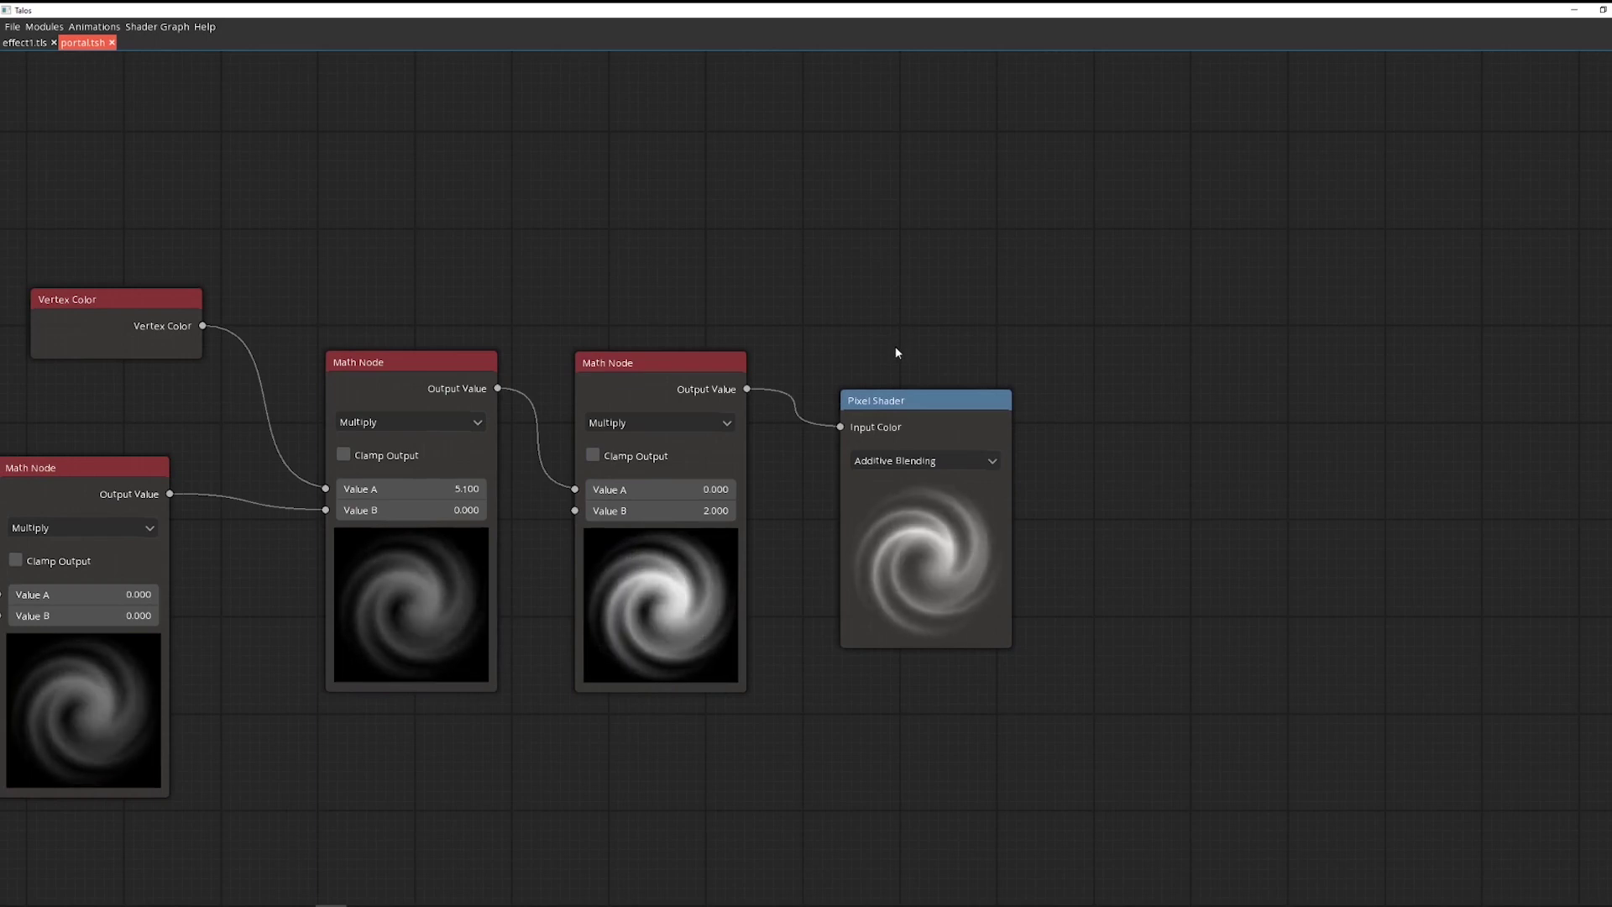
Examine the whole node graph from the noise nodes through to the Pixel Shader output
{"action": "left_click_drag", "start_coordinate": [721, 265], "coordinate": [1134, 241]}
{"action": "left_click_drag", "start_coordinate": [45, 496], "coordinate": [564, 392]}
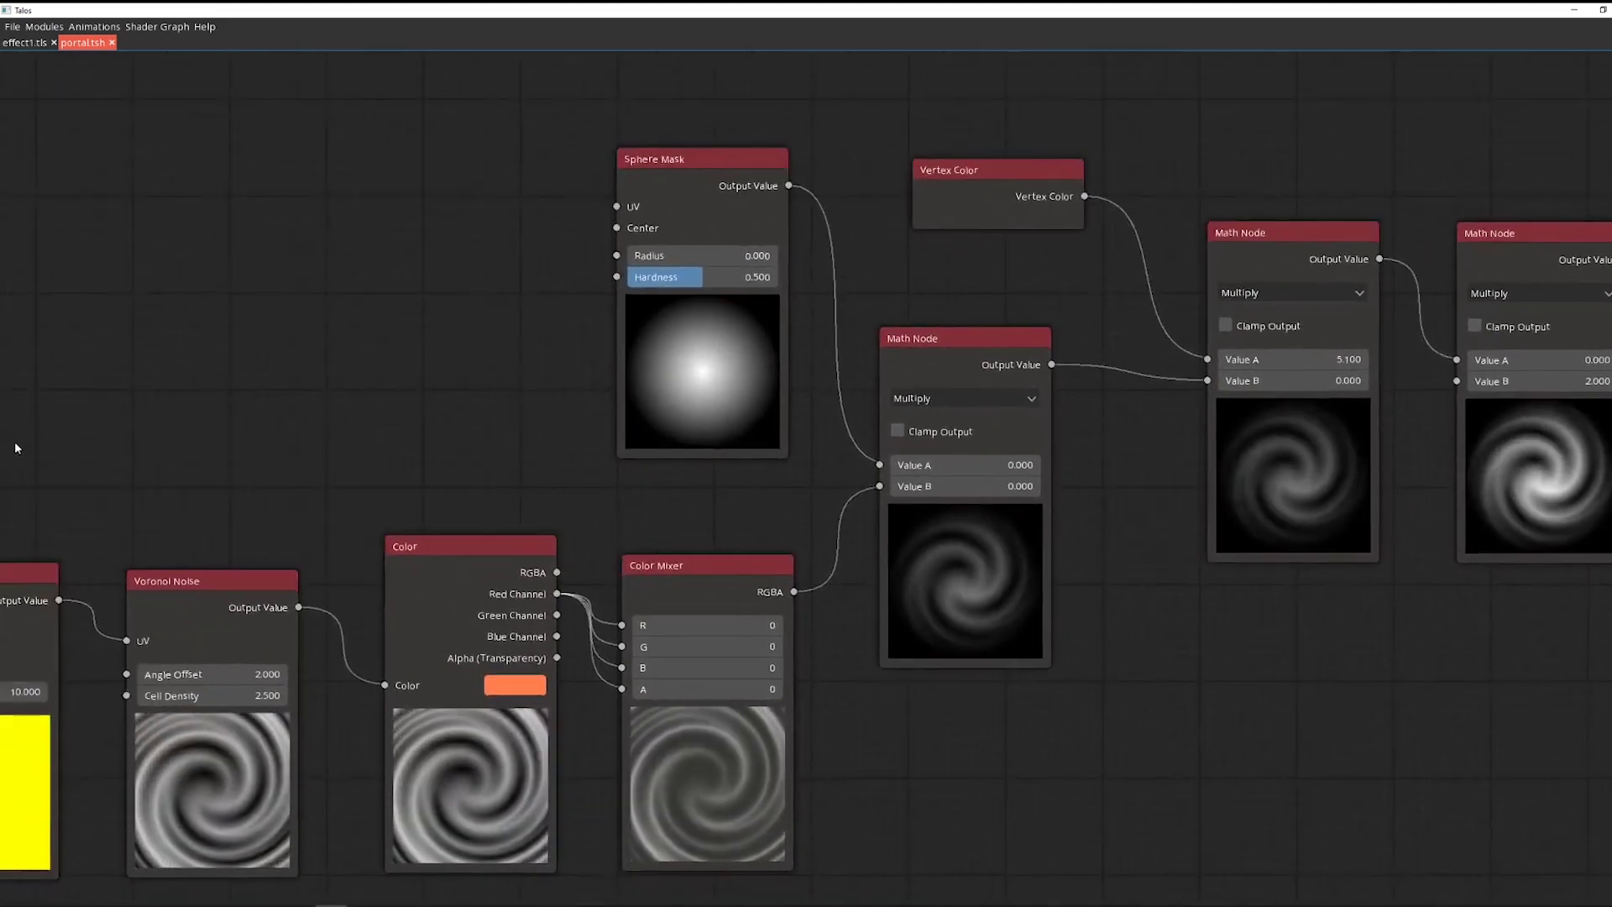
{"action": "left_click_drag", "start_coordinate": [17, 450], "coordinate": [661, 284]}
{"action": "left_click_drag", "start_coordinate": [109, 190], "coordinate": [95, 313]}
{"action": "left_click_drag", "start_coordinate": [641, 313], "coordinate": [199, 390]}
{"action": "left_click_drag", "start_coordinate": [585, 459], "coordinate": [223, 456]}
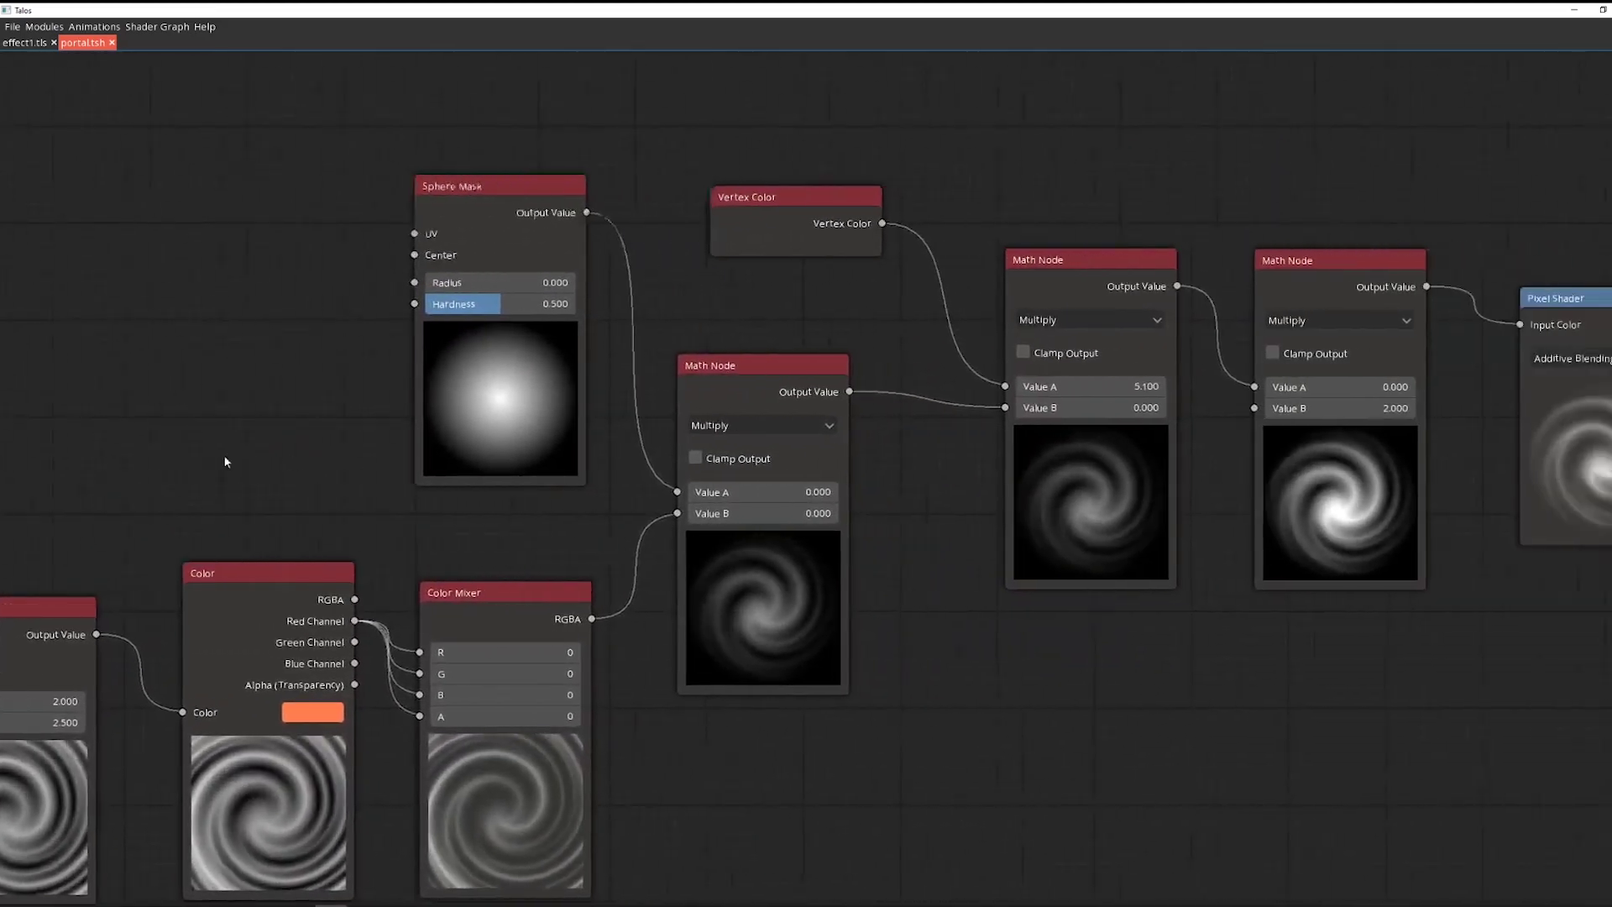
{"action": "left_click_drag", "start_coordinate": [1014, 634], "coordinate": [888, 634]}
{"action": "left_click_drag", "start_coordinate": [1095, 691], "coordinate": [985, 691]}
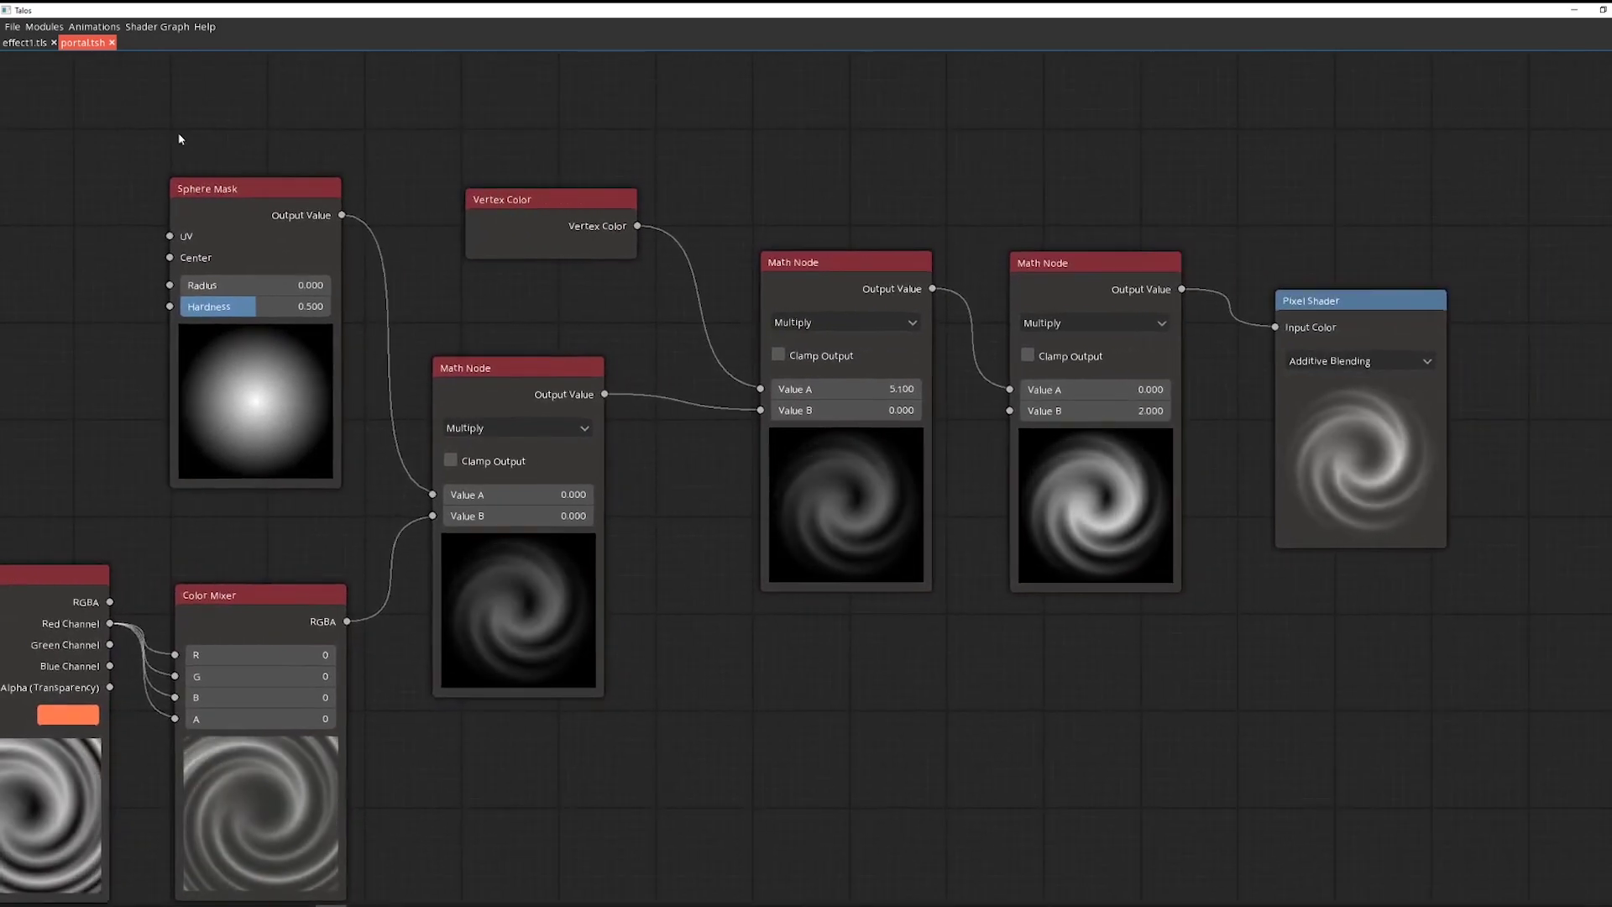
Export the portal shader as portal.shdr in the record folder
{"action": "left_click", "coordinate": [10, 28]}
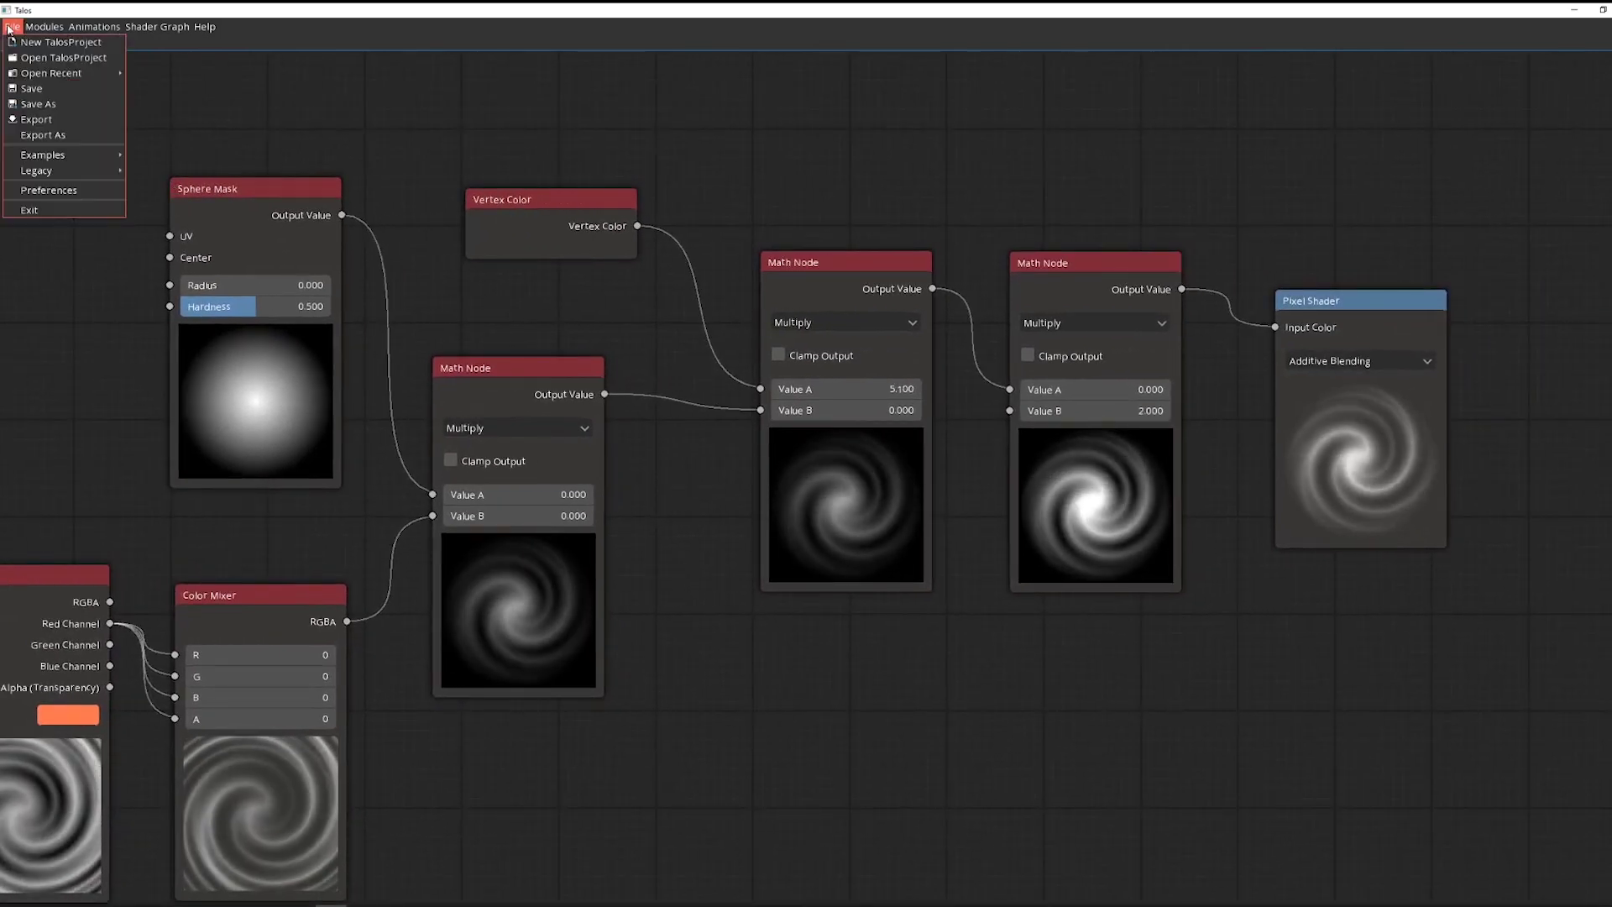
{"action": "left_click", "coordinate": [36, 119]}
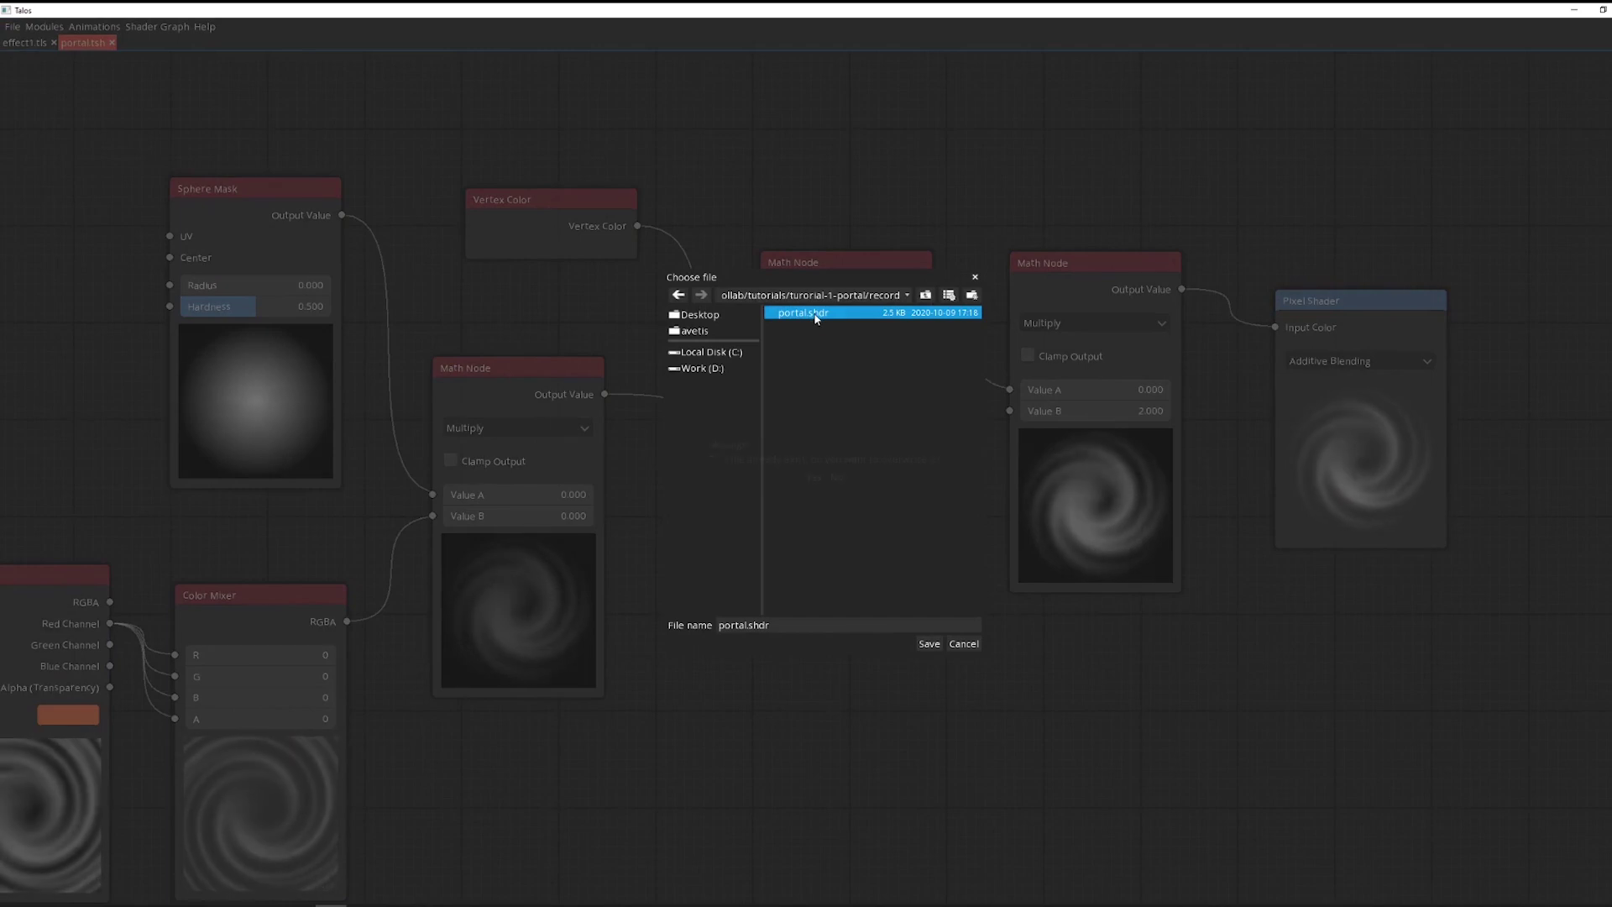
{"action": "left_click", "coordinate": [815, 477]}
Switch to the effect1 particle project and rename its emitter "portal emitter"
{"action": "left_click", "coordinate": [20, 44]}
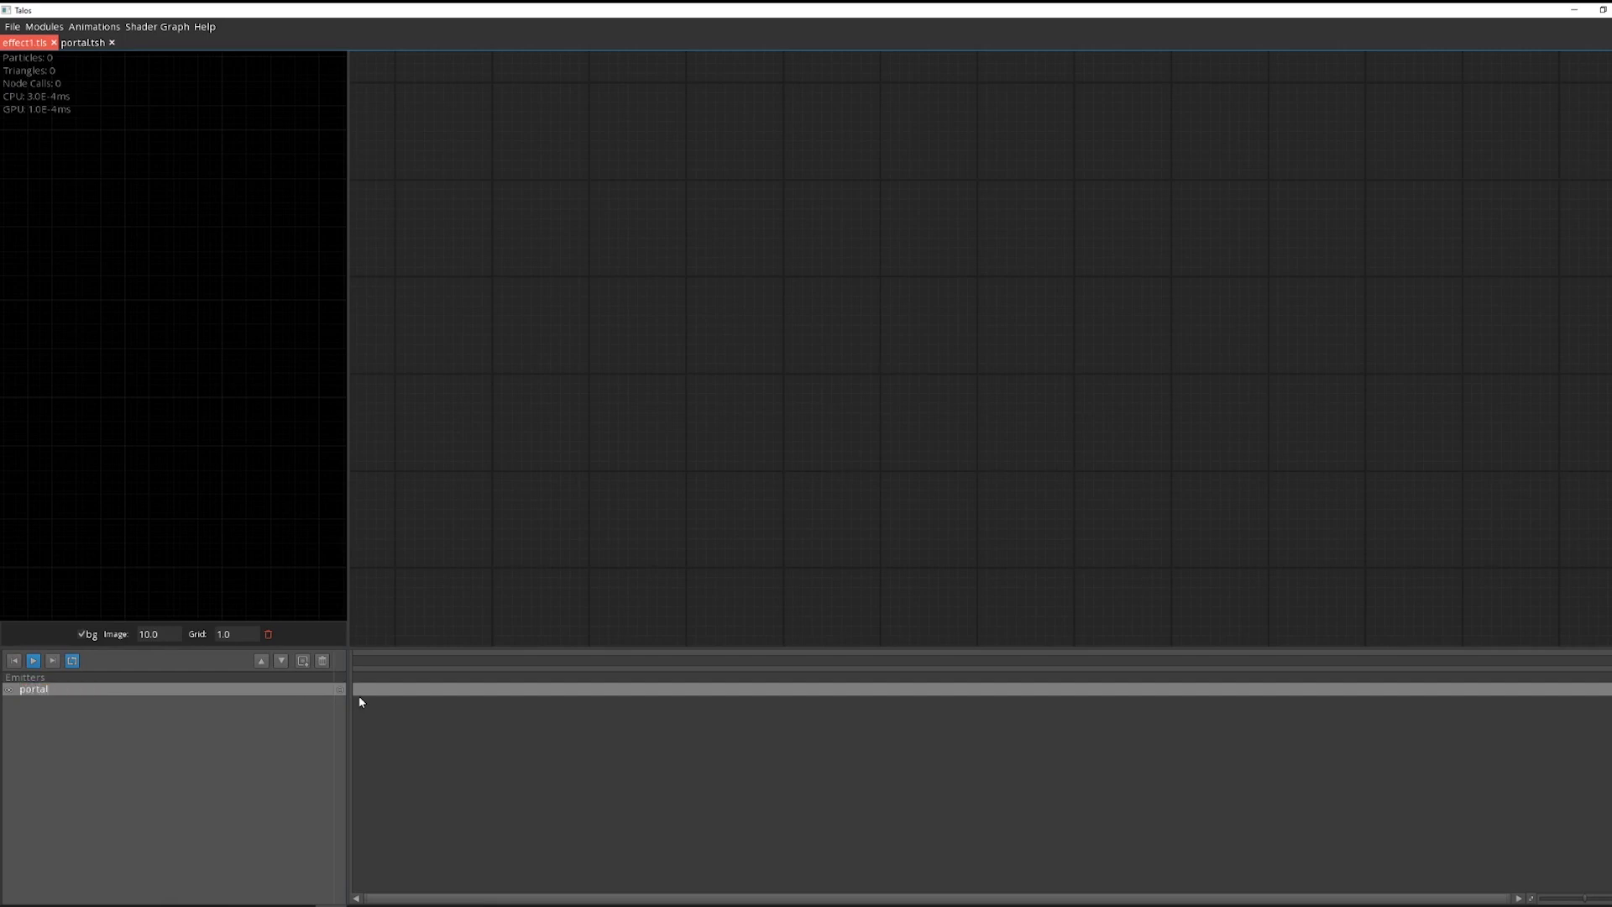
{"action": "type", "text": "ter"}
{"action": "key", "text": "Tab"}
Add a Particle module to the empty effect graph and place it right of centre with room above
{"action": "right_click", "coordinate": [977, 232]}
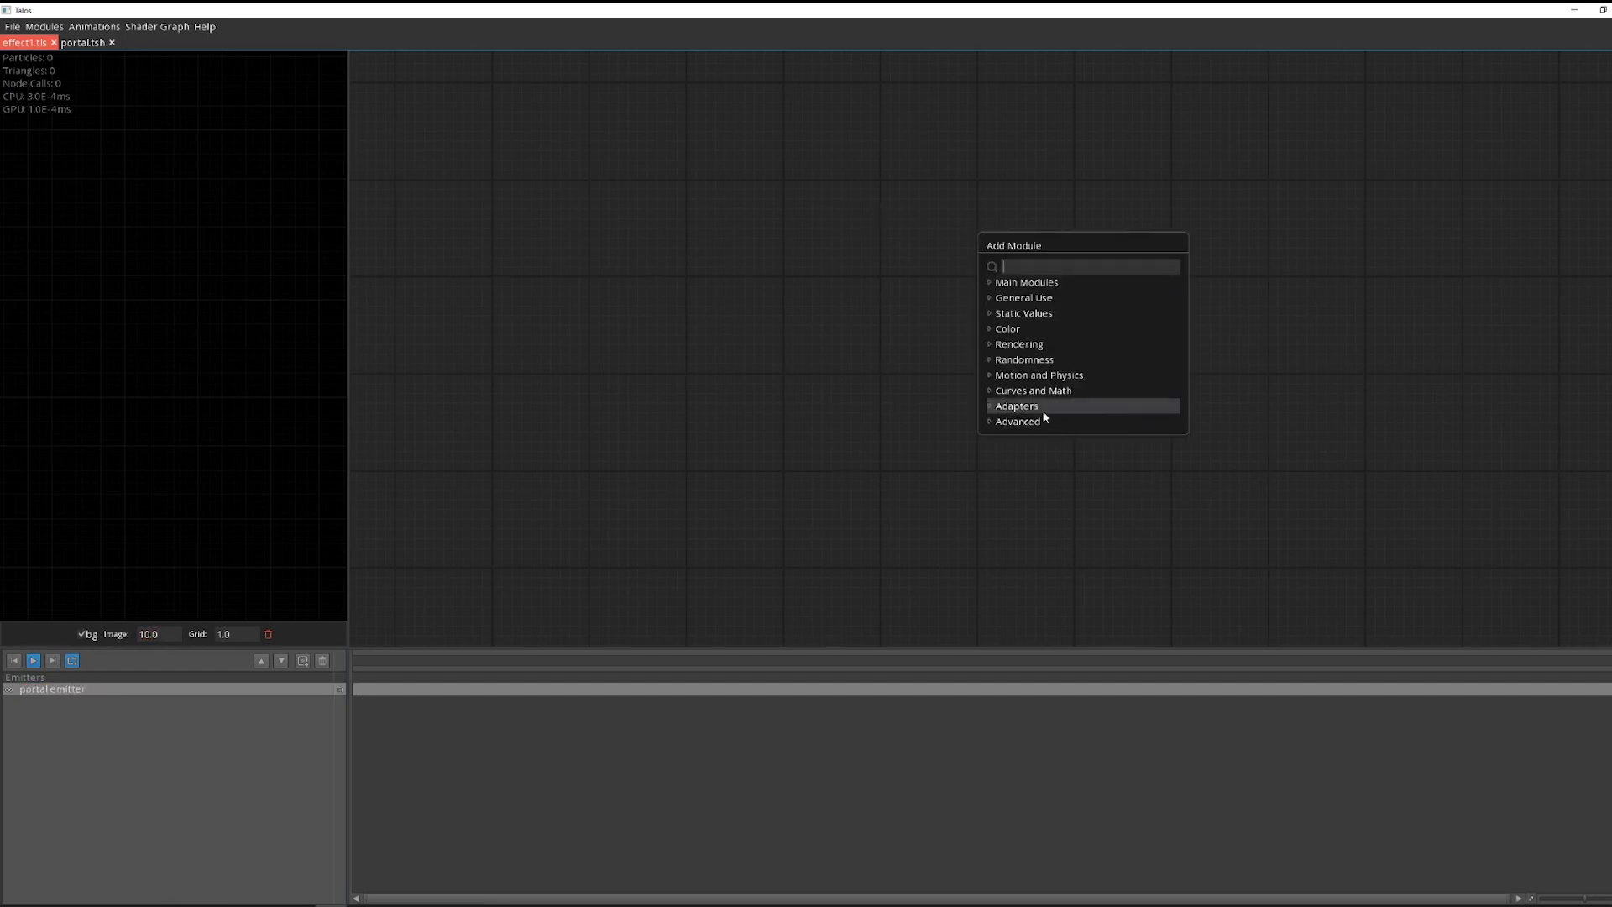
{"action": "type", "text": "part"}
{"action": "key", "text": "Return"}
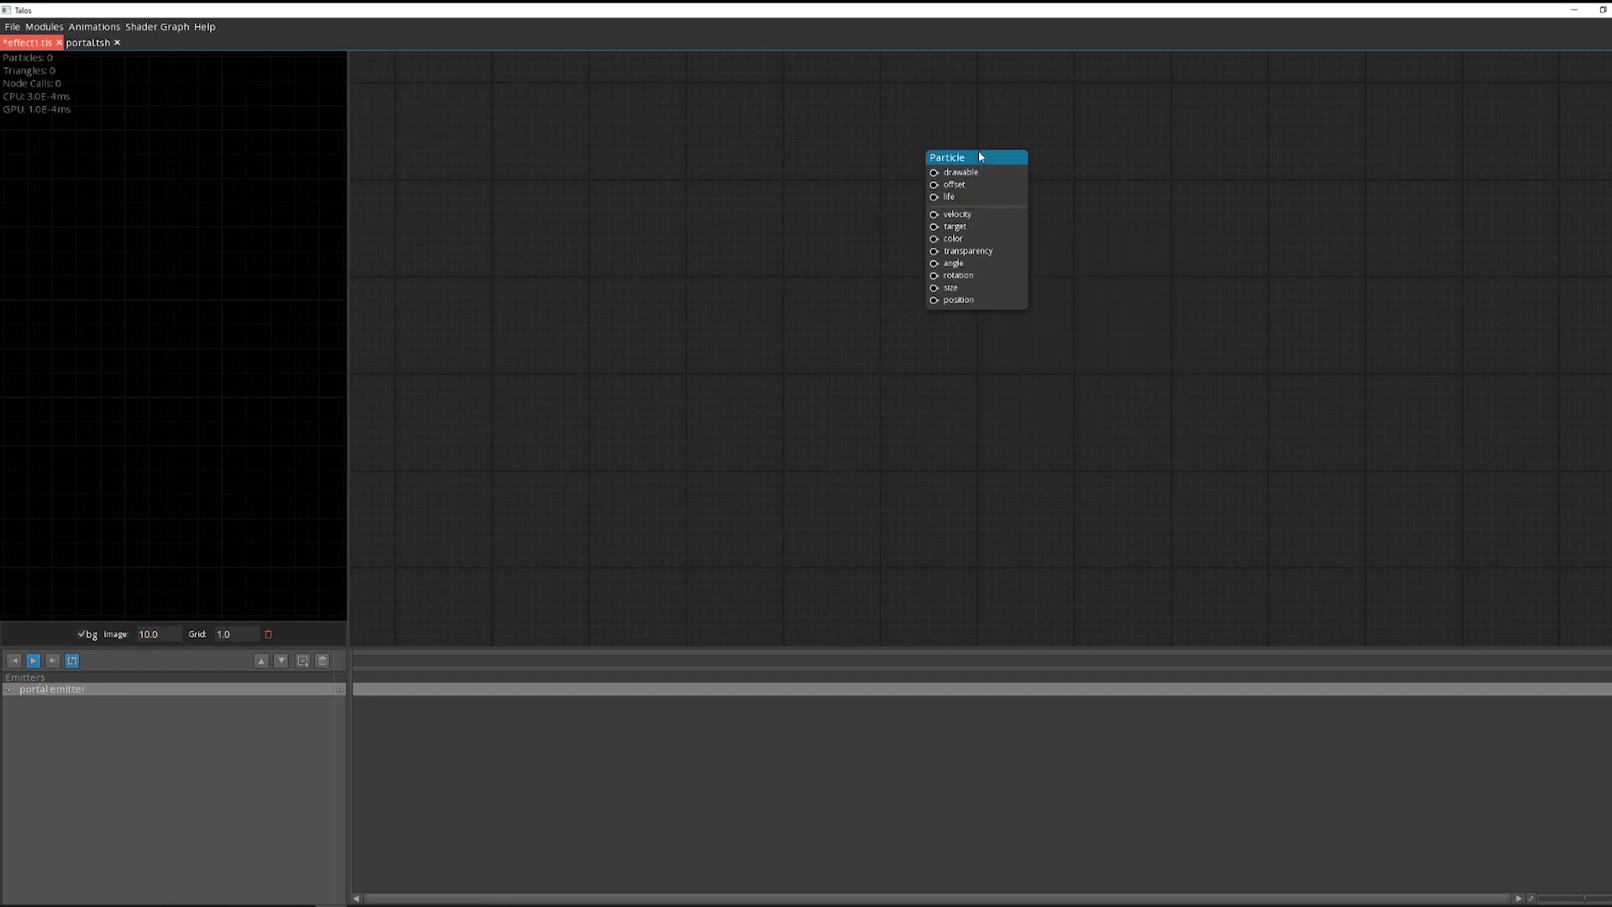
{"action": "left_click_drag", "start_coordinate": [979, 156], "coordinate": [1191, 397]}
Add an Emitter module and place it directly above the Particle module
{"action": "right_click", "coordinate": [1068, 216]}
{"action": "type", "text": "emi"}
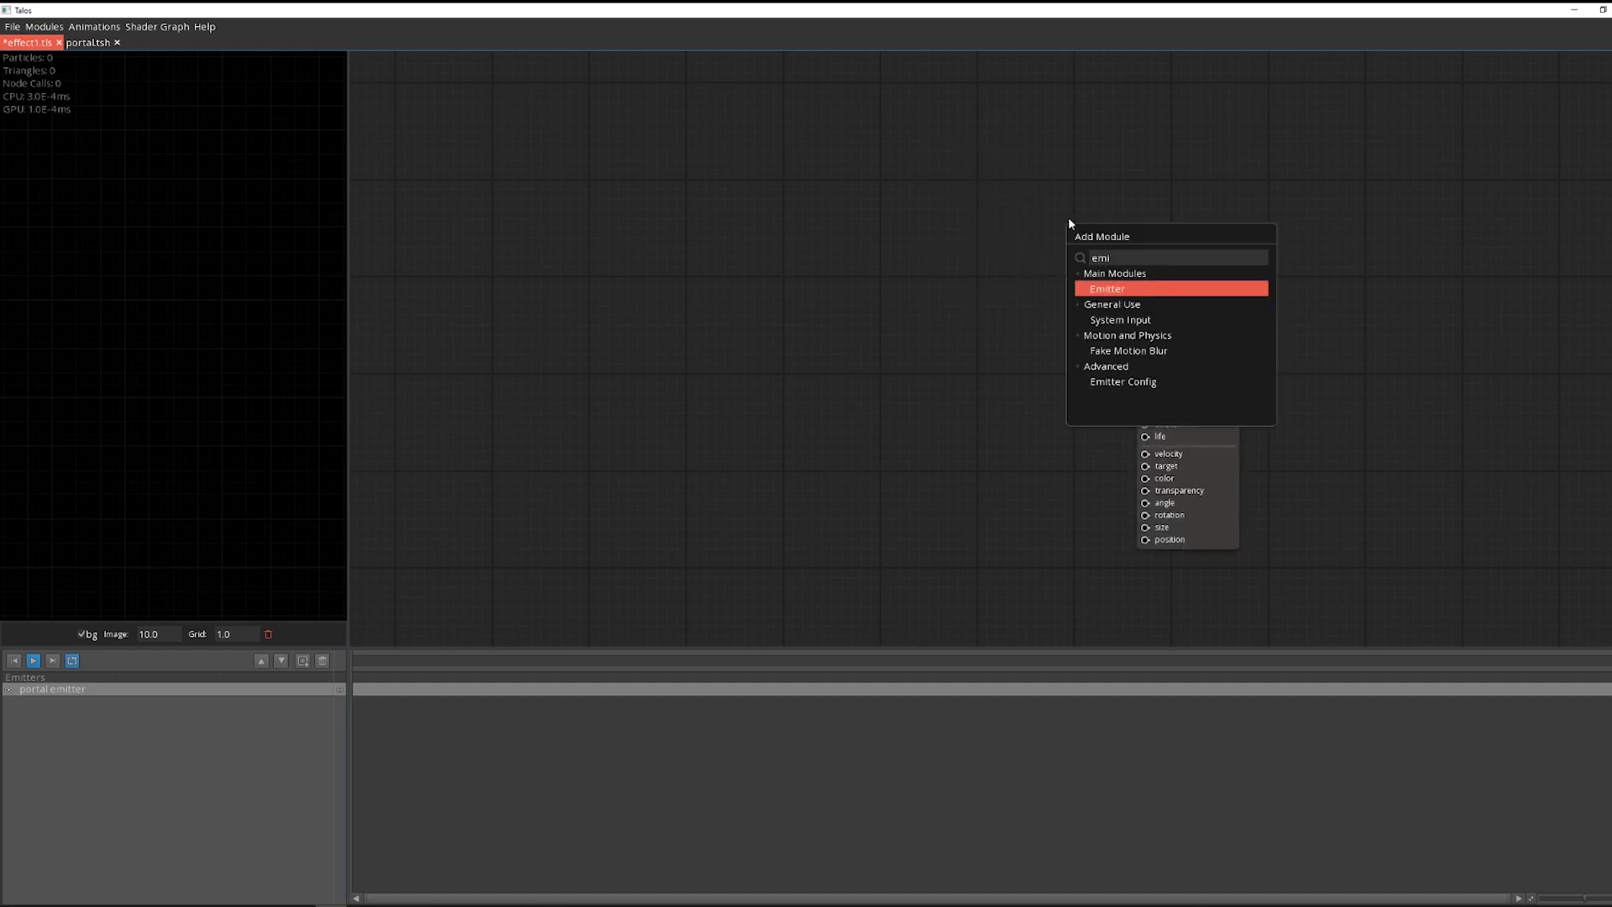
{"action": "key", "text": "Return"}
{"action": "left_click_drag", "start_coordinate": [1062, 177], "coordinate": [1170, 254]}
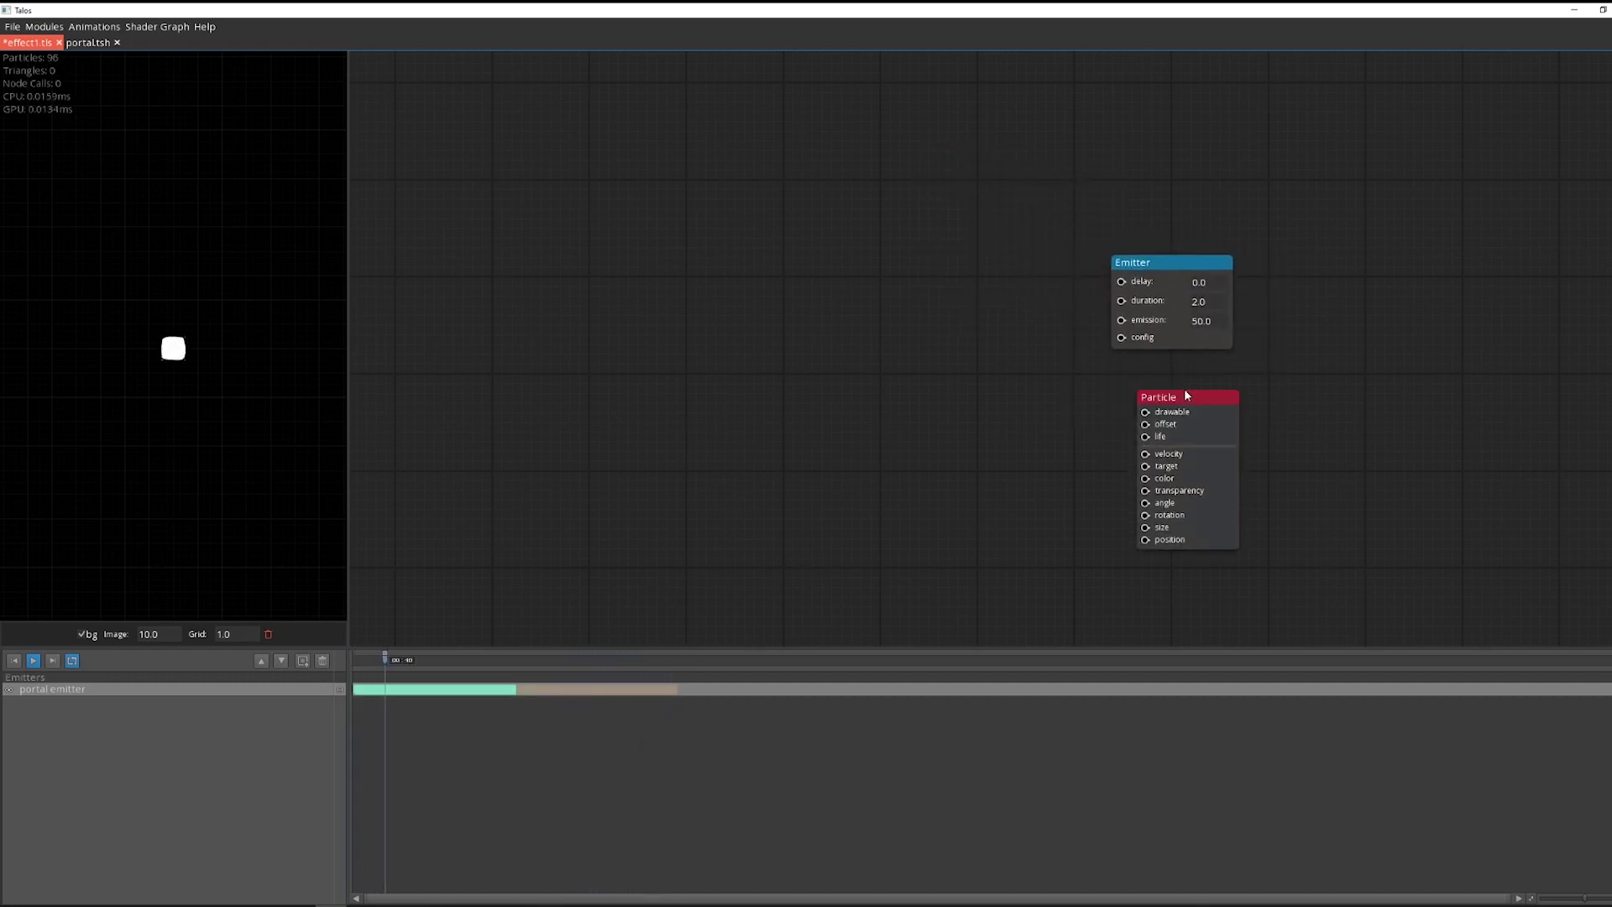
{"action": "left_click_drag", "start_coordinate": [1145, 412], "coordinate": [980, 426]}
{"action": "left_click_drag", "start_coordinate": [904, 385], "coordinate": [928, 403]}
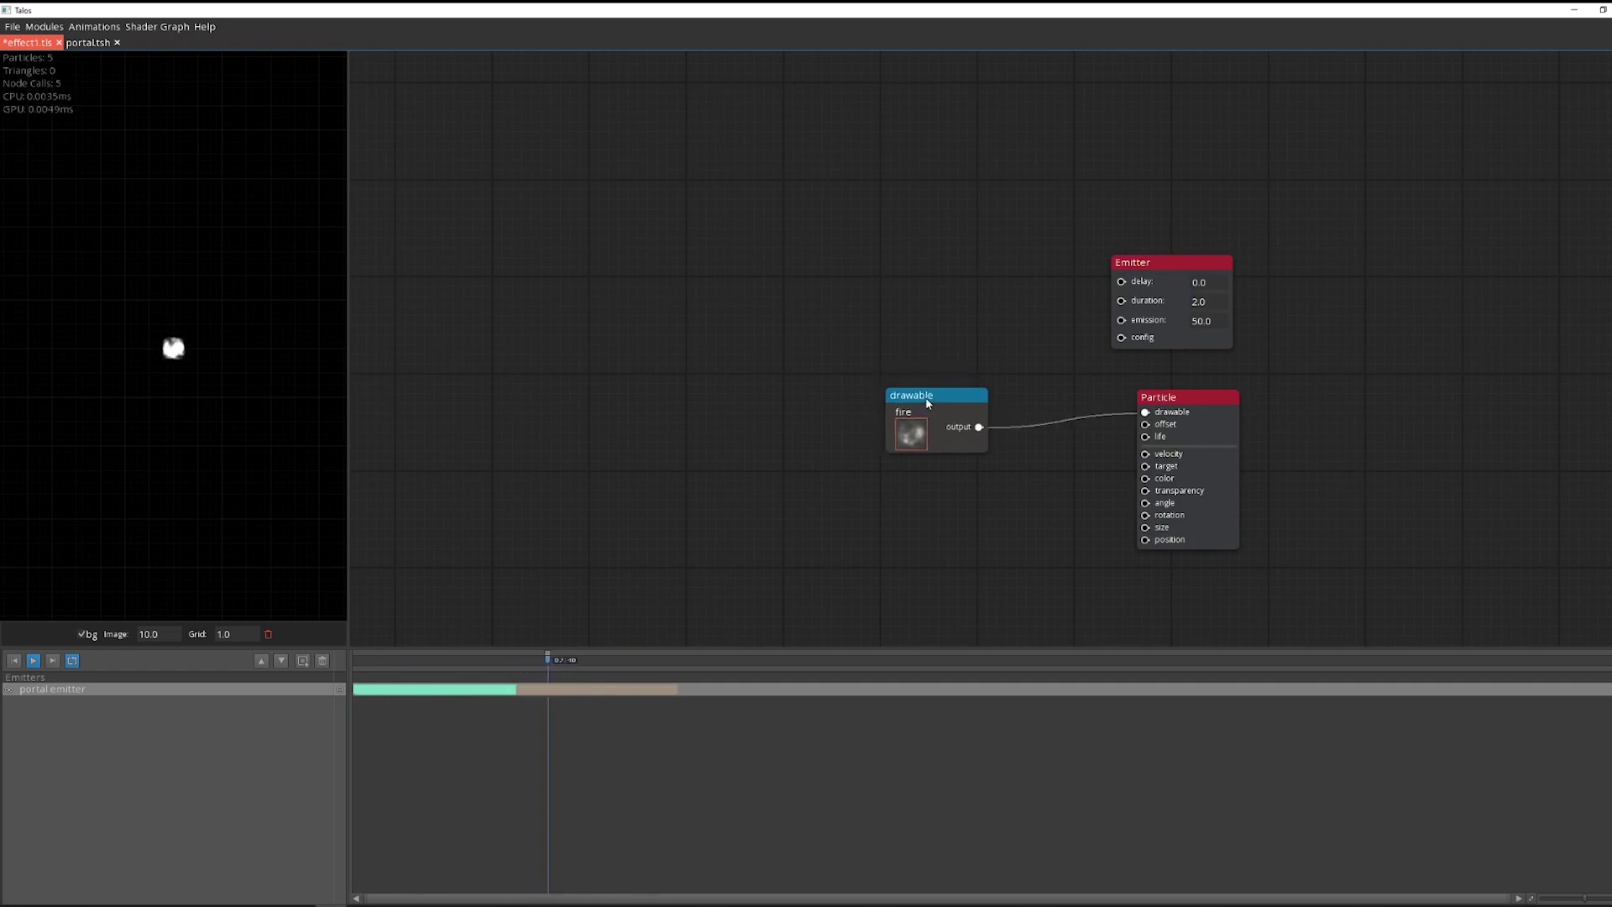
{"action": "key", "text": "Delete"}
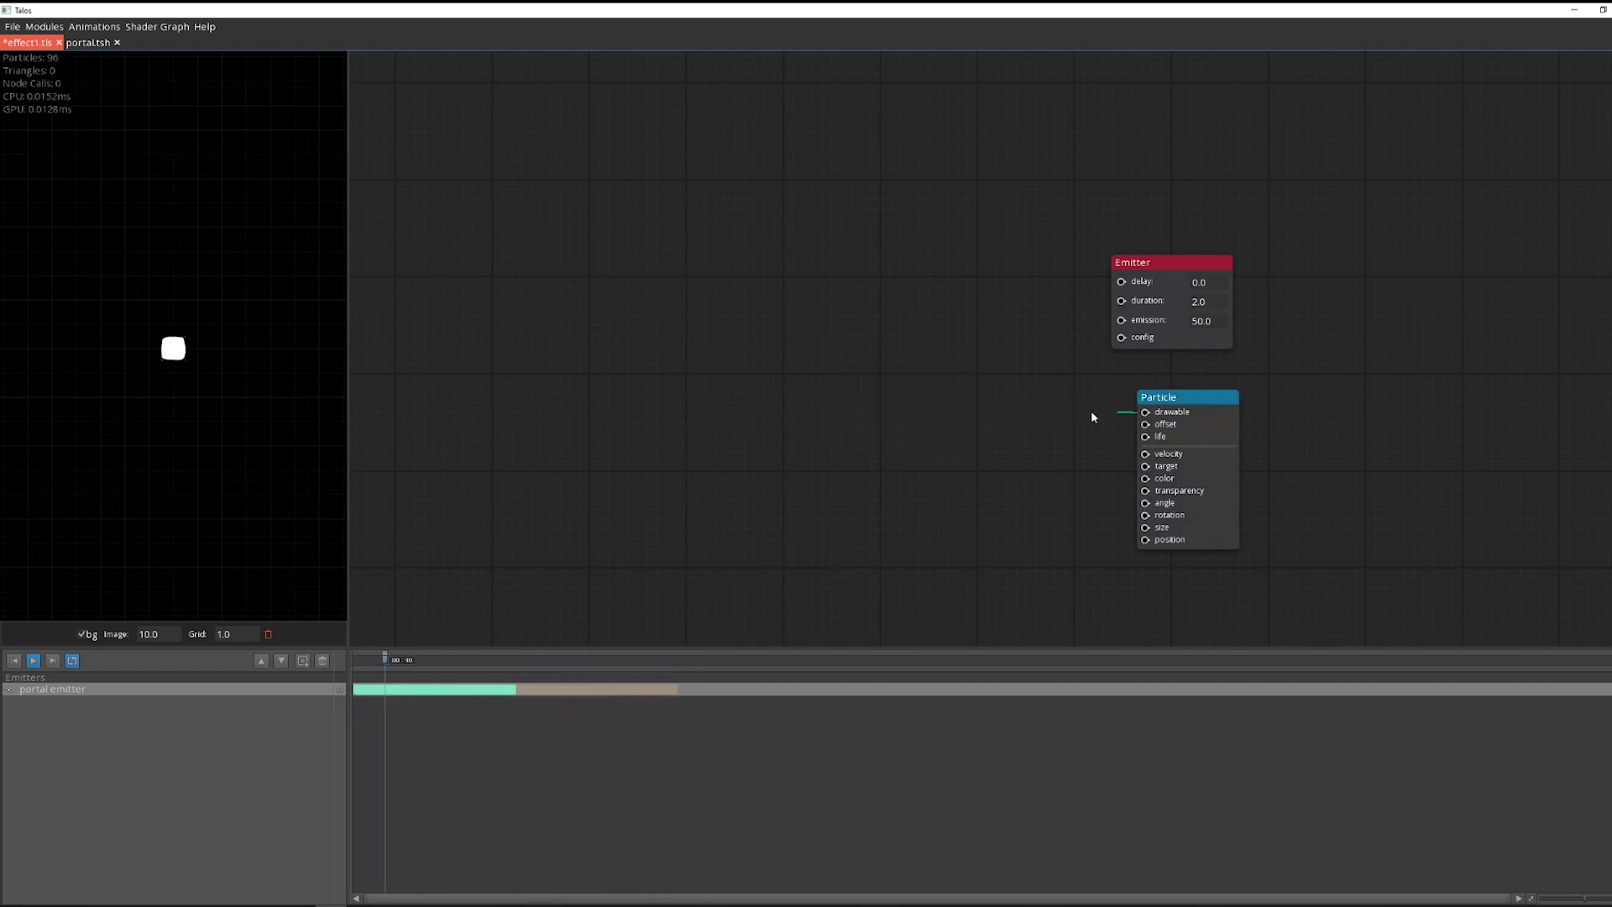
Add a Shaded Sprite module feeding the Particle's drawable input and load portal.shdr into it
{"action": "right_click", "coordinate": [793, 405]}
{"action": "type", "text": "sha"}
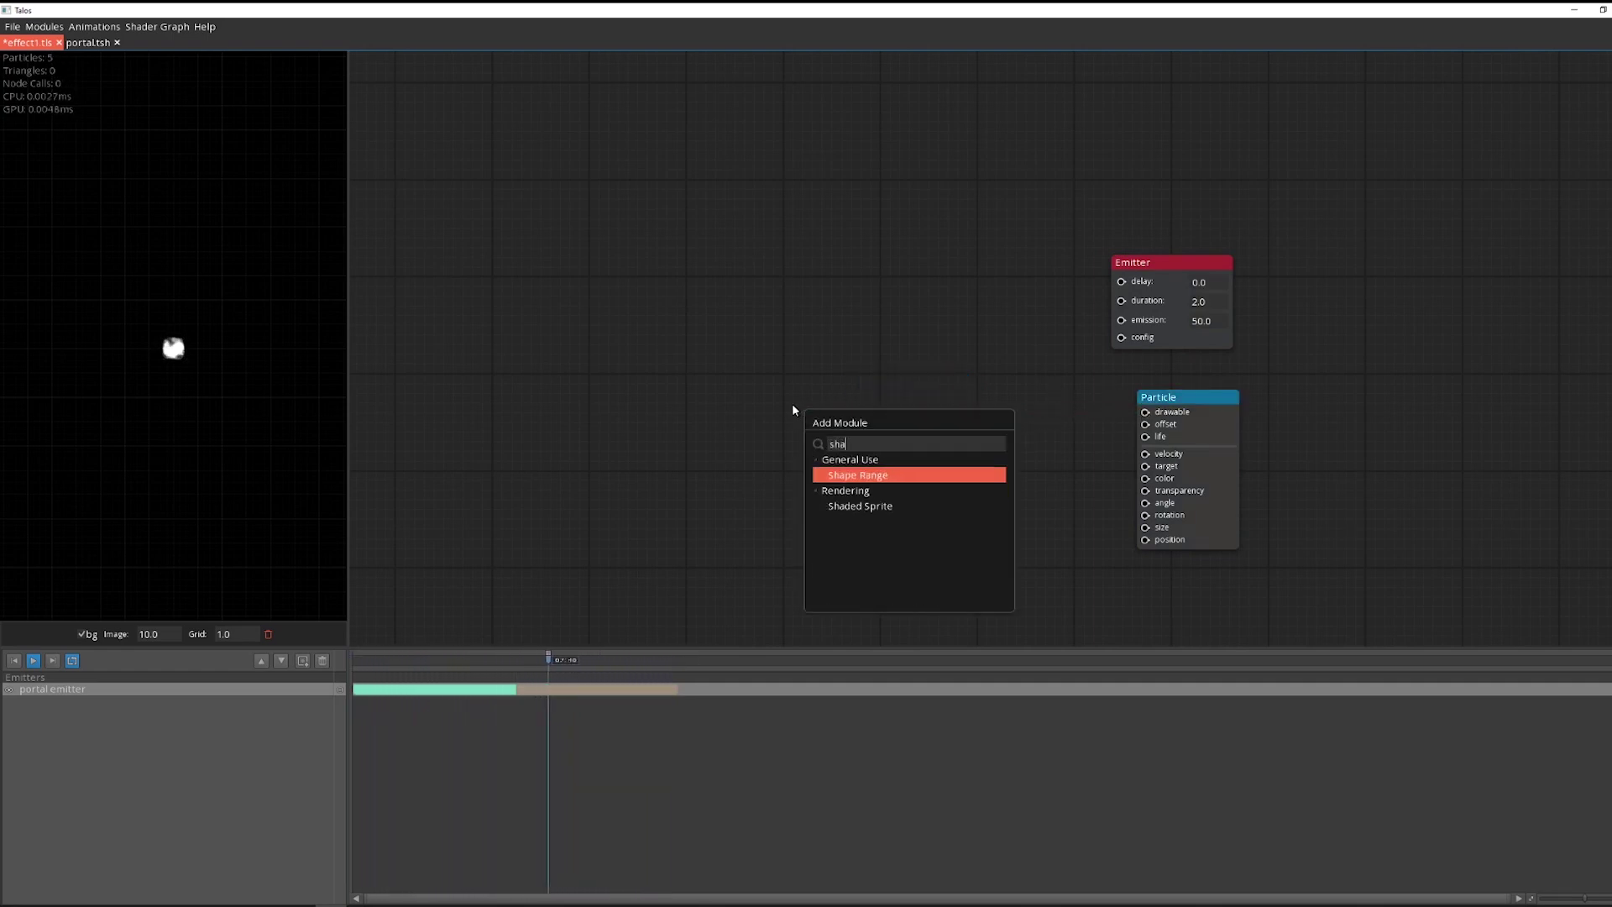
{"action": "key", "text": "Down"}
{"action": "key", "text": "Return"}
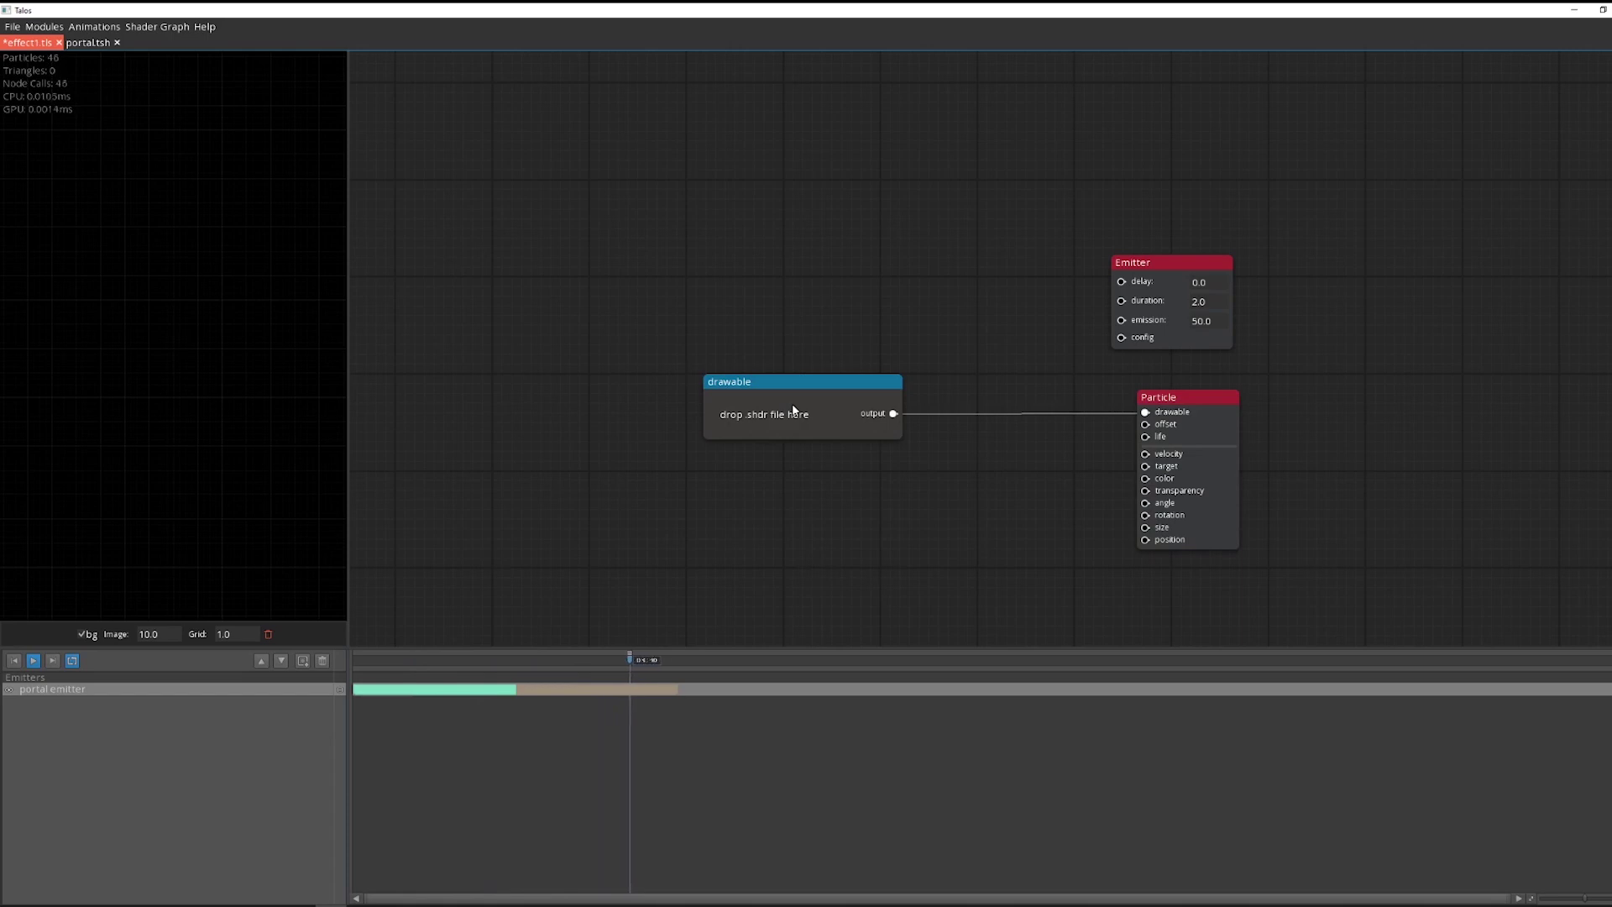
{"action": "double_click", "coordinate": [836, 397]}
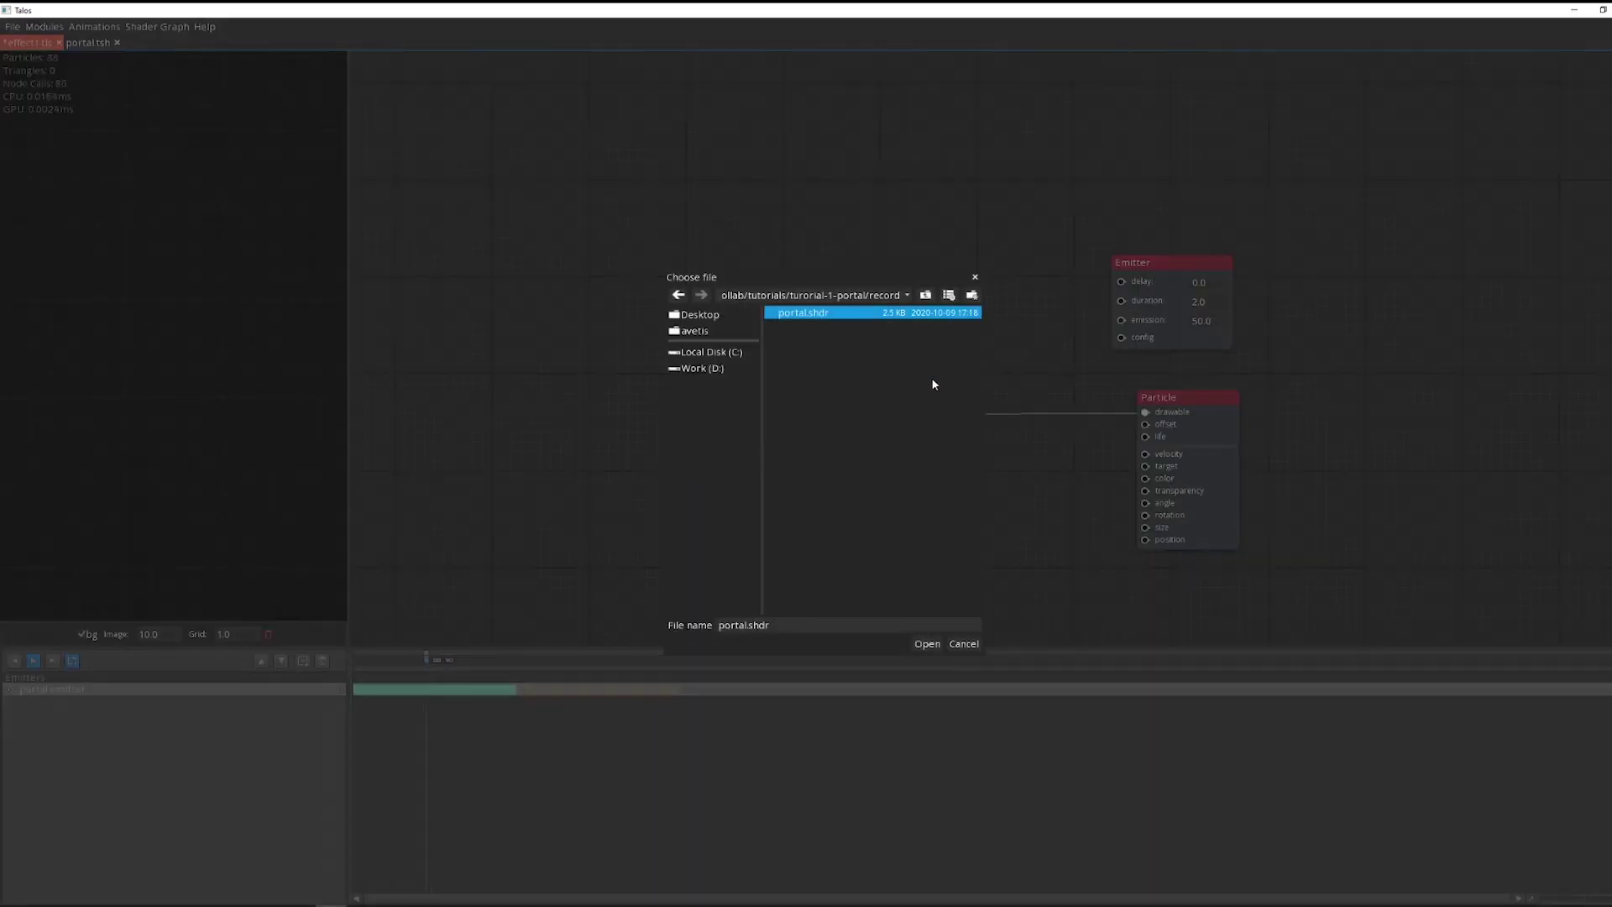
{"action": "double_click", "coordinate": [822, 314]}
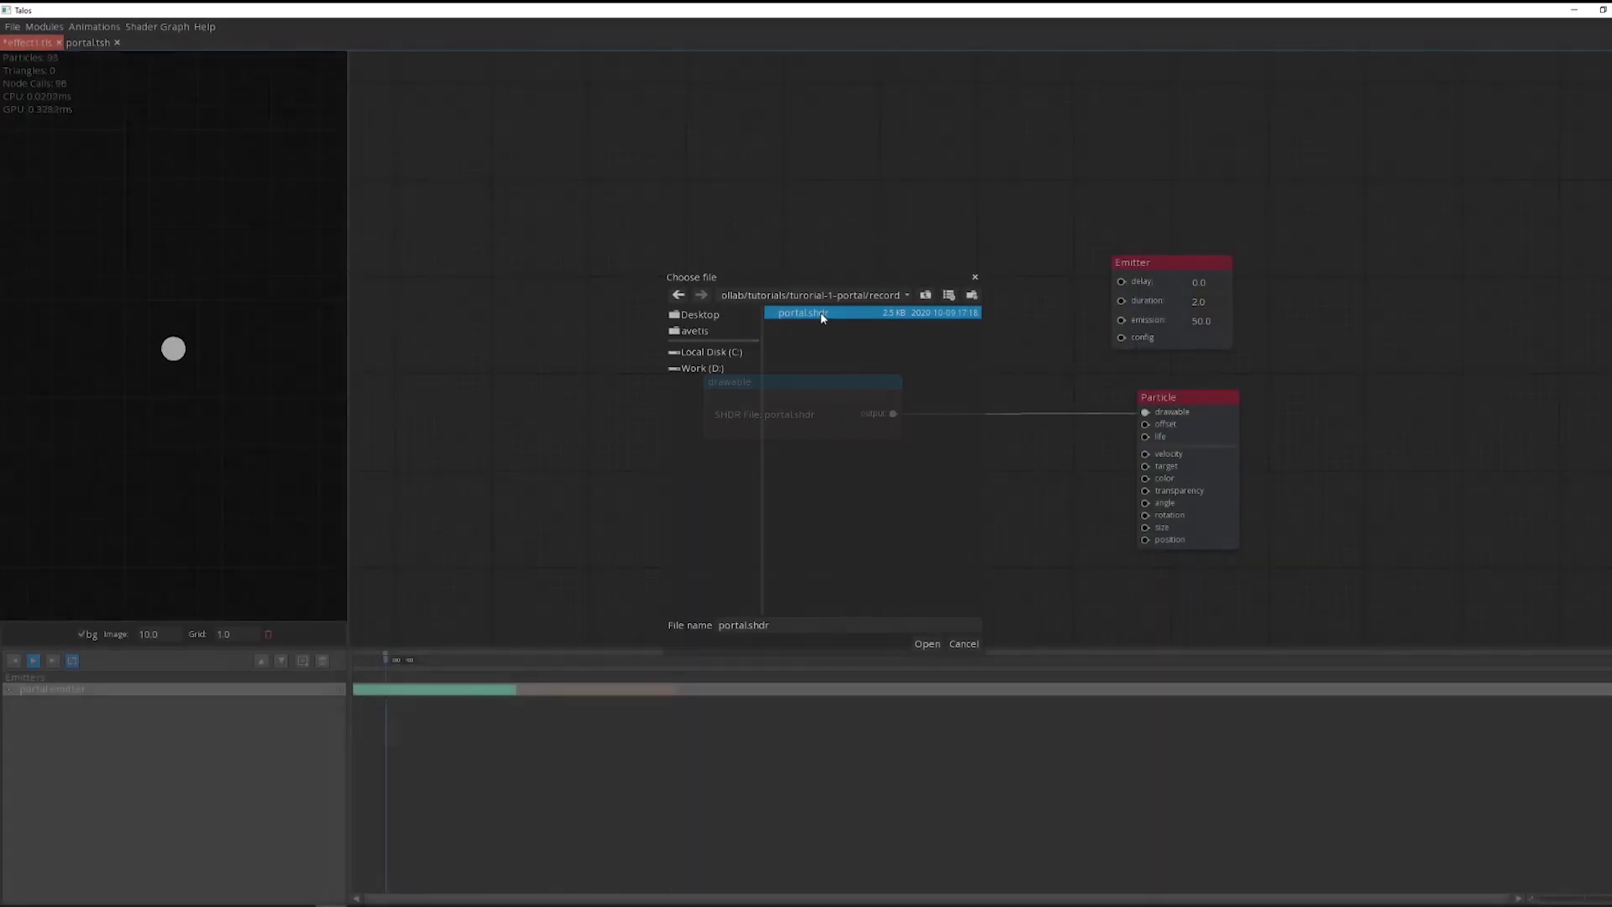
Attach a config module with additive and continuous enabled to the Emitter, and set the Emitter's emission to 2
{"action": "left_click", "coordinate": [1121, 337]}
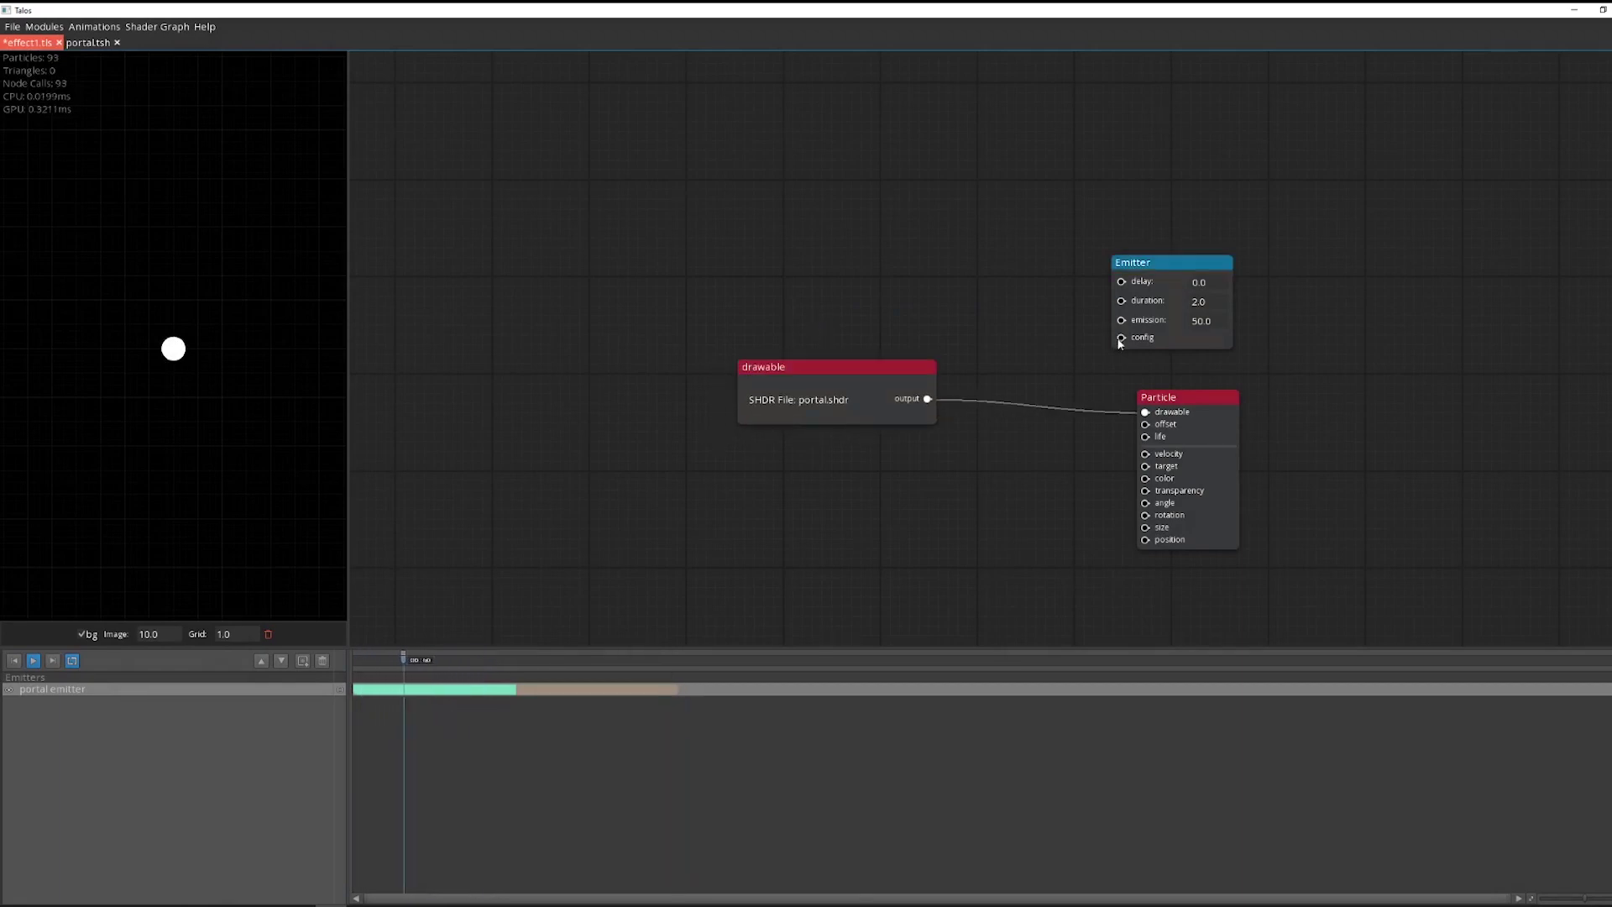
{"action": "left_click_drag", "start_coordinate": [922, 322], "coordinate": [910, 232]}
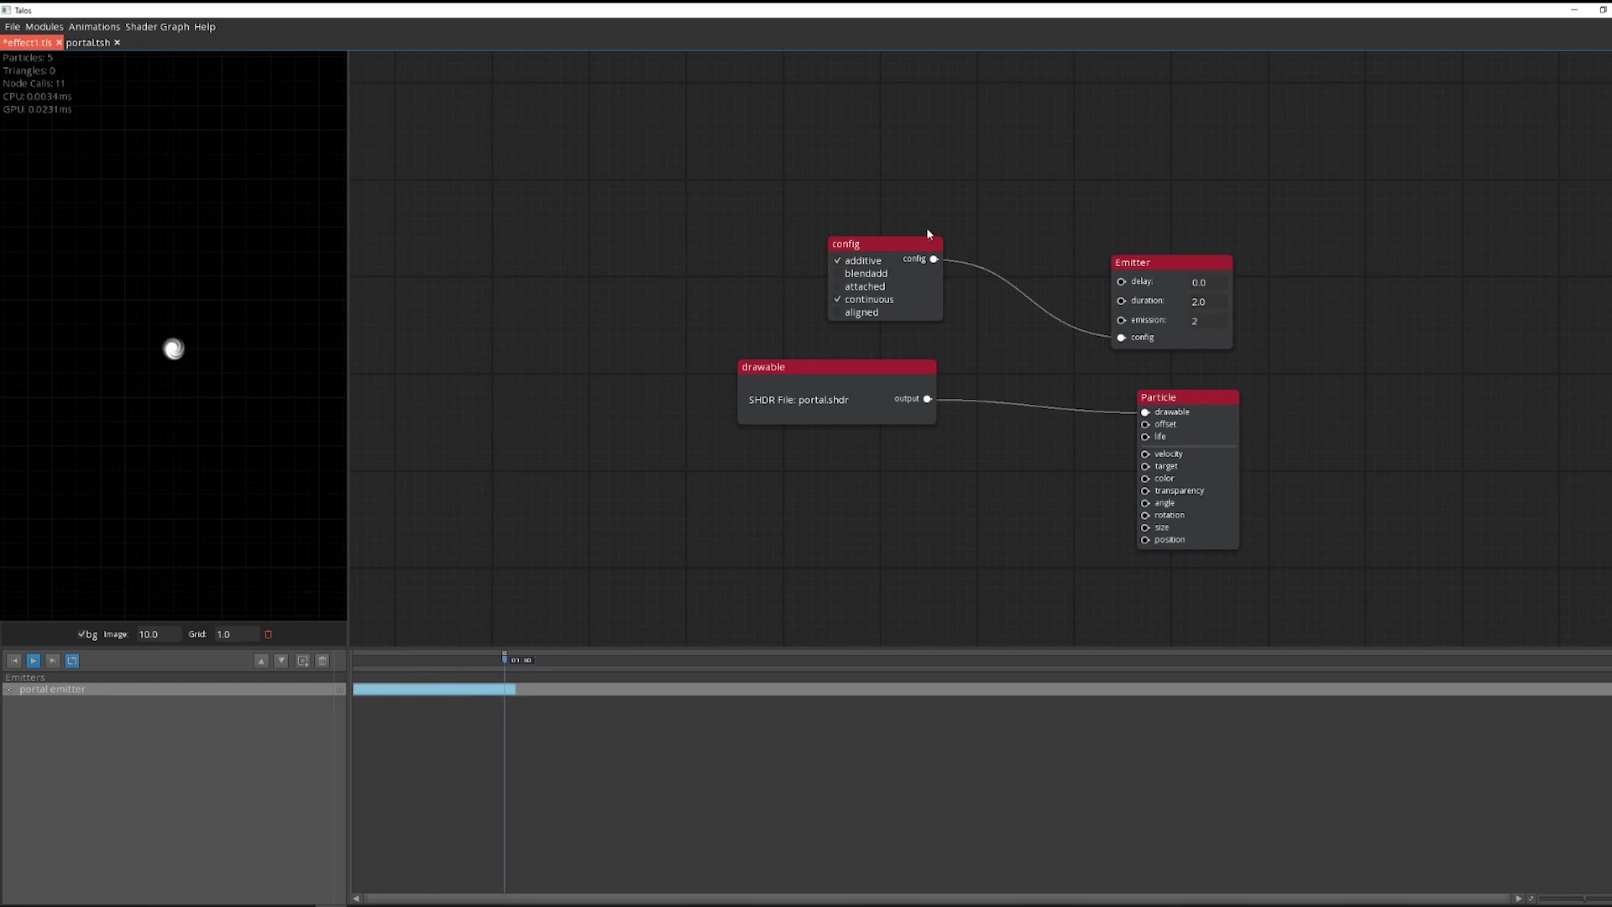
{"action": "left_click_drag", "start_coordinate": [906, 240], "coordinate": [954, 210]}
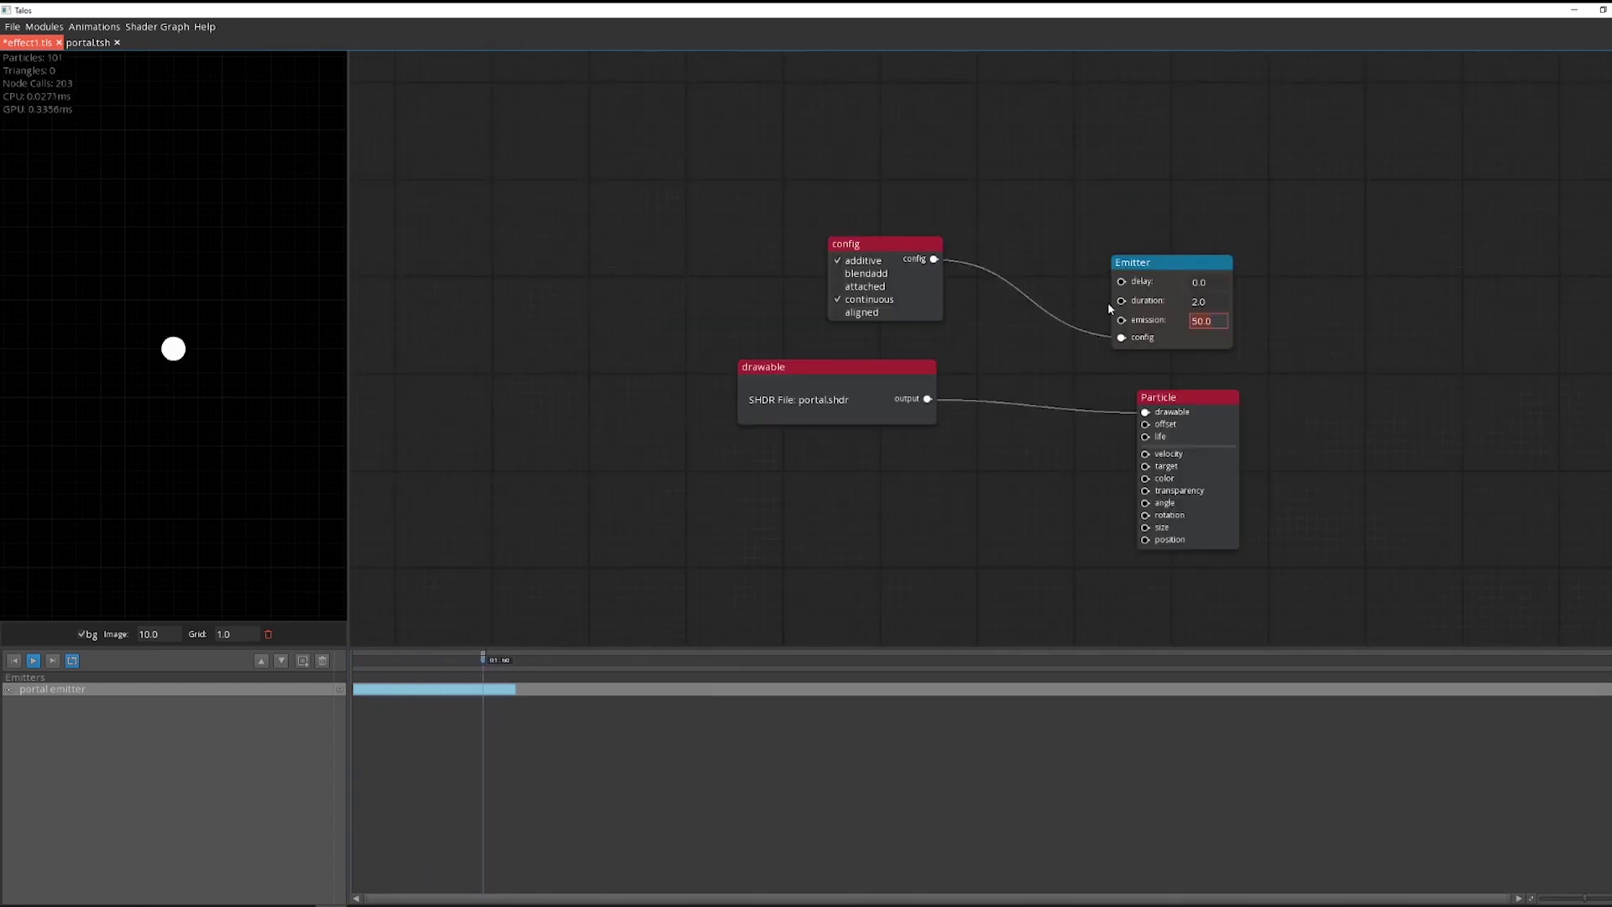
{"action": "type", "text": "2"}
{"action": "left_click", "coordinate": [957, 190]}
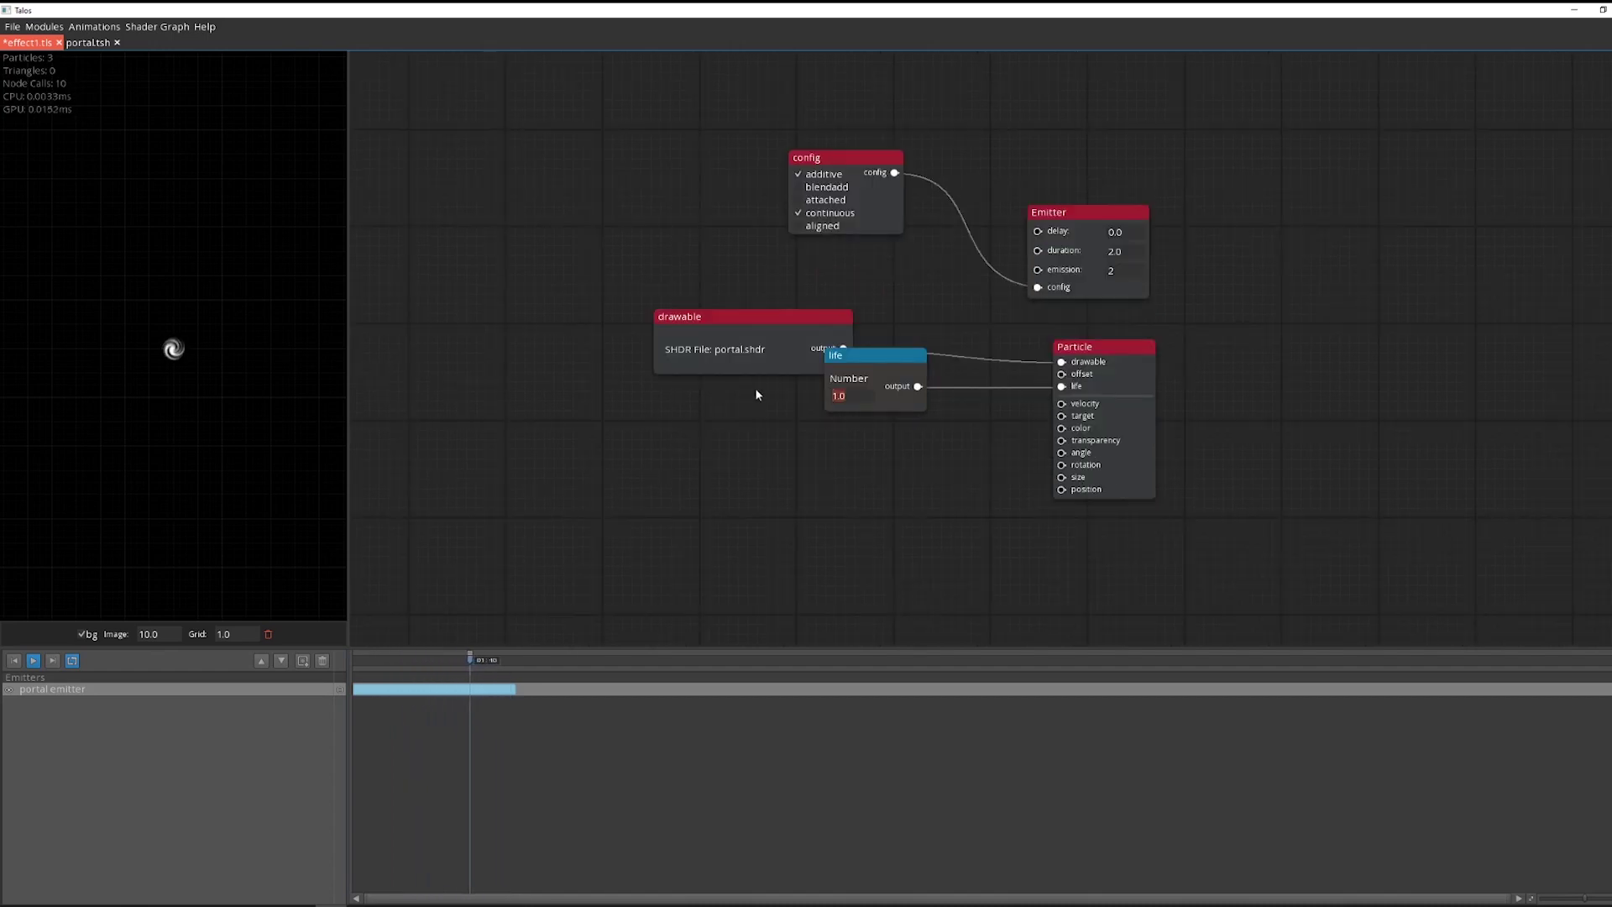
Set the number module on the Particle's life input to 4 and space it apart from the drawable module
{"action": "left_click_drag", "start_coordinate": [882, 356], "coordinate": [885, 410]}
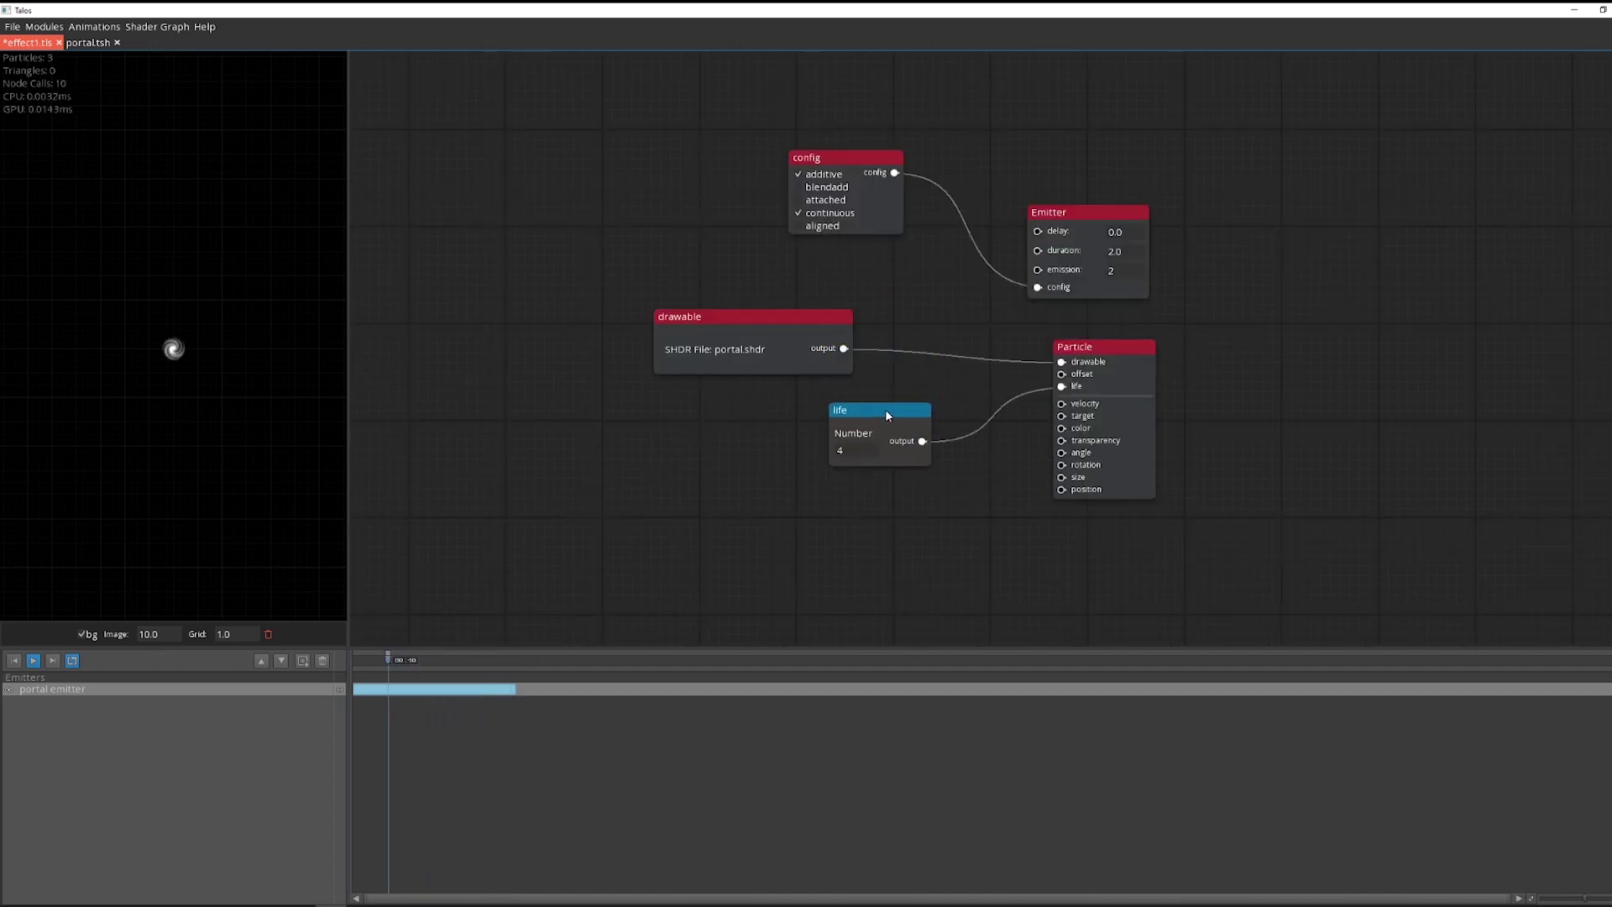
{"action": "type", "text": "4"}
{"action": "left_click_drag", "start_coordinate": [837, 323], "coordinate": [737, 272]}
{"action": "left_click_drag", "start_coordinate": [887, 401], "coordinate": [864, 344]}
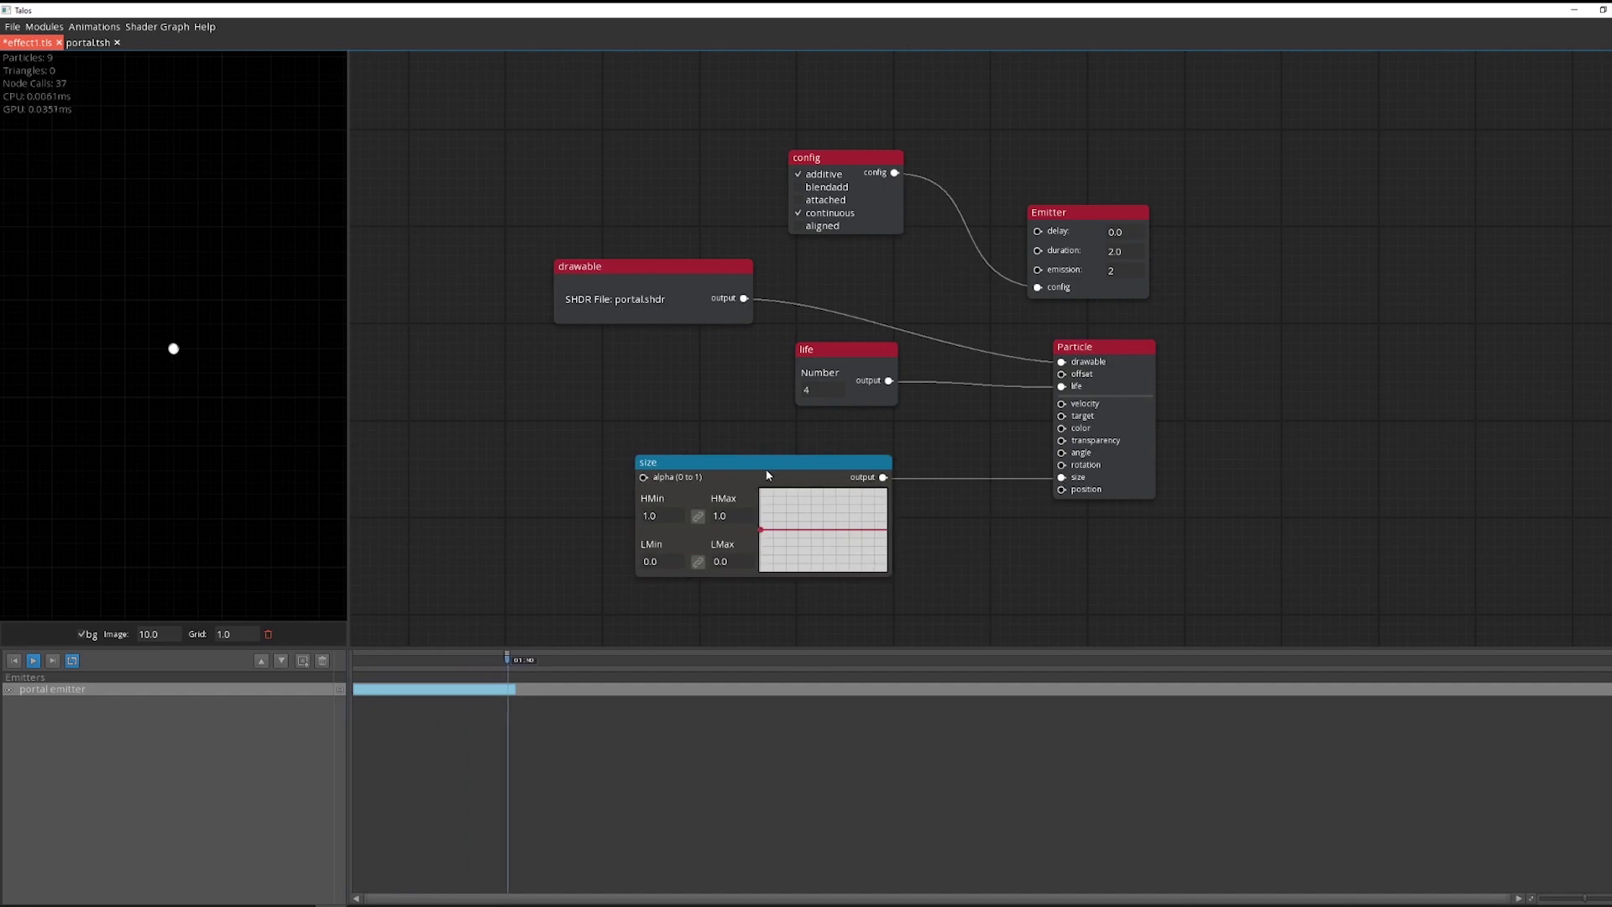
Set the size module's HMin to 4 and HMax to 8, with the two values unlinked
{"action": "left_click_drag", "start_coordinate": [762, 472], "coordinate": [751, 494]}
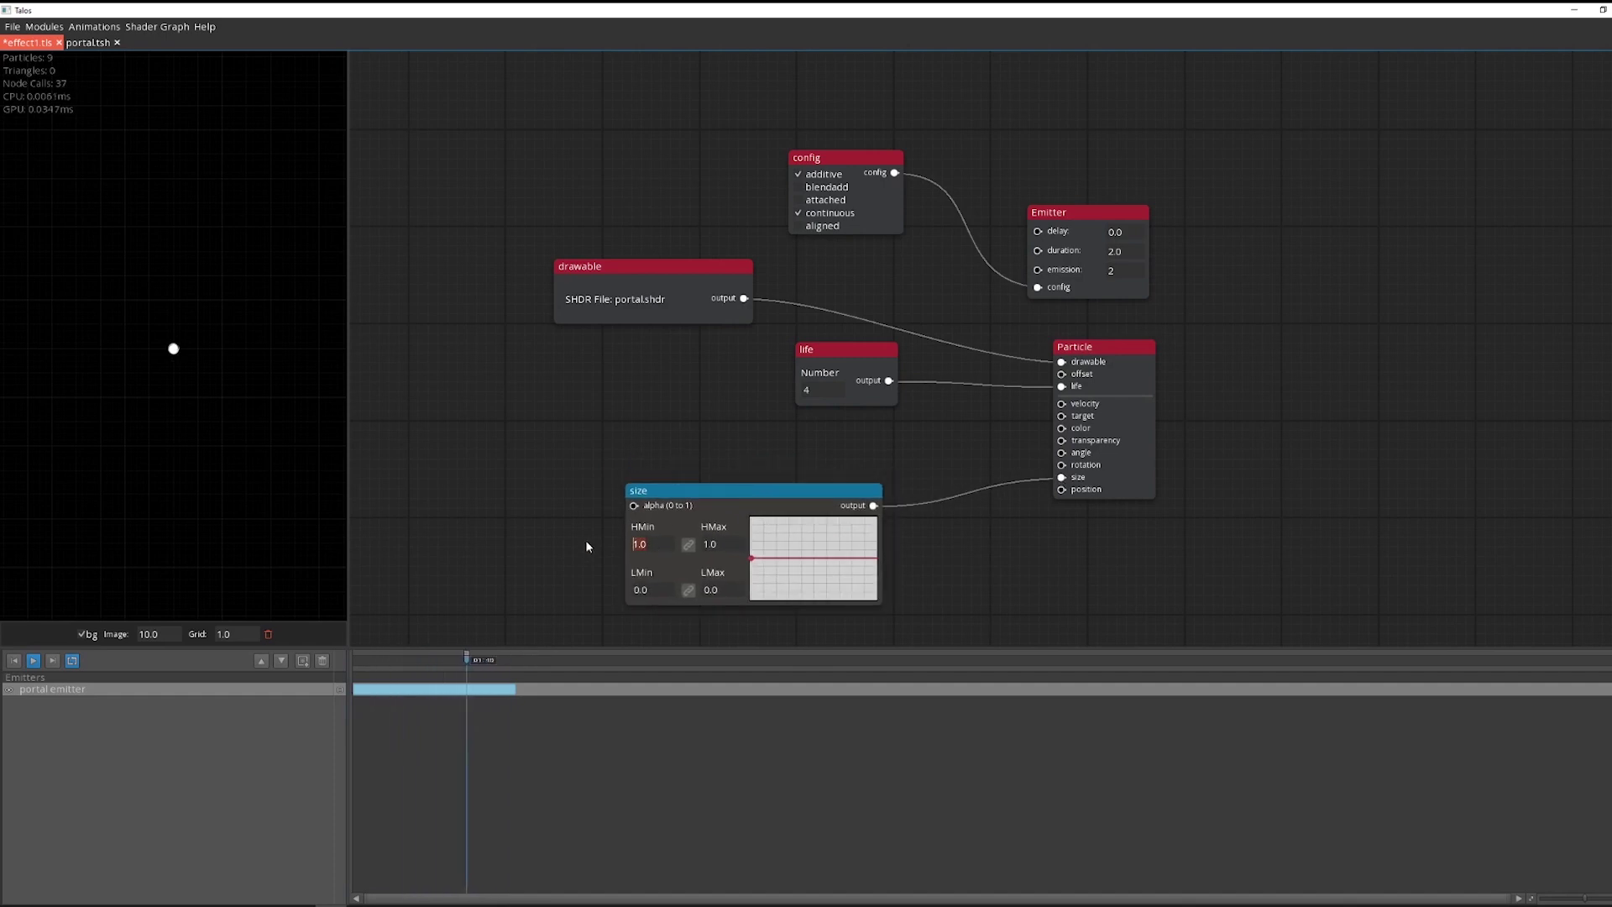
{"action": "type", "text": "4"}
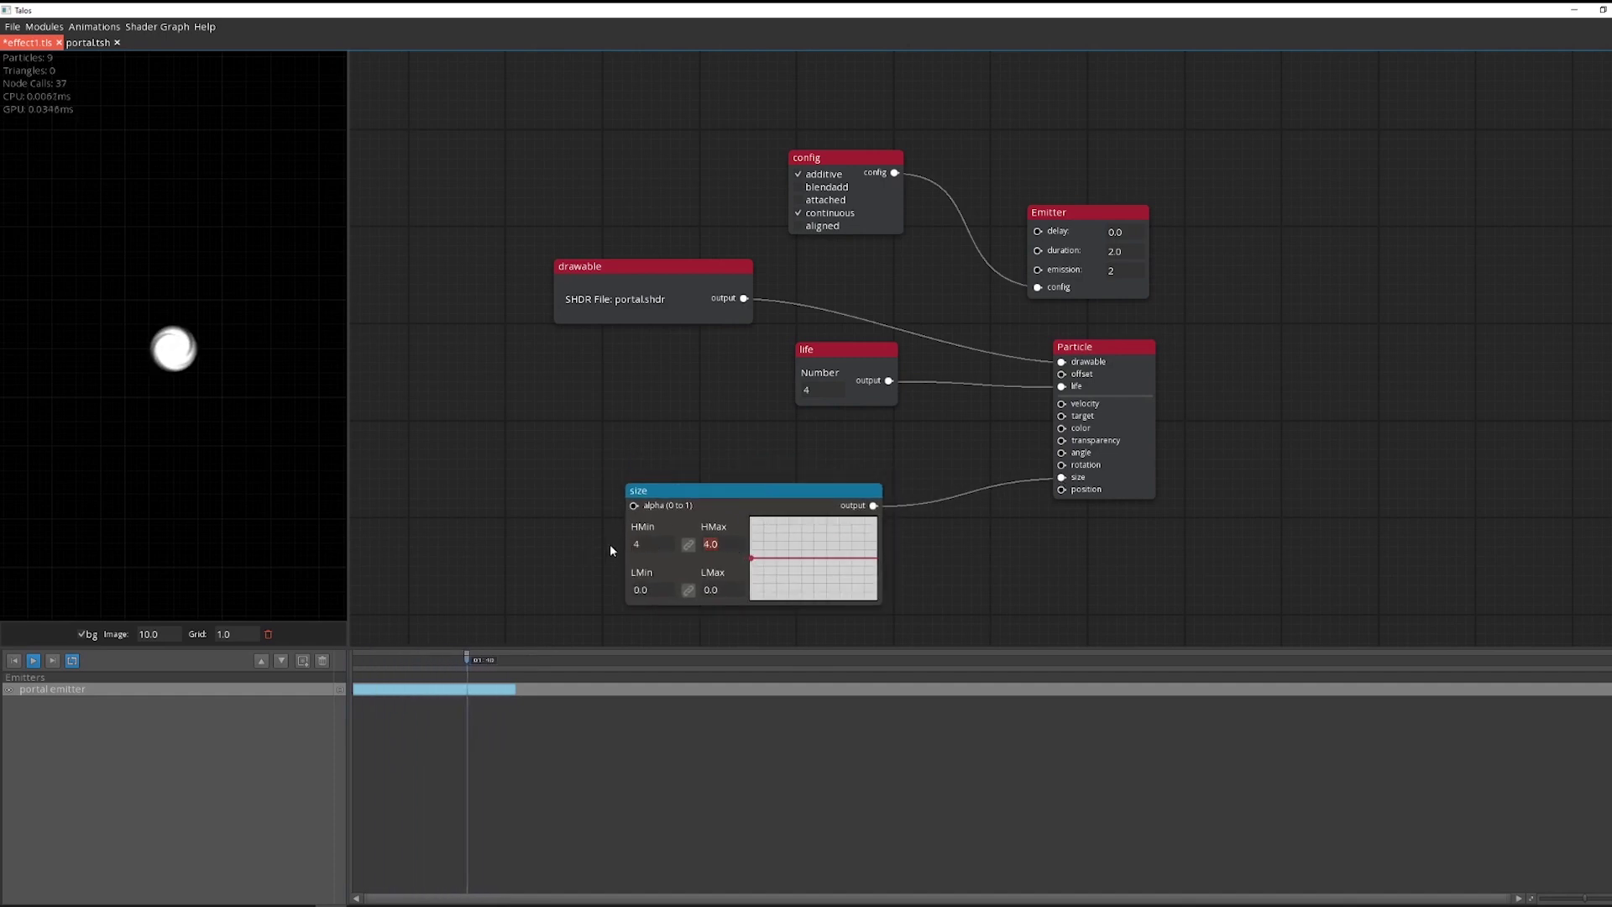
{"action": "left_click", "coordinate": [691, 546]}
{"action": "left_click_drag", "start_coordinate": [720, 545], "coordinate": [643, 541]}
{"action": "type", "text": "8"}
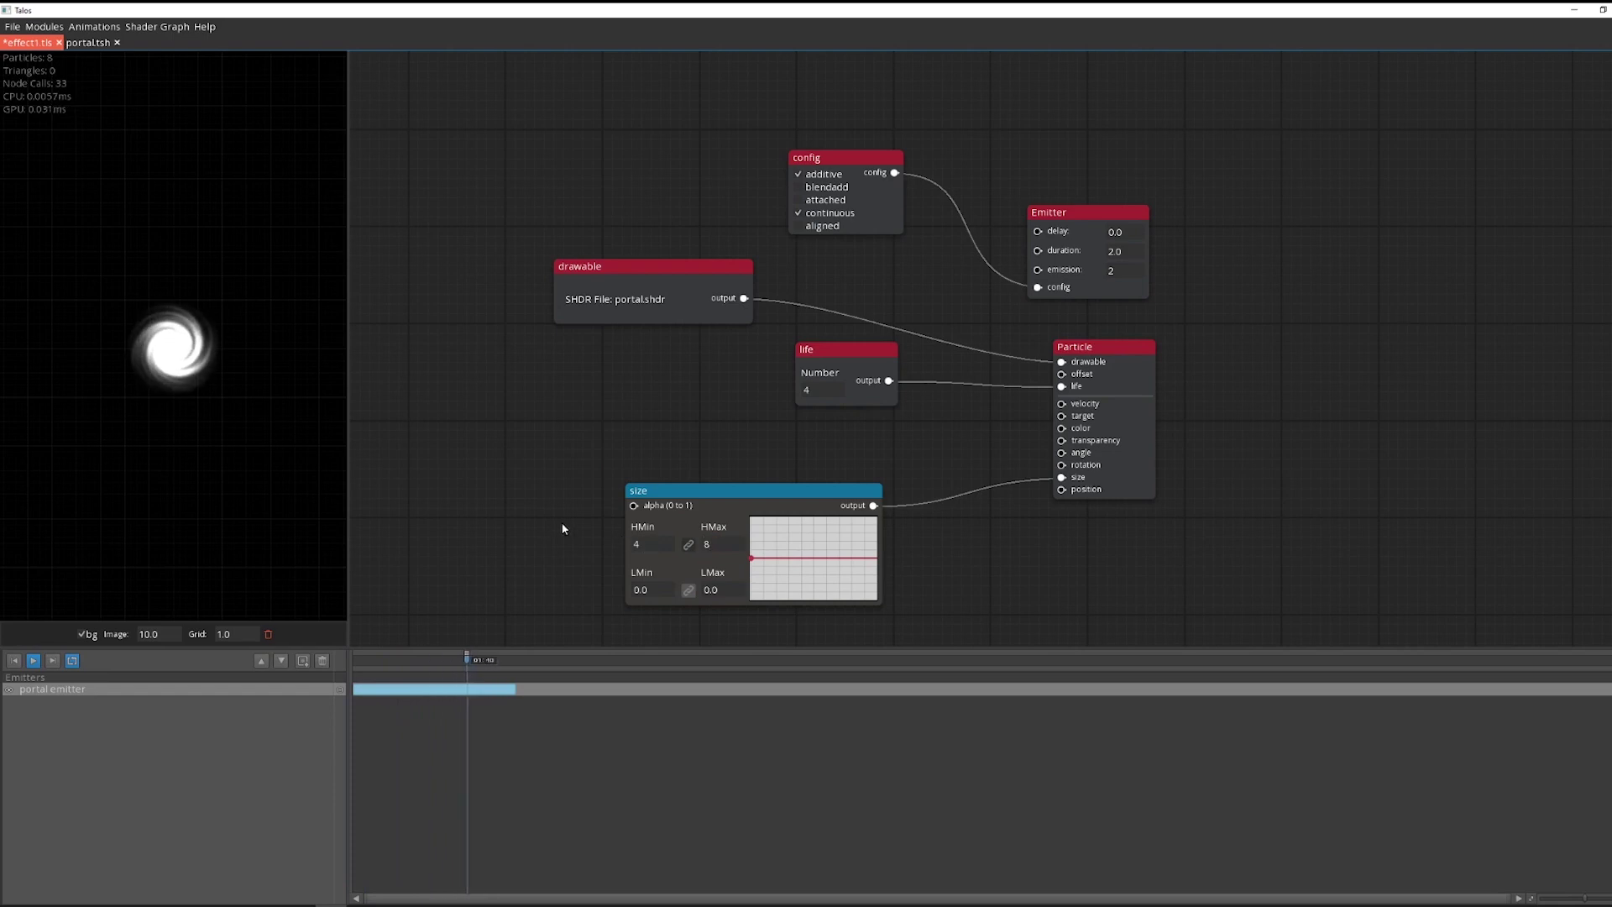
{"action": "left_click", "coordinate": [561, 524]}
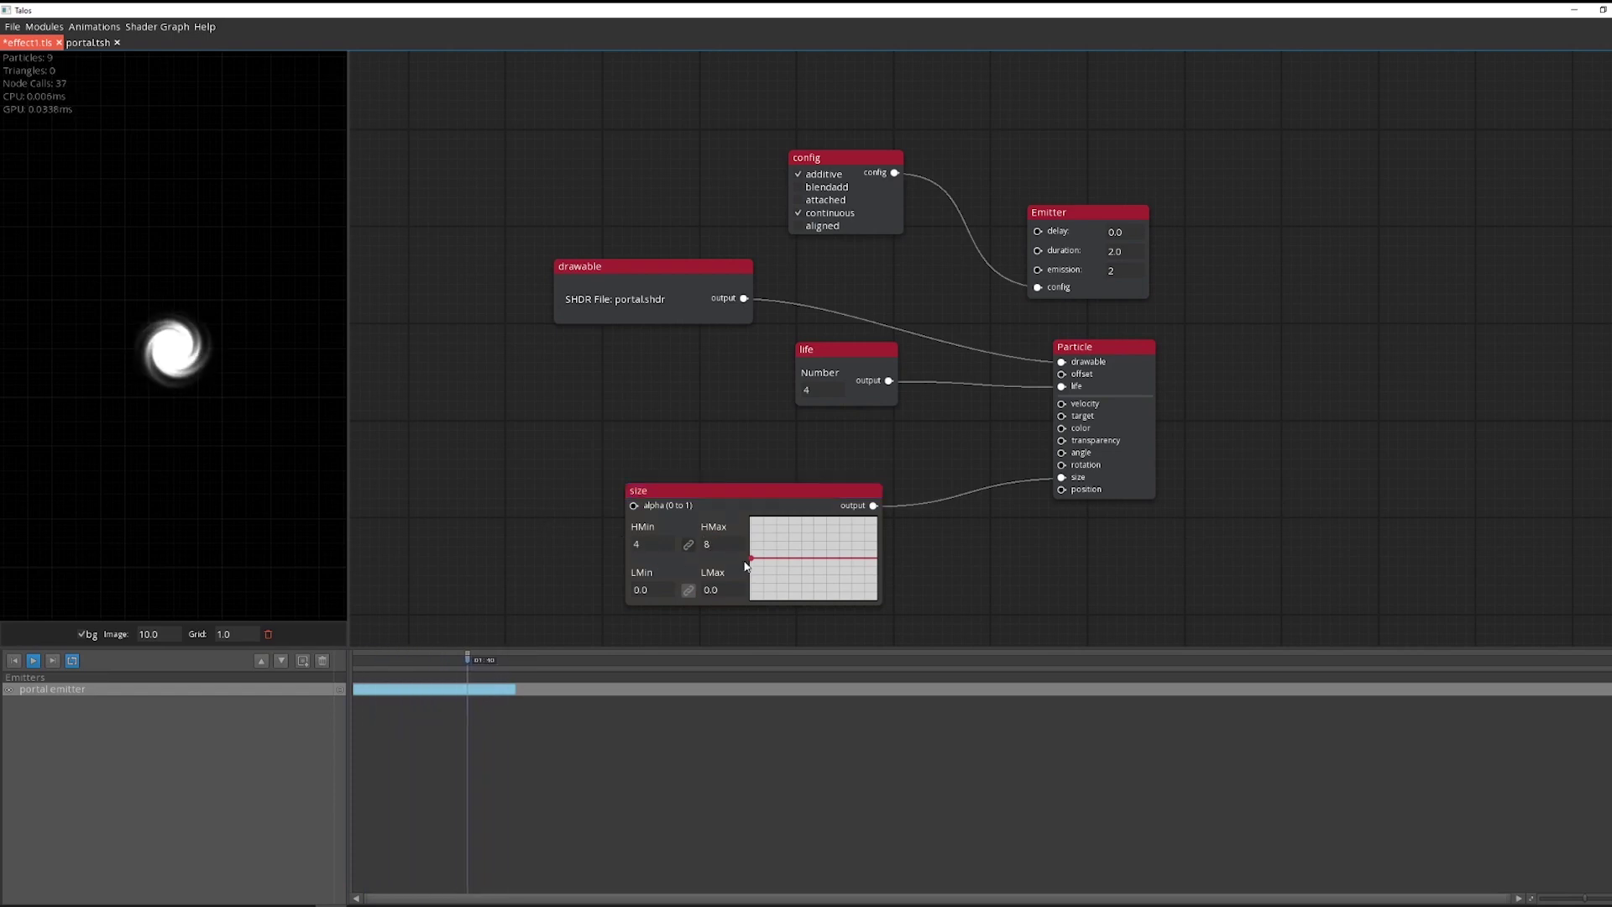
Shape the size curve to rise from zero through a middle point to the maximum, and move the size module lower
{"action": "left_click_drag", "start_coordinate": [750, 557], "coordinate": [729, 607]}
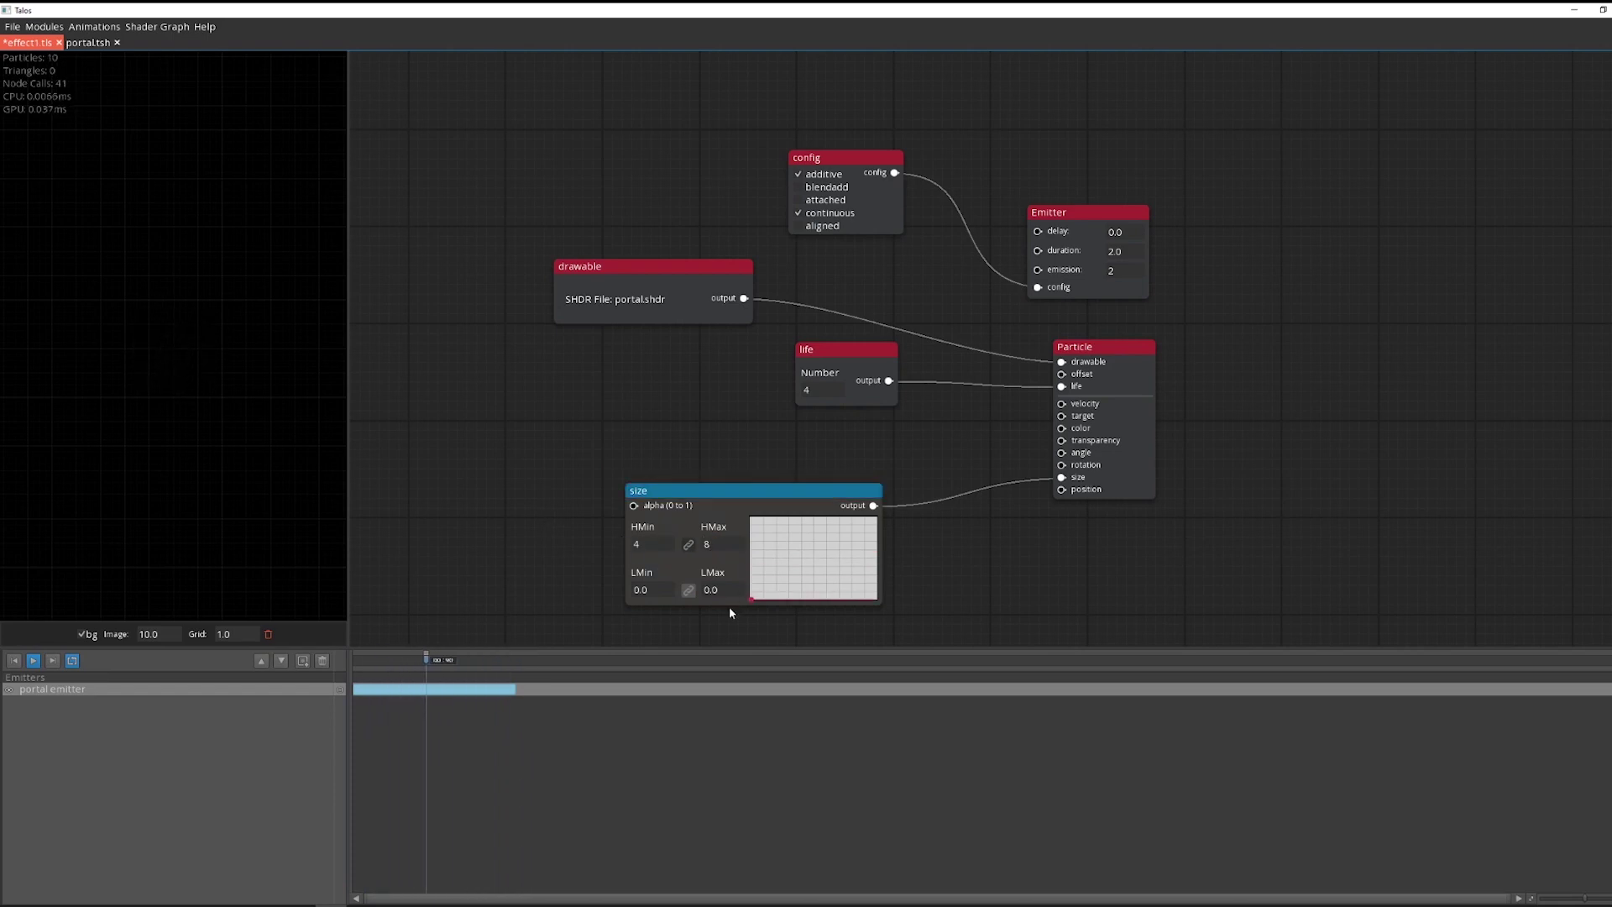
{"action": "left_click", "coordinate": [792, 550]}
{"action": "left_click_drag", "start_coordinate": [876, 550], "coordinate": [933, 500]}
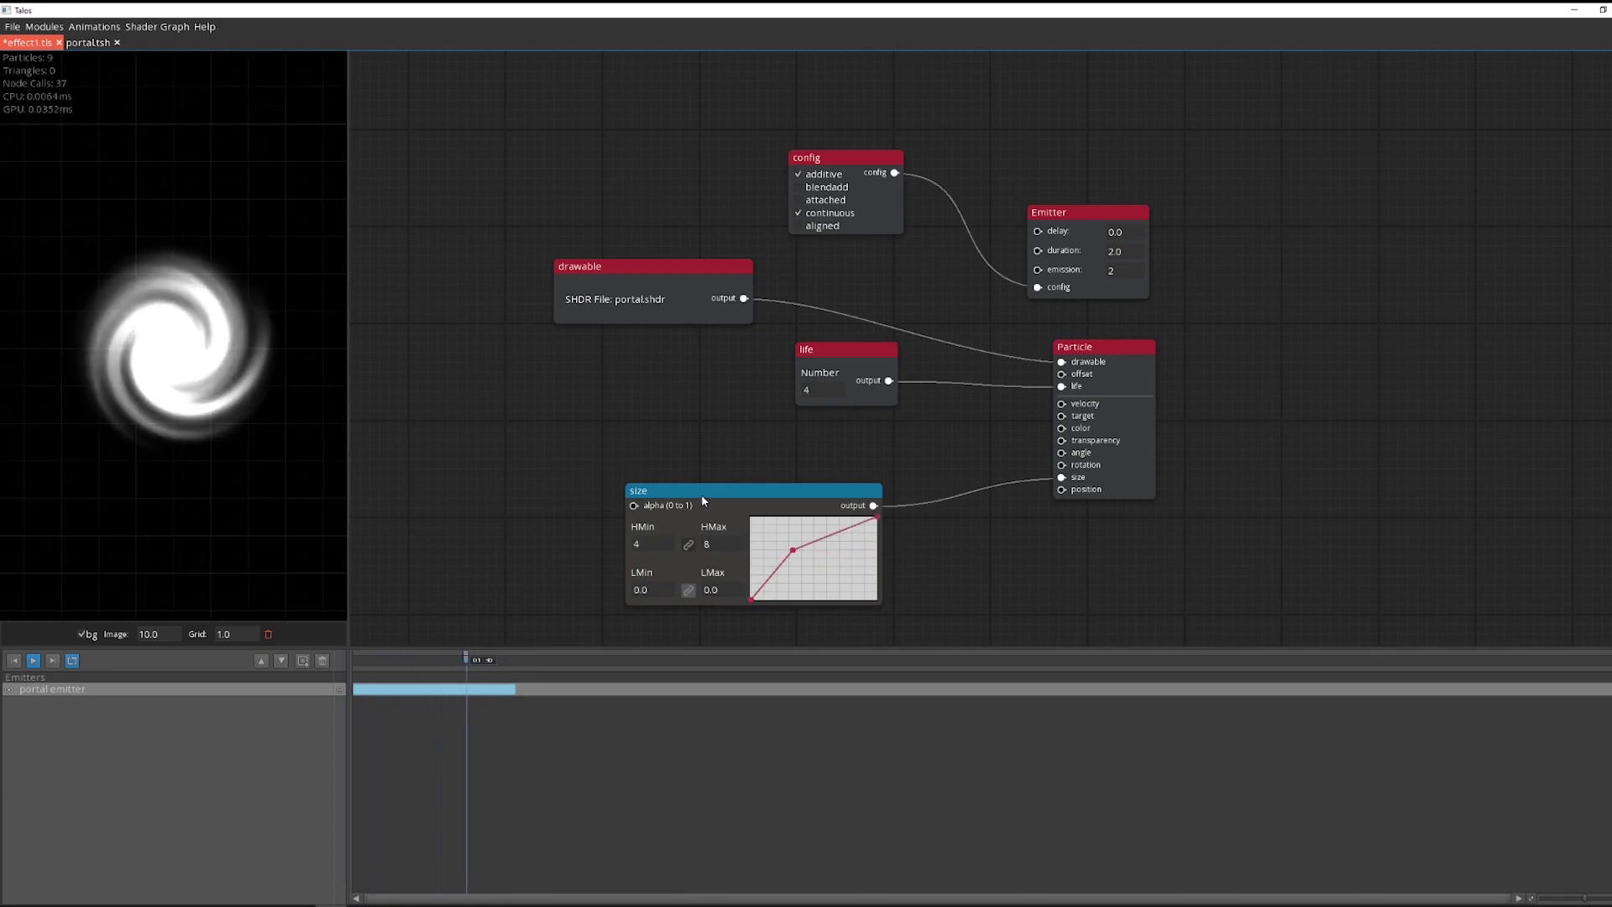
{"action": "left_click_drag", "start_coordinate": [702, 495], "coordinate": [694, 612]}
Add a transparency curve to the Particle that starts at zero, peaks early and falls to zero at the end, placed above the size module
{"action": "left_click_drag", "start_coordinate": [790, 592], "coordinate": [773, 492]}
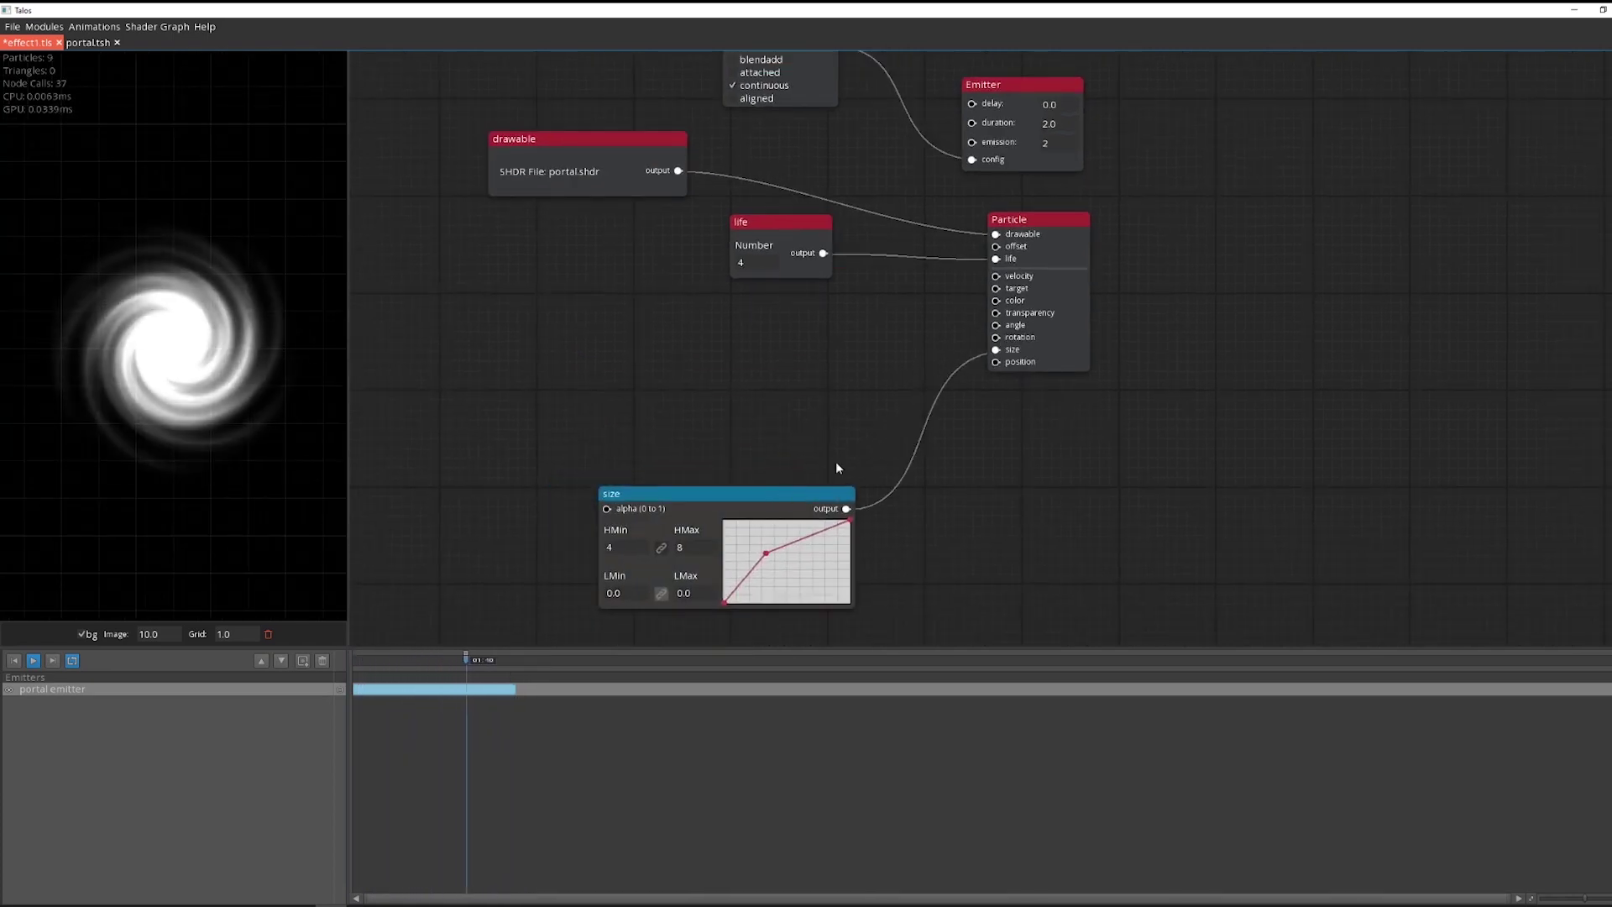
{"action": "left_click_drag", "start_coordinate": [995, 314], "coordinate": [853, 318]}
{"action": "left_click_drag", "start_coordinate": [775, 353], "coordinate": [874, 381]}
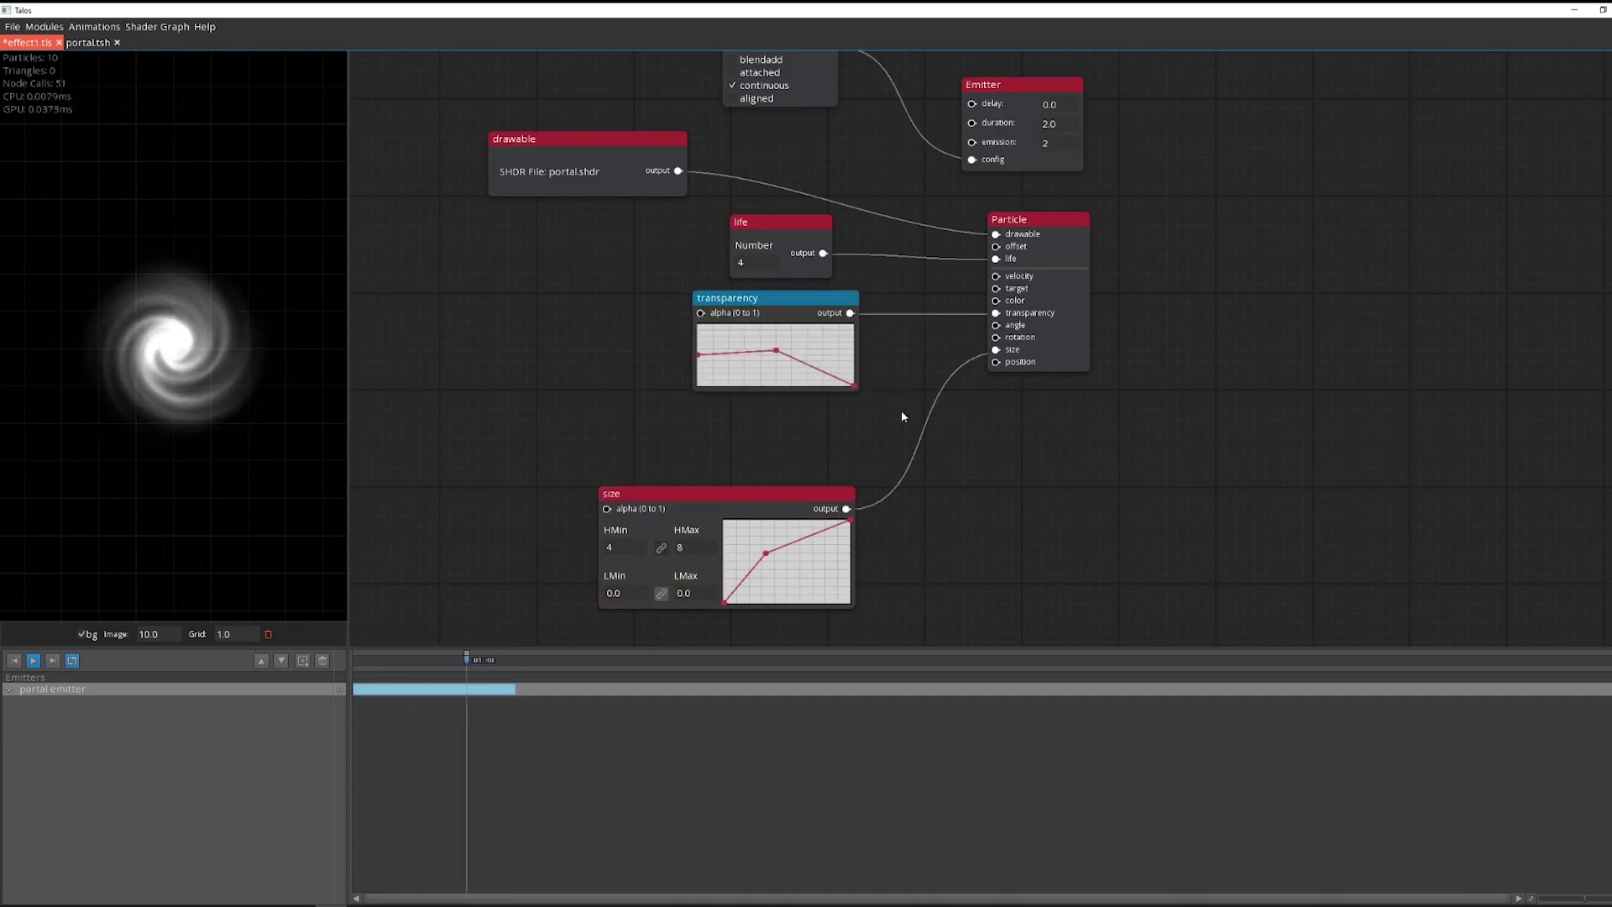
{"action": "left_click", "coordinate": [706, 333]}
{"action": "left_click_drag", "start_coordinate": [707, 334], "coordinate": [687, 395]}
{"action": "left_click_drag", "start_coordinate": [776, 350], "coordinate": [725, 324]}
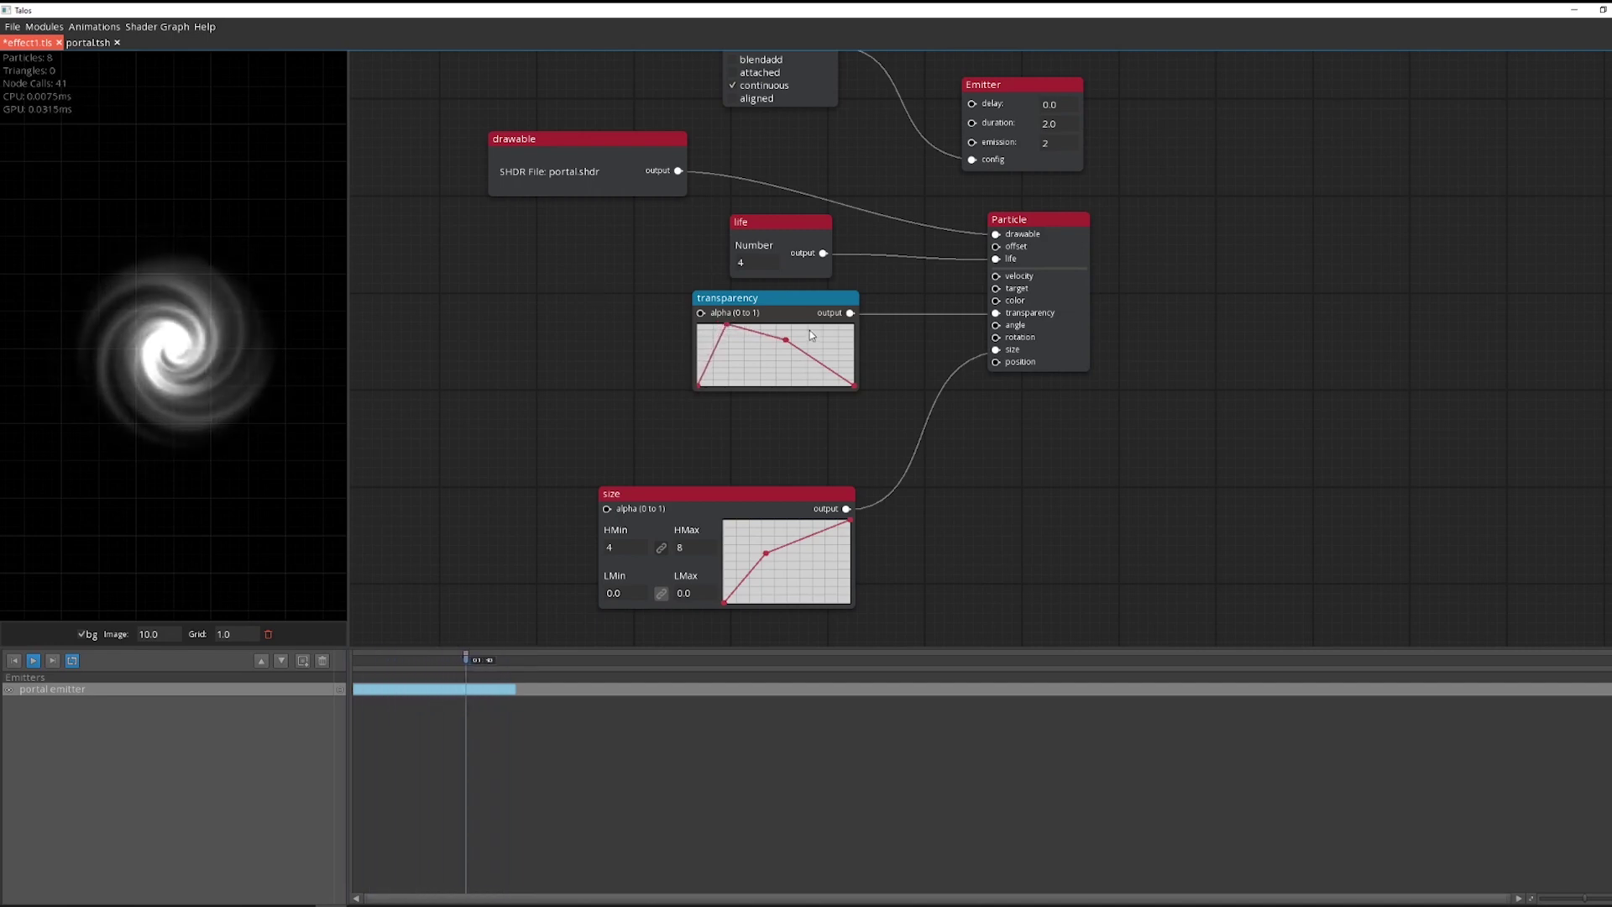
{"action": "left_click_drag", "start_coordinate": [789, 343], "coordinate": [805, 356]}
{"action": "left_click_drag", "start_coordinate": [561, 361], "coordinate": [583, 345]}
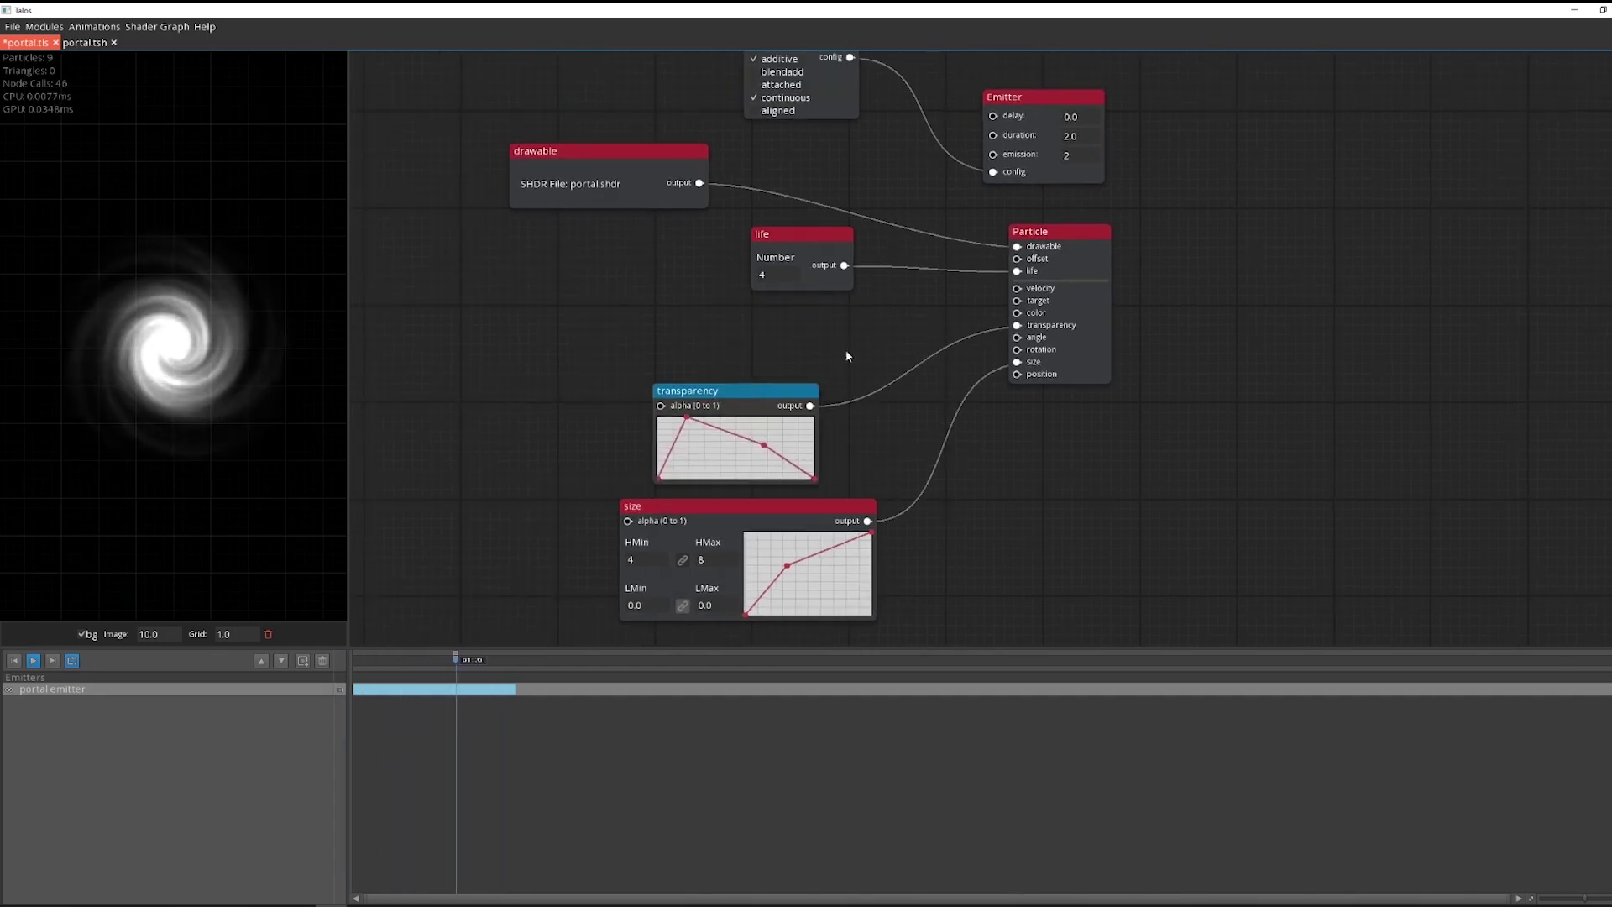
Add a Color module set to RGB 3, 154, 255 on the Particle's color input and place it below the drawable module
{"action": "left_click_drag", "start_coordinate": [1019, 315], "coordinate": [456, 343]}
{"action": "type", "text": "color"}
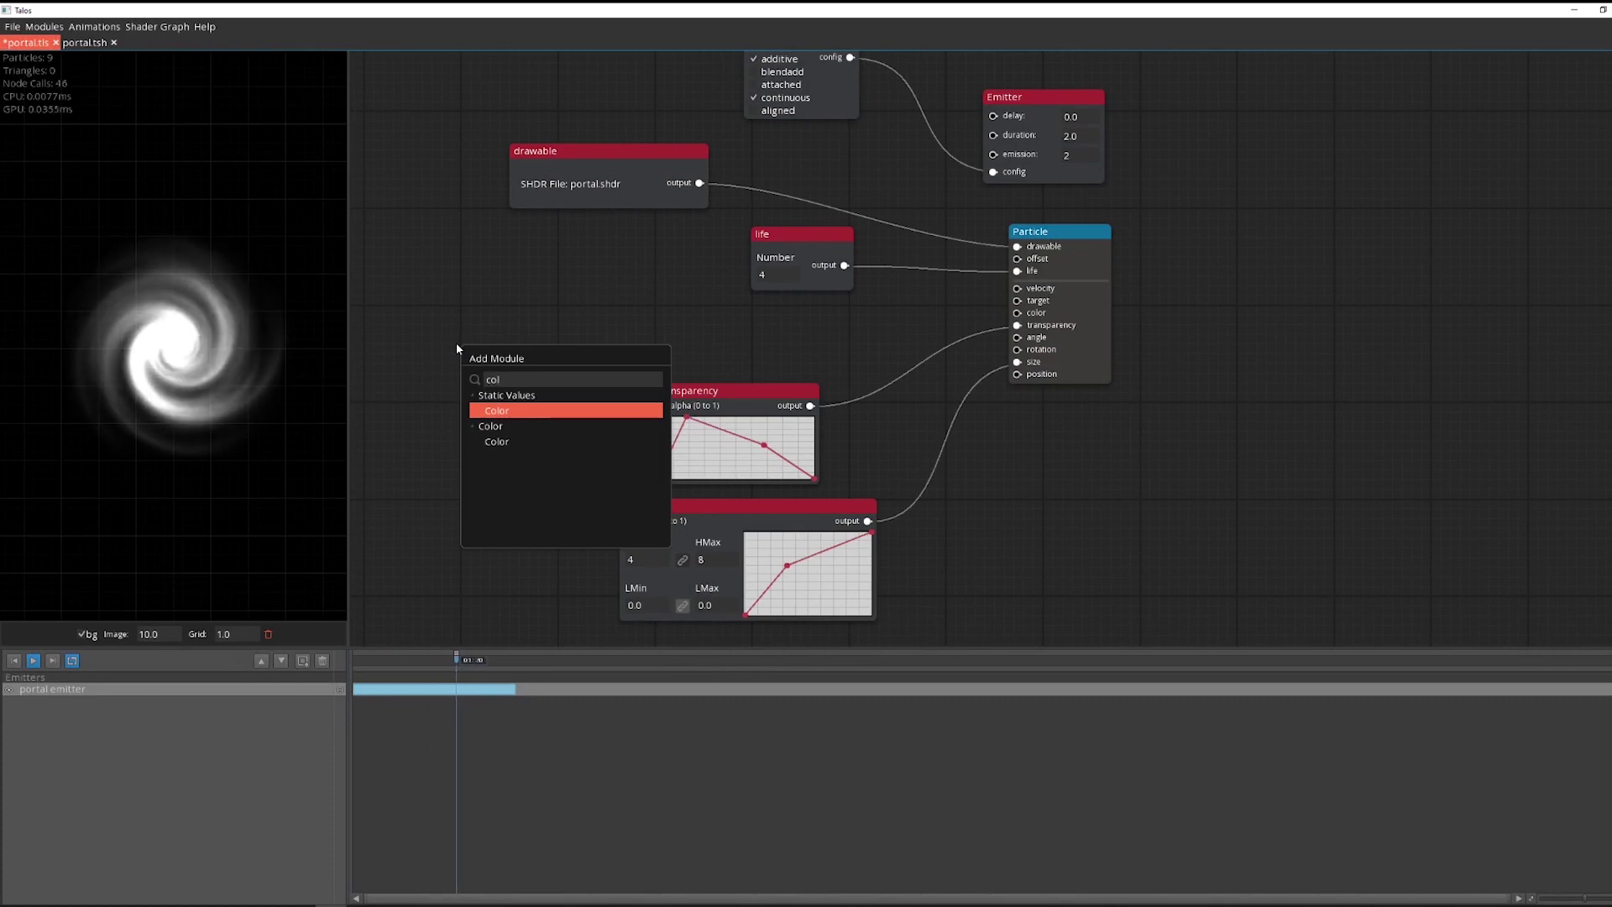
{"action": "key", "text": "Return"}
{"action": "left_click", "coordinate": [466, 348]}
{"action": "mouse_move", "coordinate": [760, 418]}
{"action": "left_mouse_down"}
{"action": "mouse_move", "coordinate": [754, 447]}
{"action": "mouse_move", "coordinate": [805, 412]}
{"action": "mouse_move", "coordinate": [808, 464]}
{"action": "mouse_move", "coordinate": [804, 393]}
{"action": "left_mouse_up"}
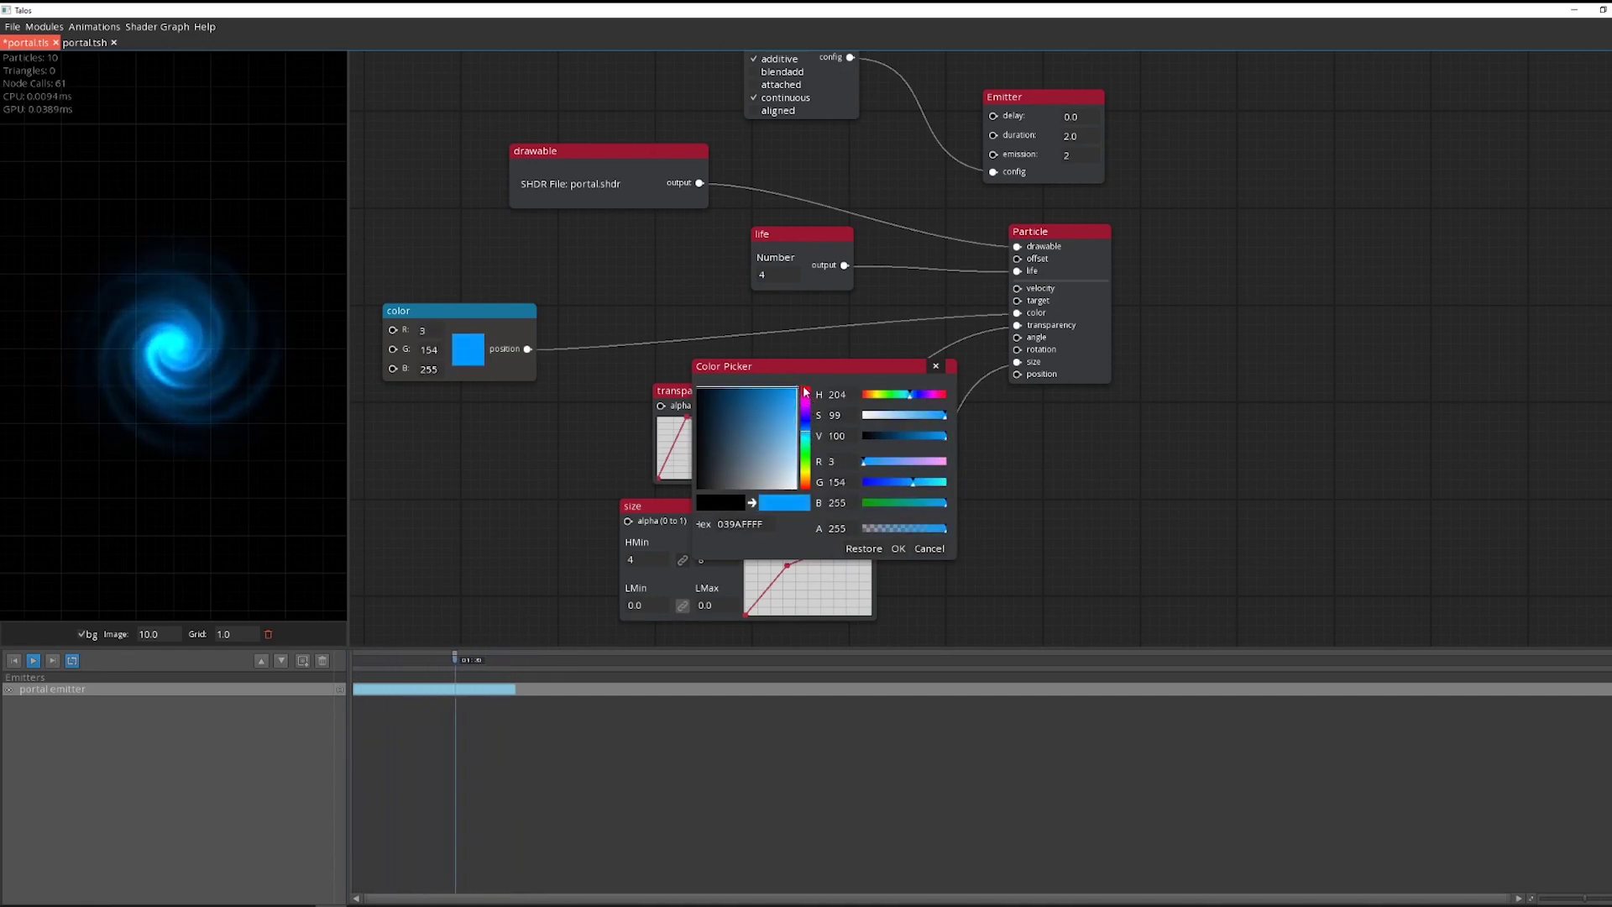
{"action": "left_click", "coordinate": [898, 549]}
{"action": "left_click_drag", "start_coordinate": [442, 430], "coordinate": [600, 384]}
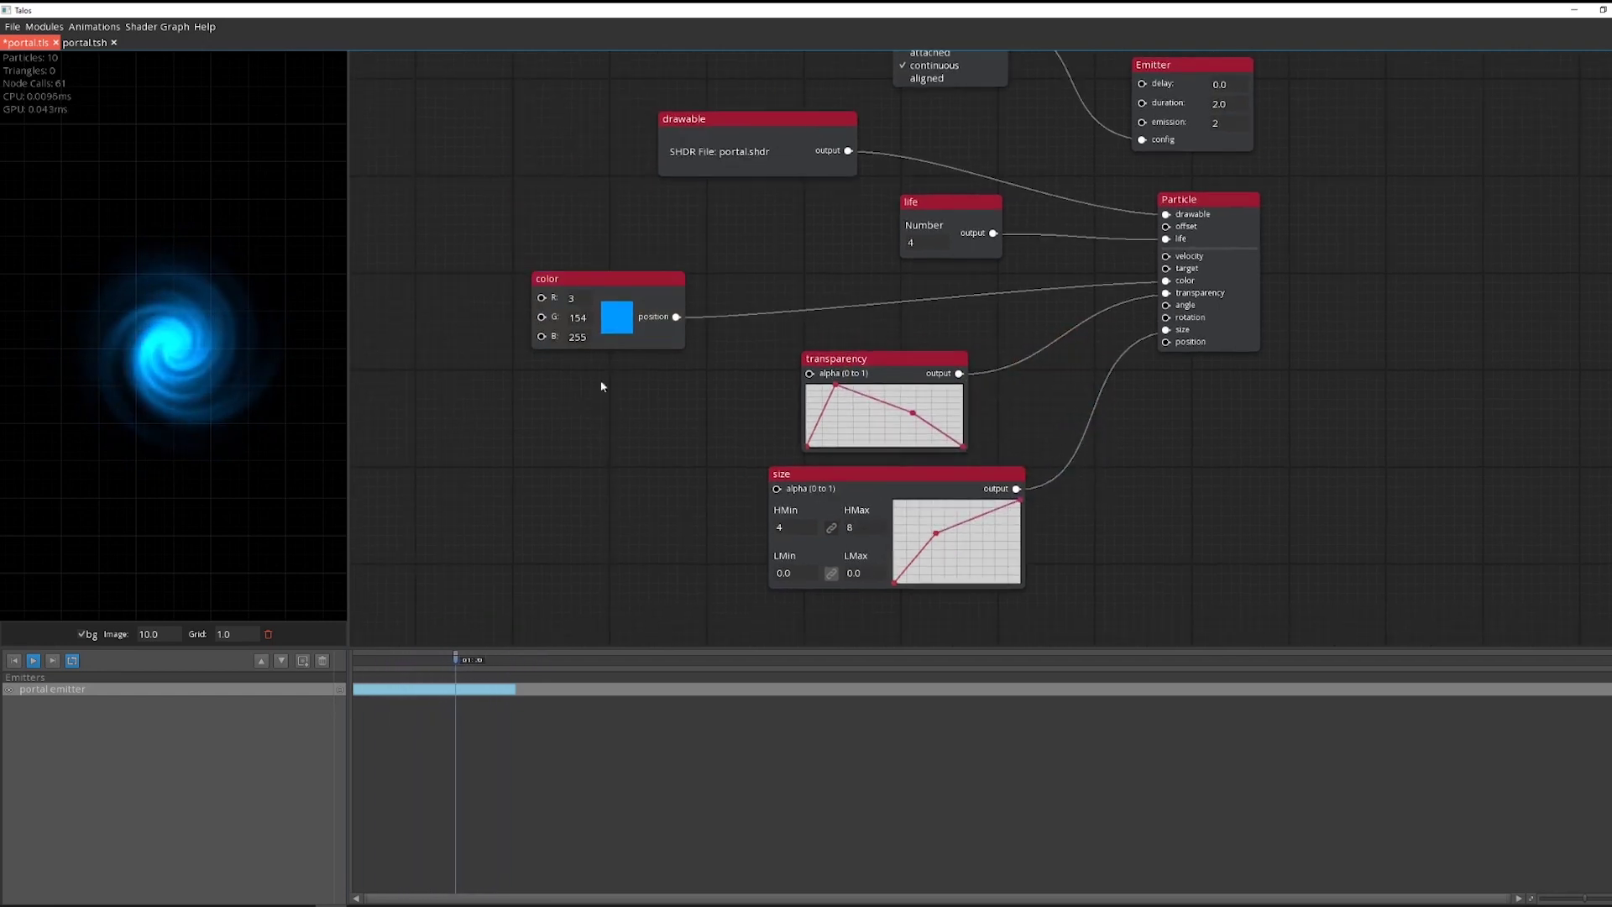
{"action": "left_click_drag", "start_coordinate": [623, 276], "coordinate": [570, 209]}
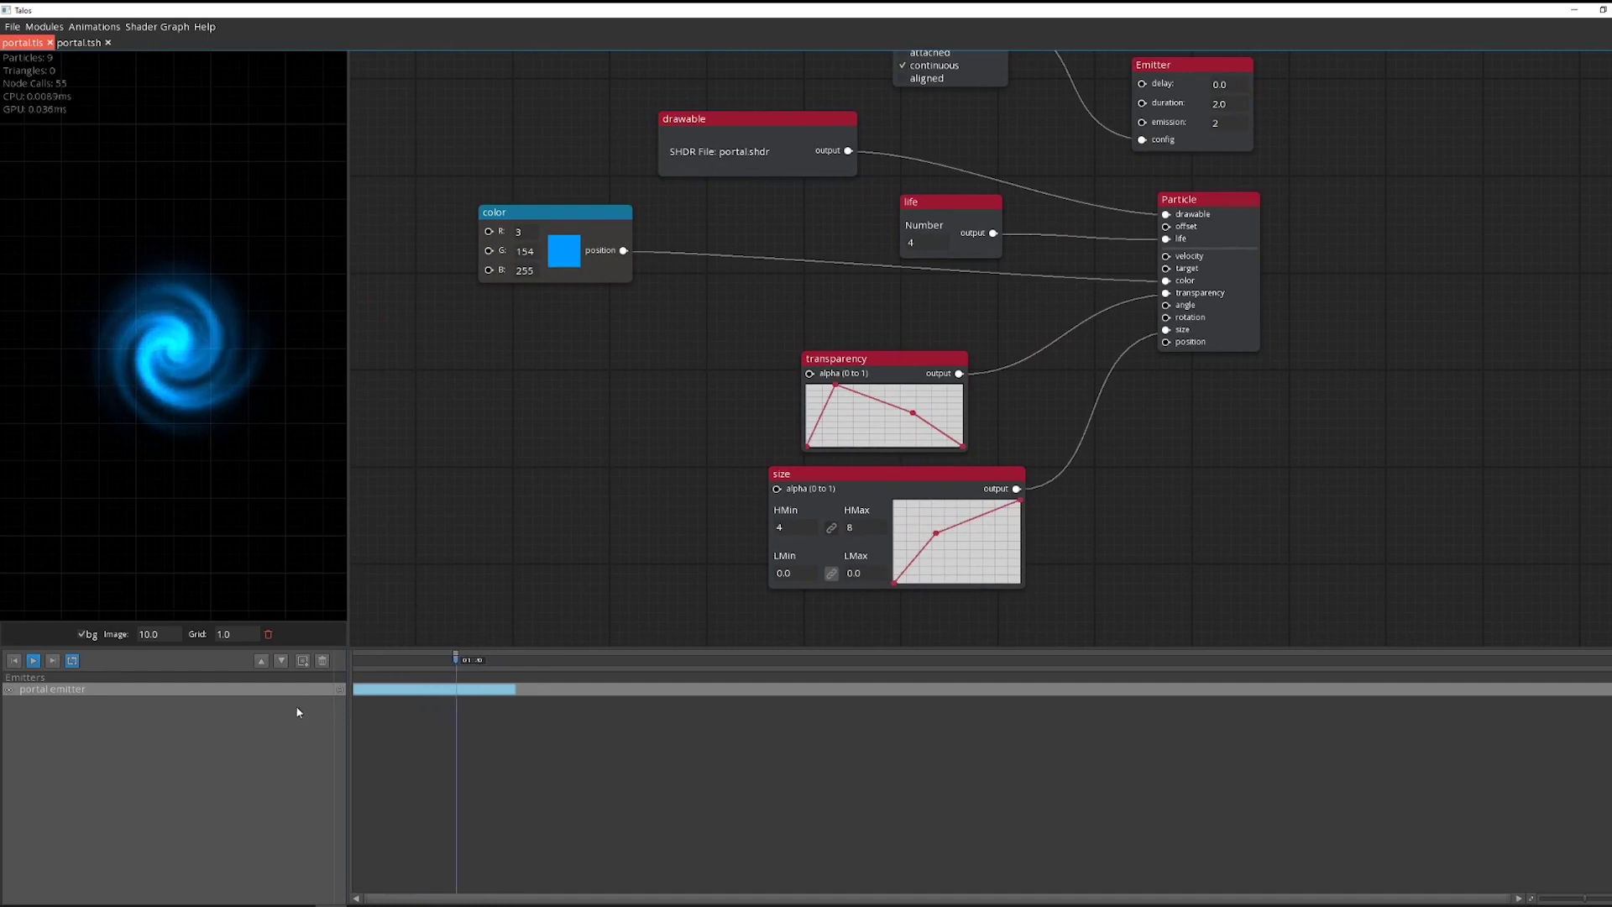
Add a second emitter to the effect and name it "glow"
{"action": "left_click", "coordinate": [303, 661]}
{"action": "double_click", "coordinate": [50, 704]}
{"action": "type", "text": "glow"}
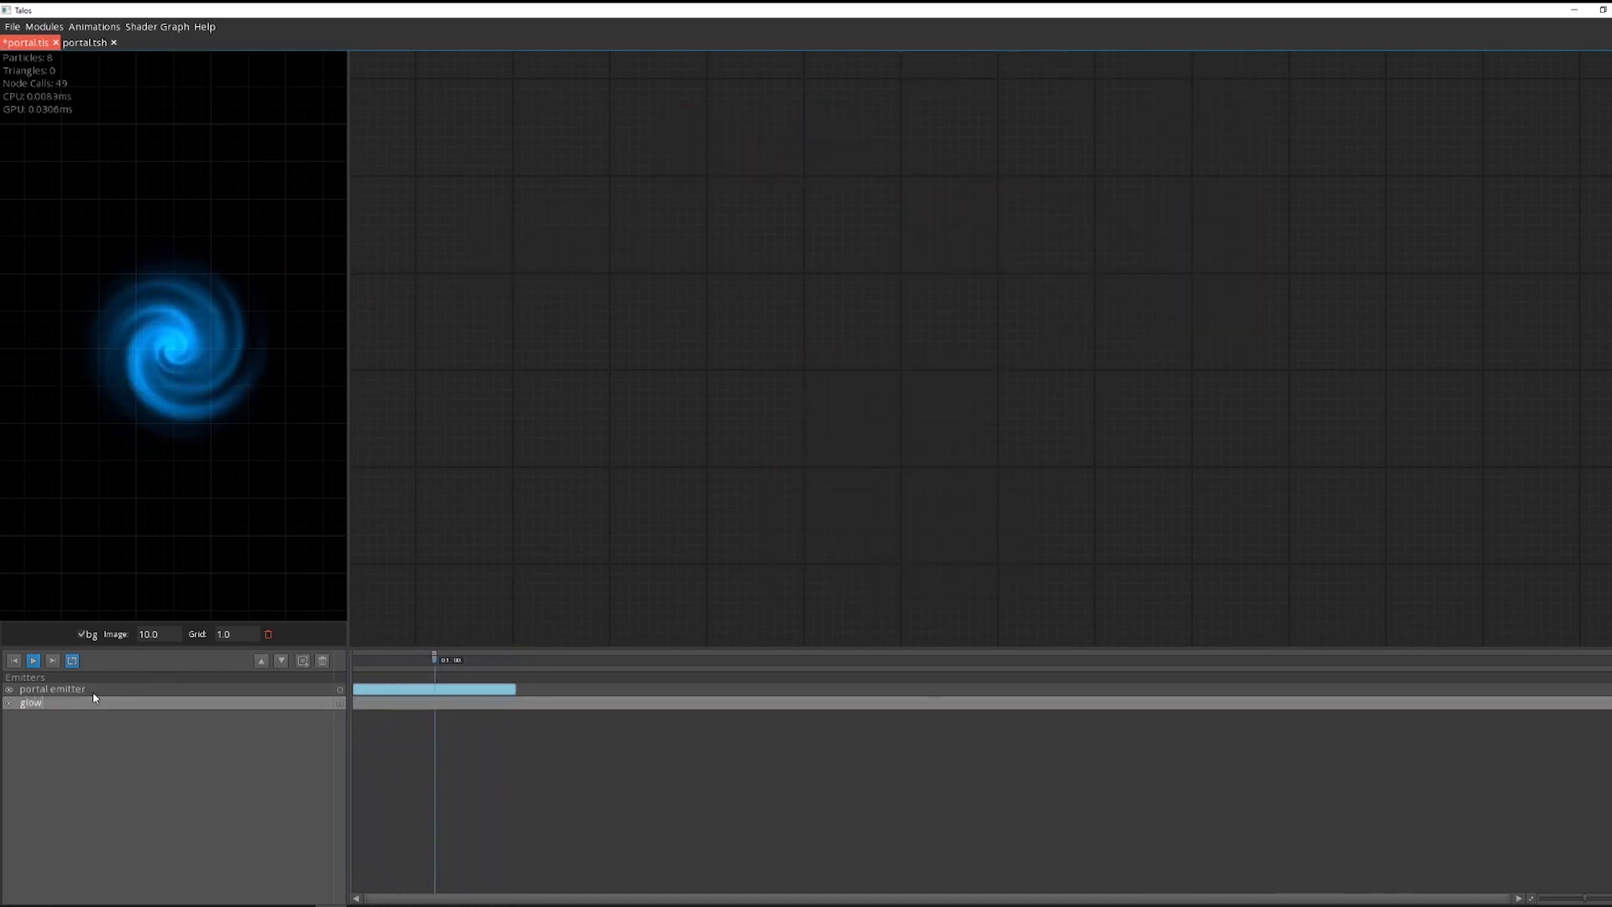
{"action": "key", "text": "Tab"}
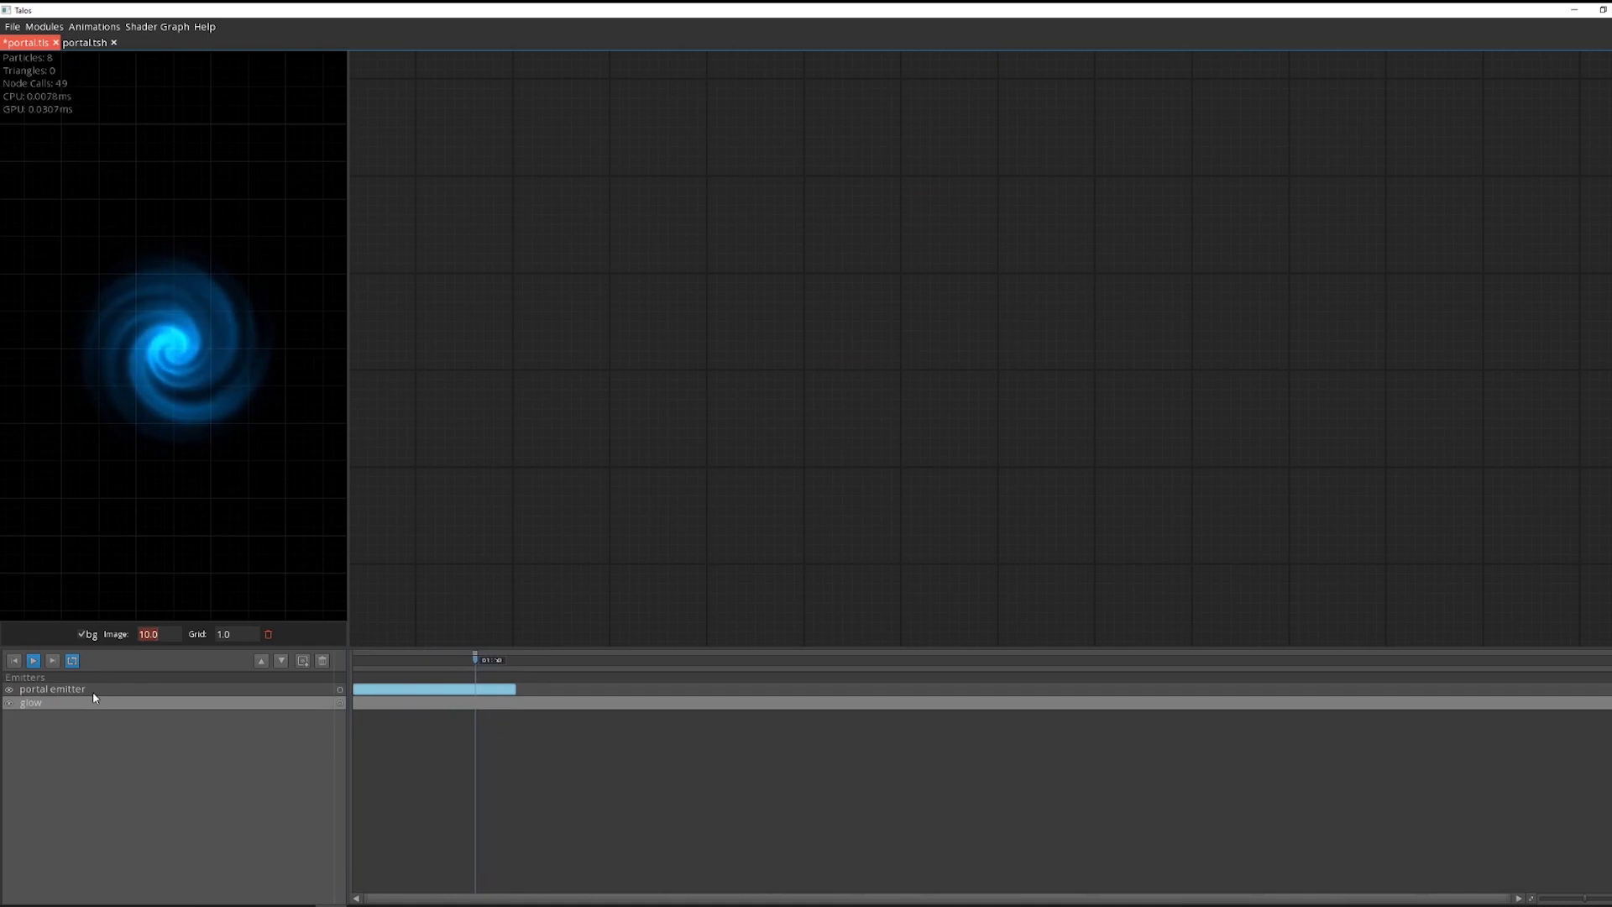
Add Particle and Emitter modules to the glow emitter and attach a config module with additive and continuous enabled
{"action": "right_click", "coordinate": [1081, 420]}
{"action": "type", "text": "e"}
{"action": "key", "text": "Return"}
{"action": "right_click", "coordinate": [1047, 241]}
{"action": "type", "text": "e"}
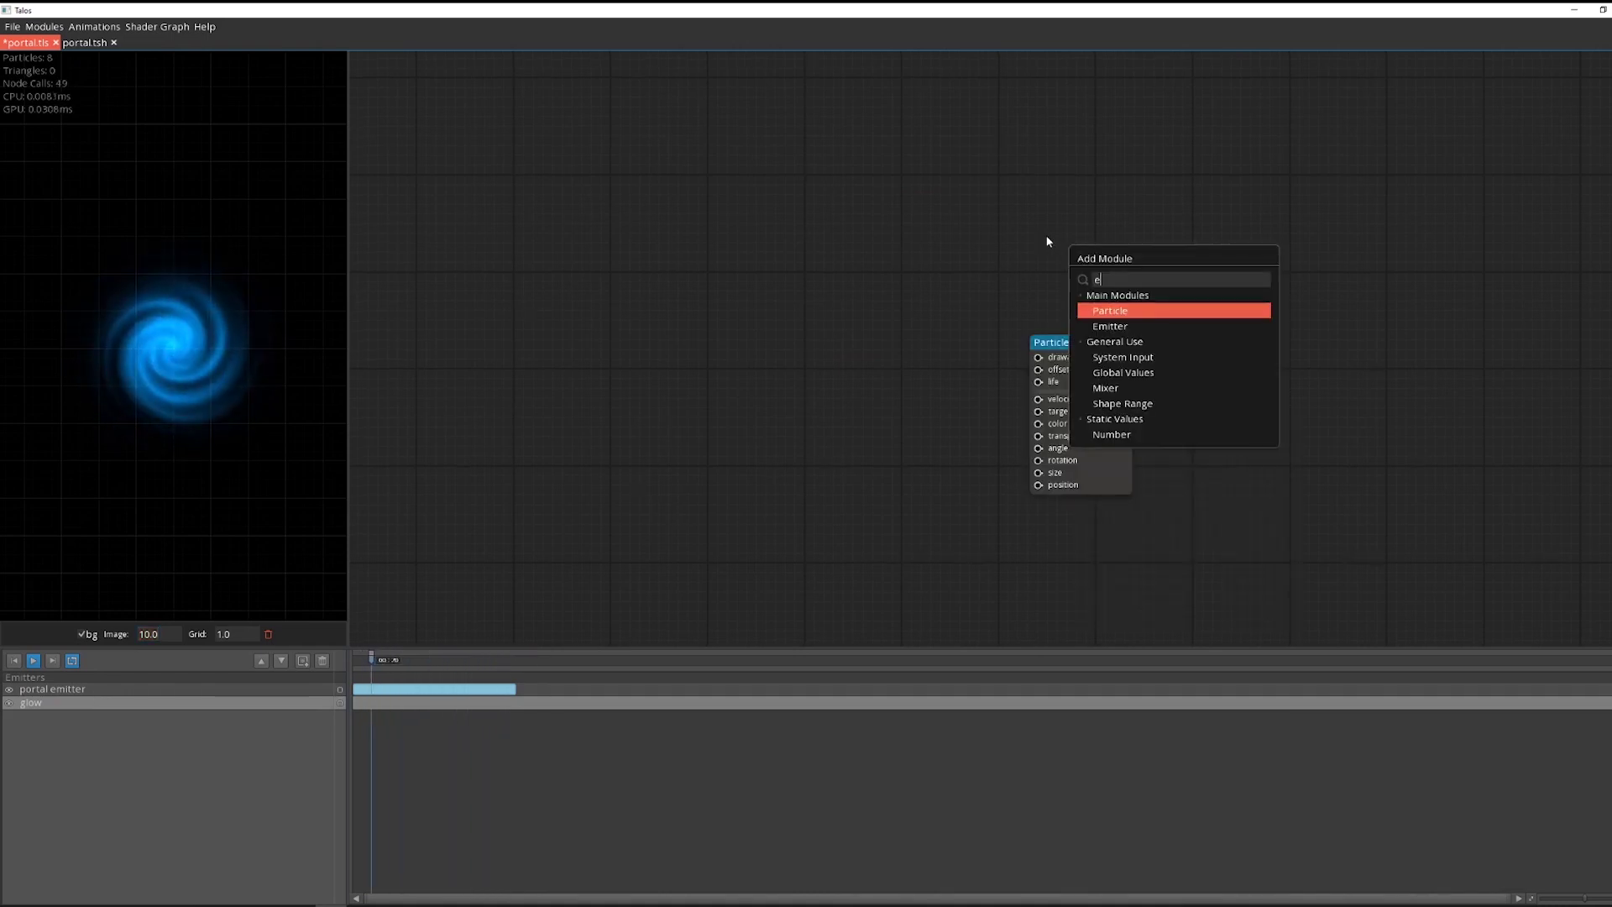
{"action": "type", "text": "mit"}
{"action": "key", "text": "Return"}
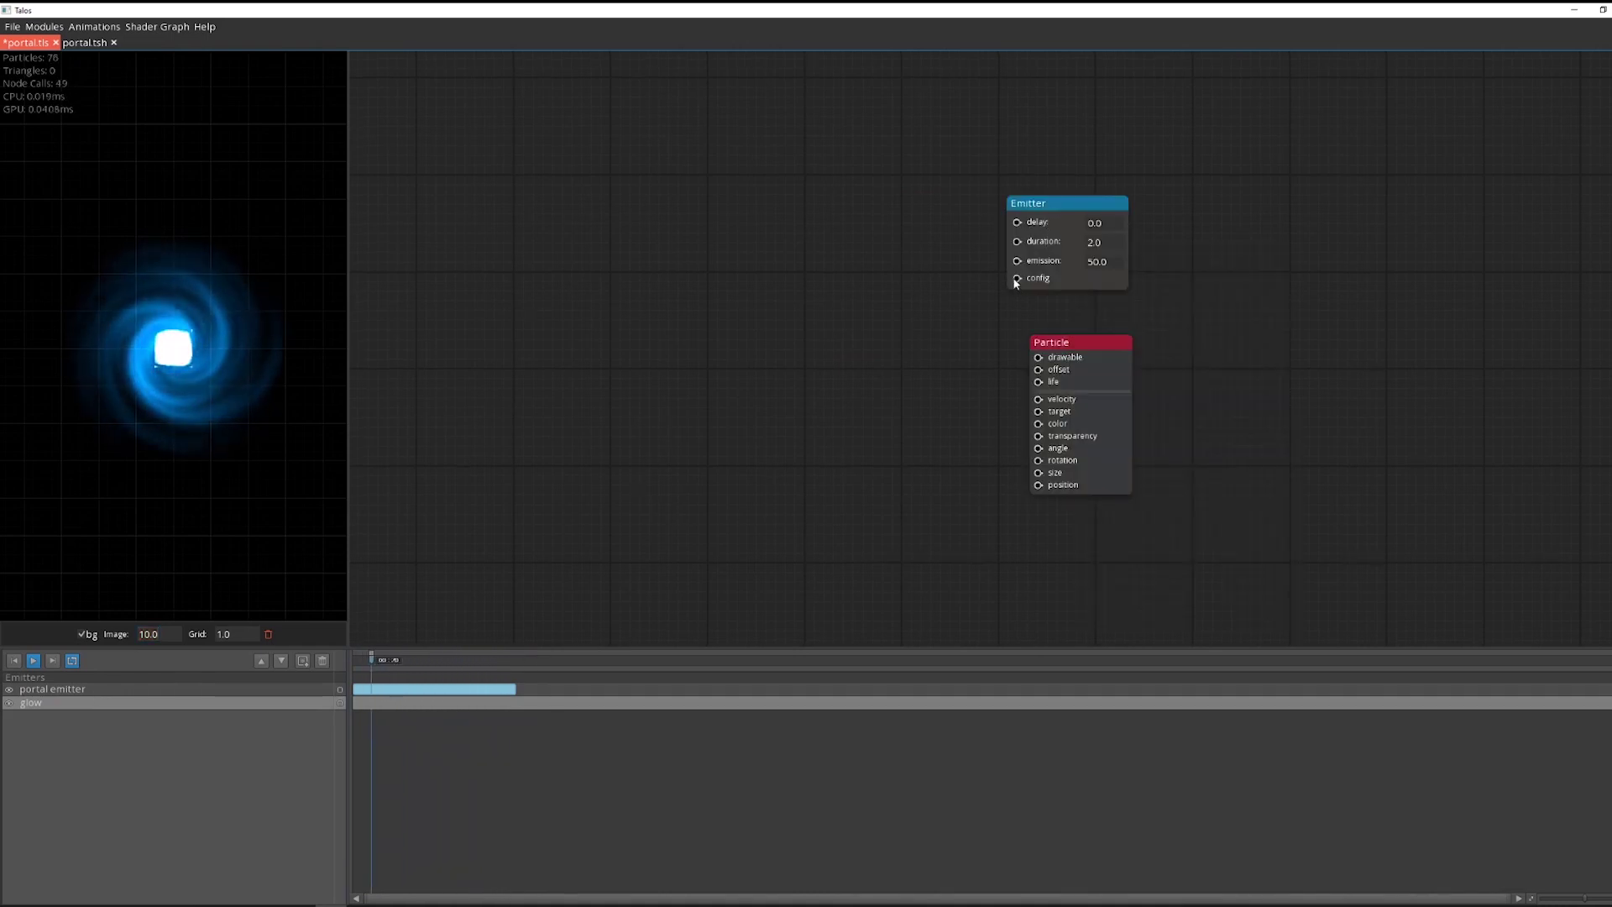
{"action": "left_click_drag", "start_coordinate": [1016, 280], "coordinate": [850, 212]}
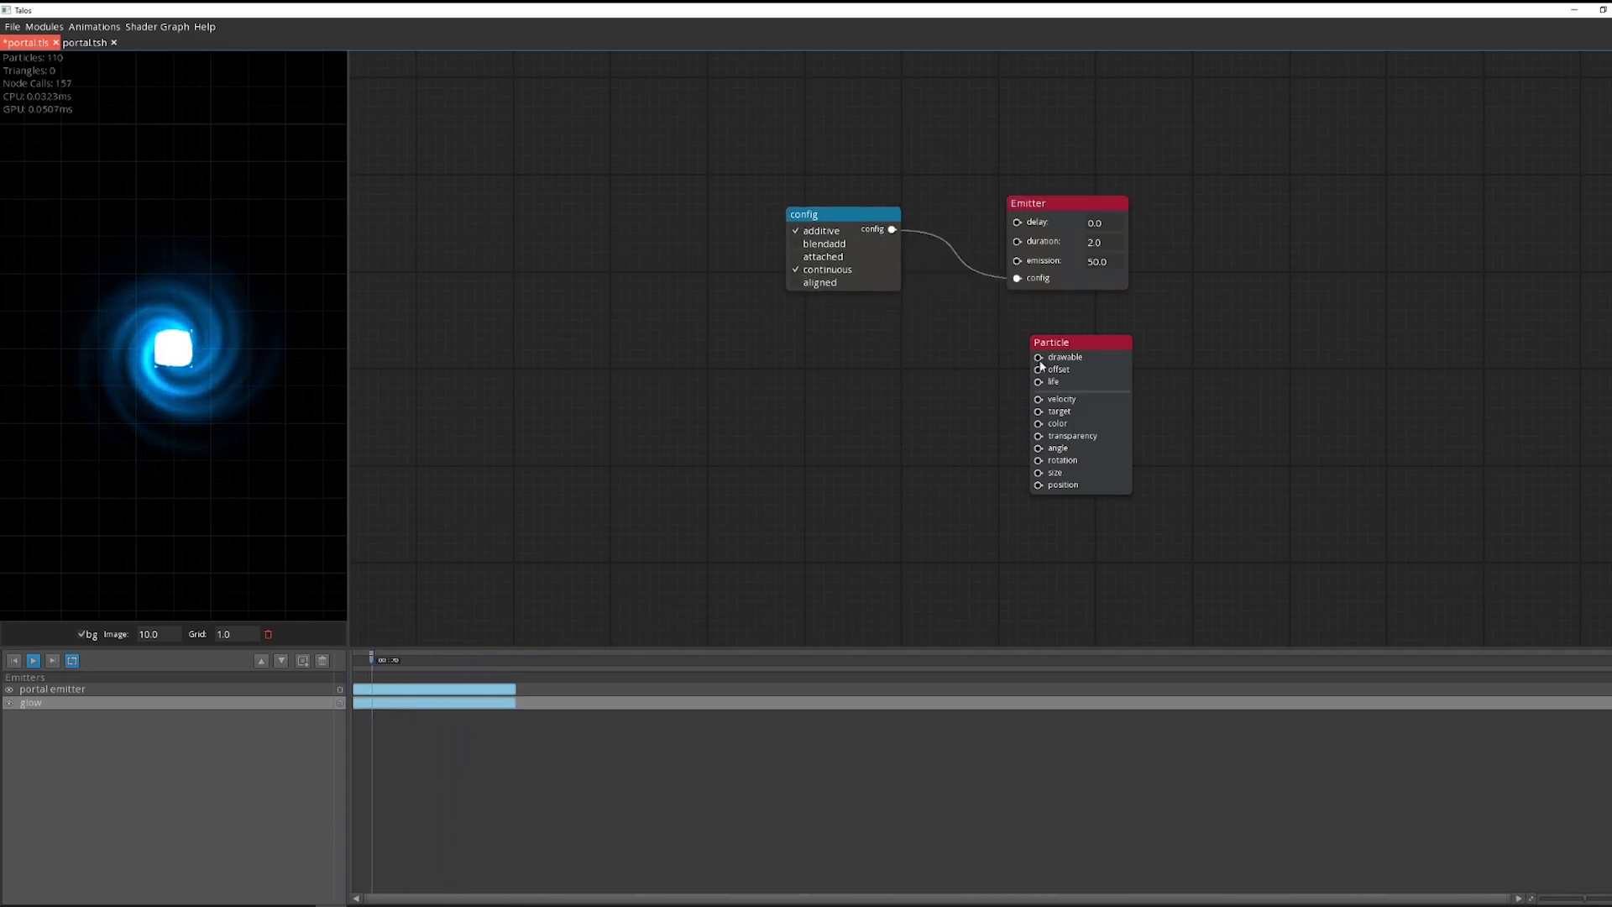
Add a drawable module to the Particle's drawable input and load glow-circle.png into it
{"action": "left_click_drag", "start_coordinate": [1039, 359], "coordinate": [895, 358]}
{"action": "mouse_move", "coordinate": [110, 905]}
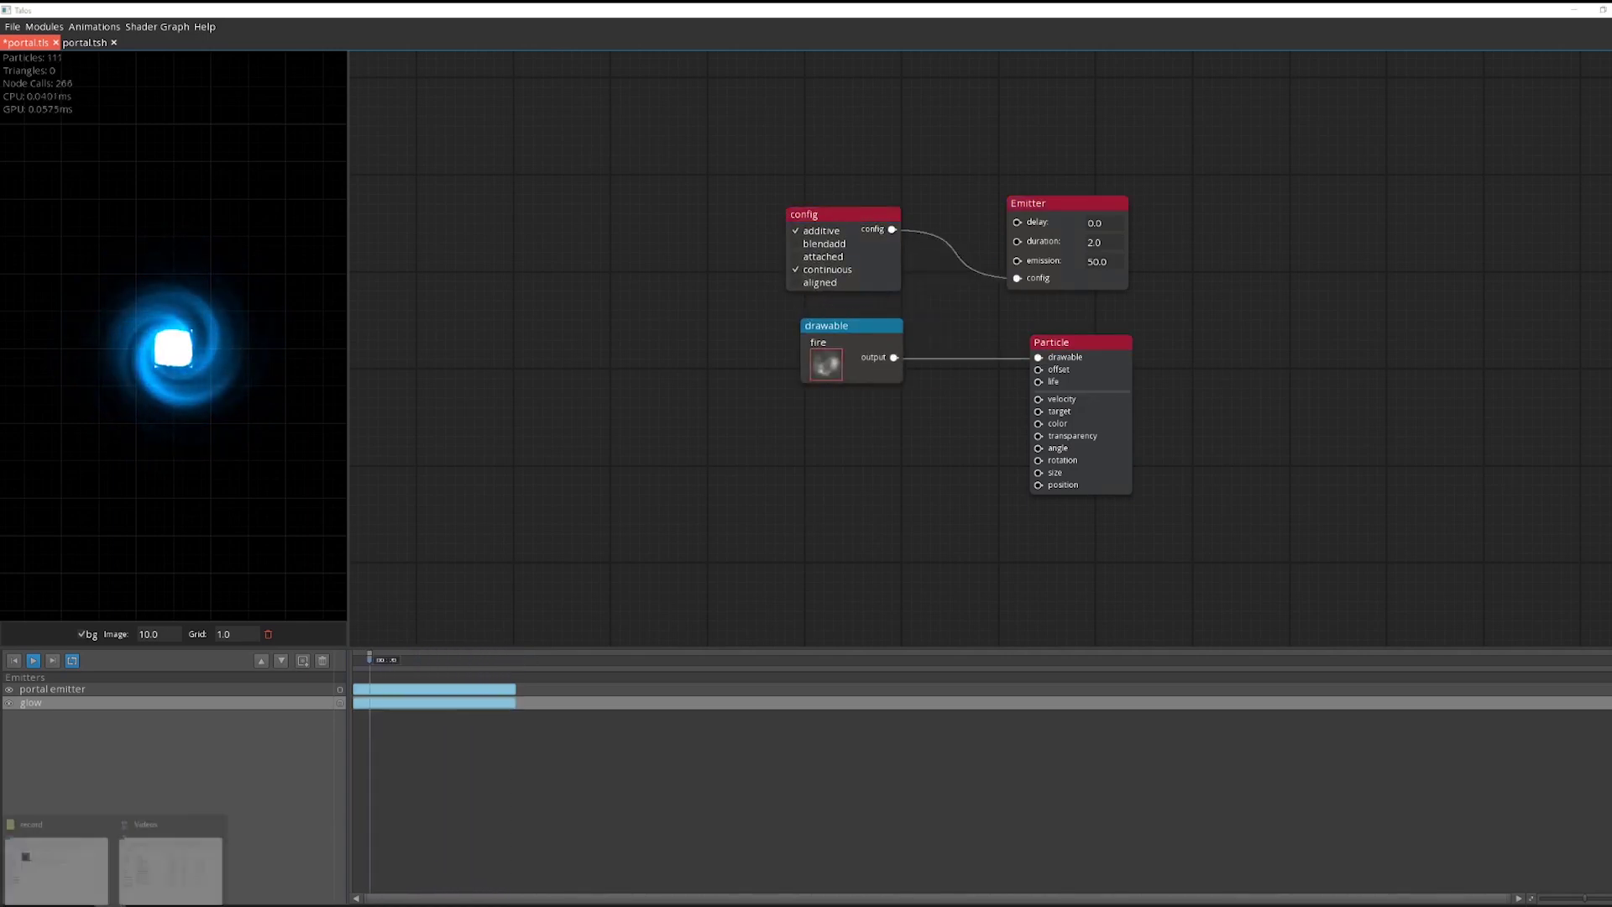
{"action": "left_click", "coordinate": [77, 855]}
{"action": "left_click_drag", "start_coordinate": [705, 280], "coordinate": [705, 507]}
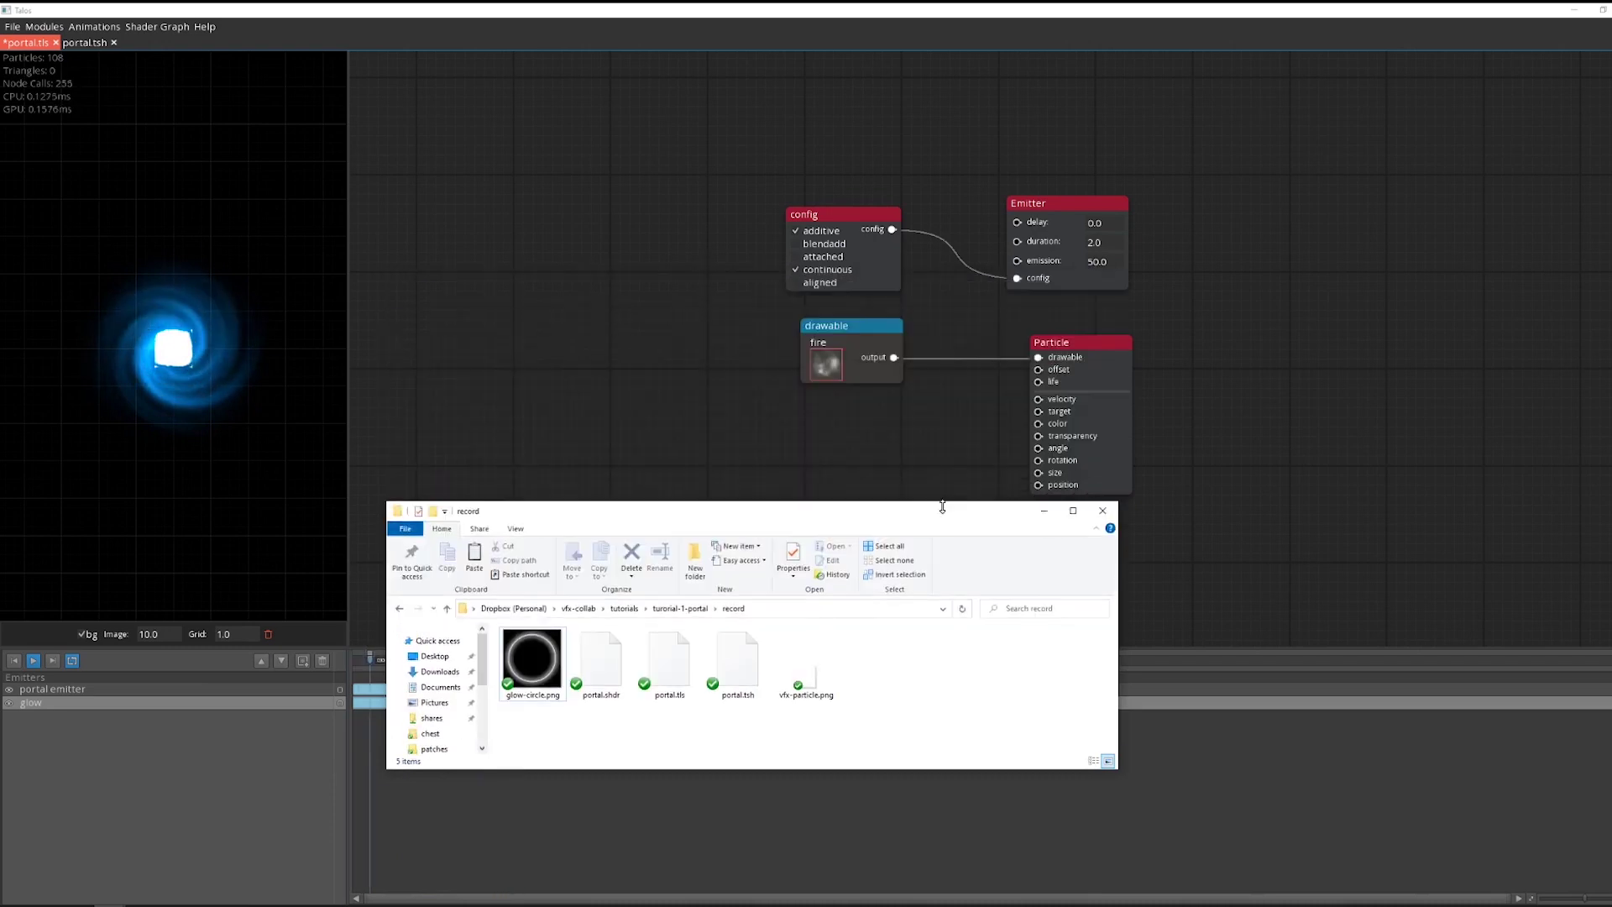
{"action": "left_click_drag", "start_coordinate": [532, 655], "coordinate": [745, 429]}
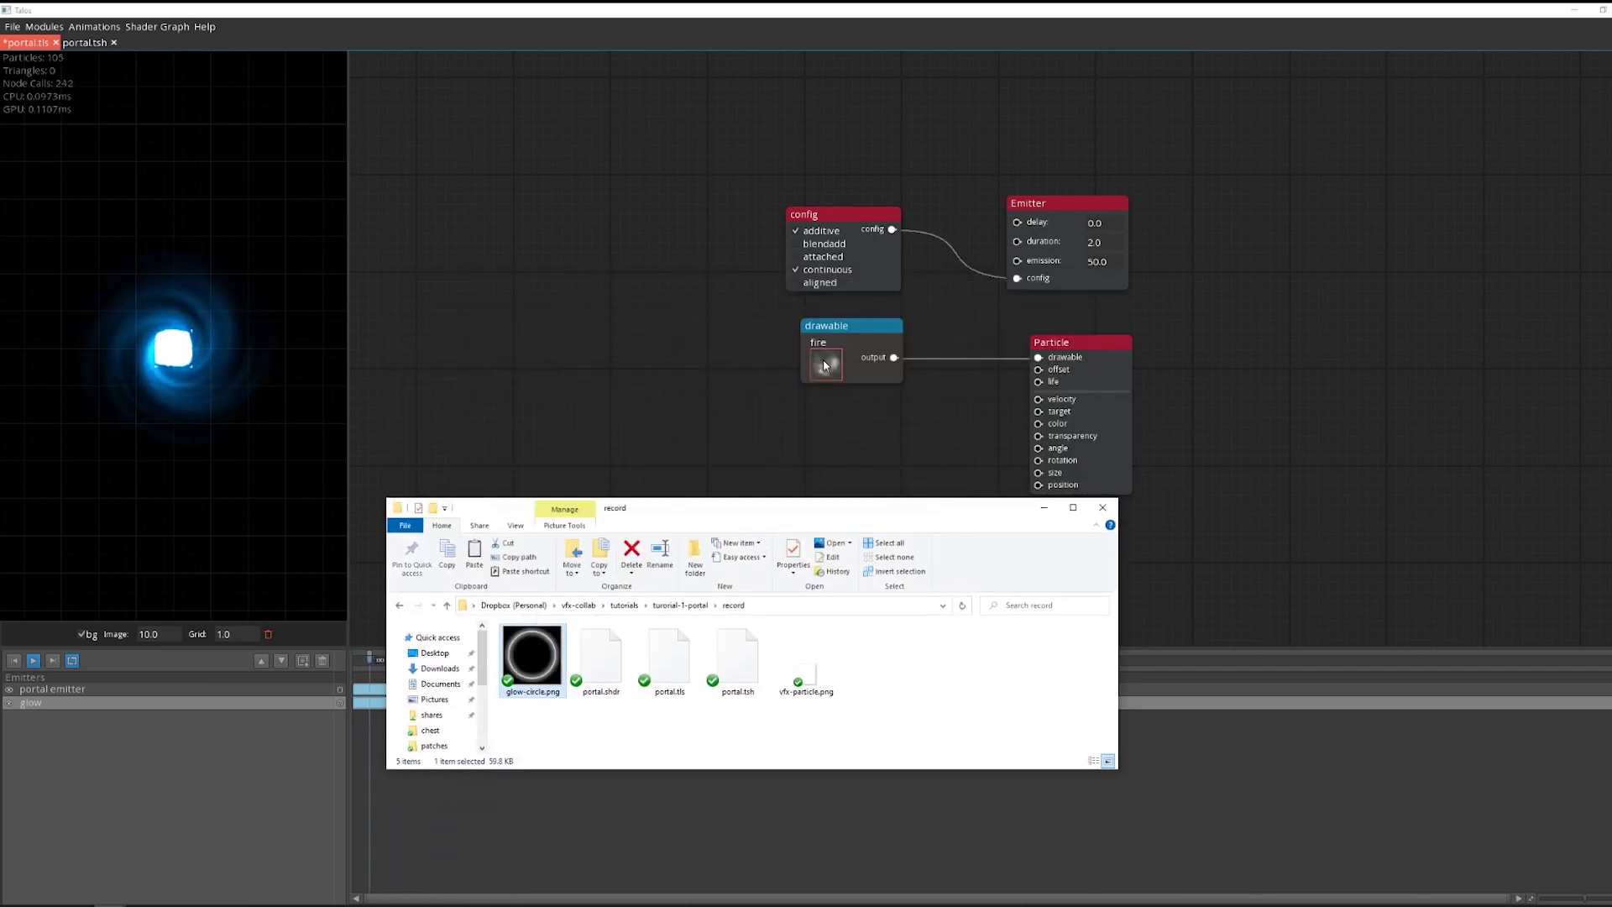
{"action": "left_click_drag", "start_coordinate": [823, 360], "coordinate": [824, 363]}
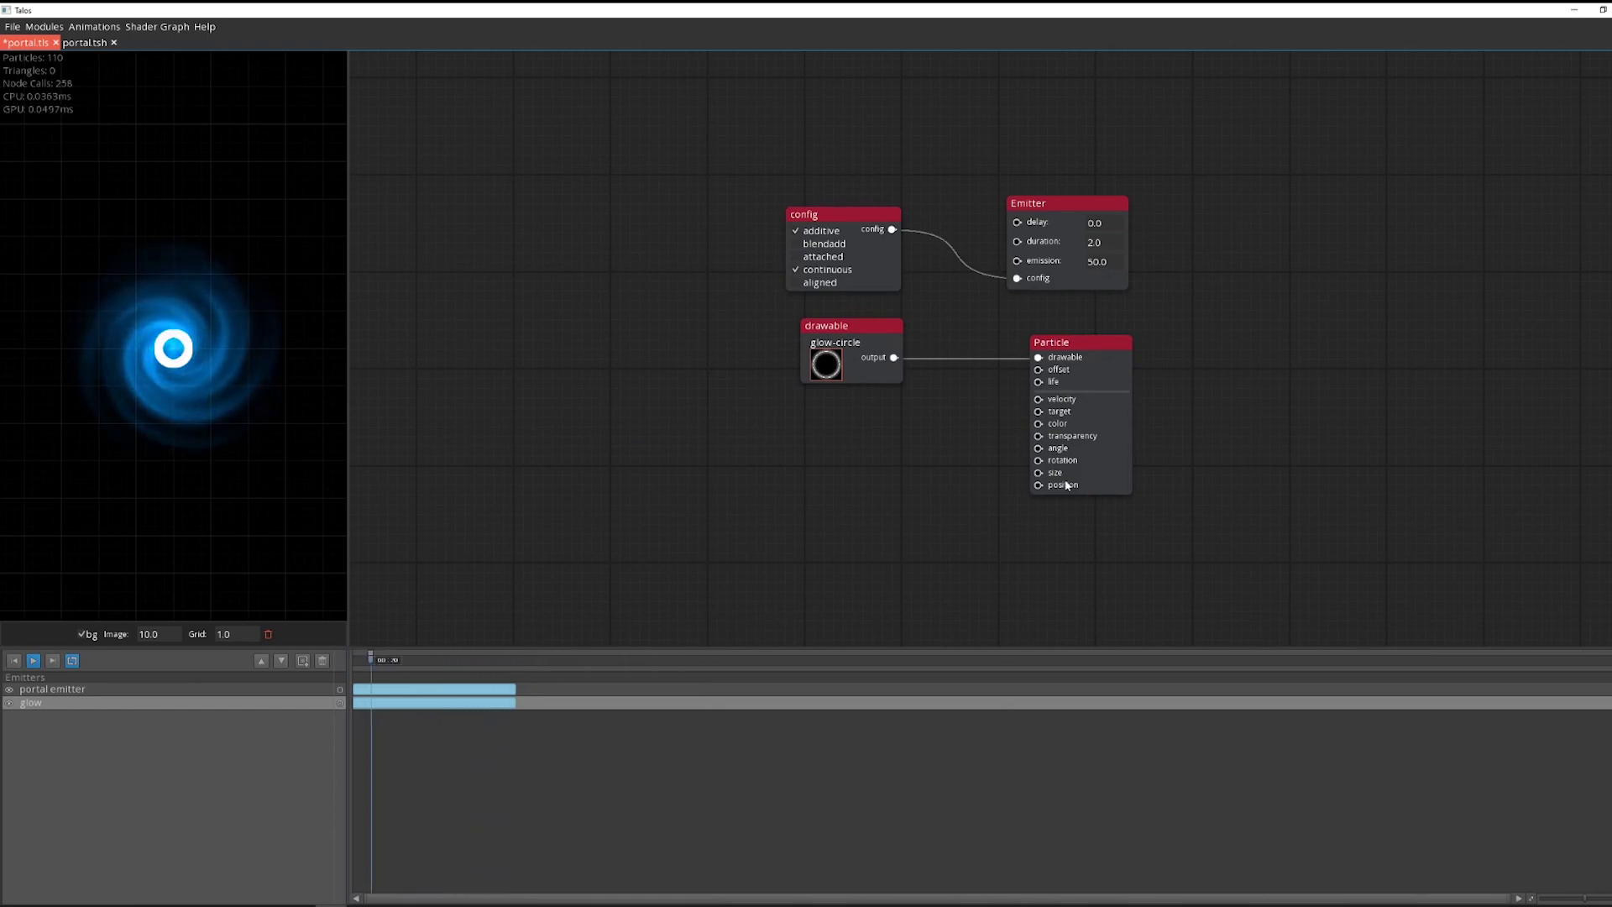
Add a static number of 4.5 to the Particle's size input and place the module lower in the graph
{"action": "left_click", "coordinate": [1039, 475]}
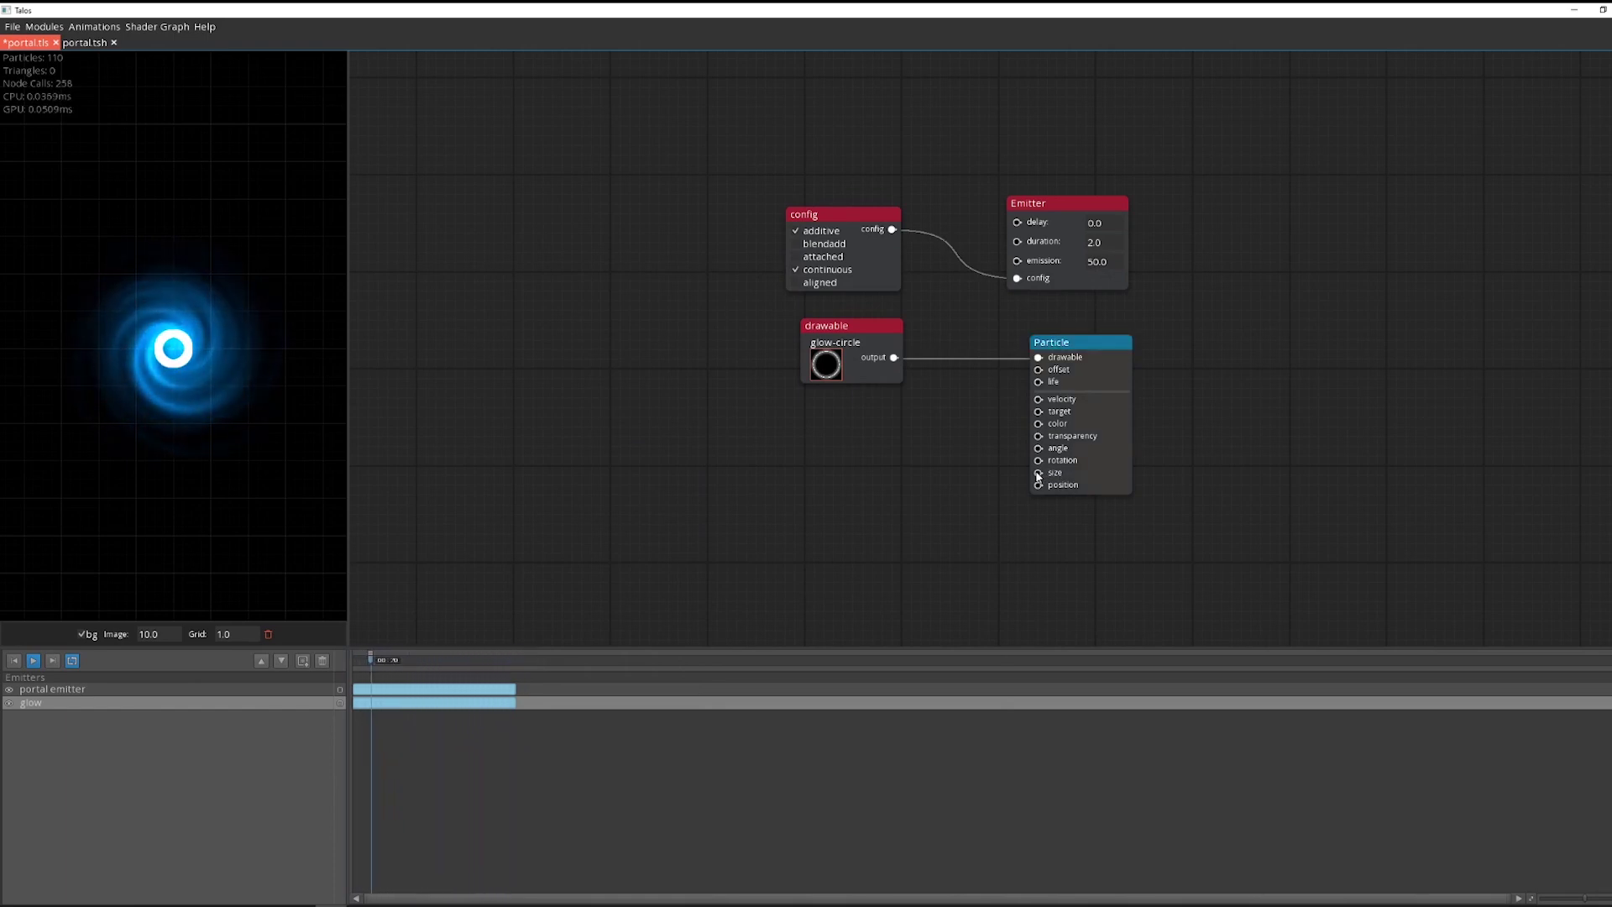
{"action": "left_click_drag", "start_coordinate": [1037, 474], "coordinate": [862, 501]}
{"action": "type", "text": "st"}
{"action": "key", "text": "Return"}
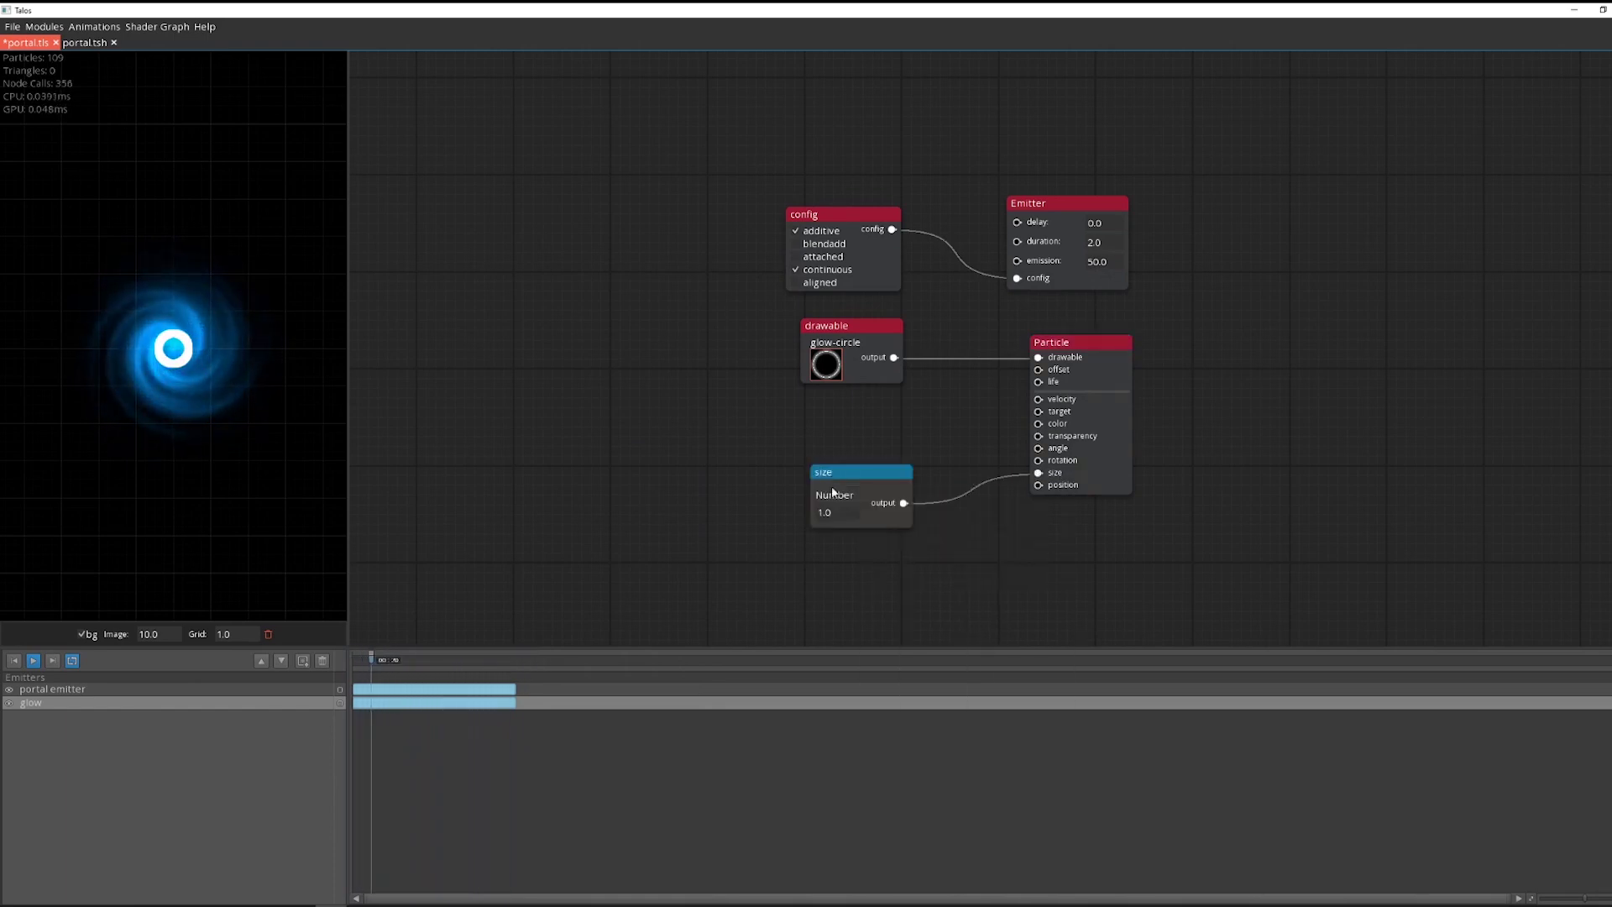
{"action": "type", "text": "4.5"}
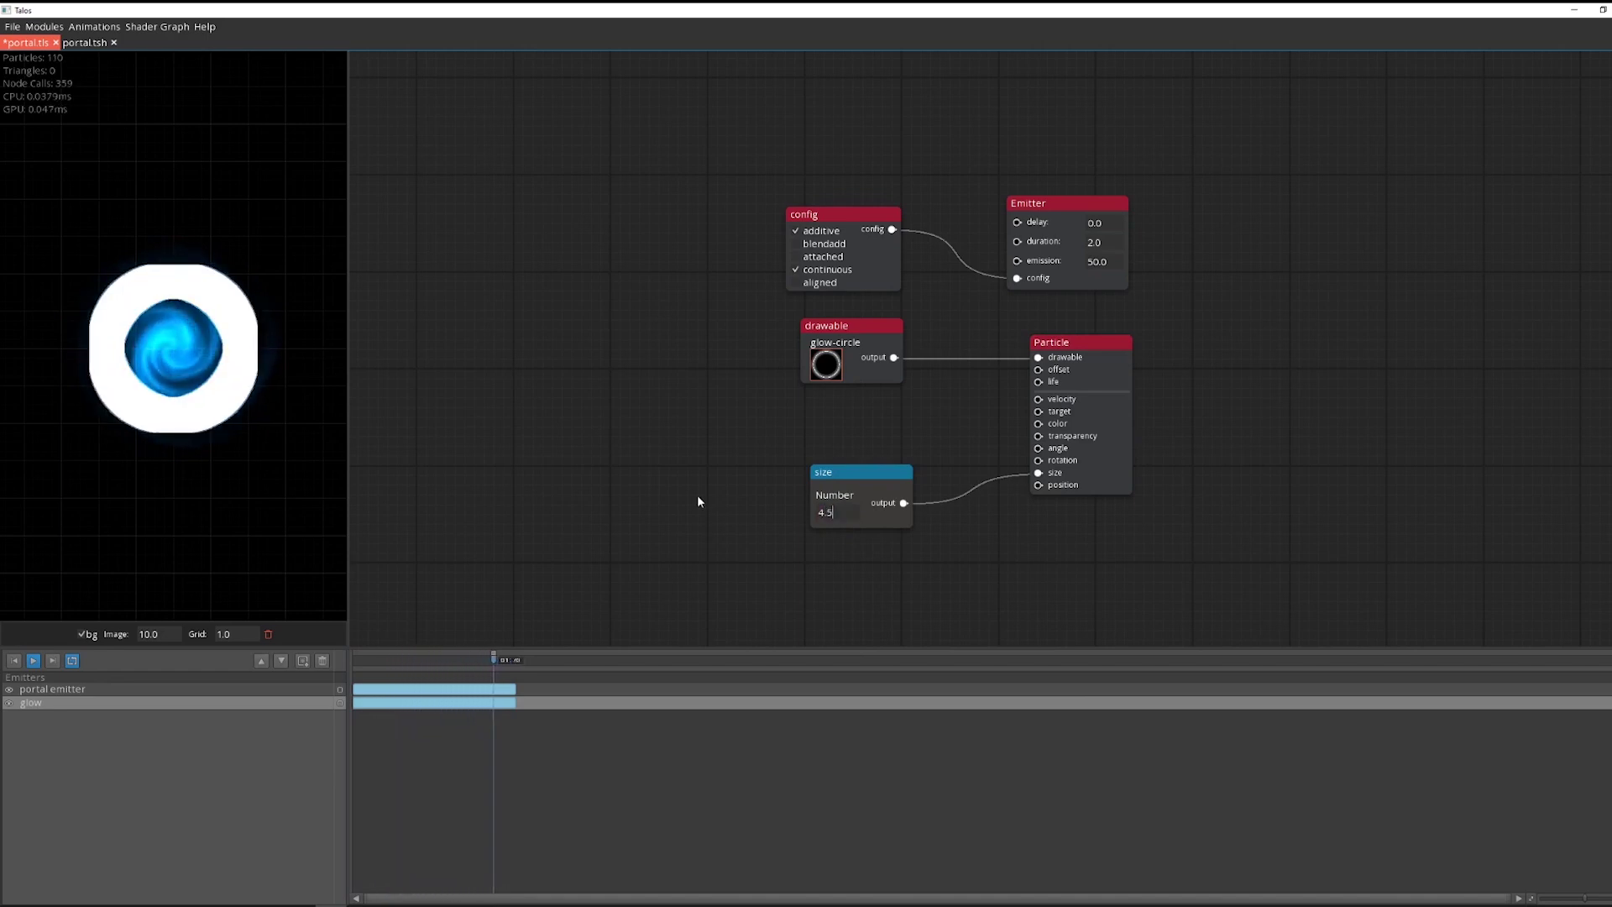
{"action": "left_click", "coordinate": [748, 514]}
{"action": "left_click_drag", "start_coordinate": [883, 477], "coordinate": [811, 570]}
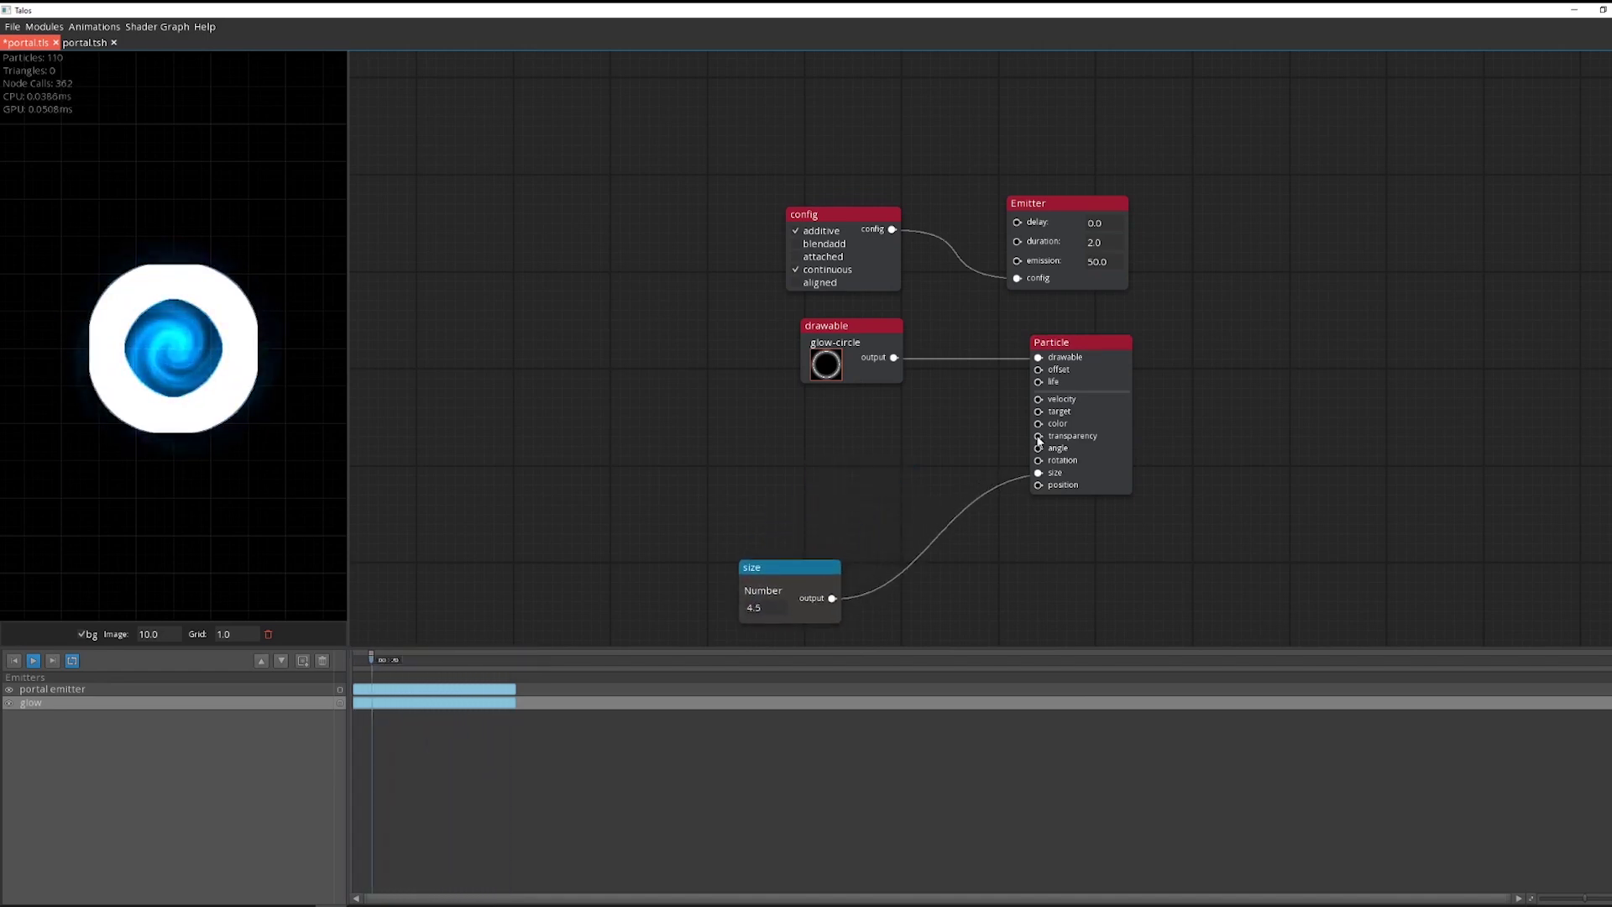
Add a curve module for the Particle's transparency input and place it above the size module
{"action": "right_click", "coordinate": [729, 491]}
{"action": "type", "text": "transp"}
{"action": "key", "text": "Return"}
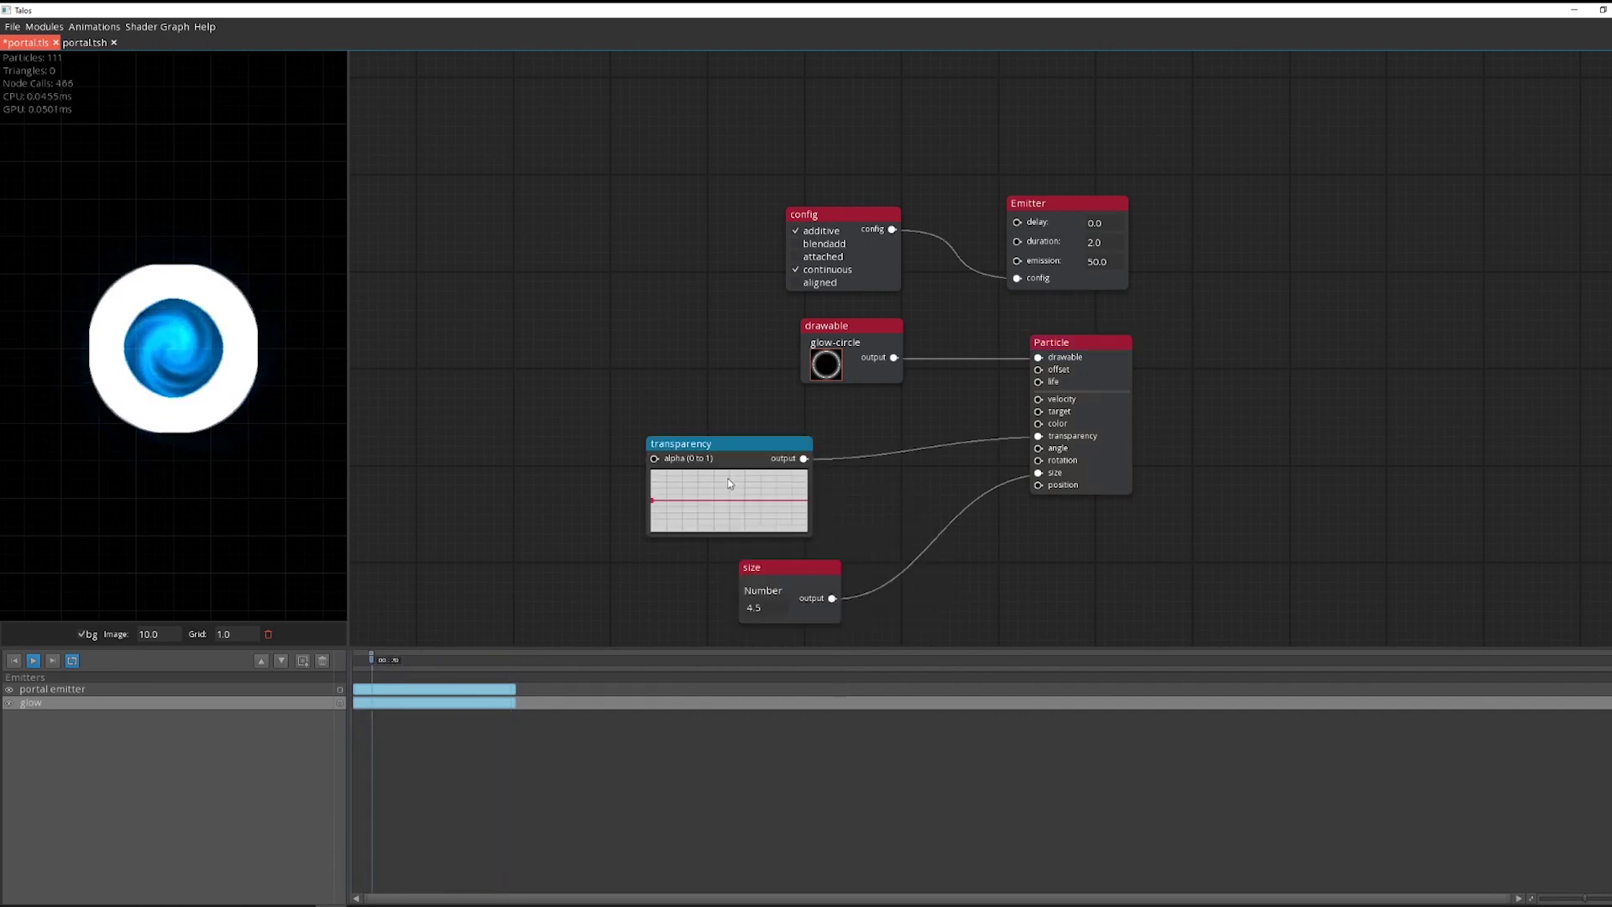
Set the Emitter's emission to 3 and rearrange the size and transparency modules lower in the graph
{"action": "left_click_drag", "start_coordinate": [1109, 263], "coordinate": [1070, 265]}
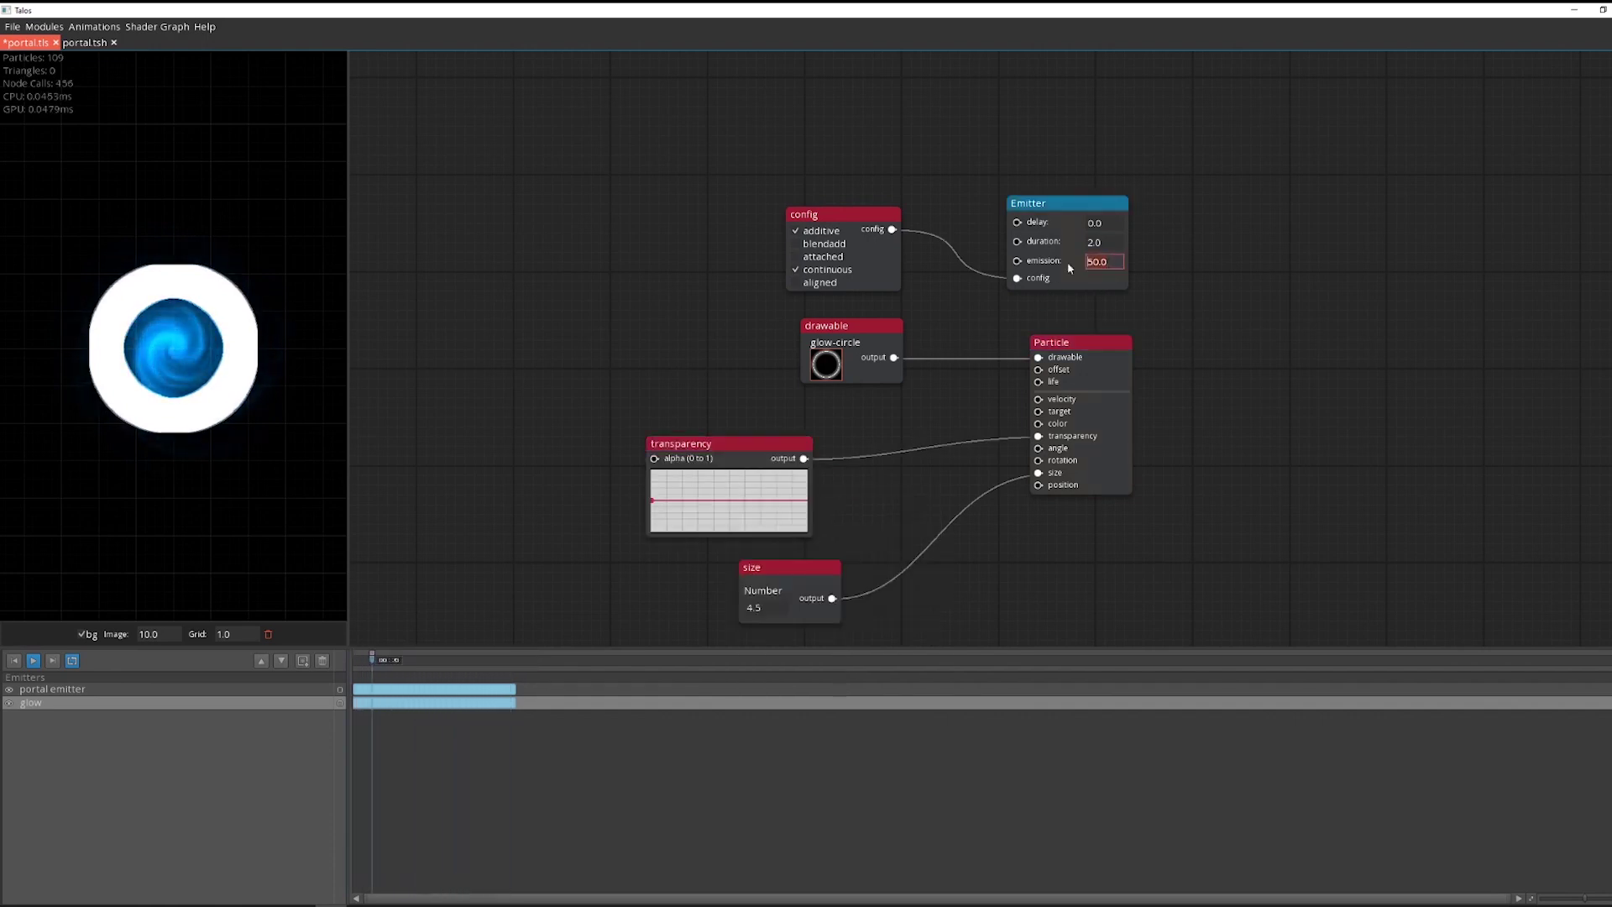
{"action": "type", "text": "3"}
{"action": "left_click", "coordinate": [703, 415]}
{"action": "left_click_drag", "start_coordinate": [724, 381], "coordinate": [714, 254]}
{"action": "left_click_drag", "start_coordinate": [818, 445], "coordinate": [779, 578]}
{"action": "left_click_drag", "start_coordinate": [777, 328], "coordinate": [702, 471]}
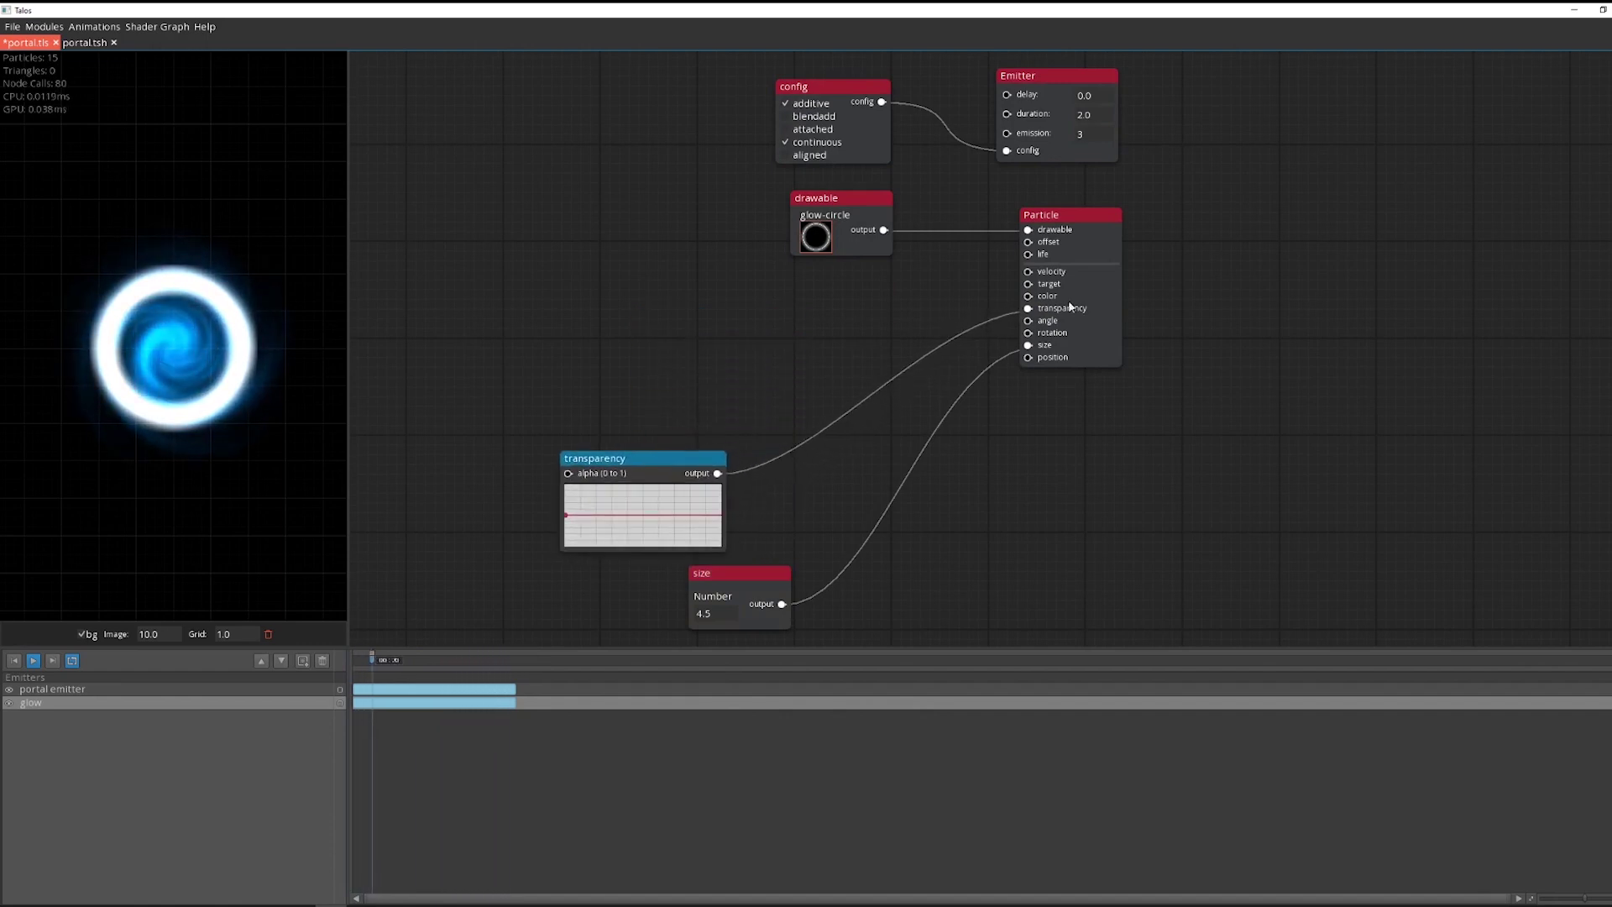
Add a number module with value 3 to the Particle's life input and place it above the transparency curve
{"action": "left_click_drag", "start_coordinate": [1030, 256], "coordinate": [769, 360]}
{"action": "type", "text": "number"}
{"action": "key", "text": "Return"}
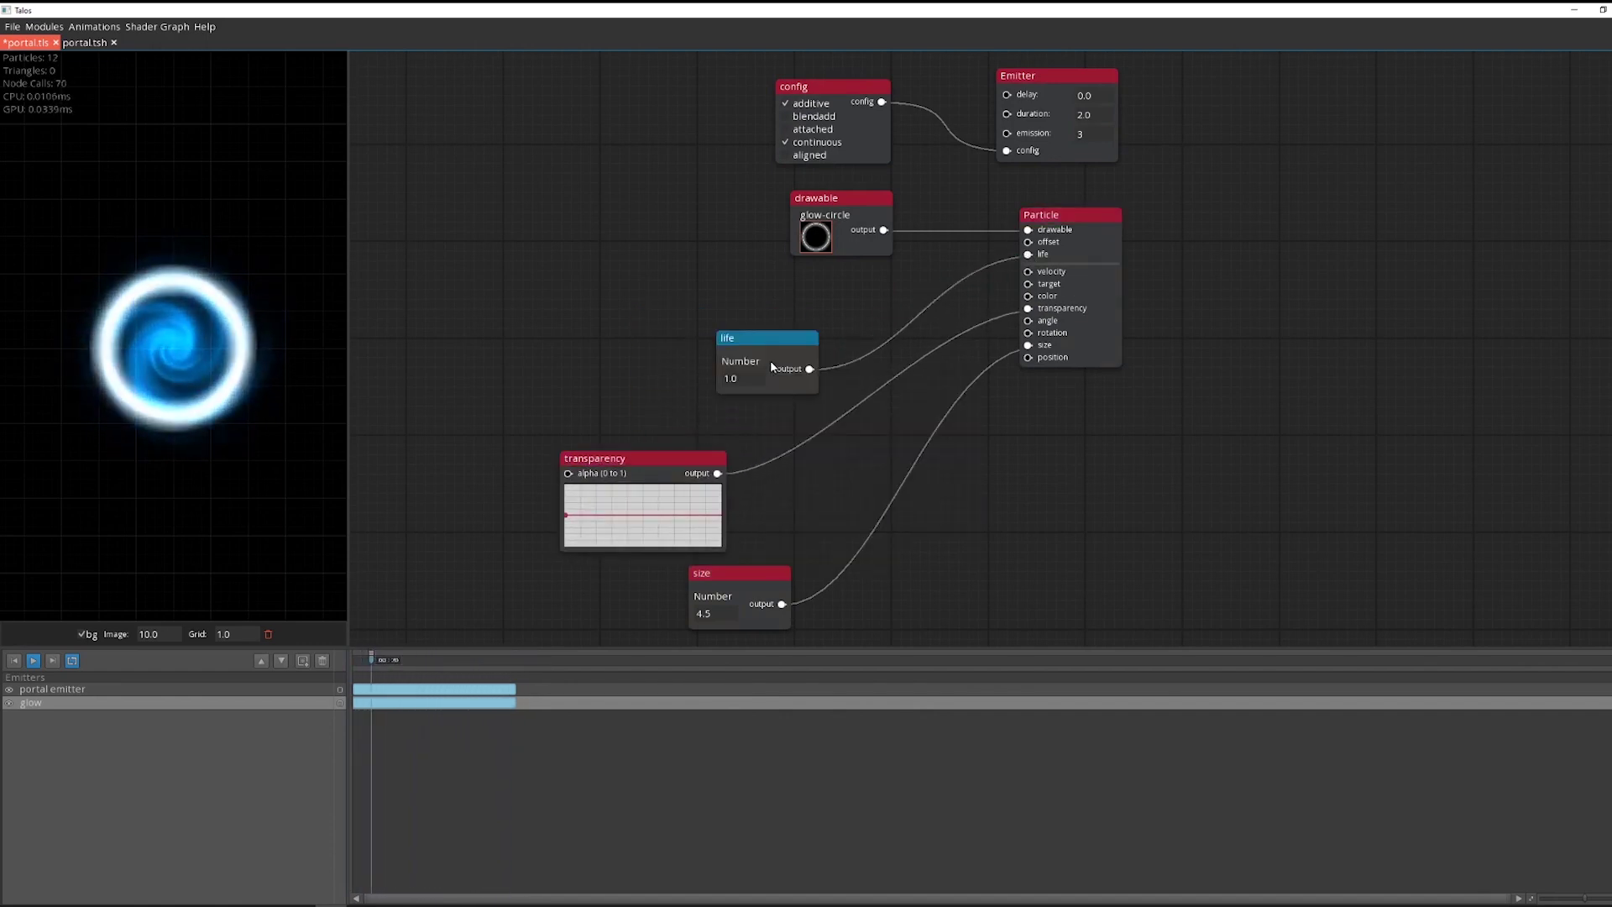
{"action": "left_click_drag", "start_coordinate": [755, 344], "coordinate": [710, 376]}
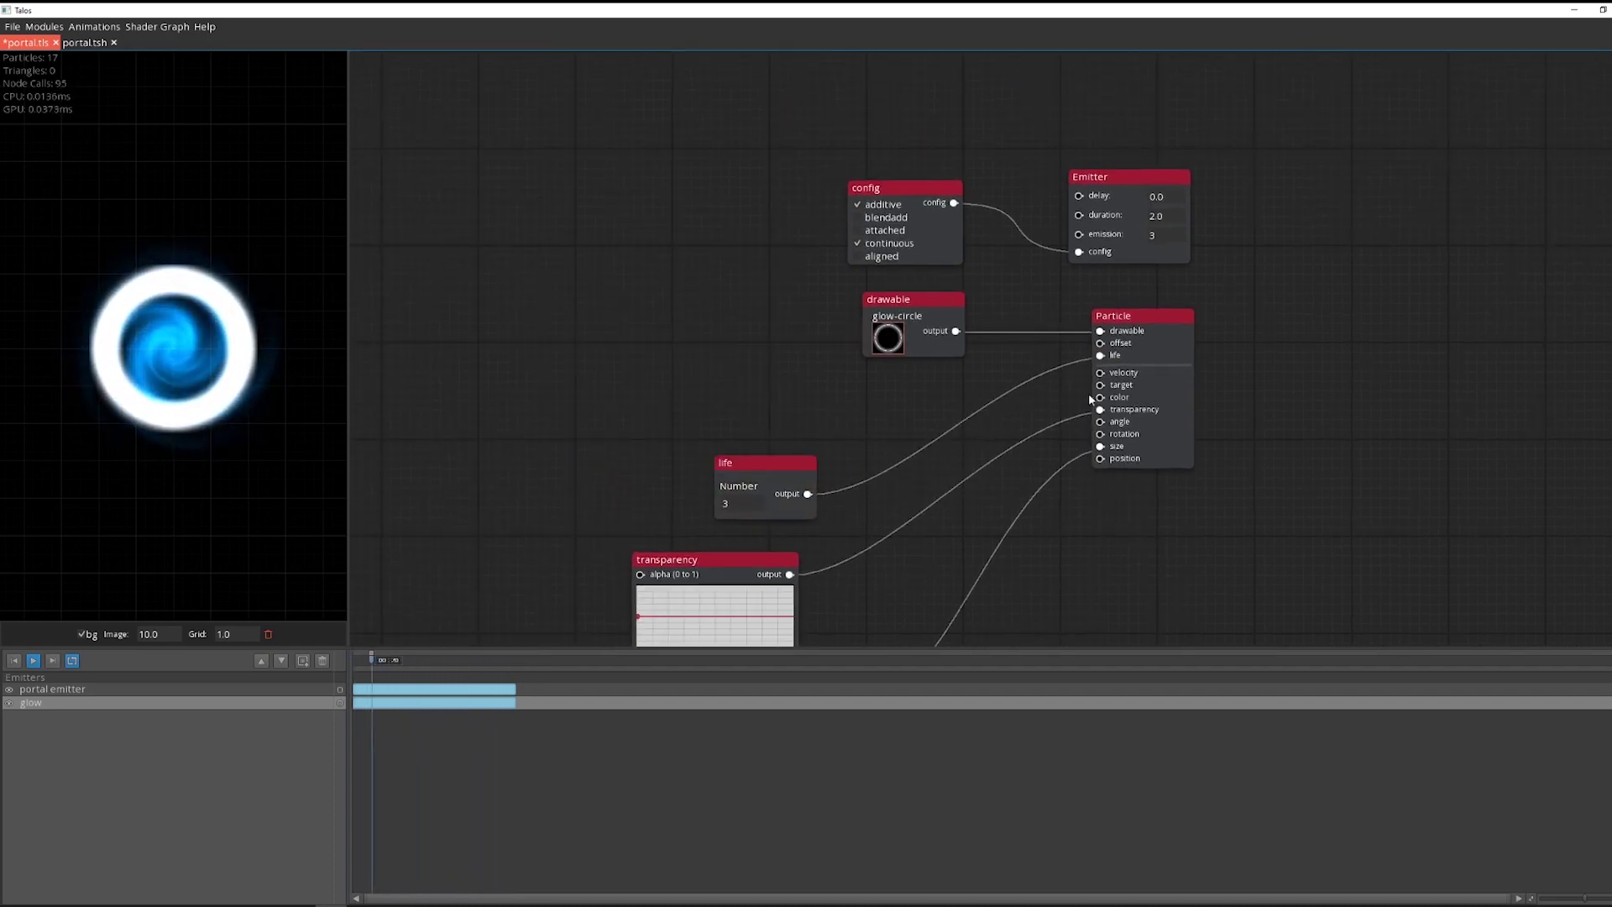
Add a Color module to the Particle's color input and set it to RGB 17, 152, 242
{"action": "left_click_drag", "start_coordinate": [1091, 397], "coordinate": [456, 393]}
{"action": "type", "text": "col"}
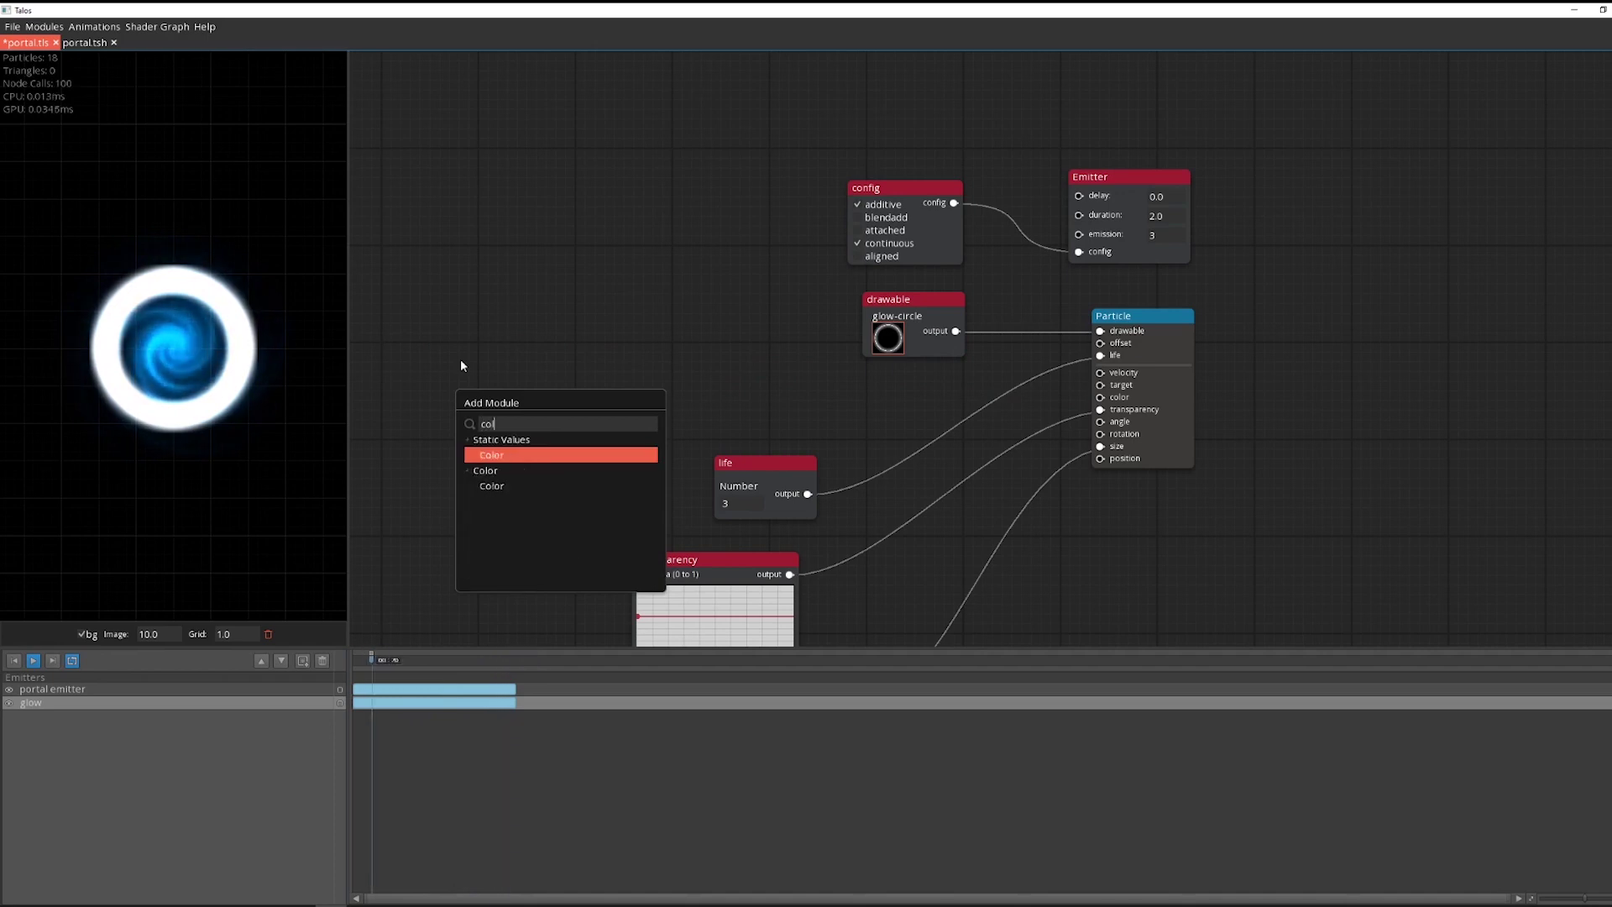
{"action": "key", "text": "Return"}
{"action": "left_click", "coordinate": [463, 394]}
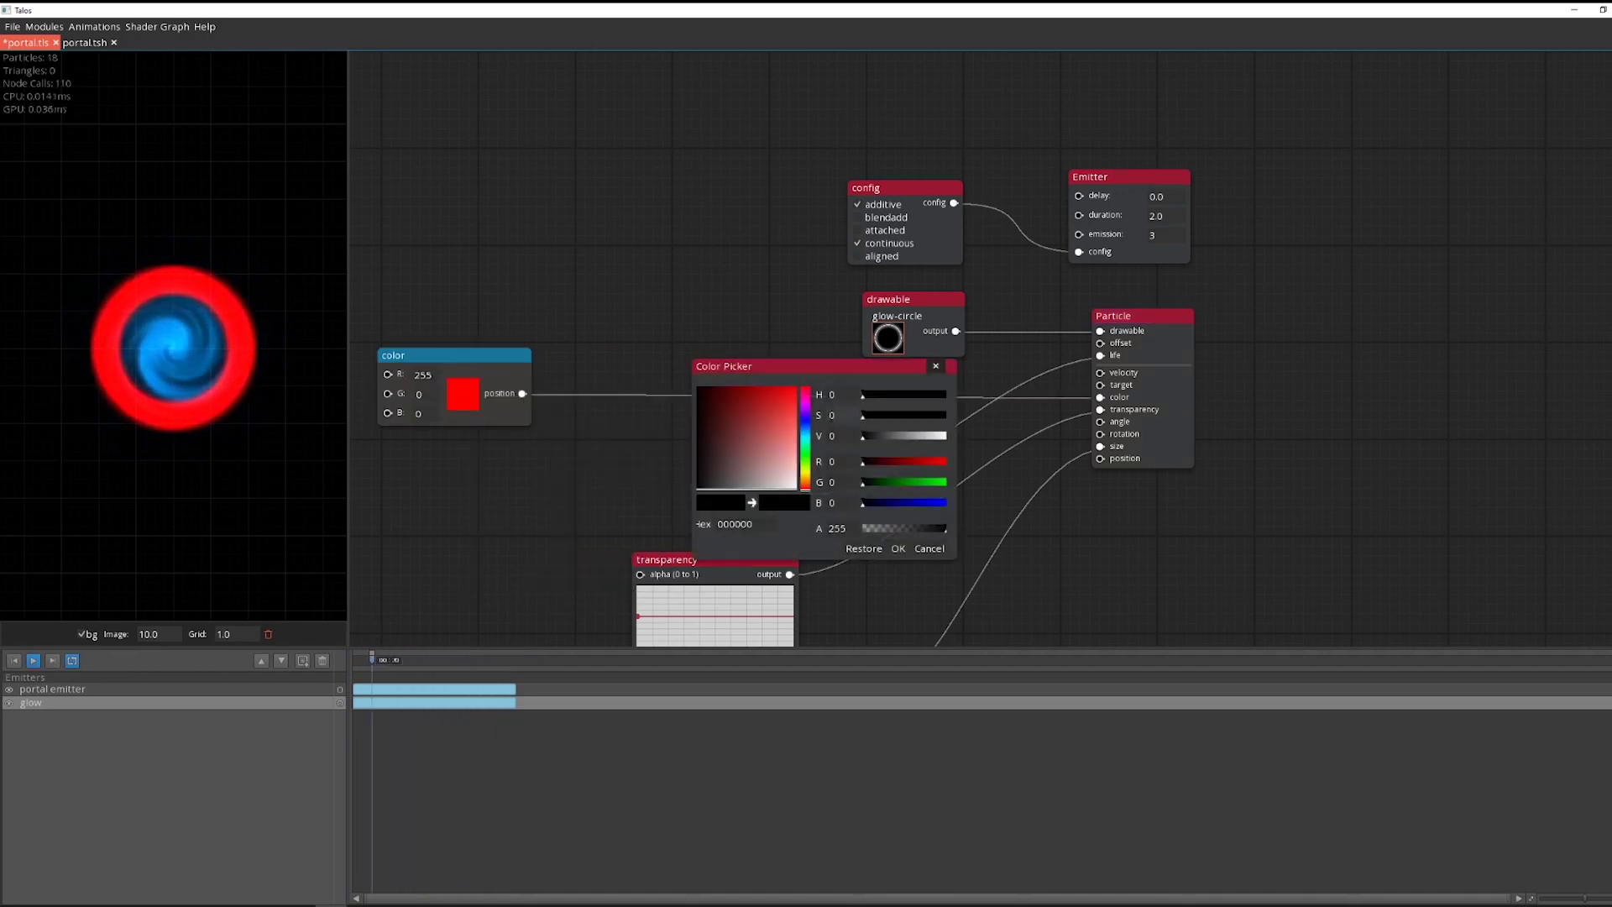
{"action": "left_click", "coordinate": [806, 436]}
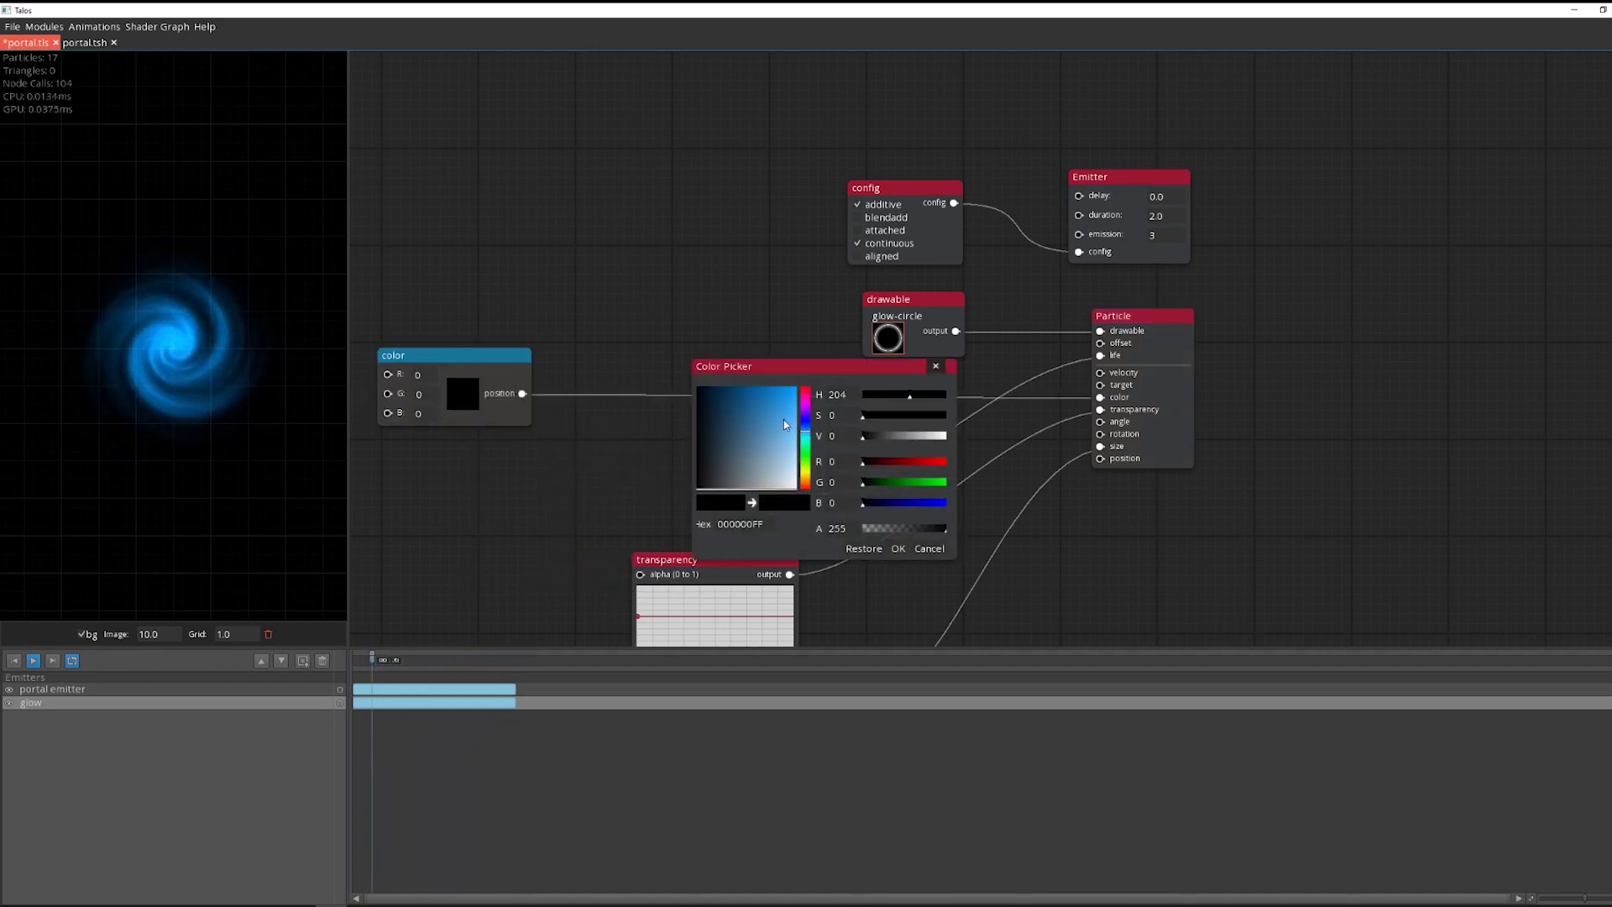
{"action": "left_click_drag", "start_coordinate": [785, 425], "coordinate": [794, 397]}
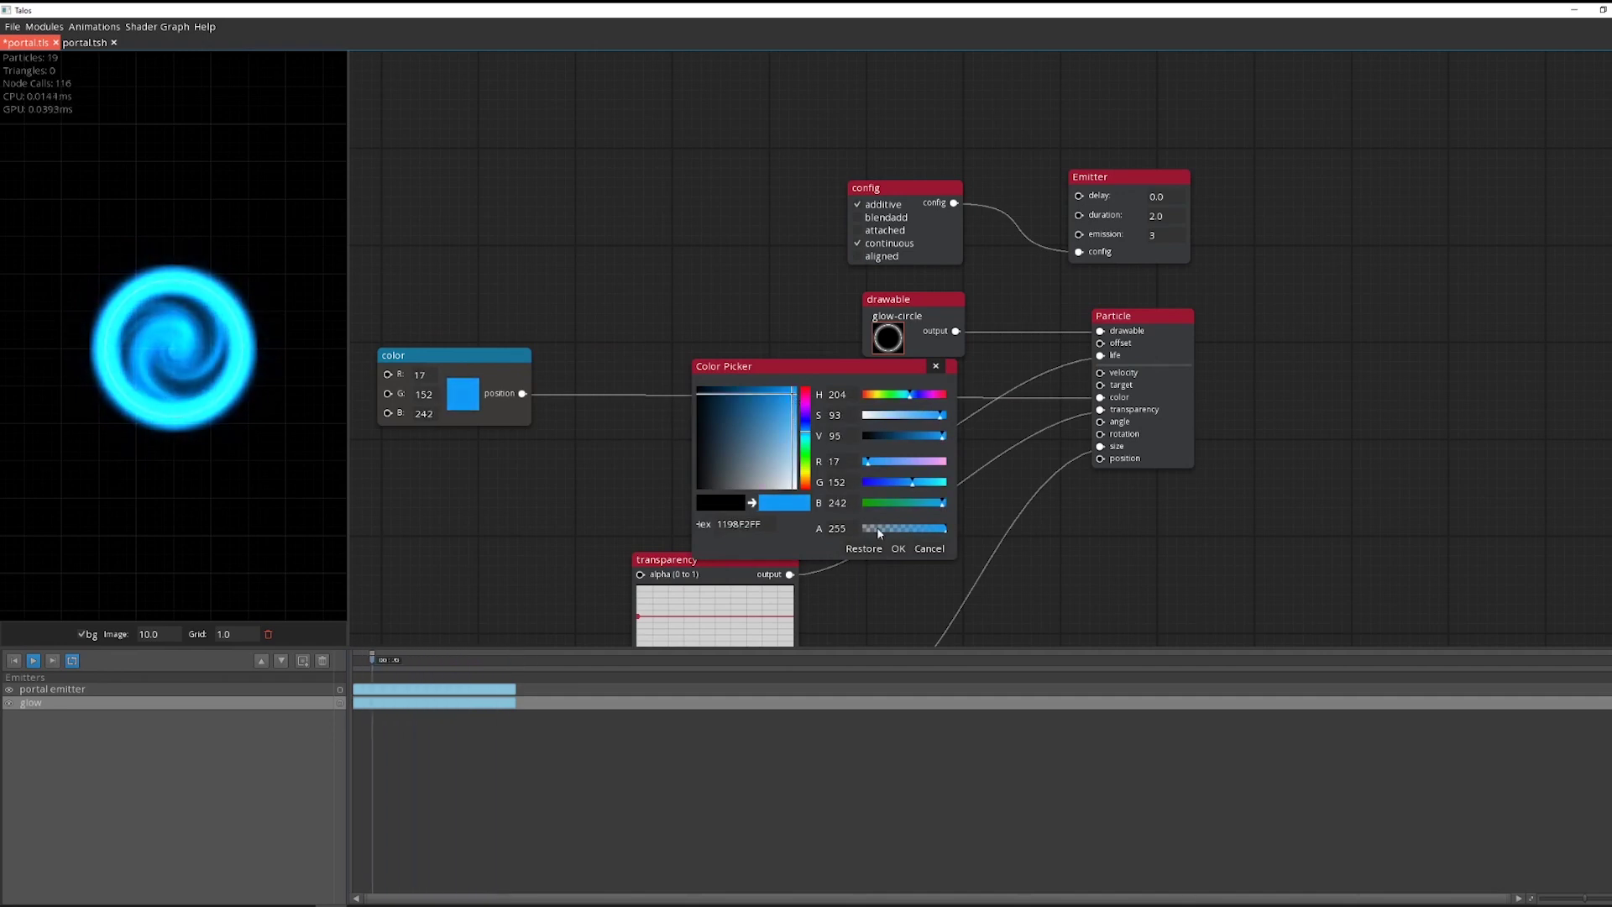
{"action": "left_click", "coordinate": [897, 548]}
{"action": "left_click_drag", "start_coordinate": [566, 499], "coordinate": [568, 427]}
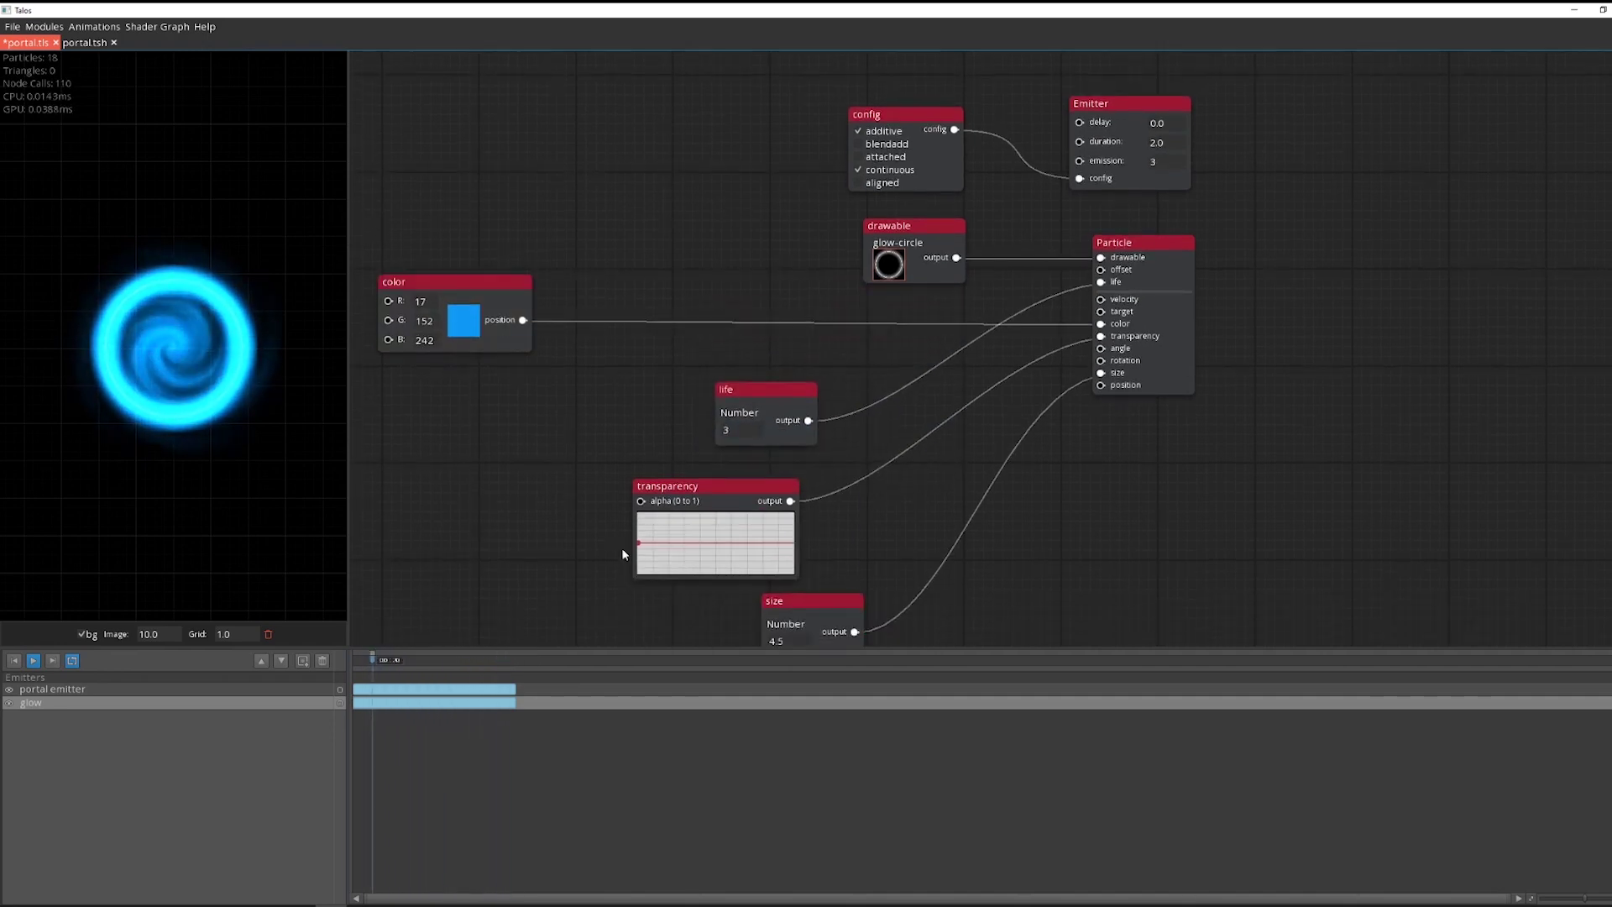
Shape the transparency curve to rise from zero to a midpoint peak and fall back to zero, and save the project
{"action": "left_click_drag", "start_coordinate": [710, 554], "coordinate": [716, 544]}
{"action": "left_click_drag", "start_coordinate": [781, 563], "coordinate": [796, 570]}
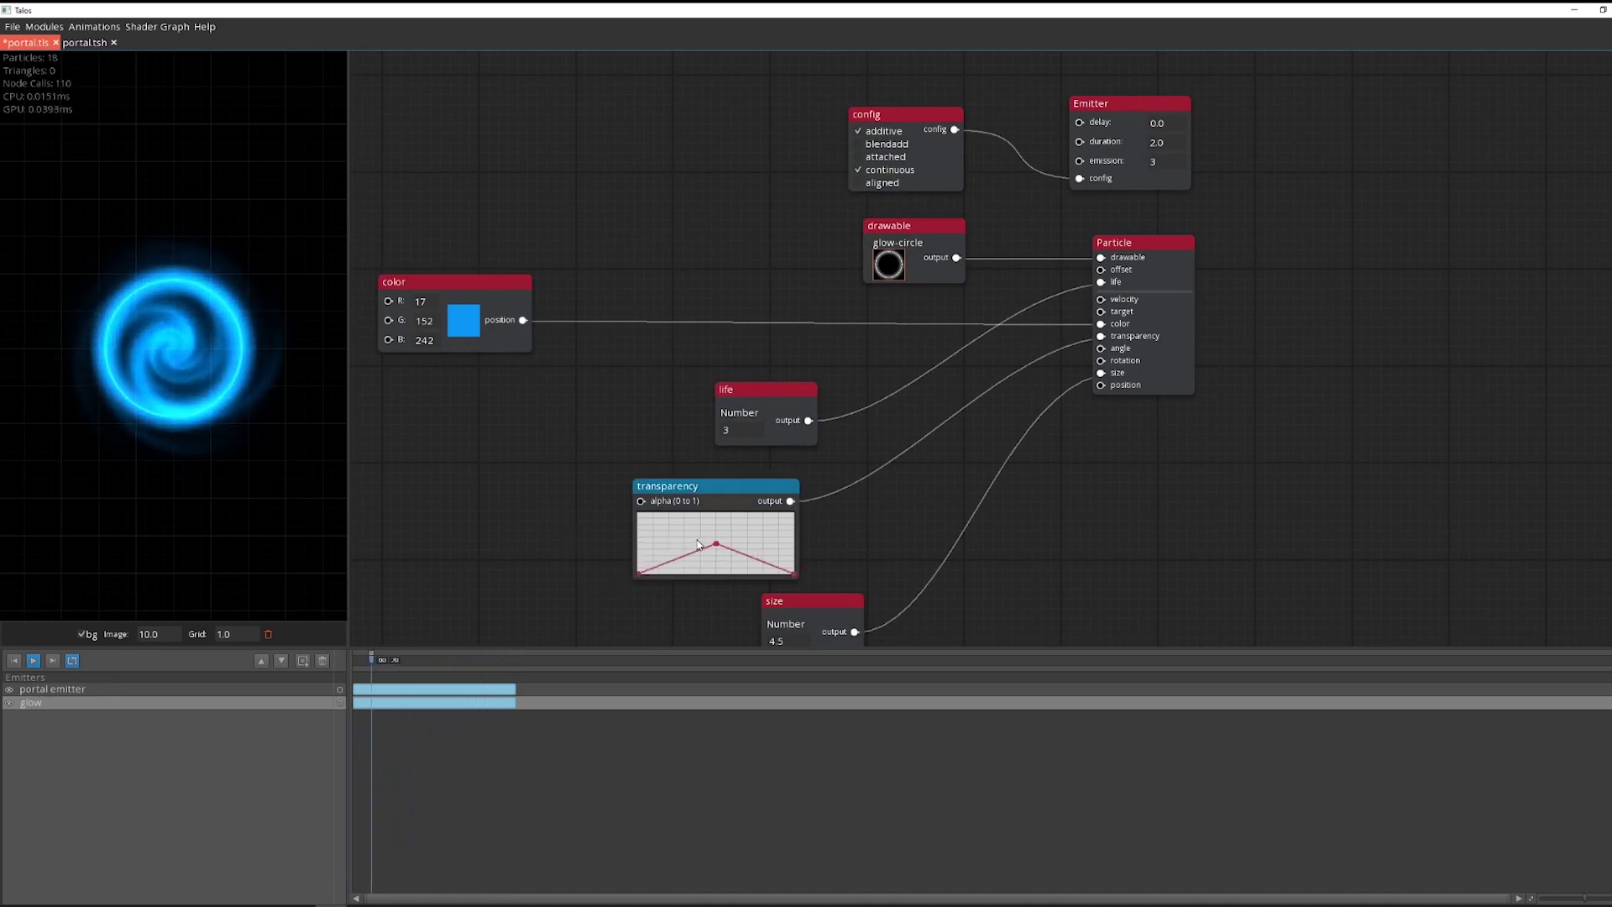
{"action": "left_click_drag", "start_coordinate": [716, 544], "coordinate": [710, 548]}
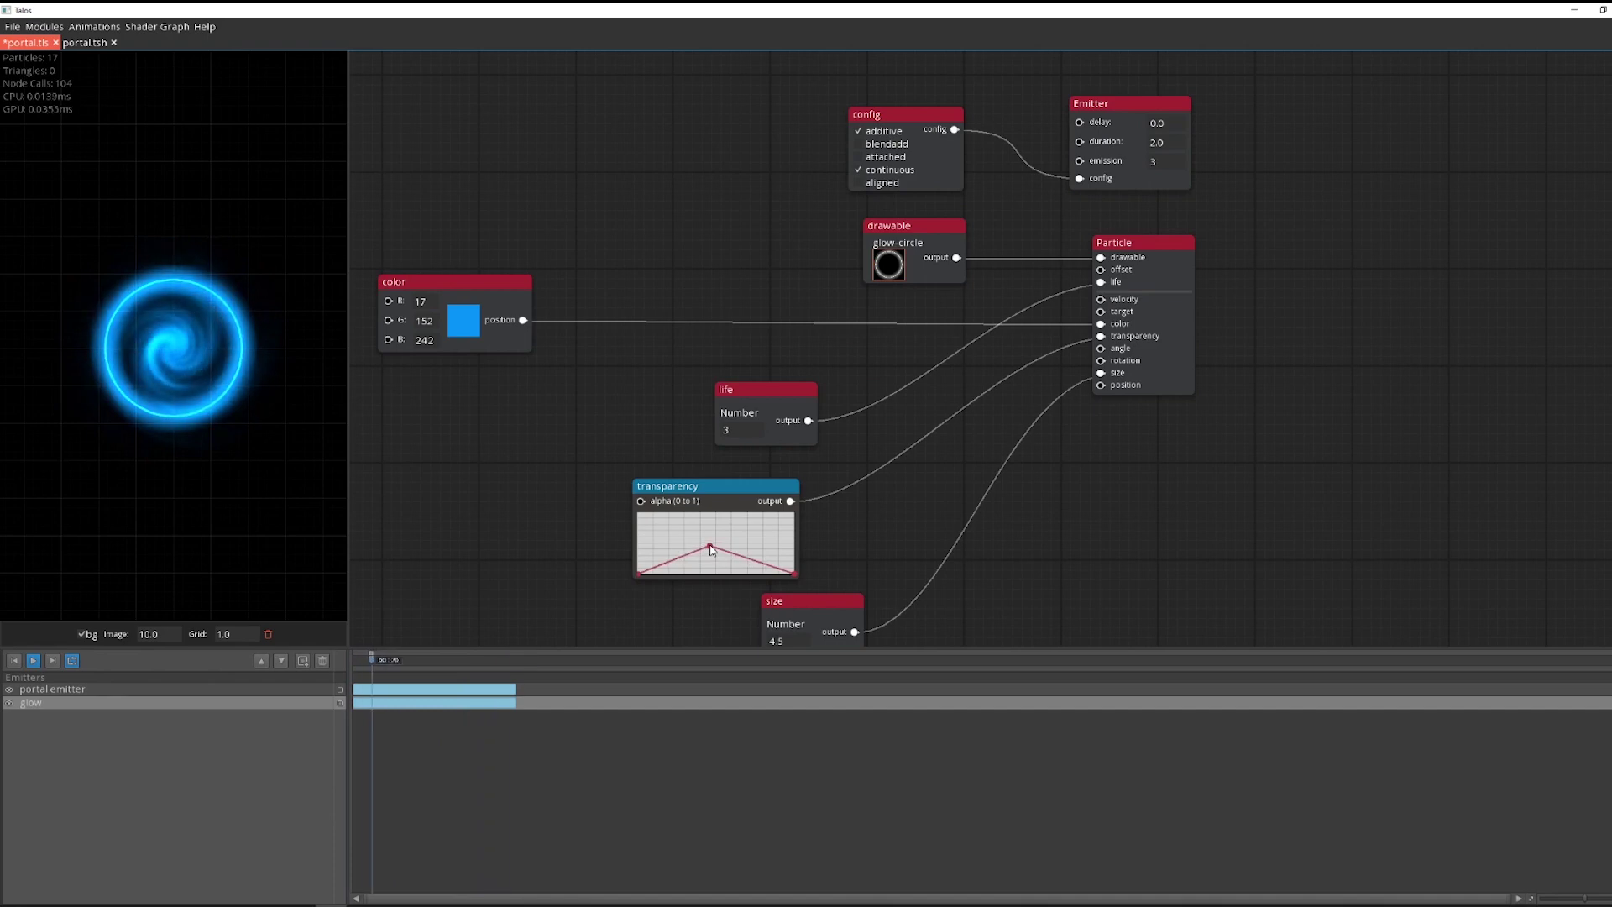
{"action": "left_click", "coordinate": [477, 445]}
{"action": "key", "text": "ctrl+s"}
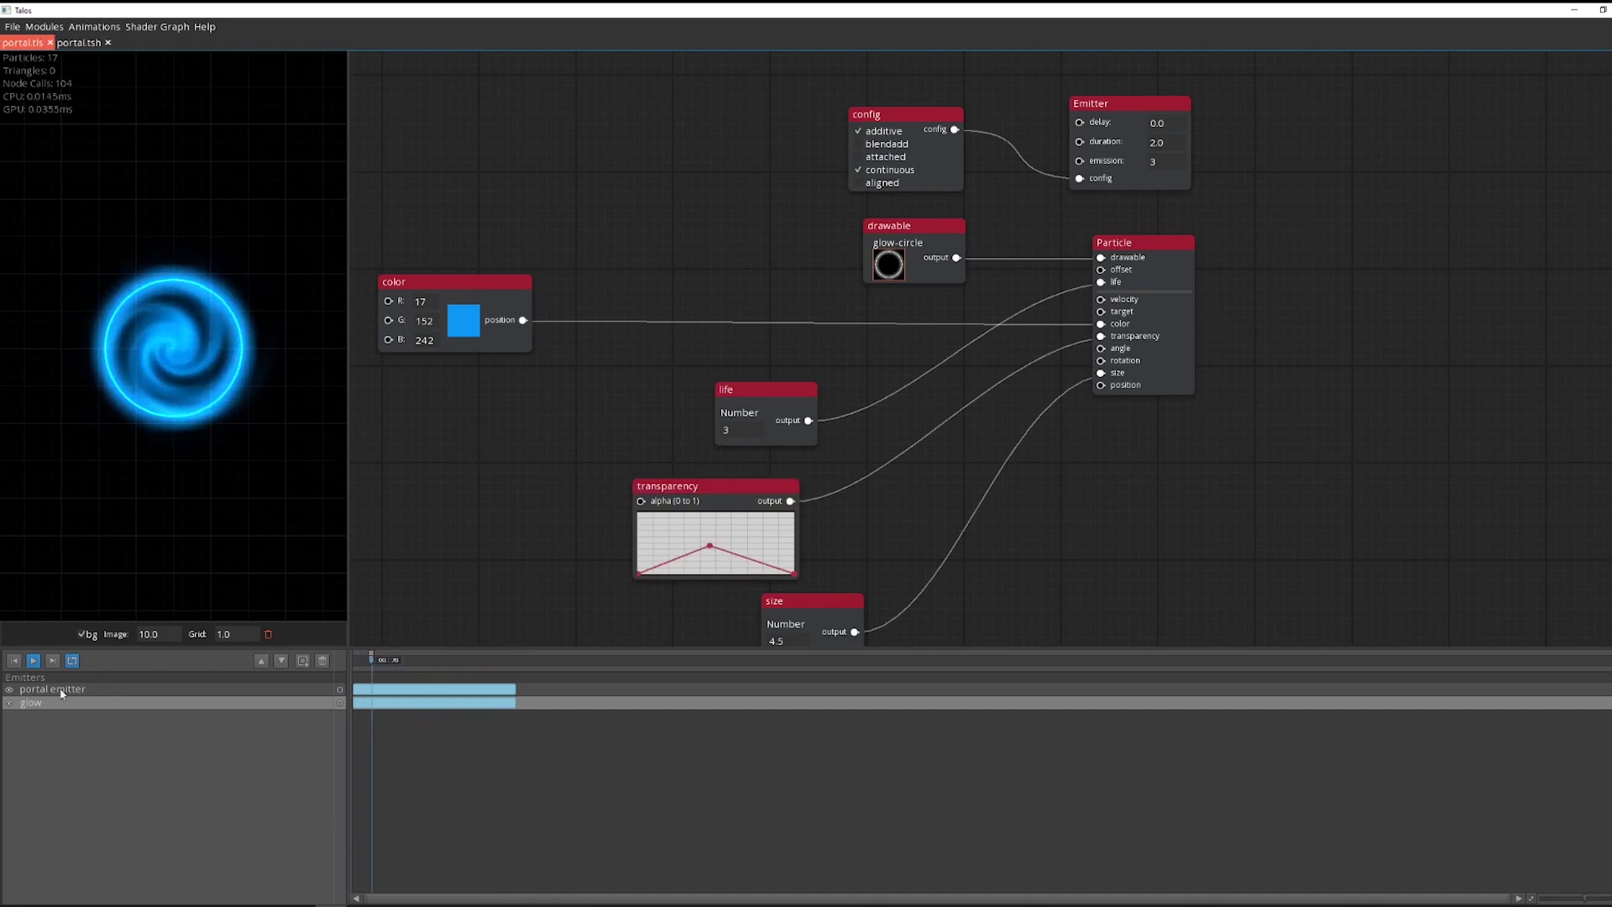
Add a third emitter to the effect and name it "inward flow"
{"action": "left_click", "coordinate": [304, 661]}
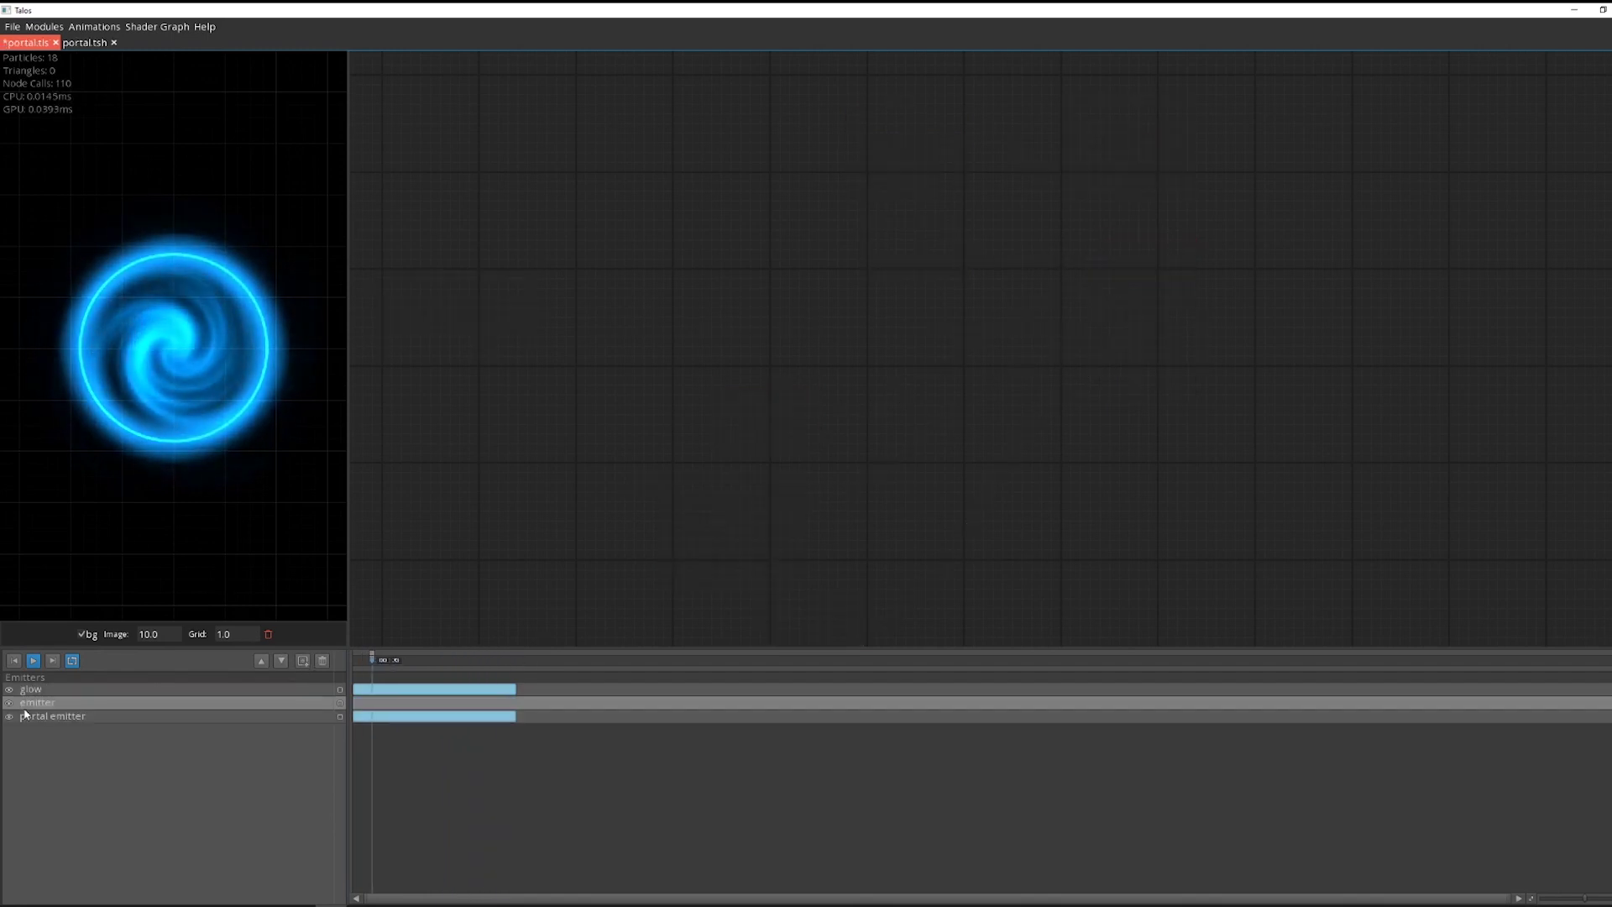
{"action": "double_click", "coordinate": [32, 711]}
{"action": "type", "text": "articles"}
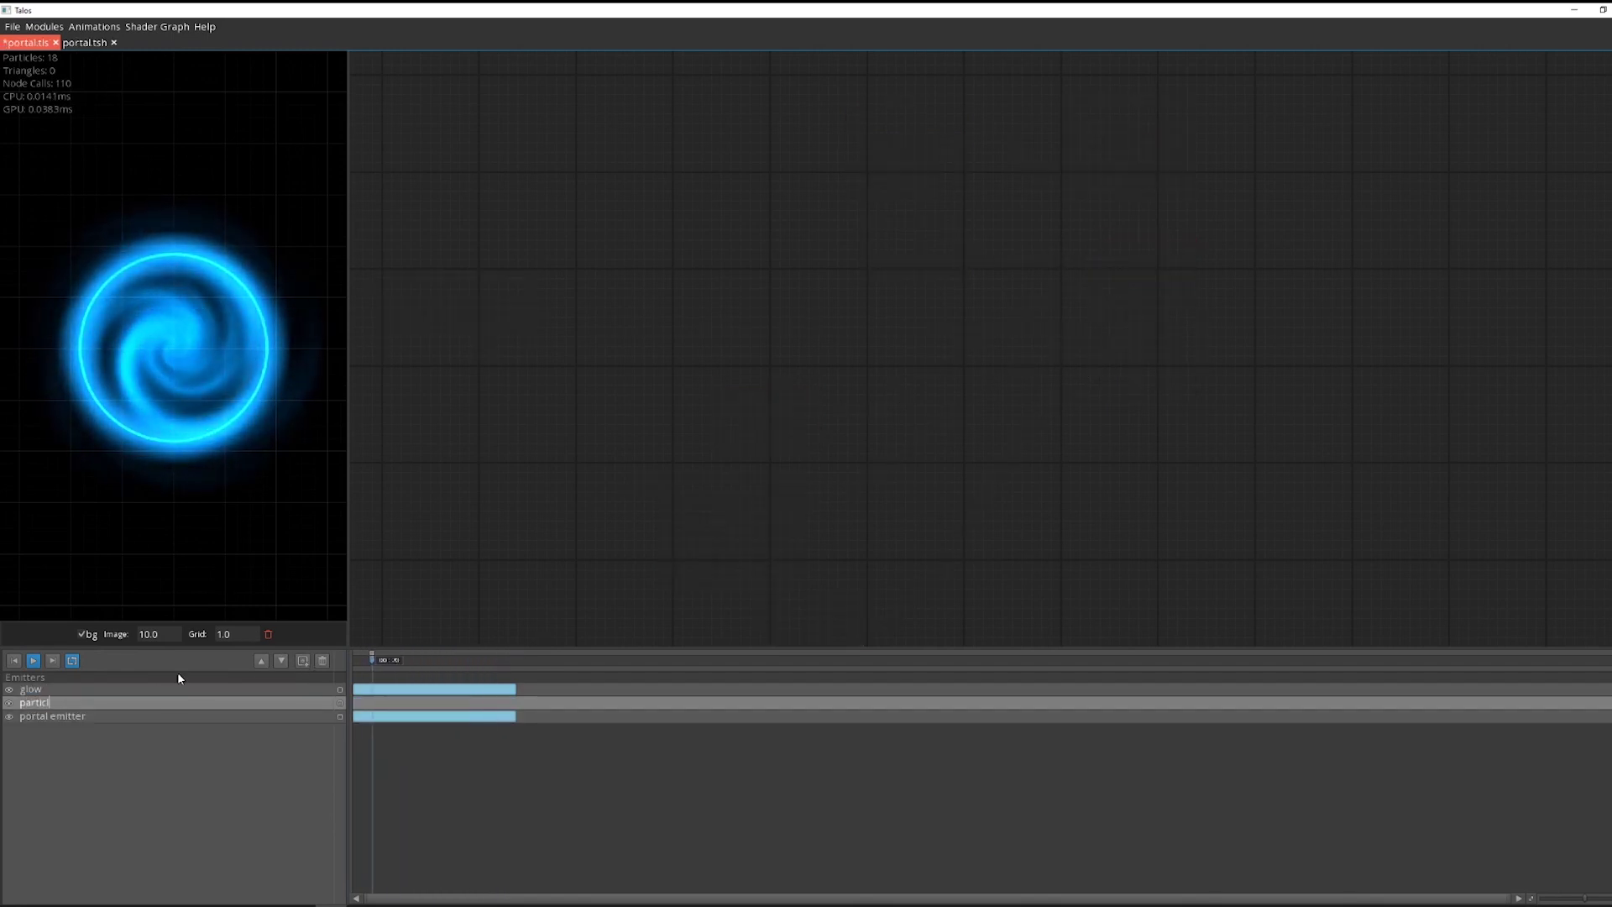
{"action": "key", "text": "BackSpace"}
{"action": "key", "text": "BackSpace"}
{"action": "key", "text": "BackSpace"}
{"action": "key", "text": "BackSpace"}
{"action": "key", "text": "BackSpace"}
{"action": "key", "text": "BackSpace"}
{"action": "key", "text": "BackSpace"}
{"action": "key", "text": "BackSpace"}
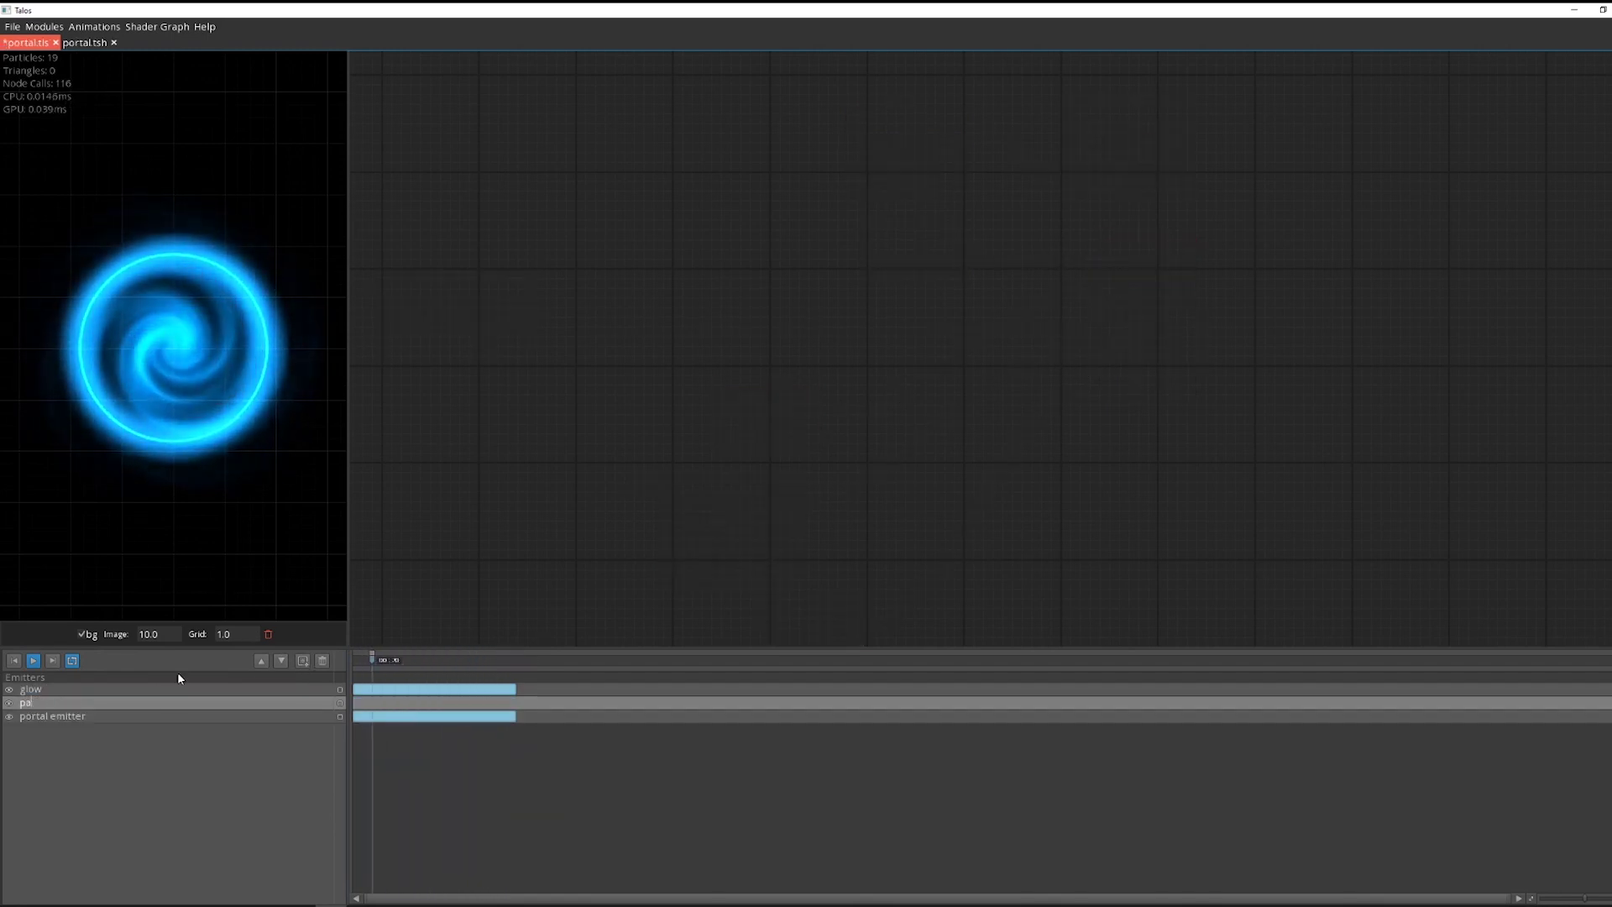
{"action": "type", "text": "inward flow"}
{"action": "key", "text": "Return"}
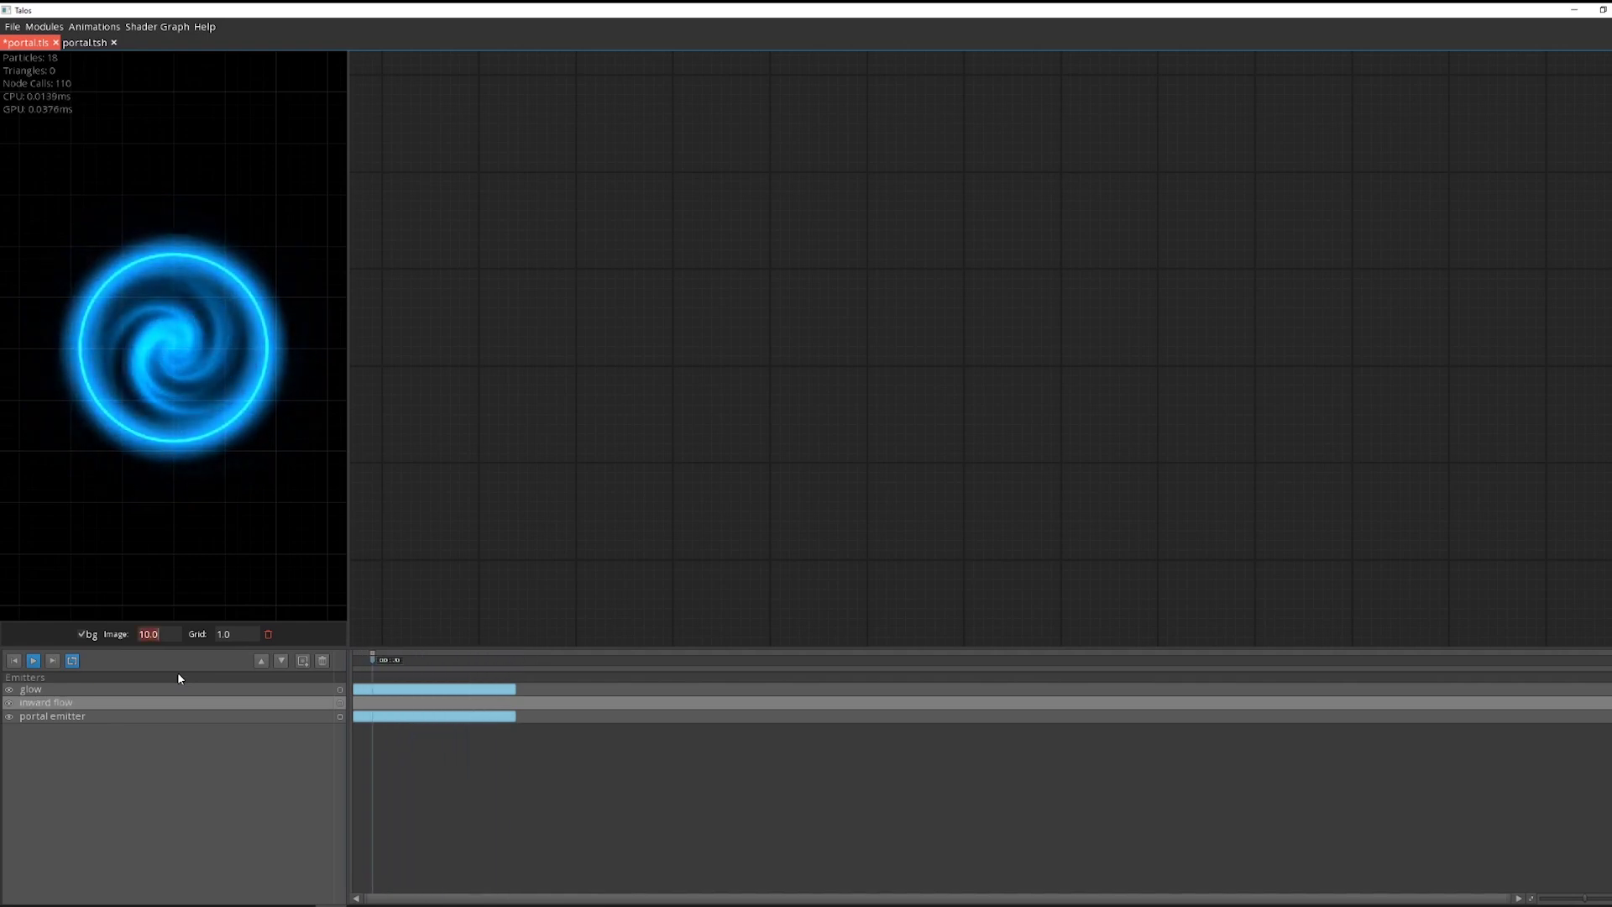
Add Particle and Emitter modules to the inward flow emitter and arrange the Emitter above the Particle
{"action": "right_click", "coordinate": [1245, 436]}
{"action": "type", "text": "par"}
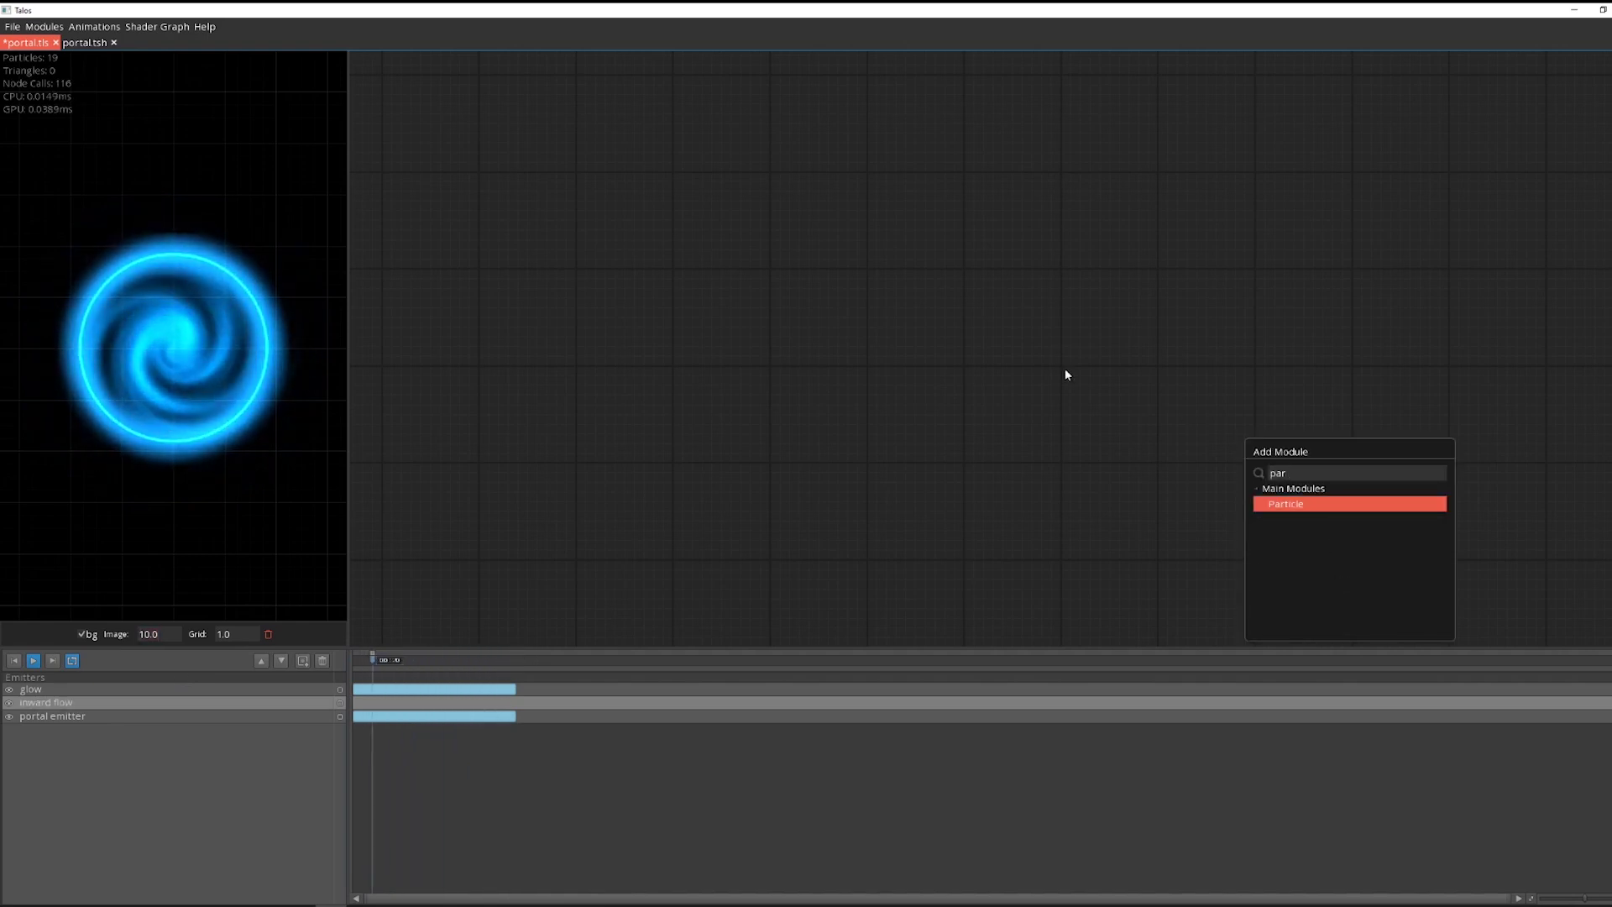
{"action": "key", "text": "Return"}
{"action": "right_click", "coordinate": [1237, 248]}
{"action": "type", "text": "emit"}
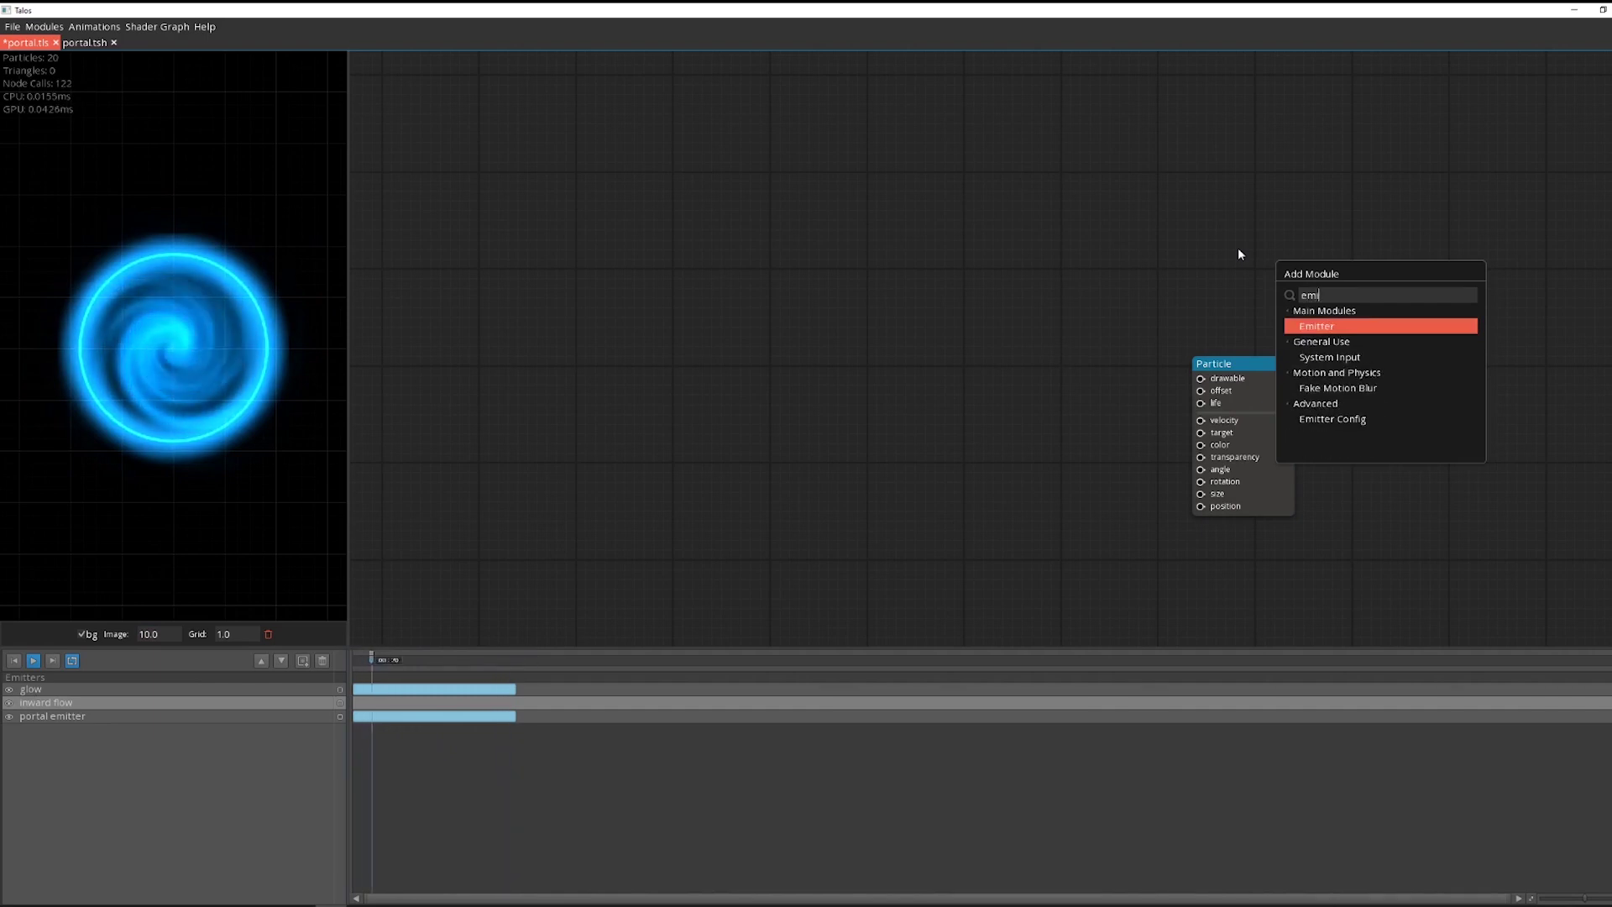
{"action": "key", "text": "Return"}
{"action": "left_click_drag", "start_coordinate": [1247, 243], "coordinate": [1124, 202]}
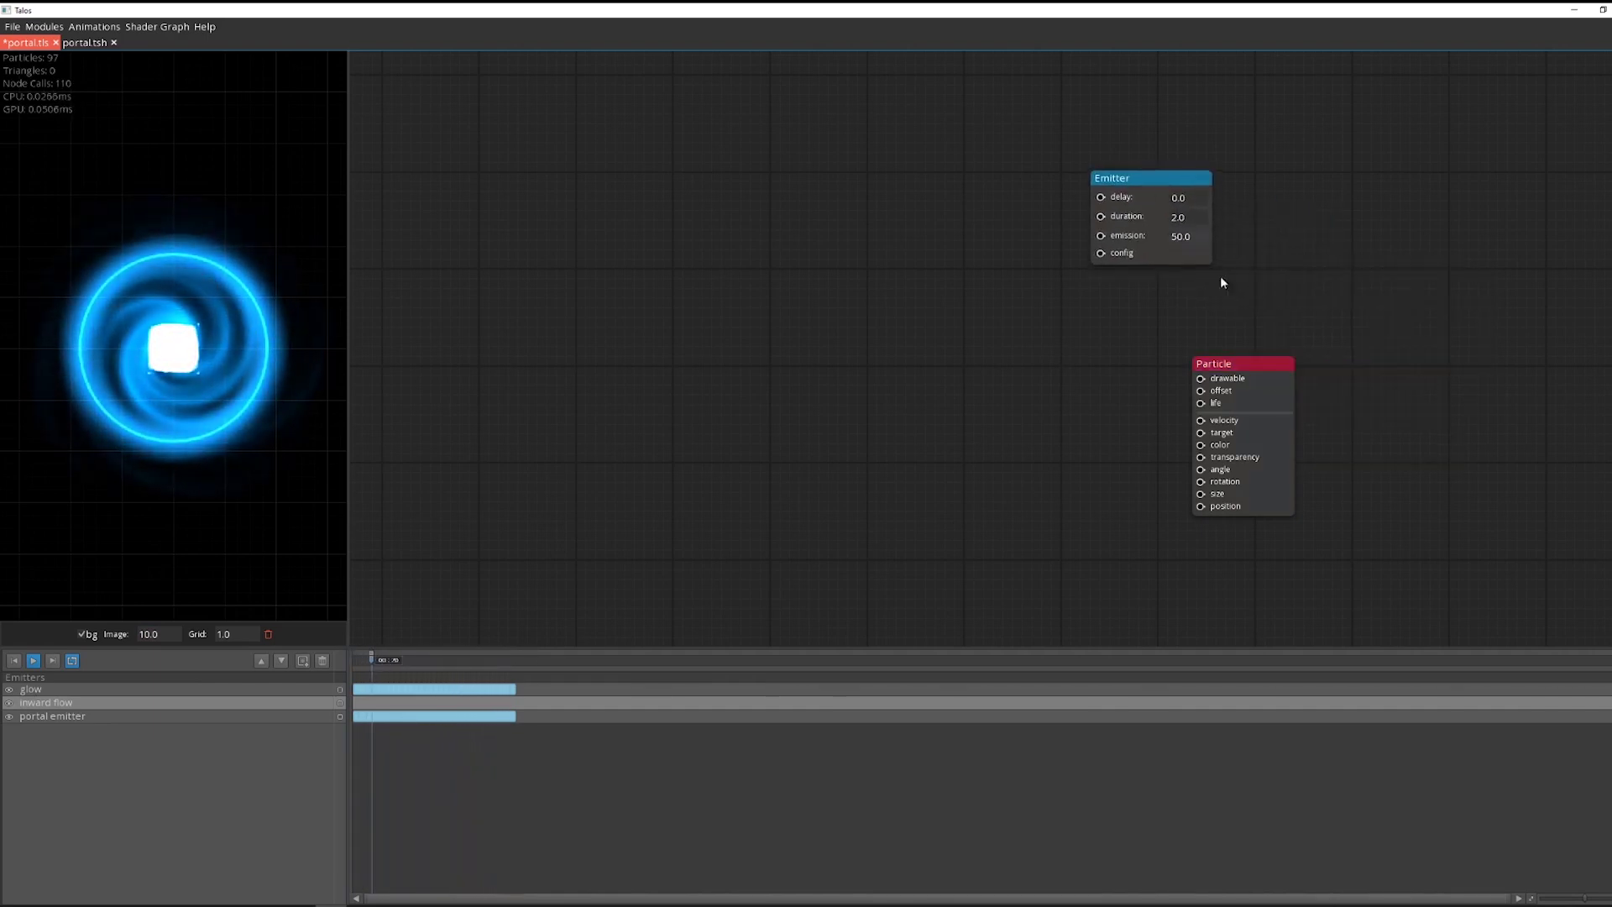
{"action": "left_click_drag", "start_coordinate": [1275, 383], "coordinate": [1192, 346]}
Add a drawable module using vfx-particle.png to the Particle's drawable input and move it slightly higher
{"action": "left_click", "coordinate": [1117, 344]}
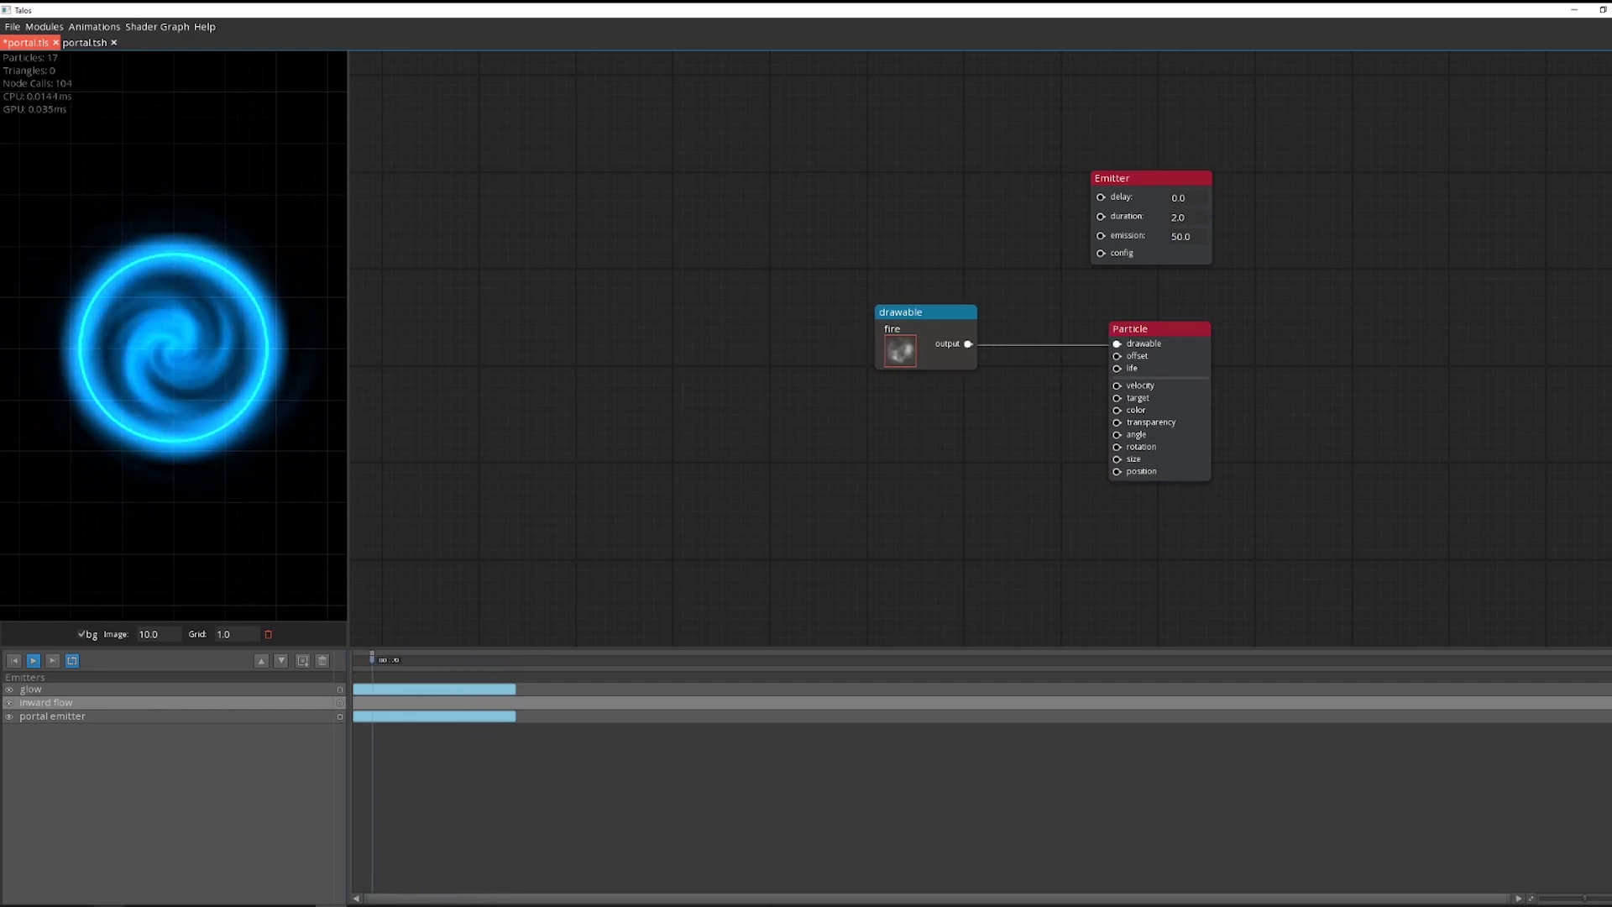
{"action": "left_click", "coordinate": [59, 857]}
{"action": "left_click_drag", "start_coordinate": [805, 659], "coordinate": [902, 353]}
{"action": "left_click", "coordinate": [724, 398]}
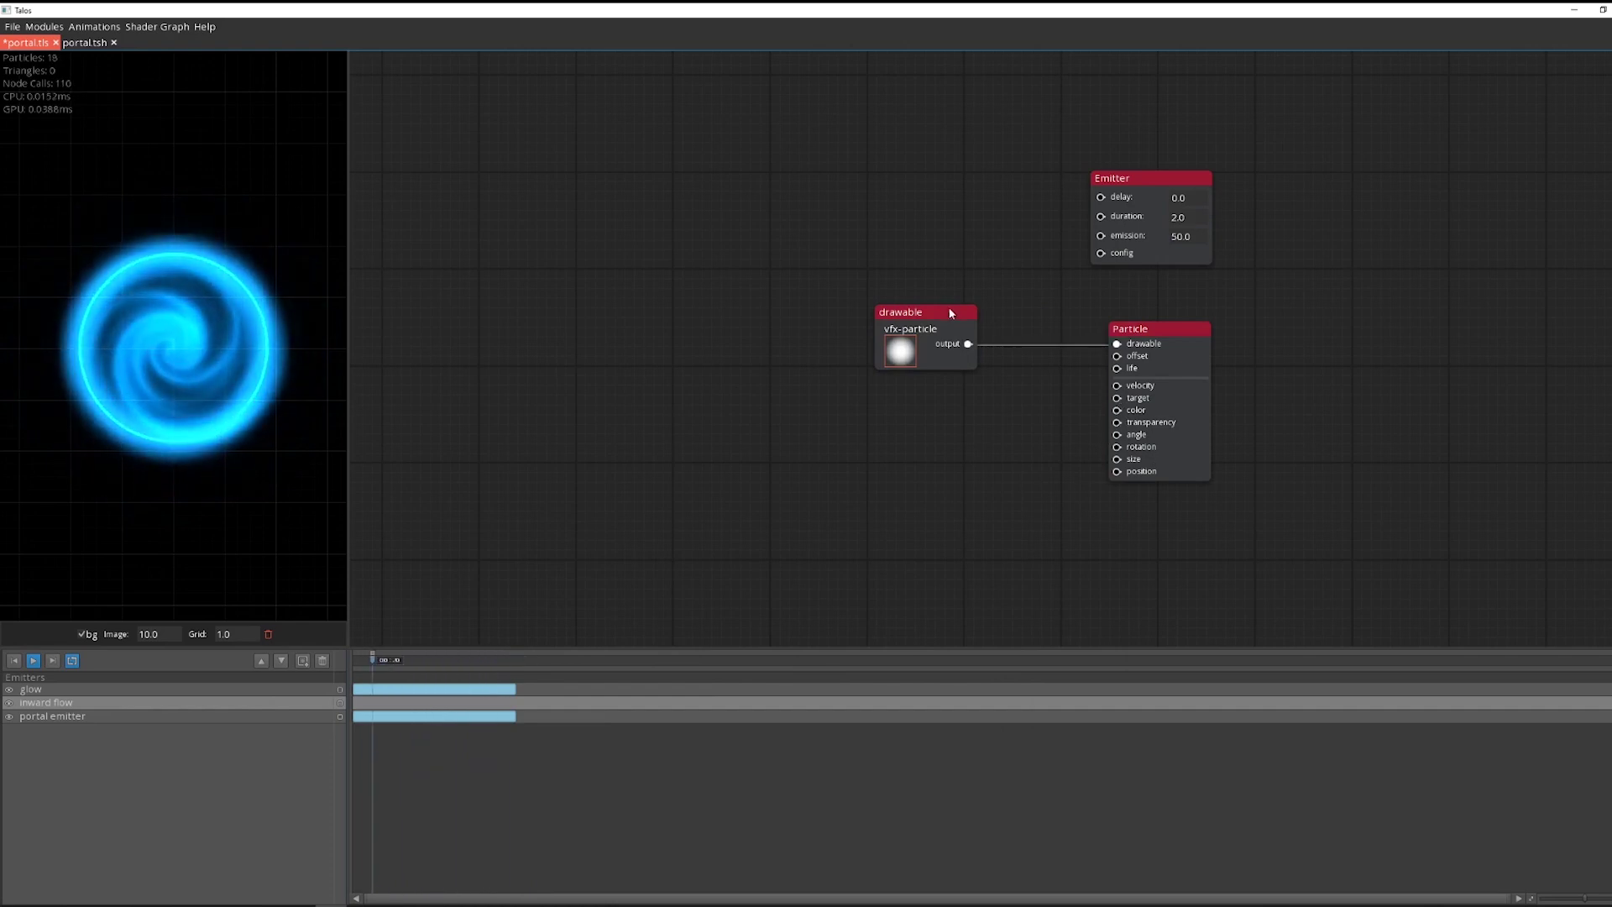
{"action": "left_click_drag", "start_coordinate": [951, 312], "coordinate": [985, 274]}
Add an offset module to the Particle's offset input, lower its curve to zero and enlarge its square emission shape
{"action": "left_click_drag", "start_coordinate": [1118, 356], "coordinate": [586, 430]}
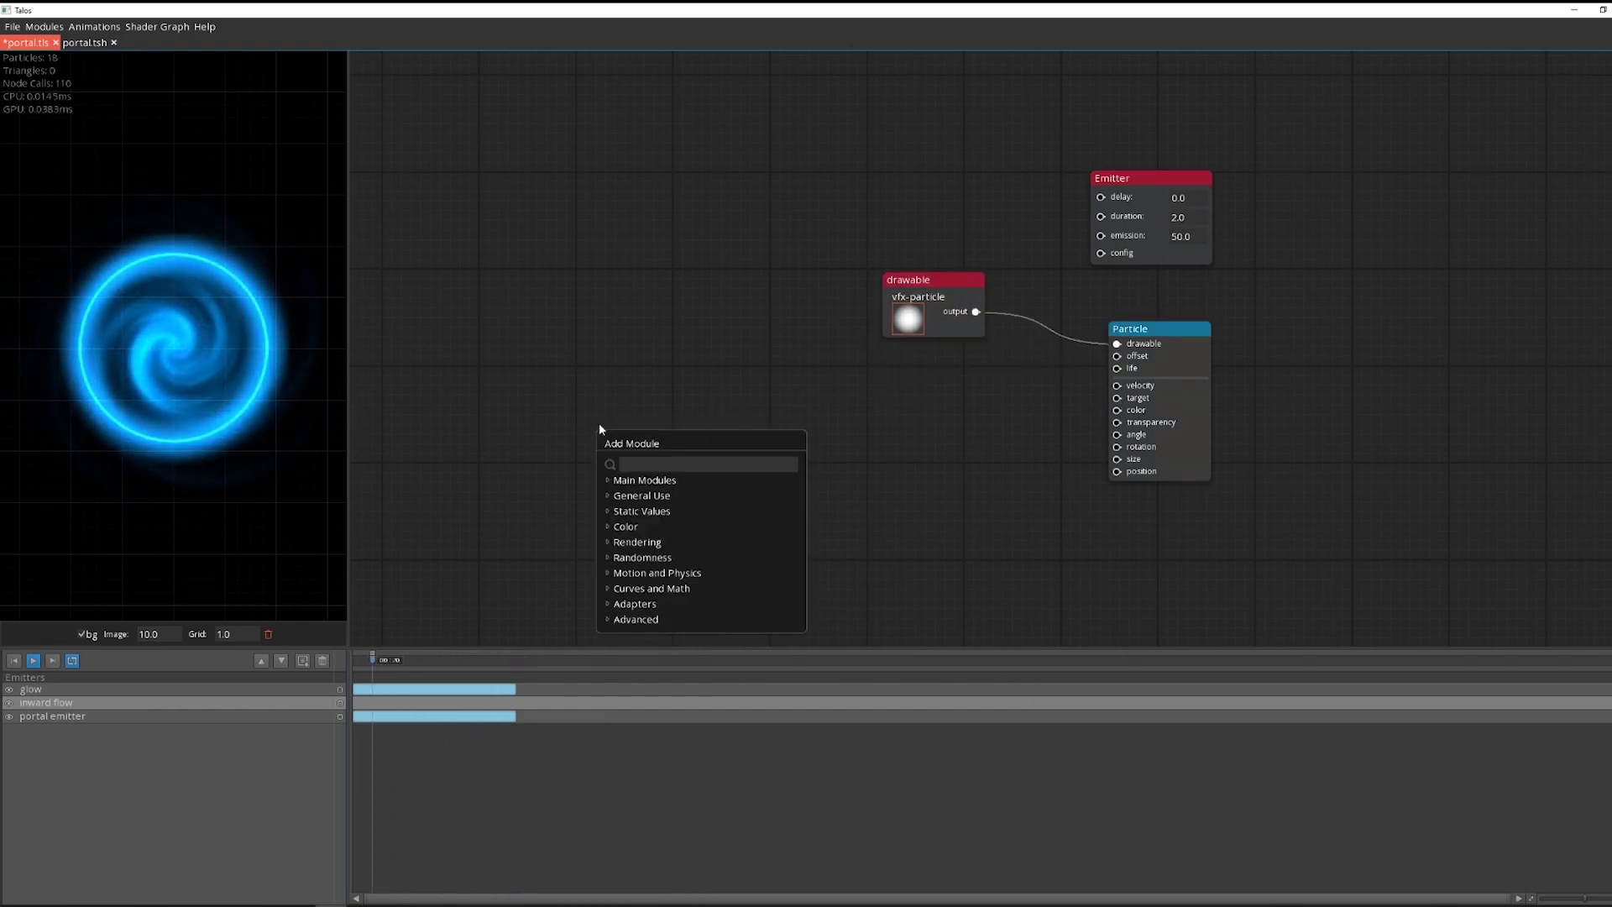
{"action": "type", "text": "offset"}
{"action": "key", "text": "Return"}
{"action": "left_click_drag", "start_coordinate": [763, 461], "coordinate": [820, 467]}
{"action": "left_click_drag", "start_coordinate": [577, 505], "coordinate": [576, 534]}
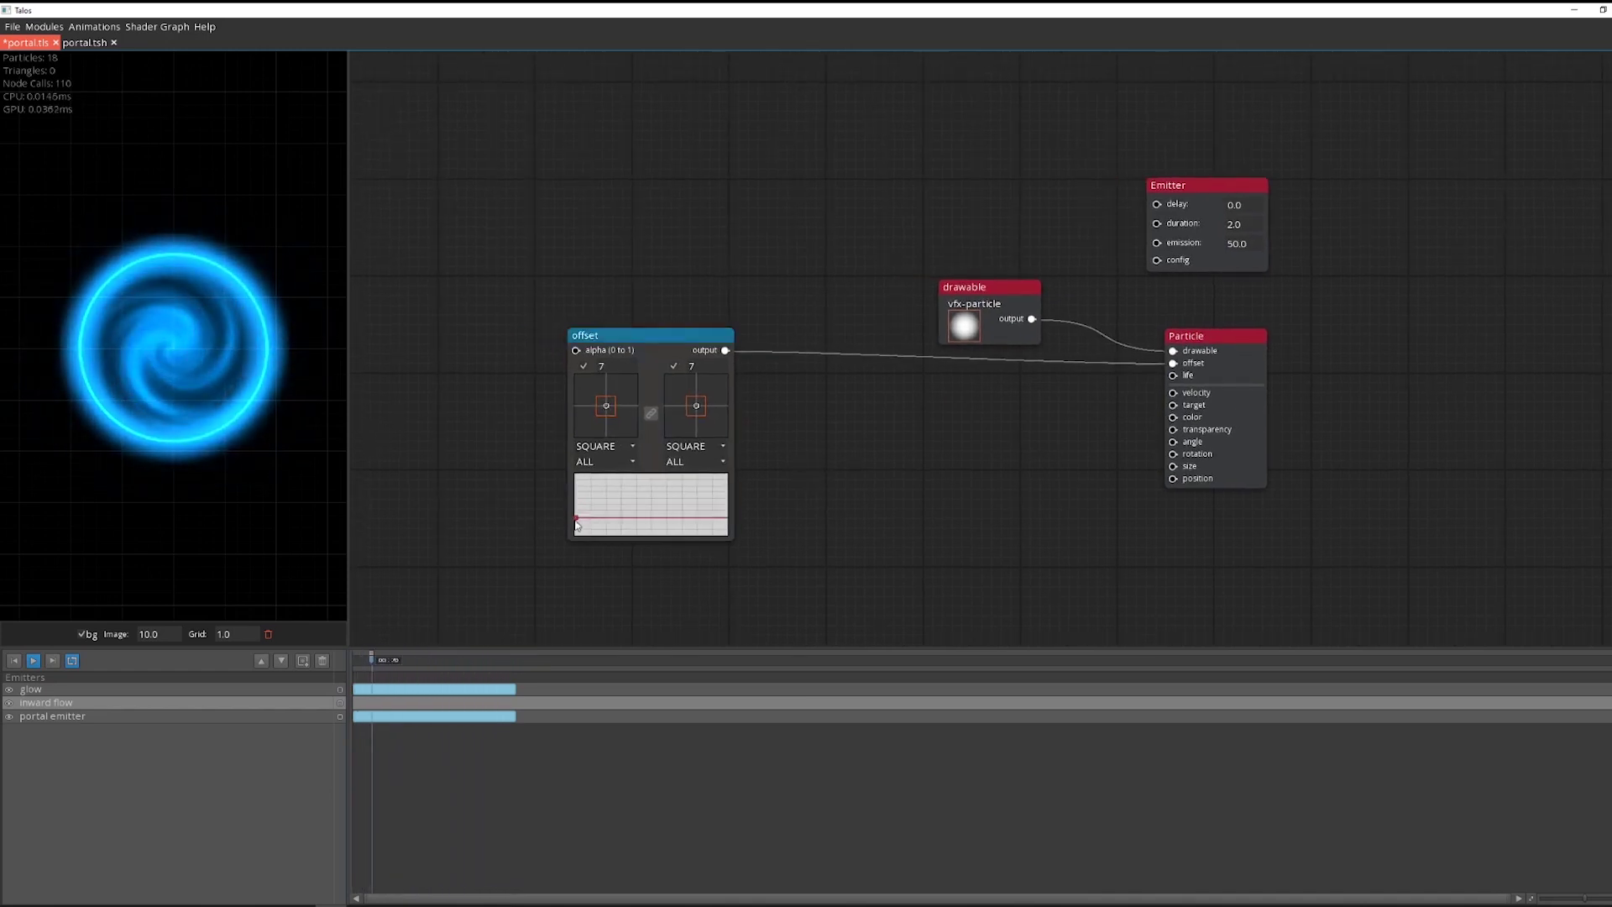
{"action": "left_click_drag", "start_coordinate": [618, 412], "coordinate": [616, 427]}
Give the Emitter a config module with additive and continuous enabled, and set the offset's first shape to ELLIPSE
{"action": "left_click_drag", "start_coordinate": [1157, 259], "coordinate": [936, 146]}
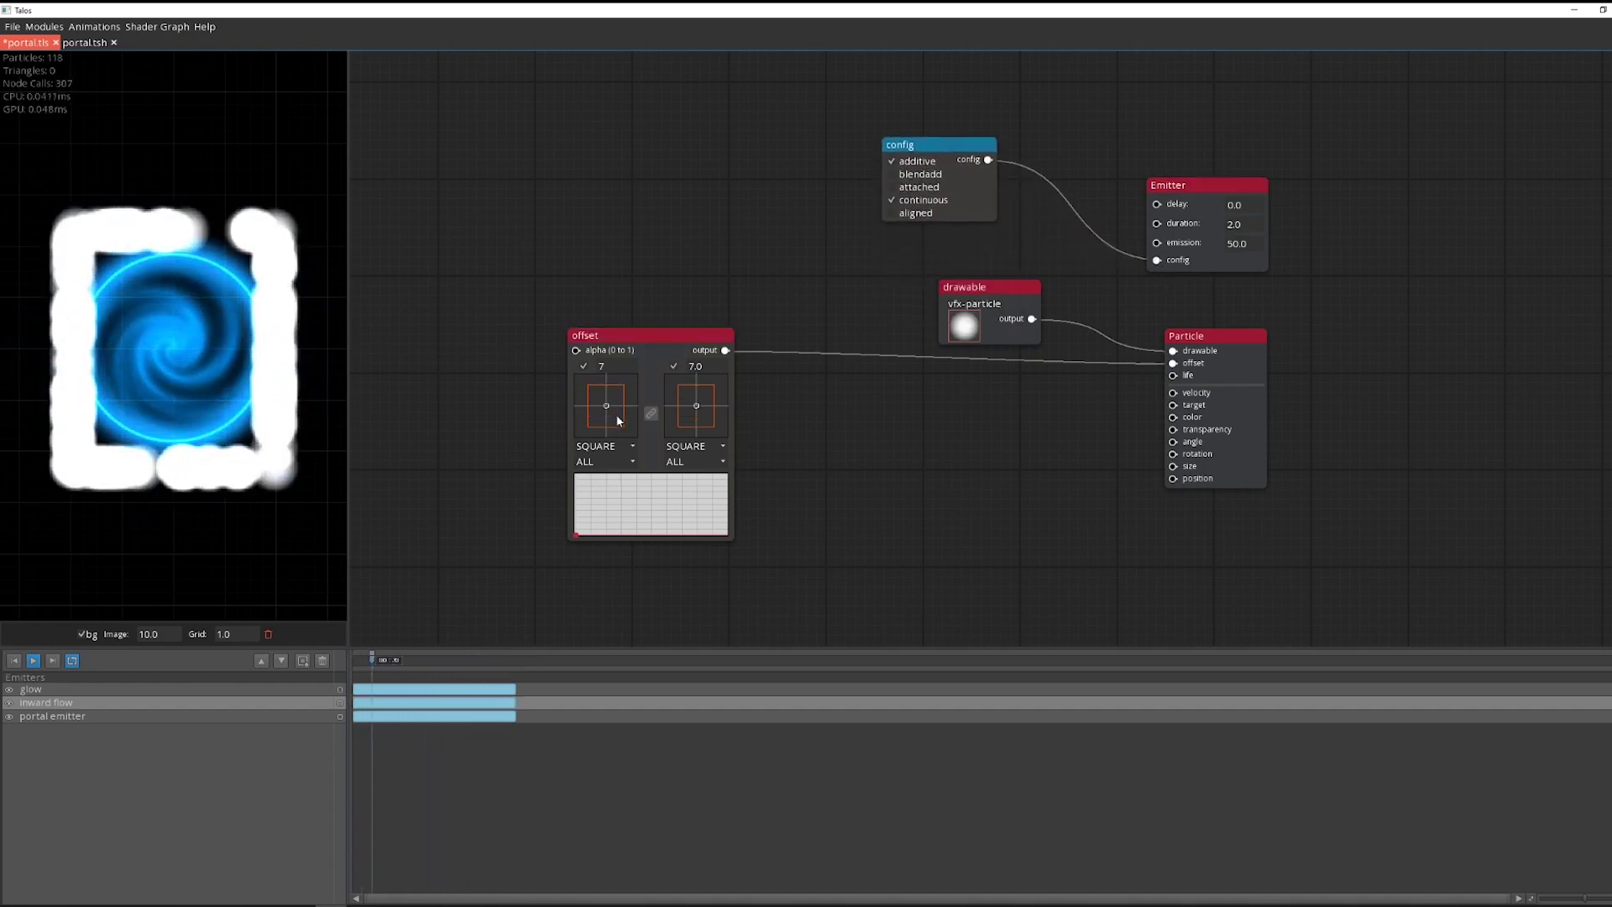
{"action": "left_click_drag", "start_coordinate": [607, 423], "coordinate": [610, 425]}
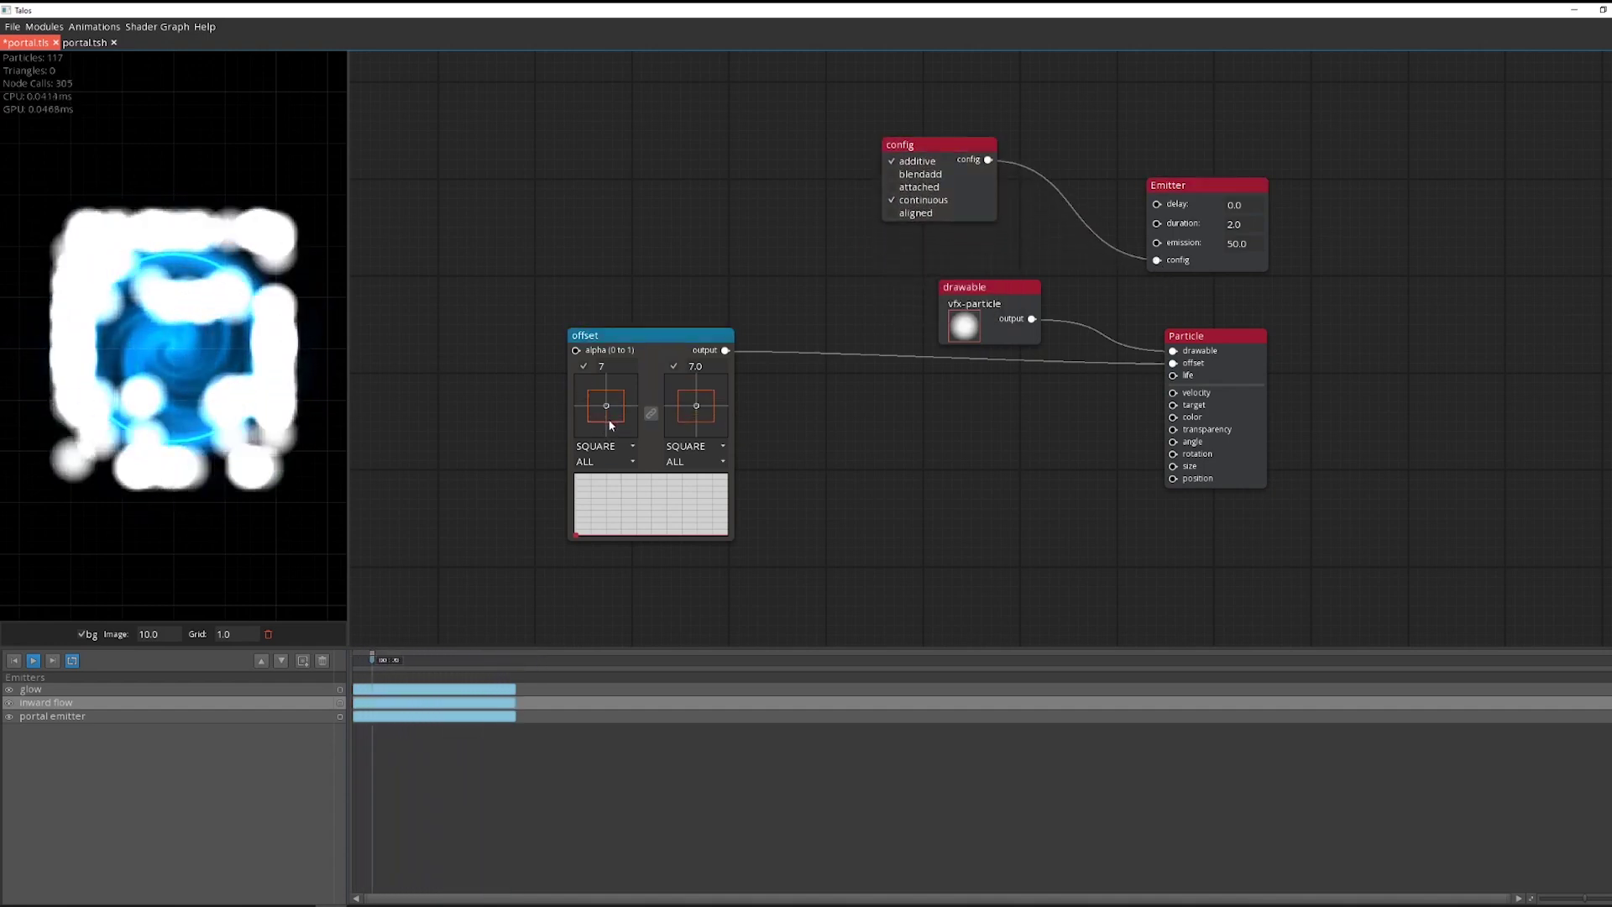
{"action": "left_click", "coordinate": [603, 446]}
{"action": "left_click", "coordinate": [605, 424]}
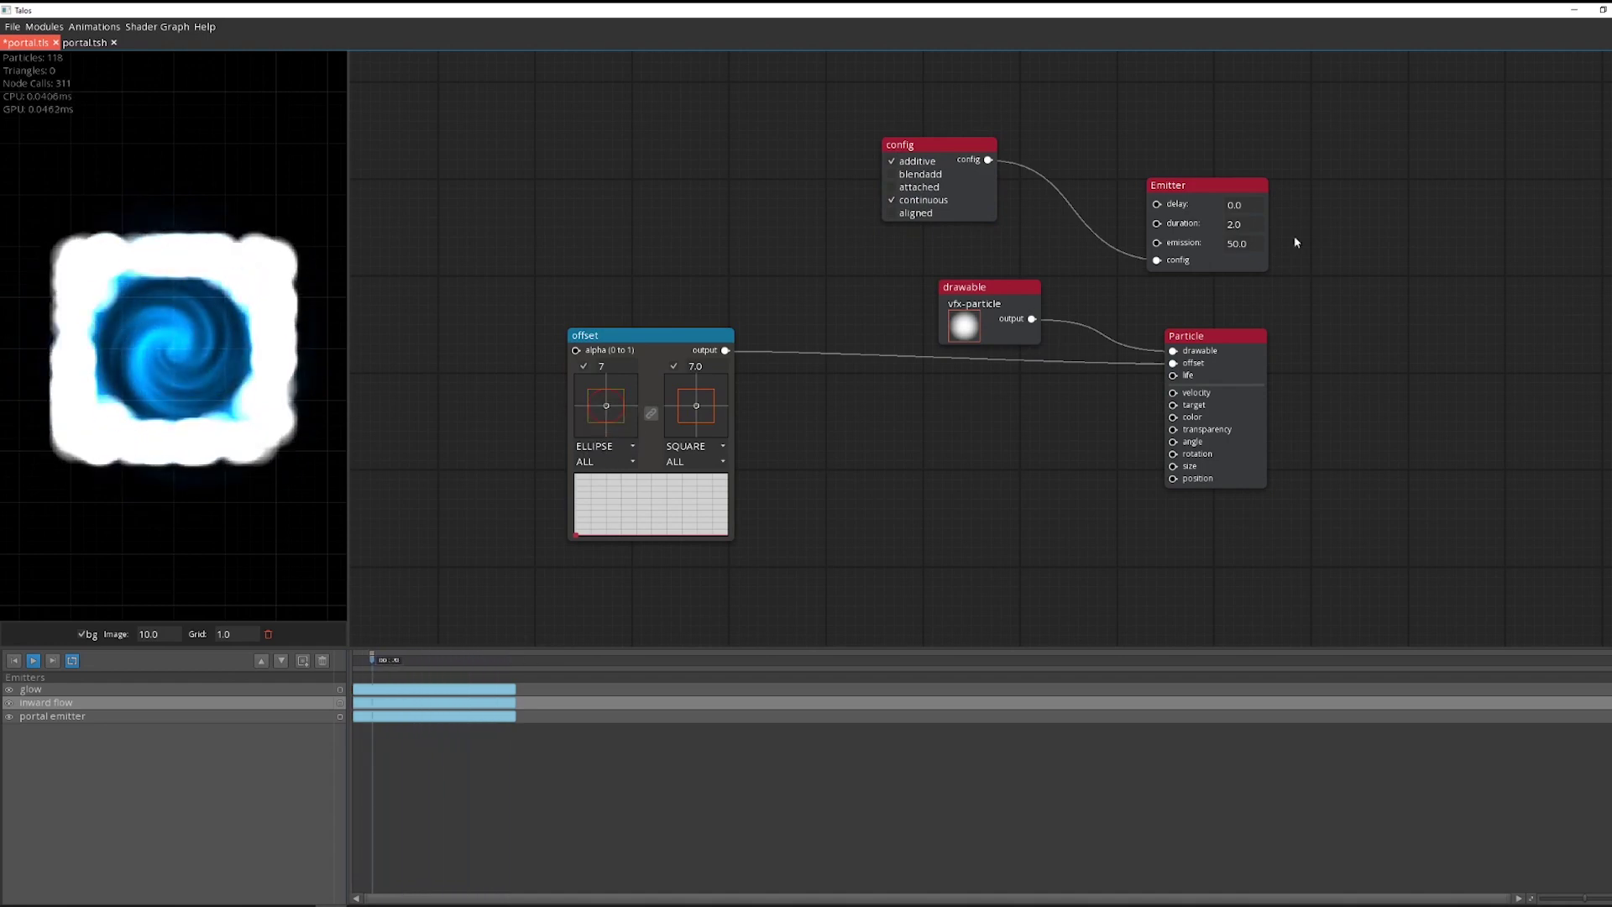
{"action": "left_click", "coordinate": [1249, 243]}
{"action": "left_click", "coordinate": [691, 254]}
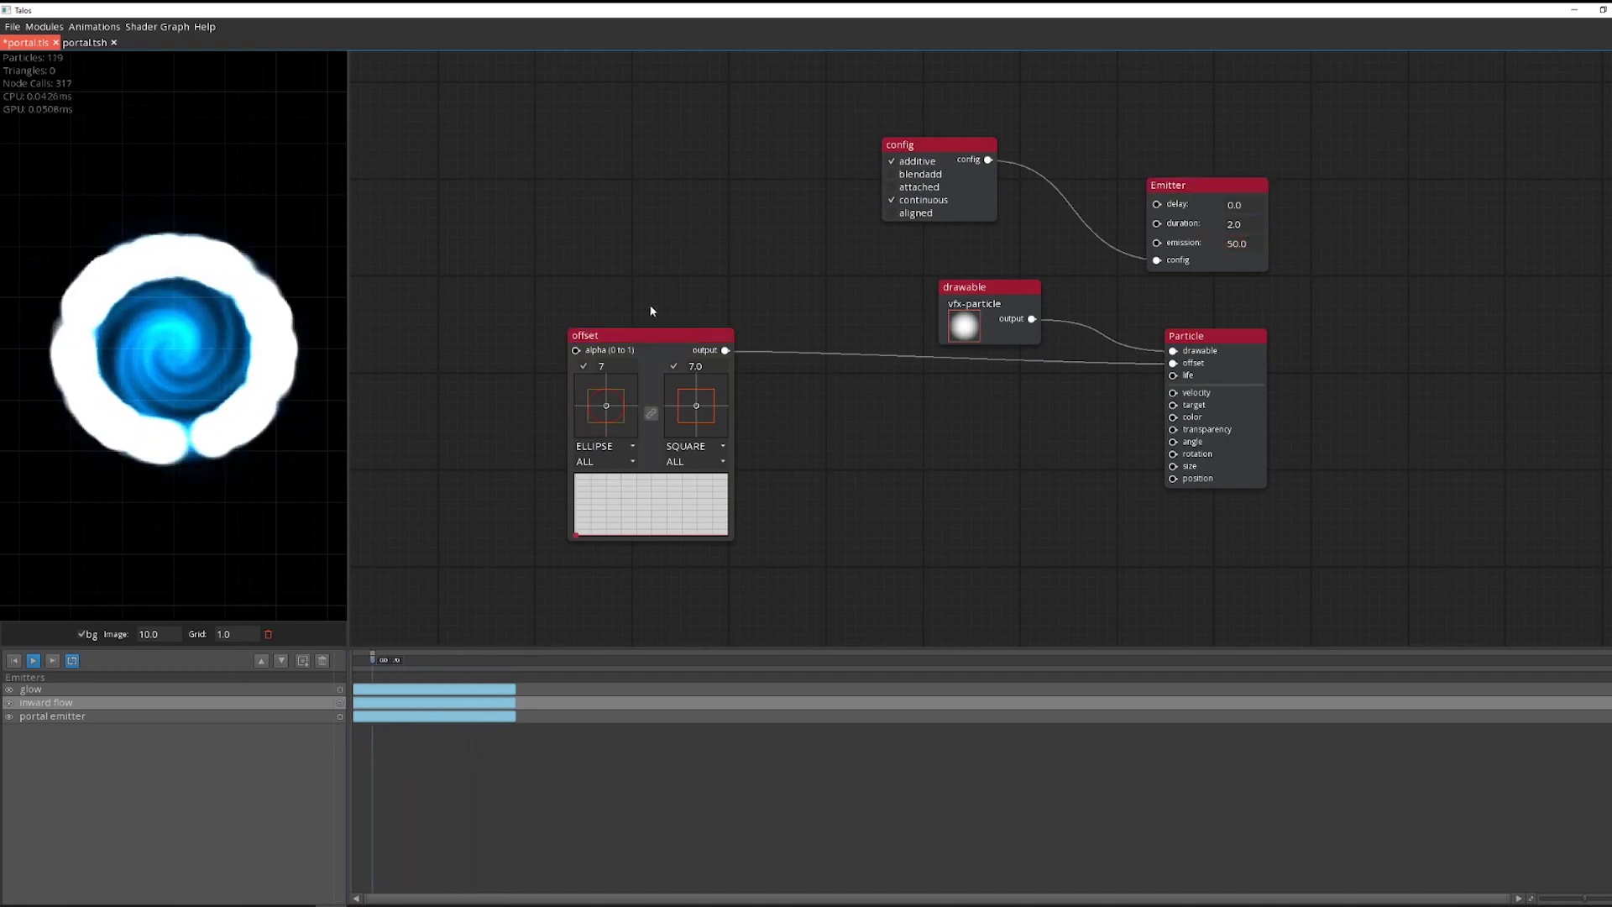
Add a Number module to the Particle's size input and set it to 0.1
{"action": "type", "text": "size"}
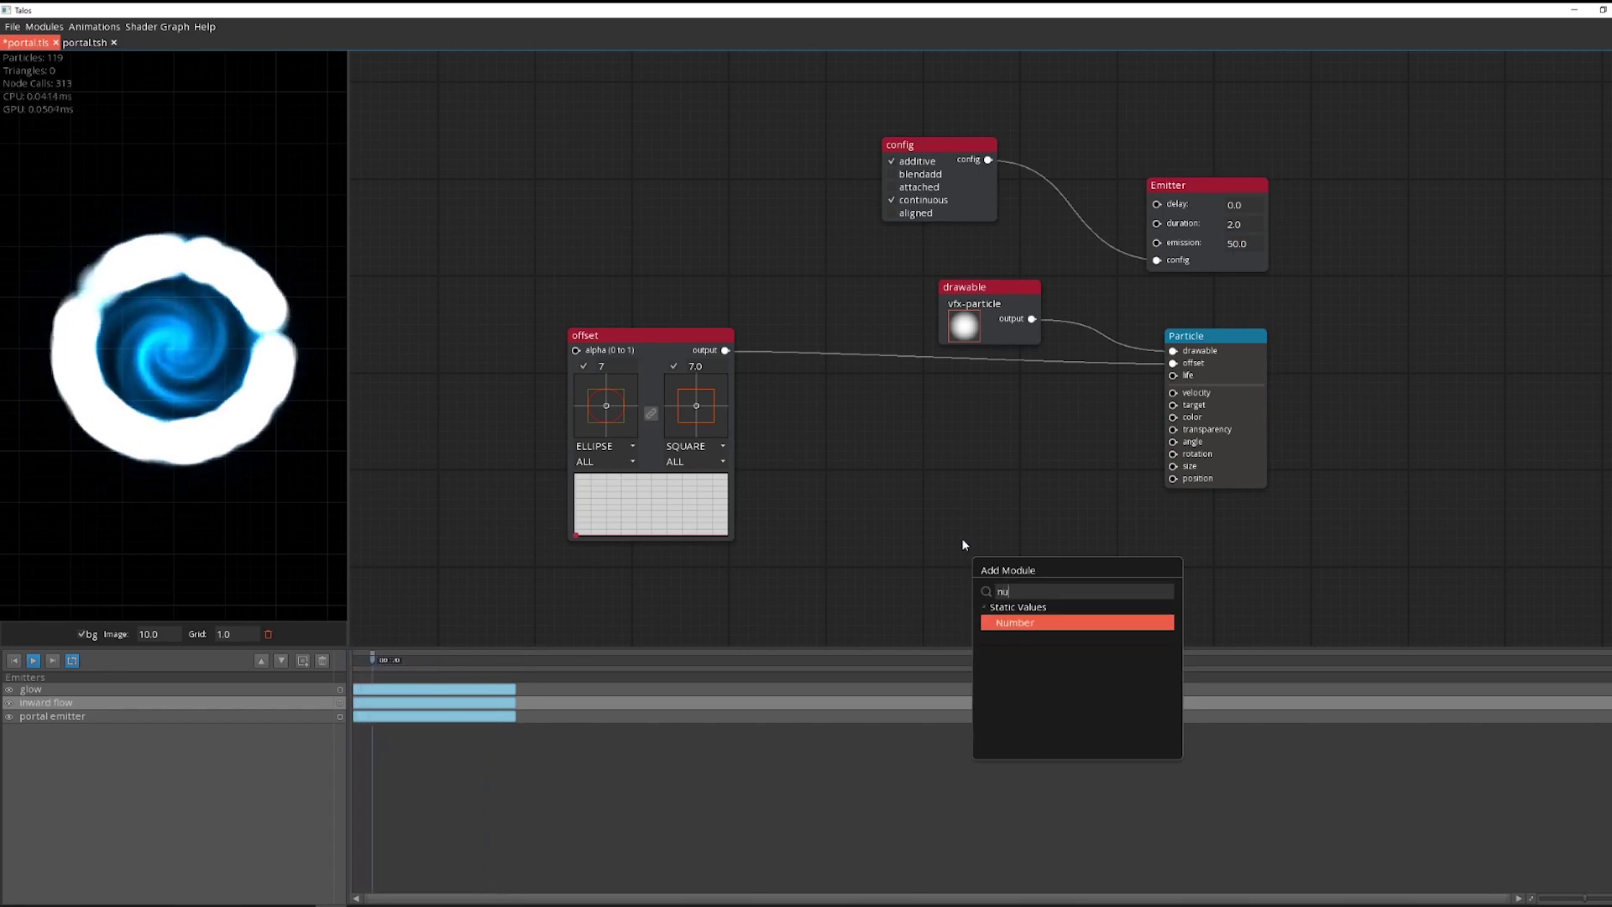
{"action": "key", "text": "Return"}
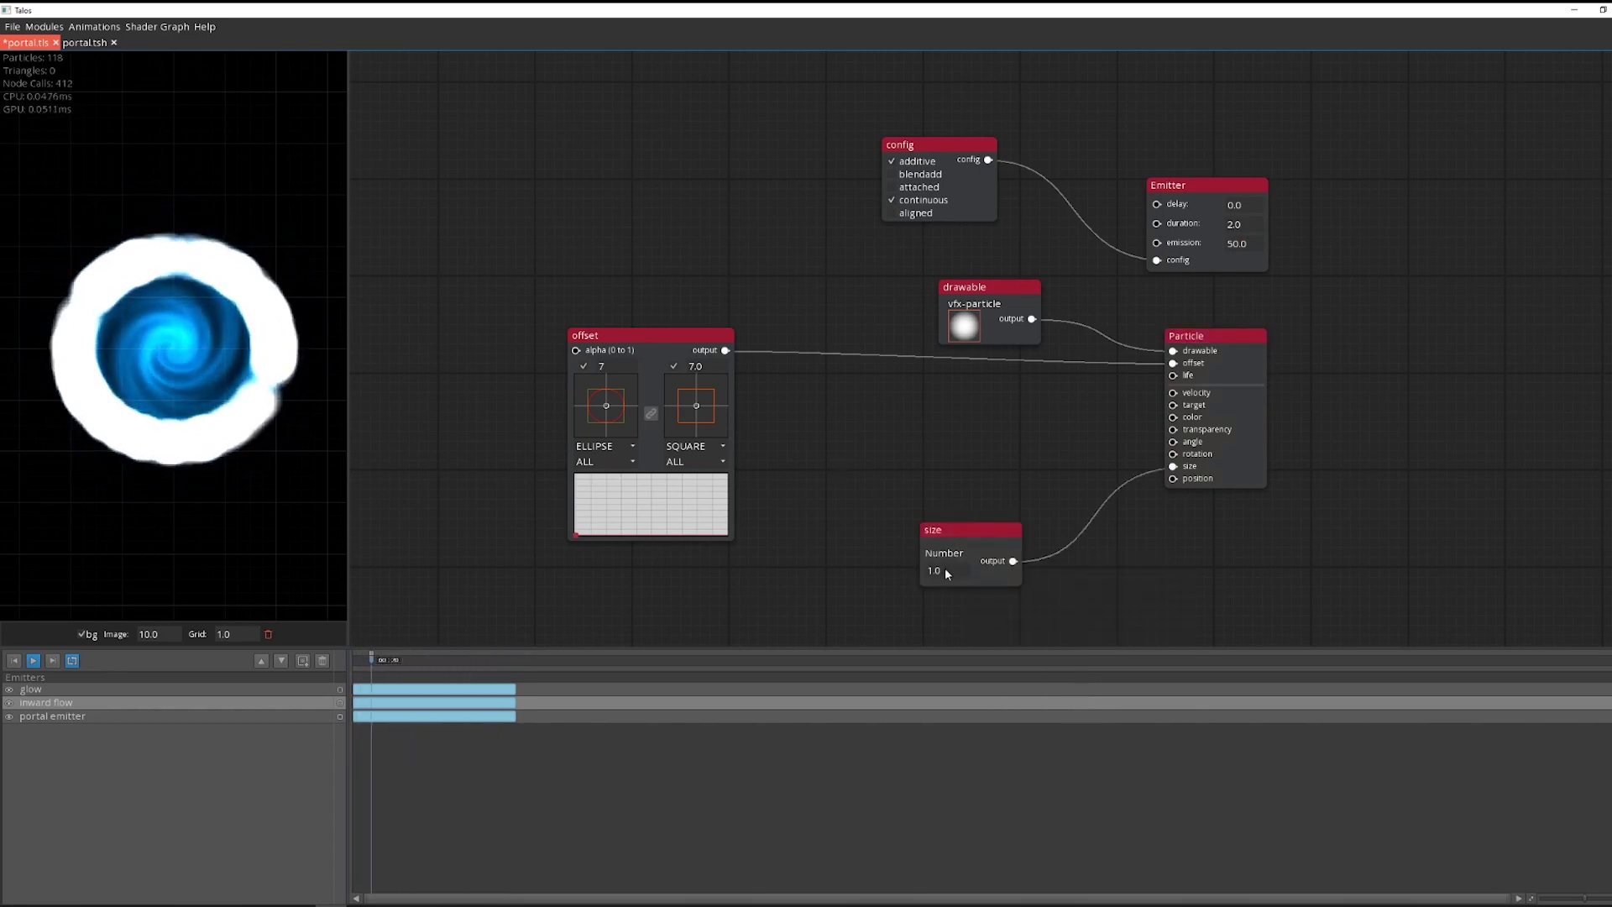
{"action": "left_click_drag", "start_coordinate": [945, 570], "coordinate": [824, 536]}
{"action": "type", "text": "0.1"}
{"action": "left_click", "coordinate": [896, 485]}
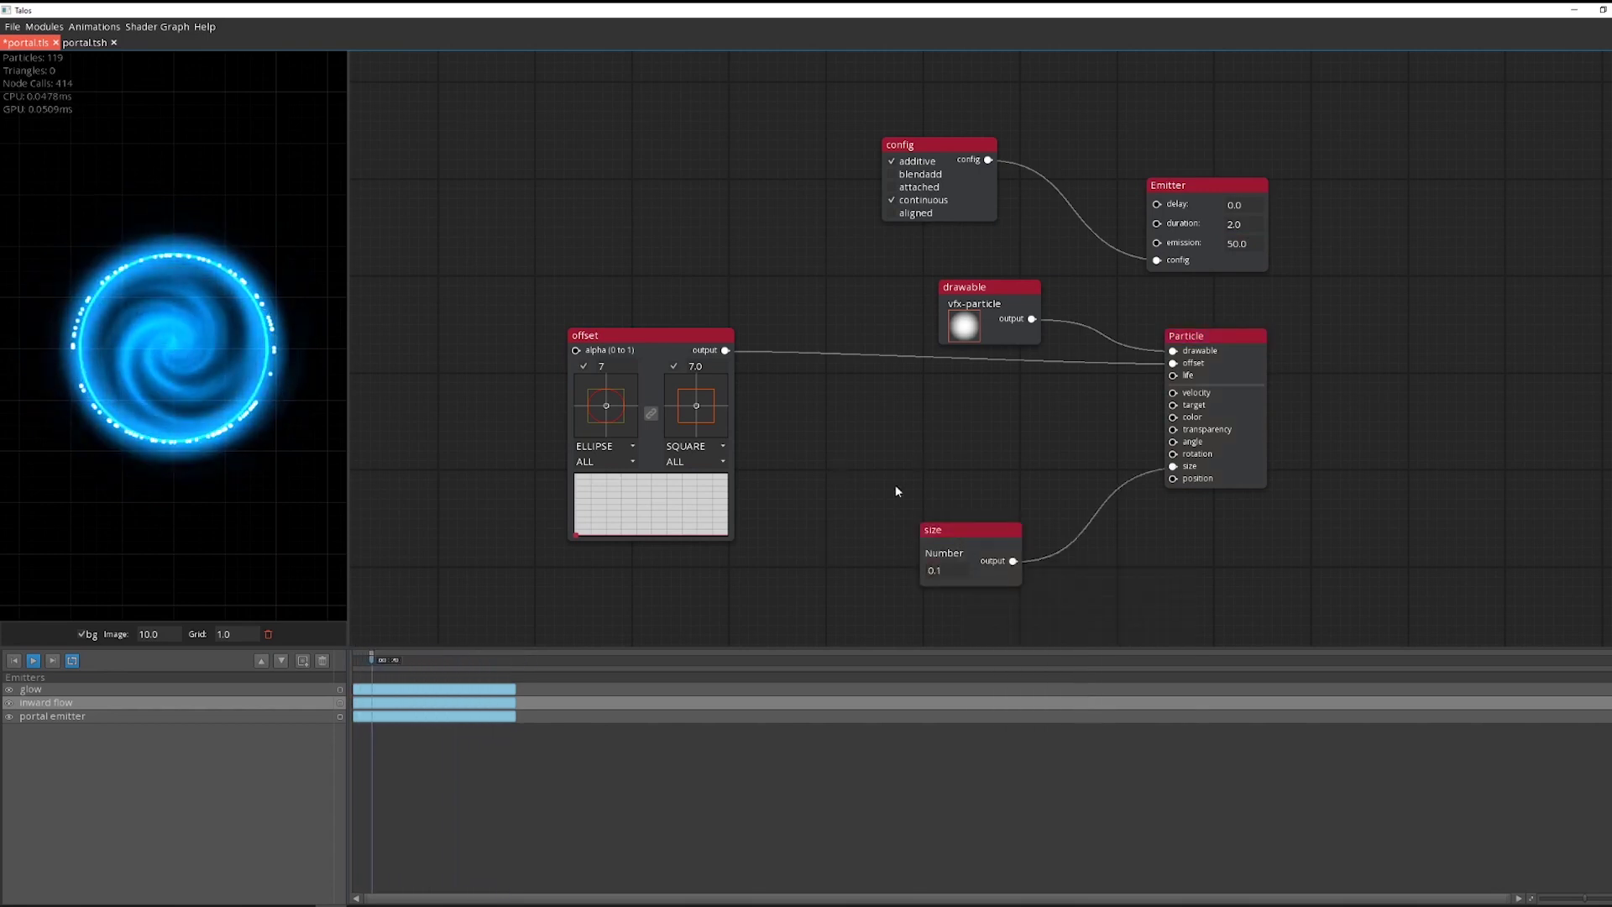
Set the offset's second shape to ELLIPSE and enlarge the ellipse to fill its grid
{"action": "left_click", "coordinate": [626, 409]}
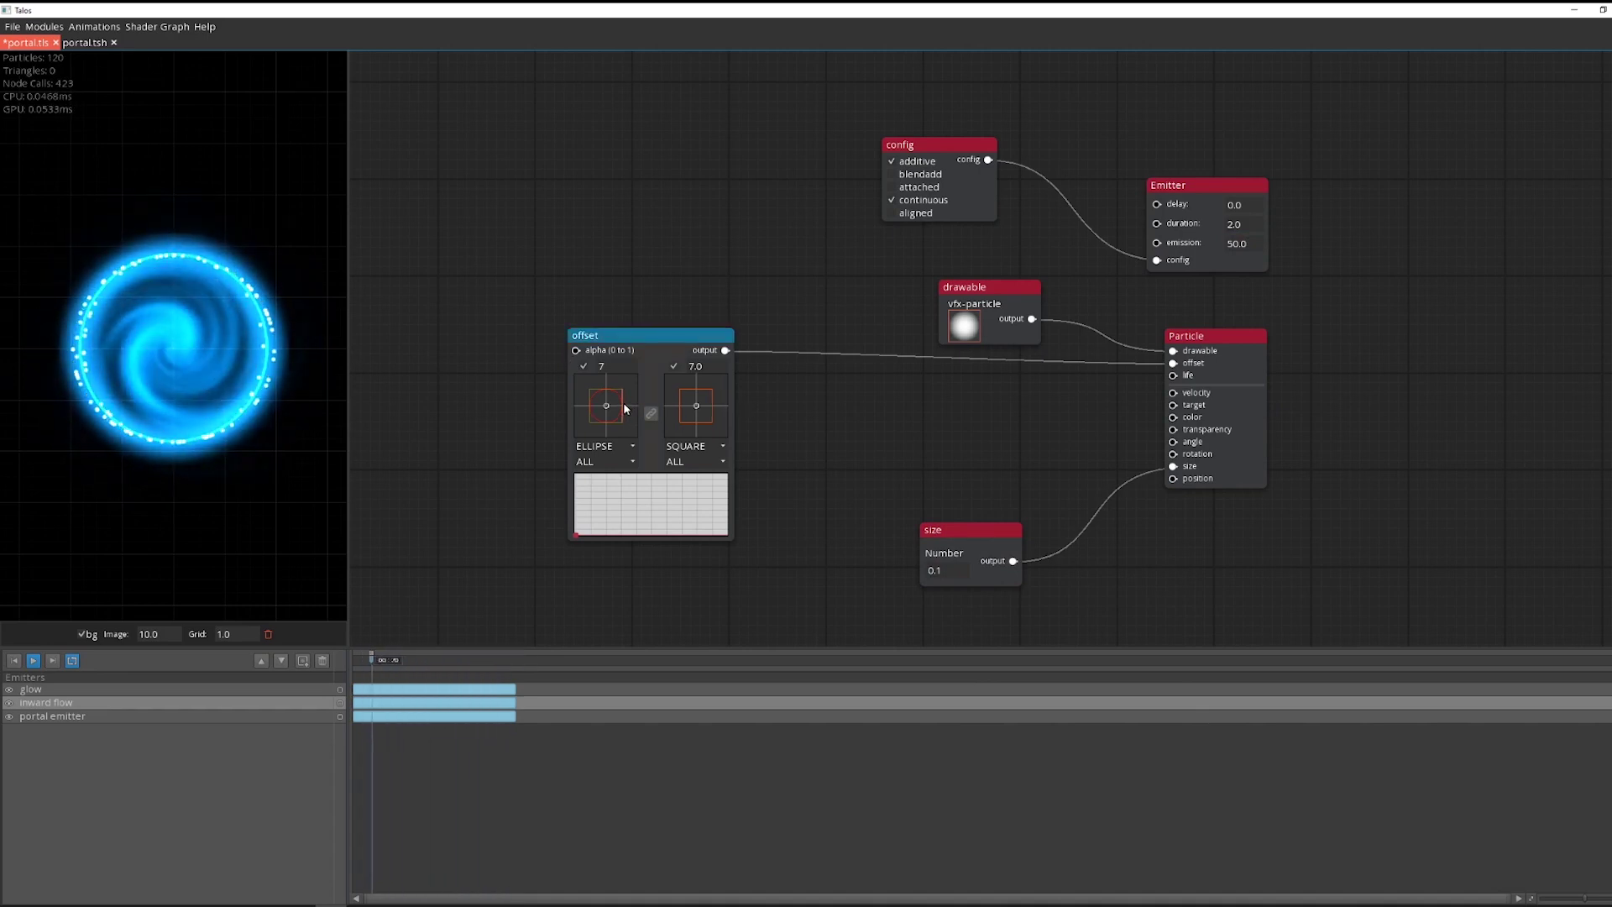
{"action": "left_click", "coordinate": [614, 368]}
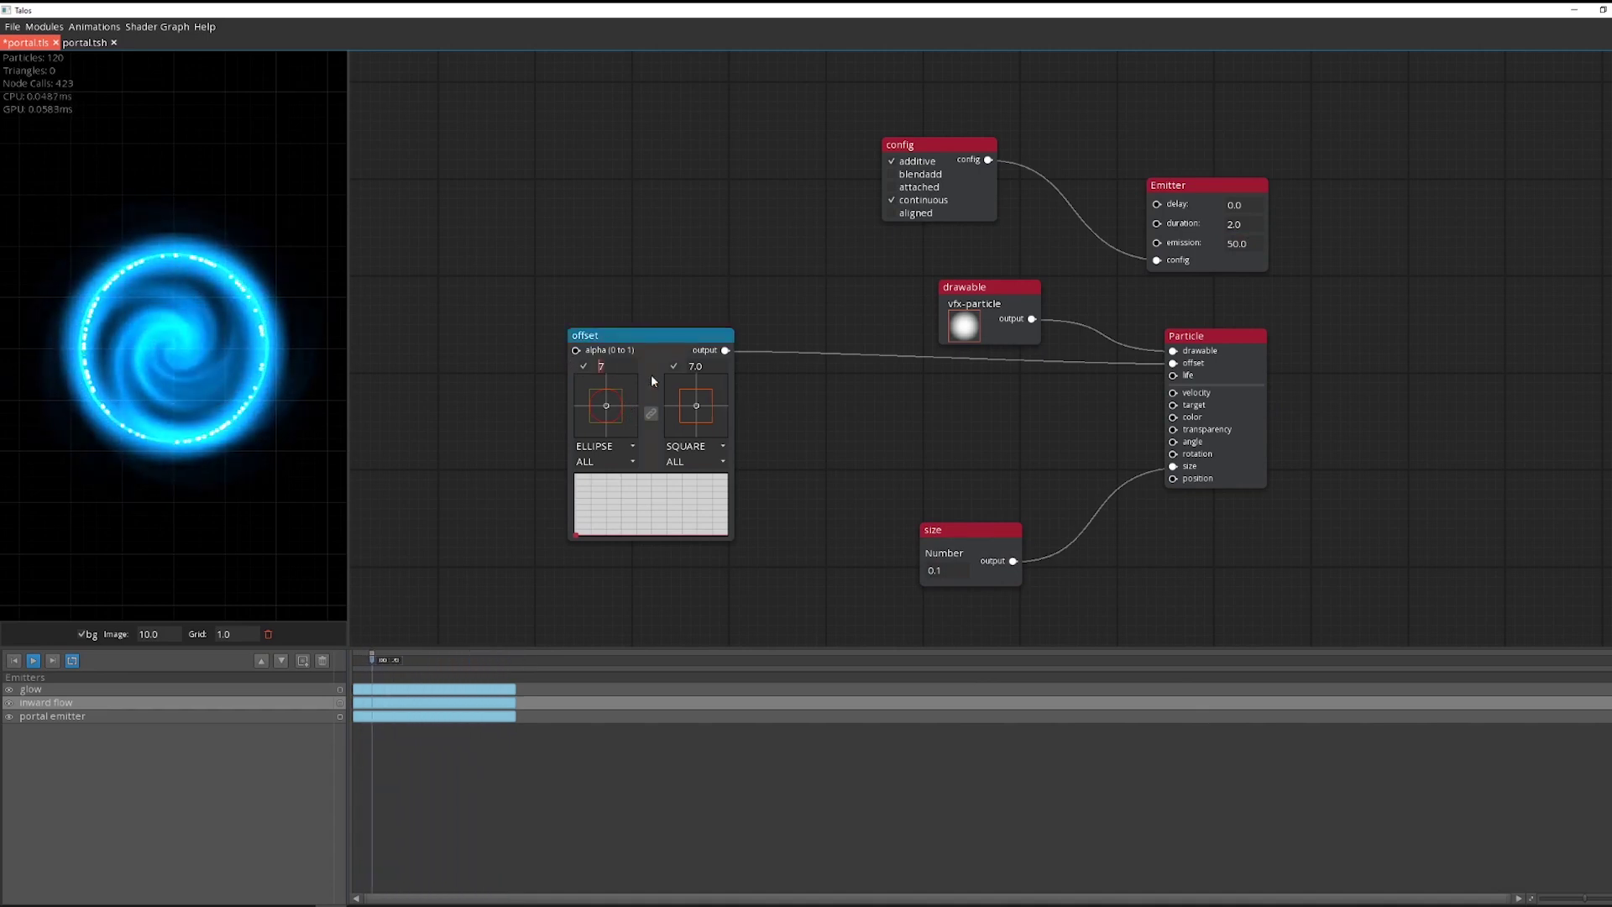
{"action": "left_click", "coordinate": [694, 446]}
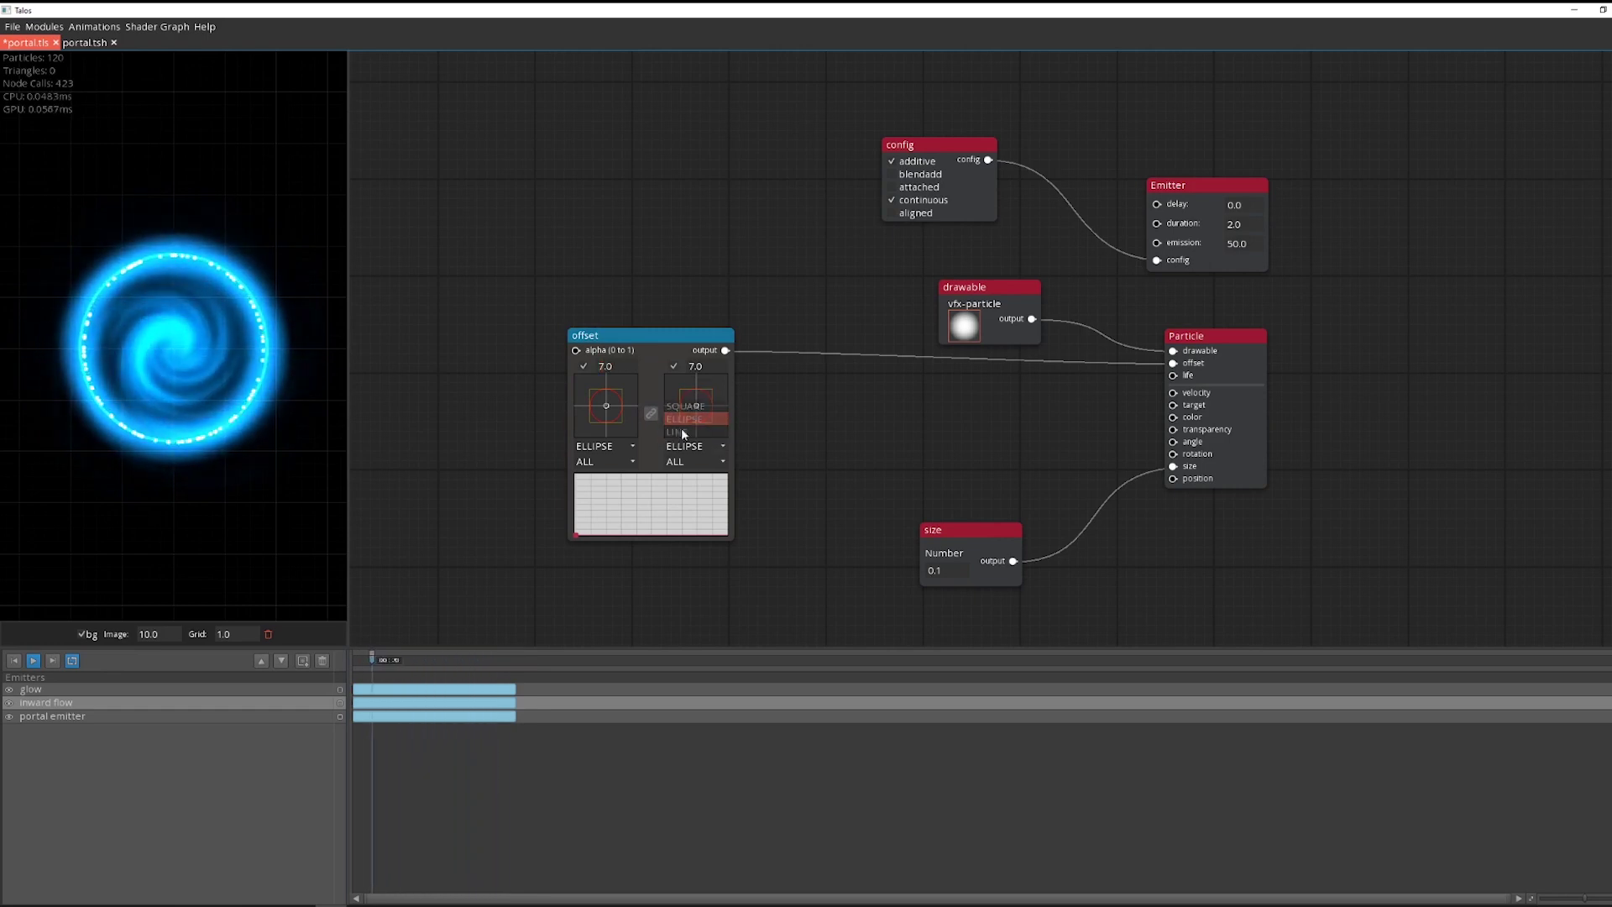
{"action": "left_click", "coordinate": [693, 411]}
{"action": "left_click_drag", "start_coordinate": [683, 437], "coordinate": [729, 384]}
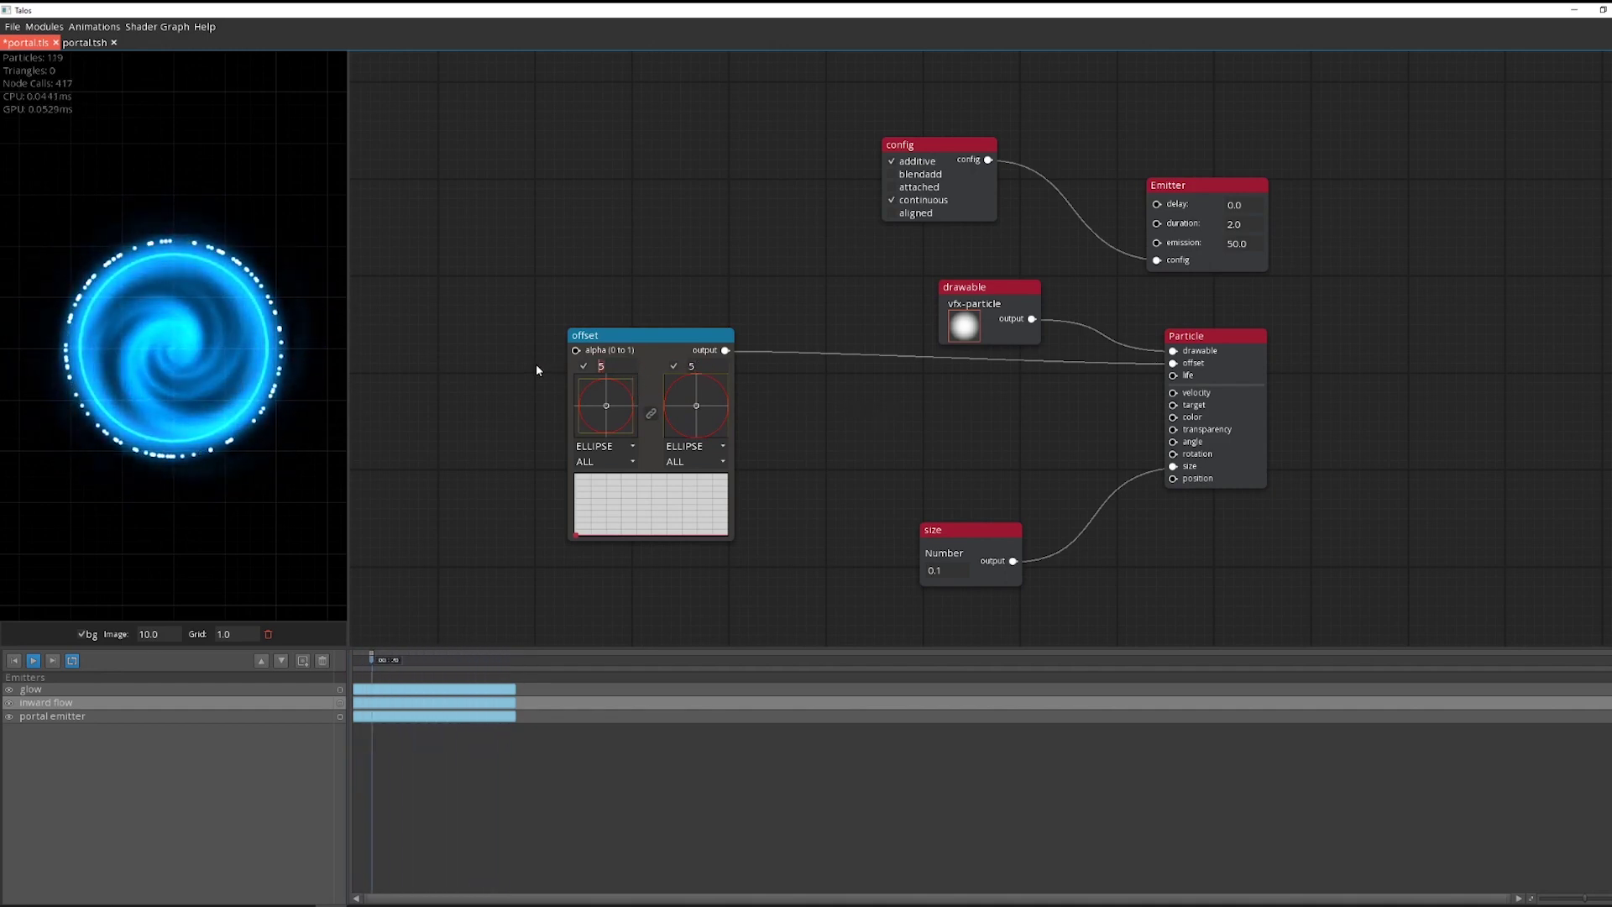
Set both offset range values to 4.5 and shape the curve as a straight line rising from zero to the maximum
{"action": "type", "text": "4.5"}
{"action": "key", "text": "Tab"}
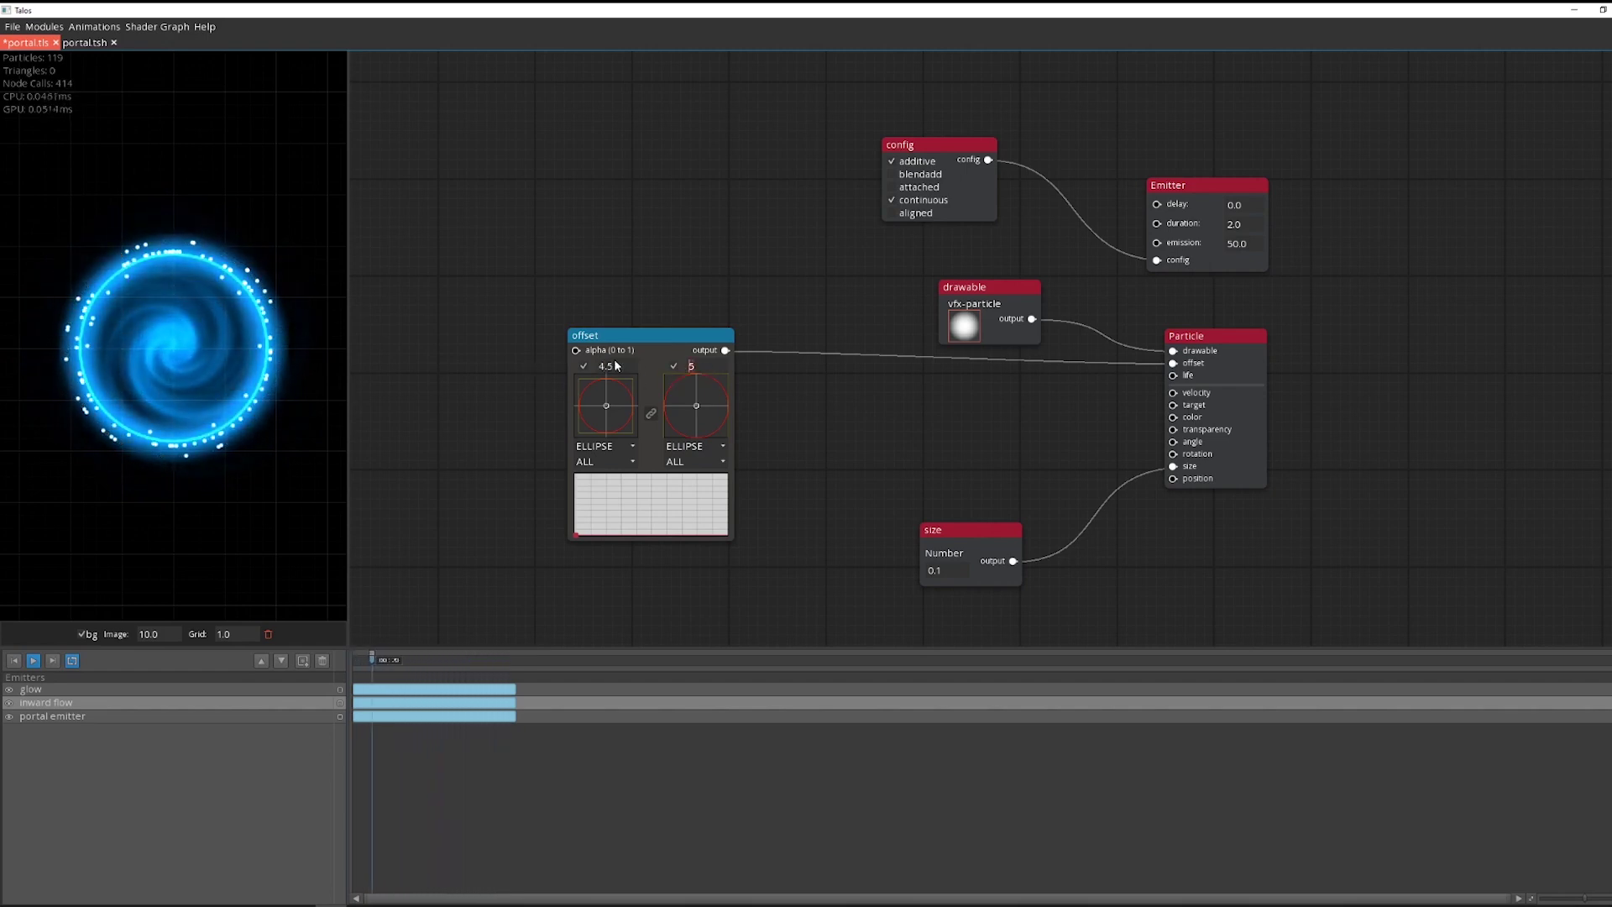
{"action": "left_click_drag", "start_coordinate": [588, 506], "coordinate": [873, 462]}
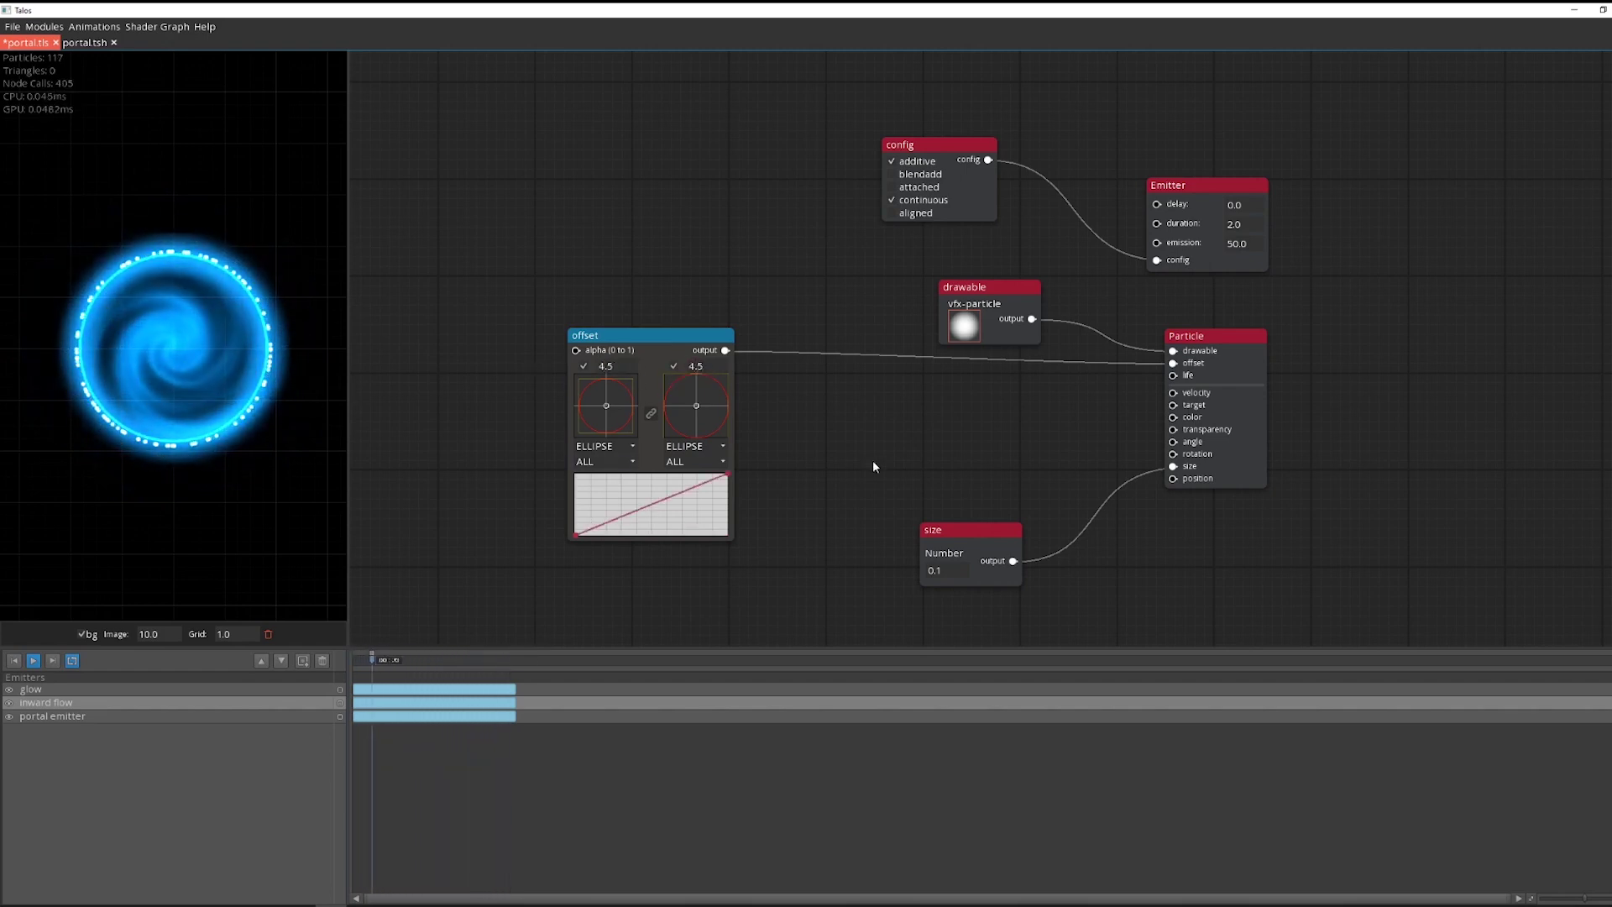
Connect an input module using Emitter.alpha - Duration to the offset's alpha, and shrink the offset's first ellipse
{"action": "left_click_drag", "start_coordinate": [426, 304], "coordinate": [565, 317]}
{"action": "right_click", "coordinate": [405, 322]}
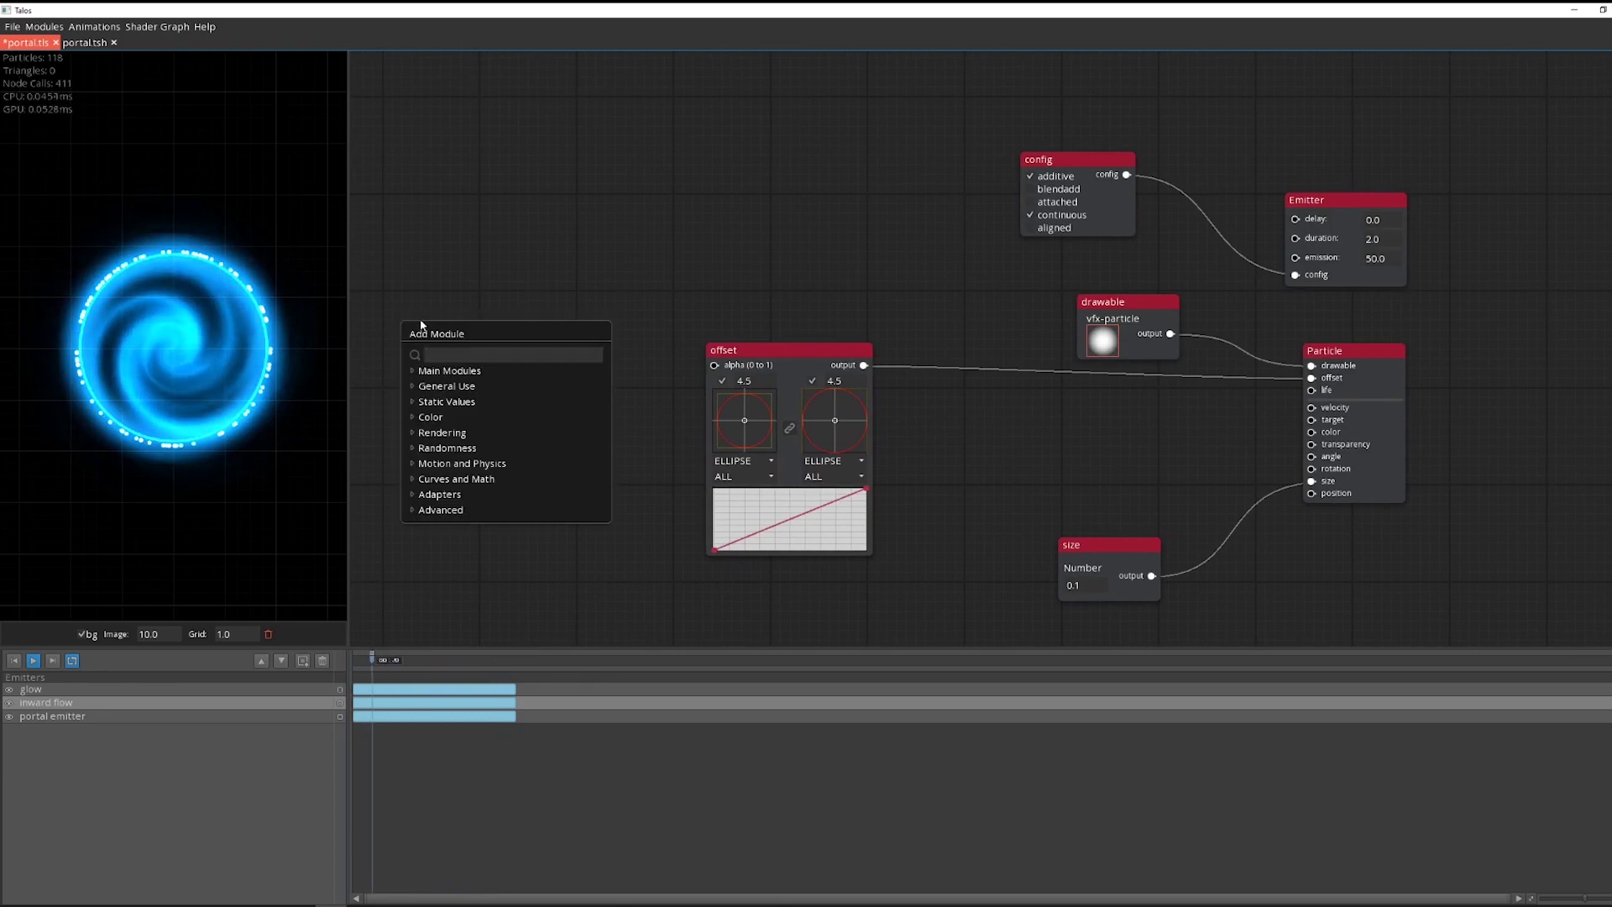
{"action": "type", "text": "sys"}
{"action": "key", "text": "Return"}
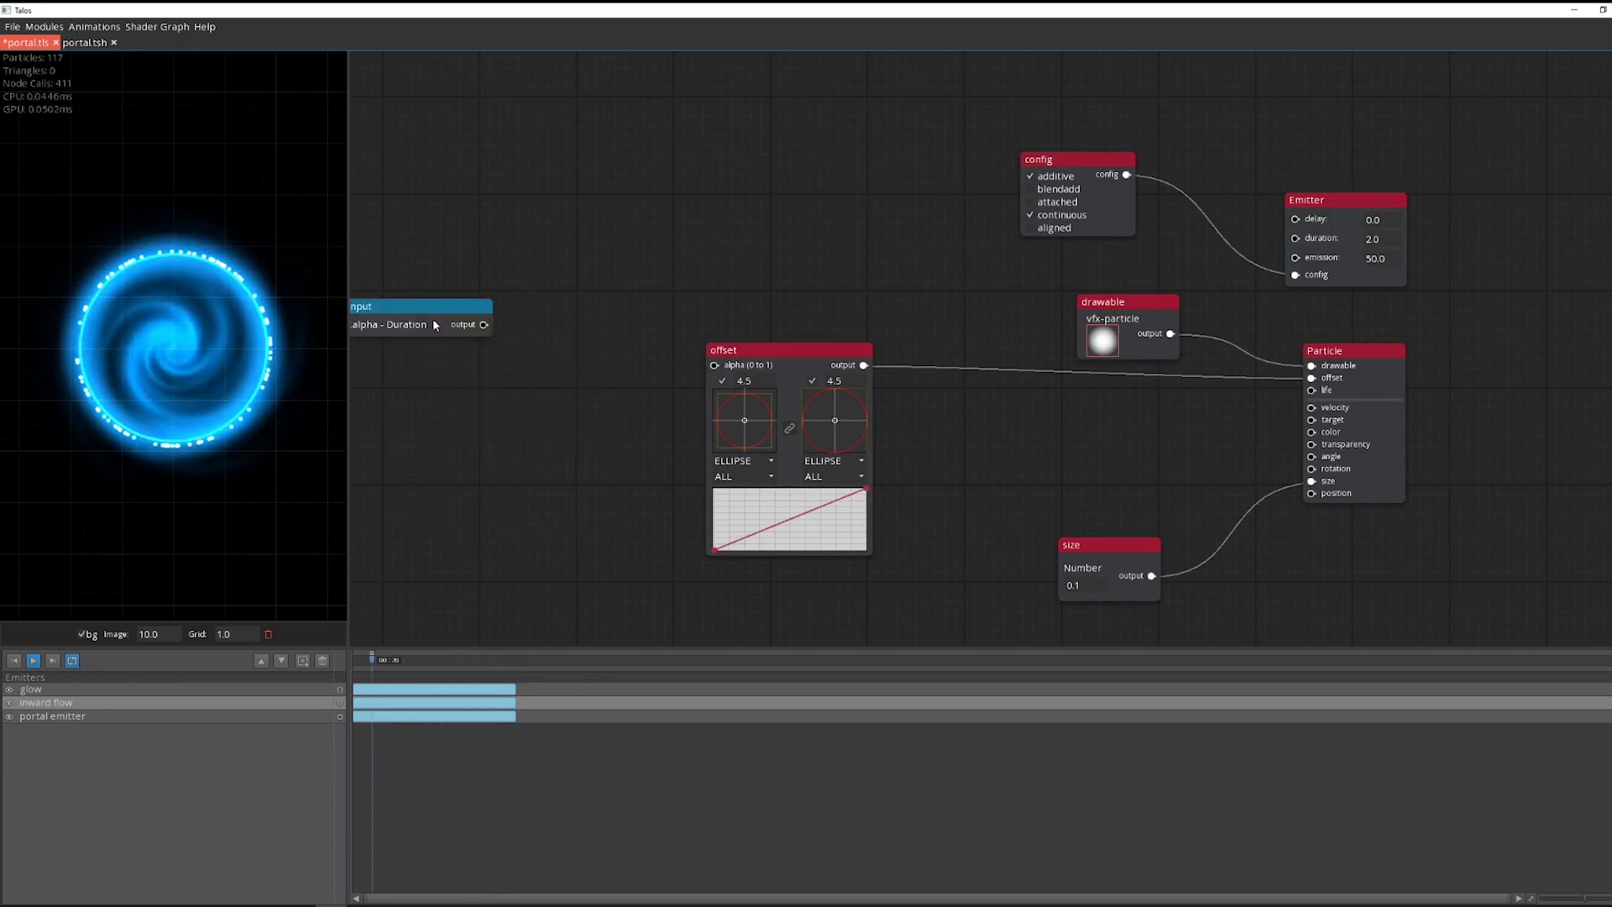
{"action": "left_click_drag", "start_coordinate": [699, 357], "coordinate": [714, 366]}
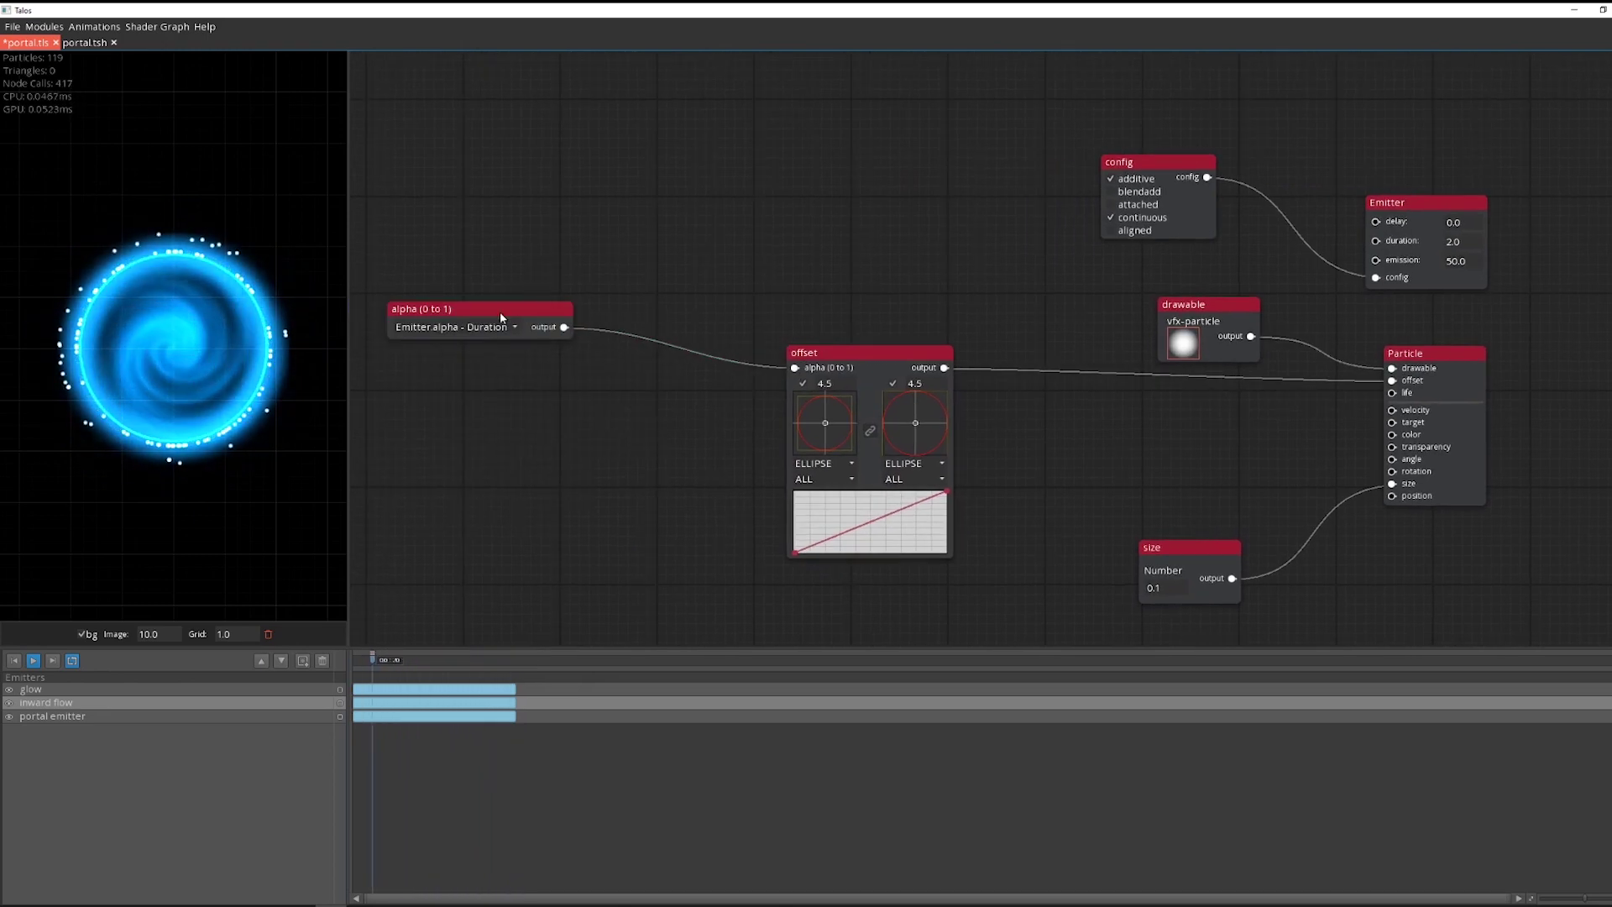
{"action": "left_click_drag", "start_coordinate": [500, 311], "coordinate": [594, 317]}
{"action": "left_click_drag", "start_coordinate": [593, 431], "coordinate": [482, 421]}
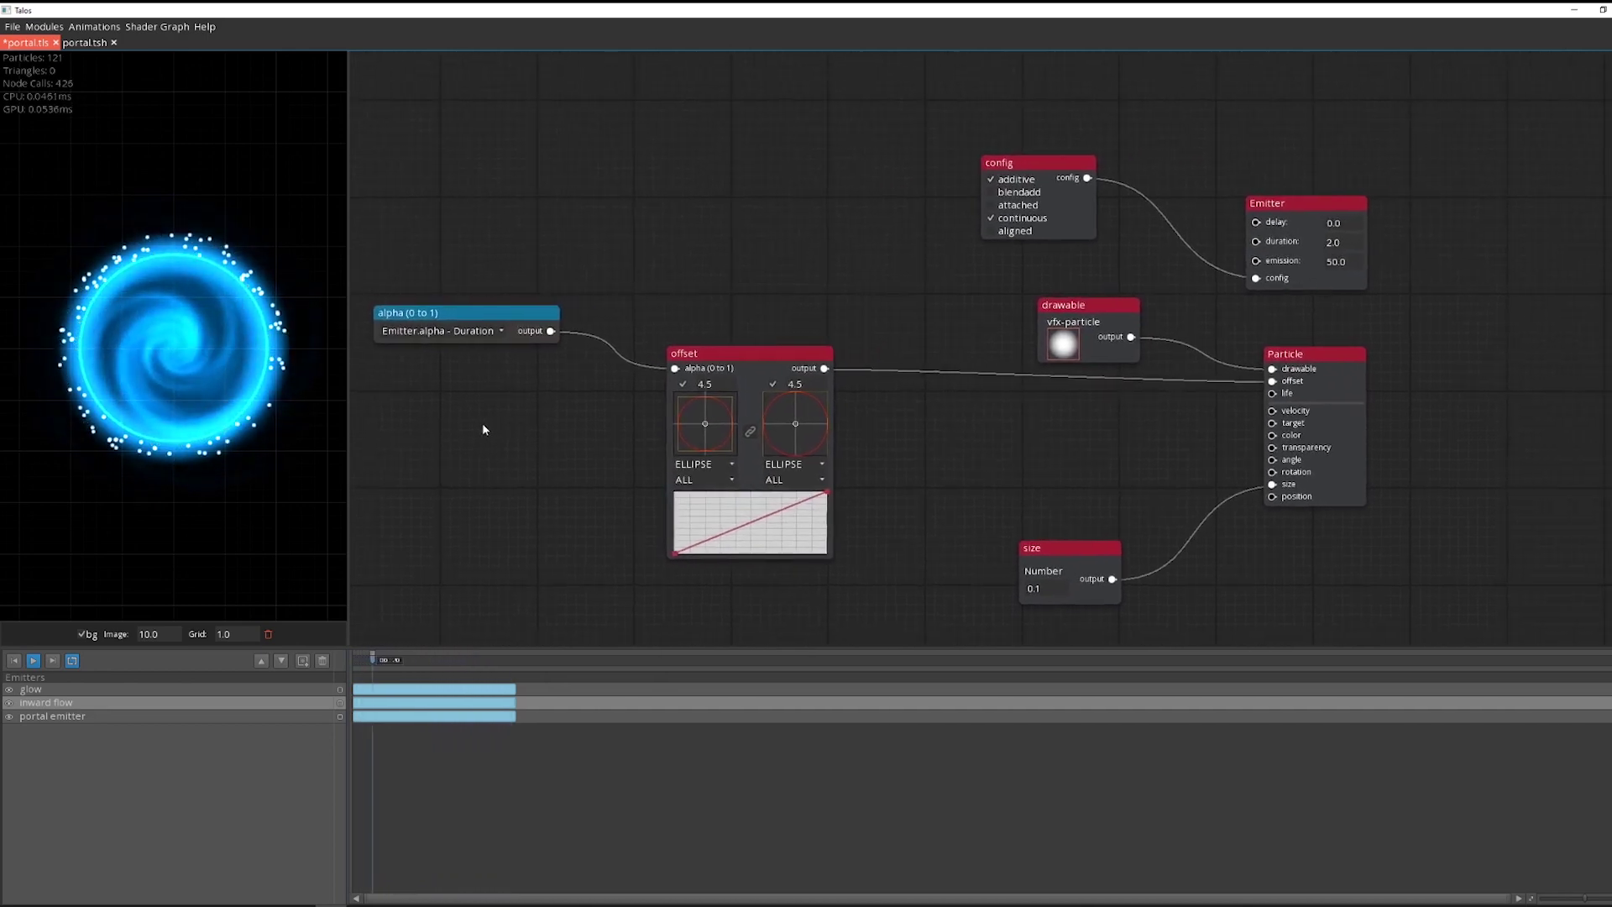
{"action": "left_click", "coordinate": [718, 400]}
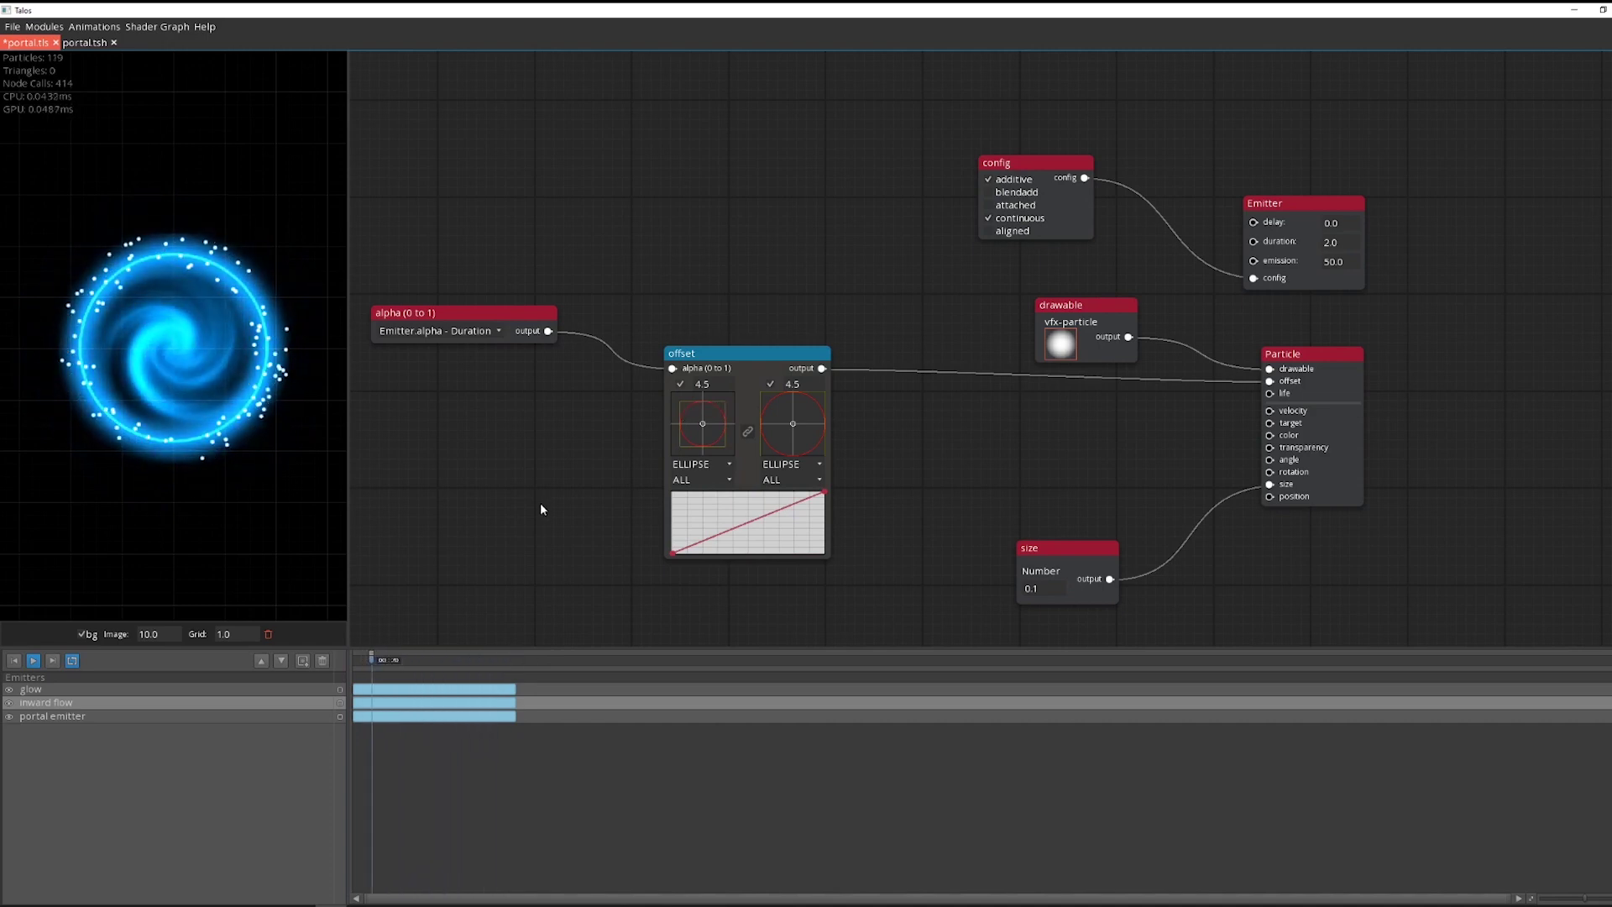
{"action": "left_click_drag", "start_coordinate": [541, 502], "coordinate": [502, 494]}
Add a Number module to the Particle's velocity input, placed below the size module
{"action": "left_click_drag", "start_coordinate": [937, 451], "coordinate": [724, 413]}
{"action": "left_click_drag", "start_coordinate": [1016, 362], "coordinate": [844, 616]}
{"action": "type", "text": "vel"}
{"action": "key", "text": "Return"}
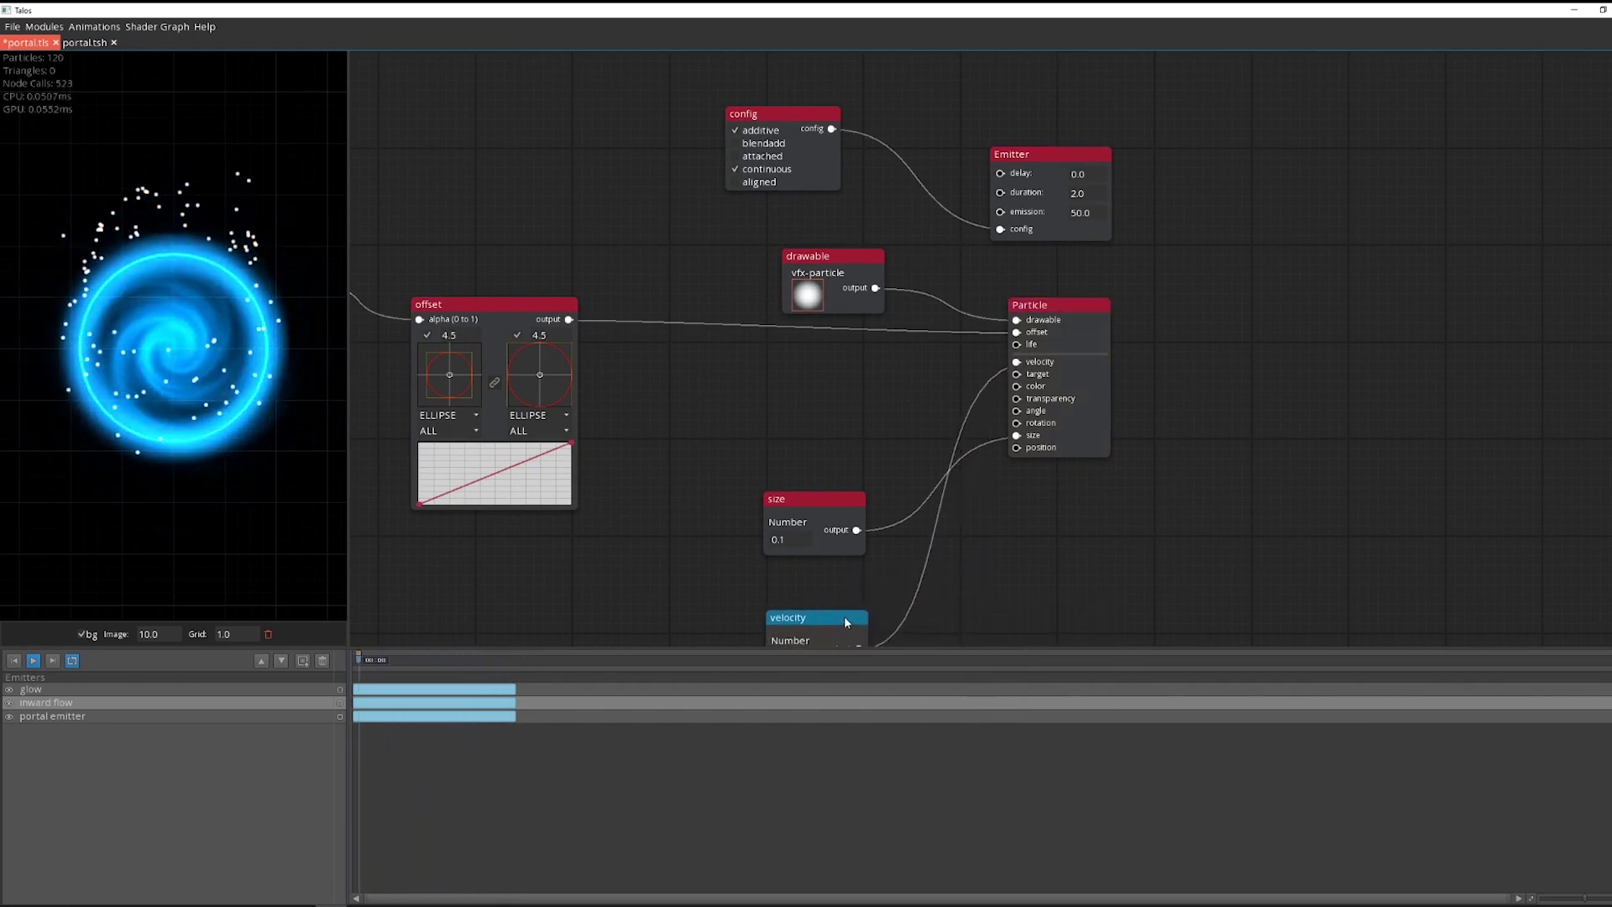
{"action": "mouse_move", "coordinate": [1037, 550]}
{"action": "left_mouse_down"}
{"action": "mouse_move", "coordinate": [1010, 514]}
{"action": "mouse_move", "coordinate": [1007, 539]}
{"action": "left_mouse_up"}
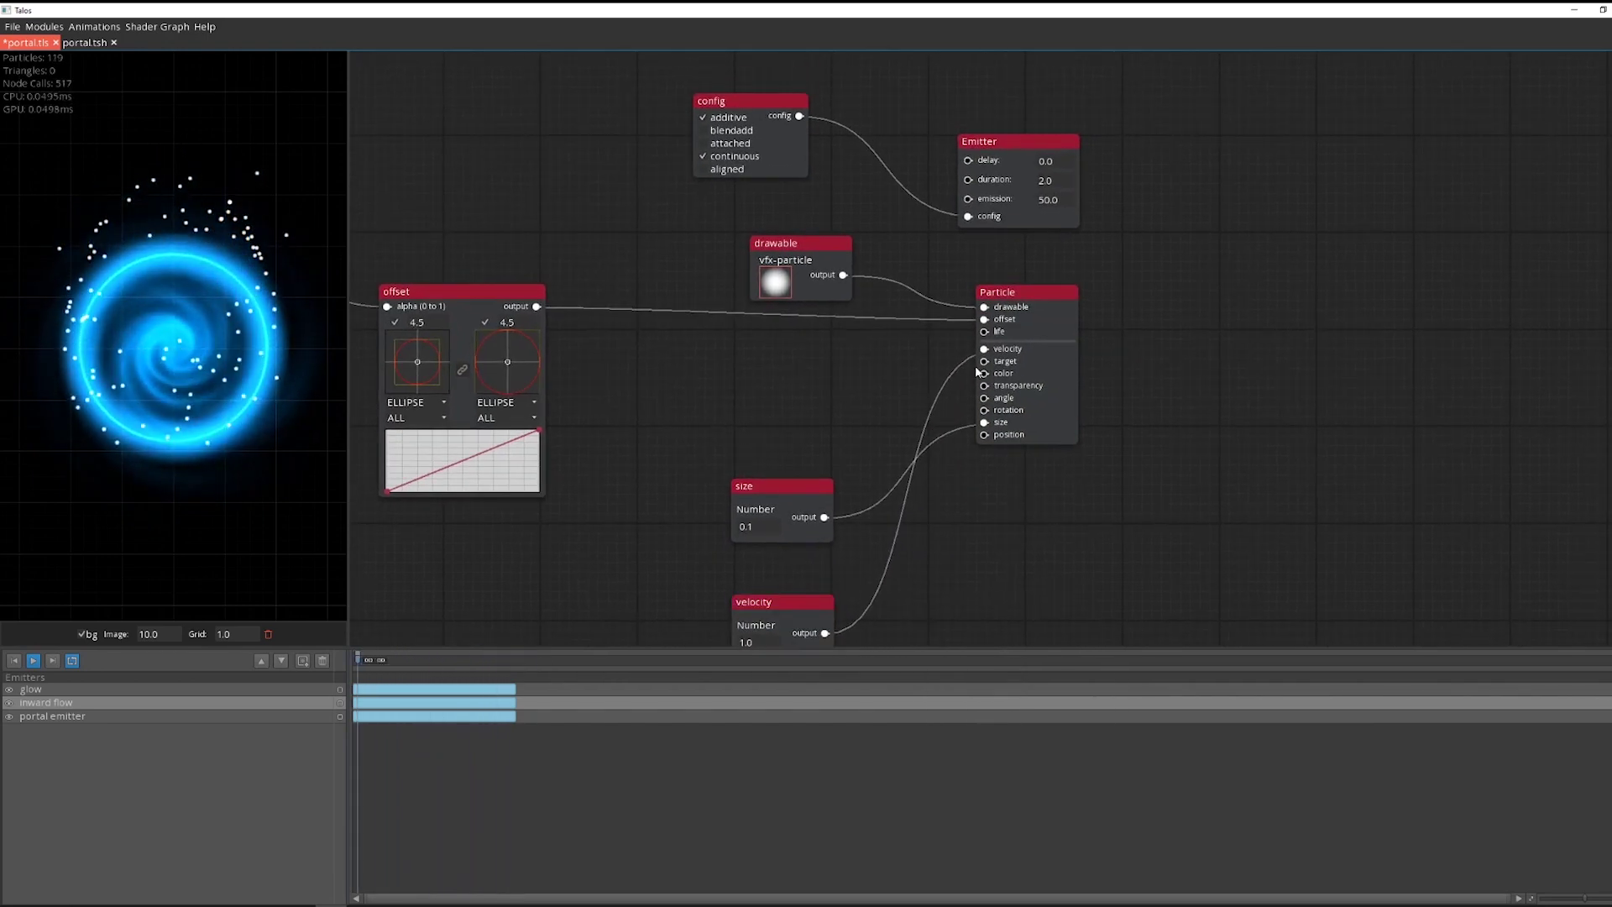
Add a Position (Vector) module to the Particle's target input, move it higher and save the project
{"action": "left_click_drag", "start_coordinate": [984, 361], "coordinate": [724, 399]}
{"action": "type", "text": "target"}
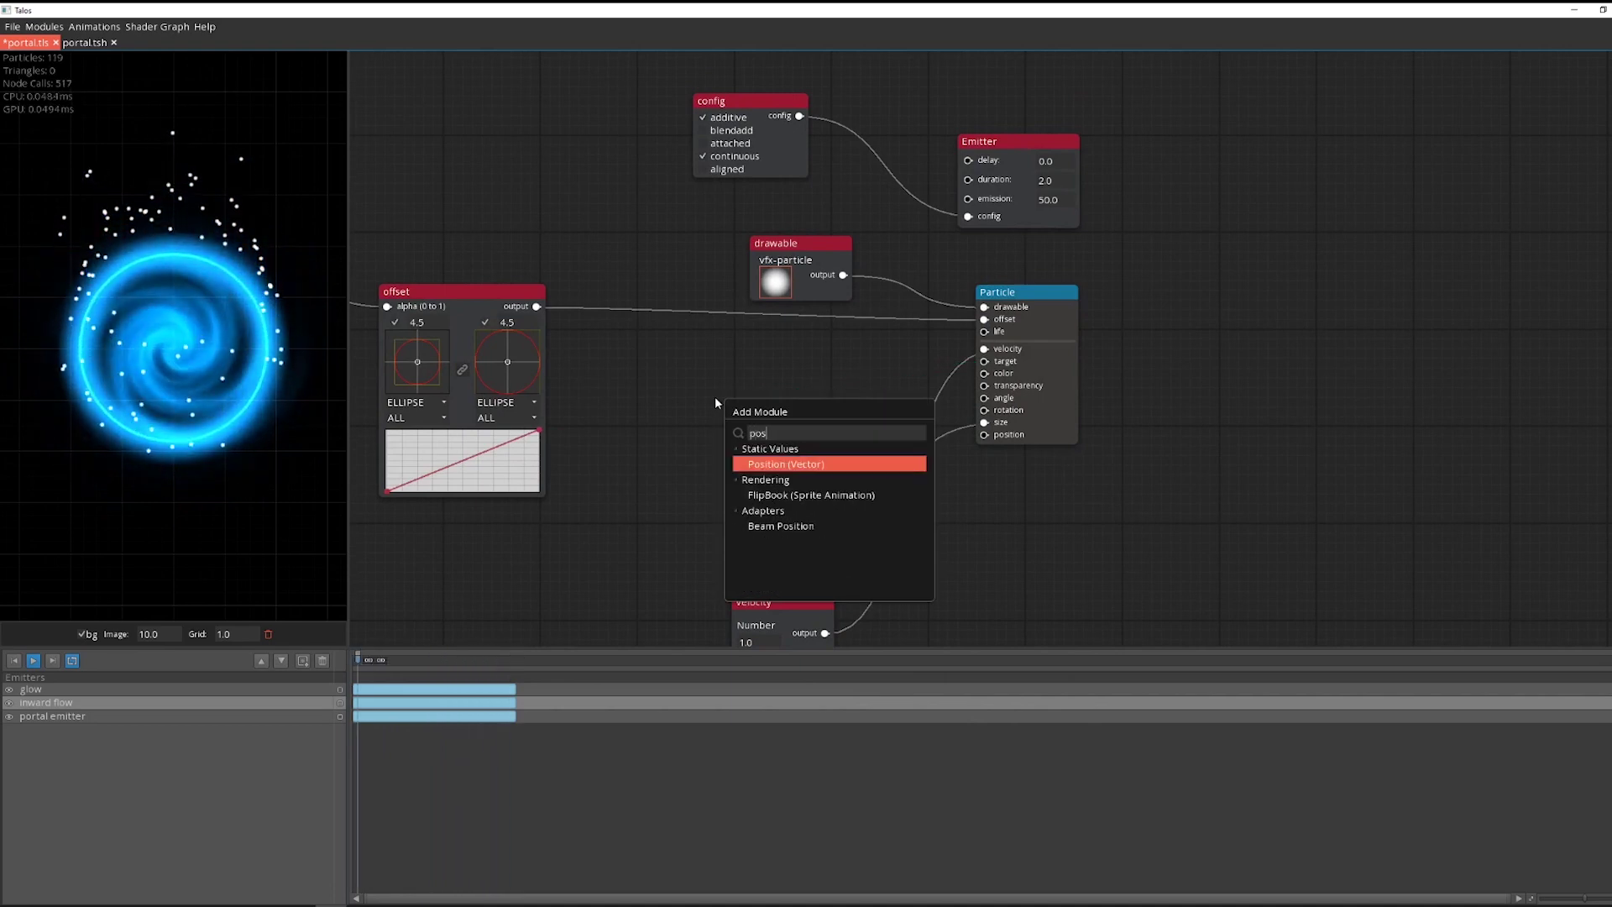
{"action": "key", "text": "Return"}
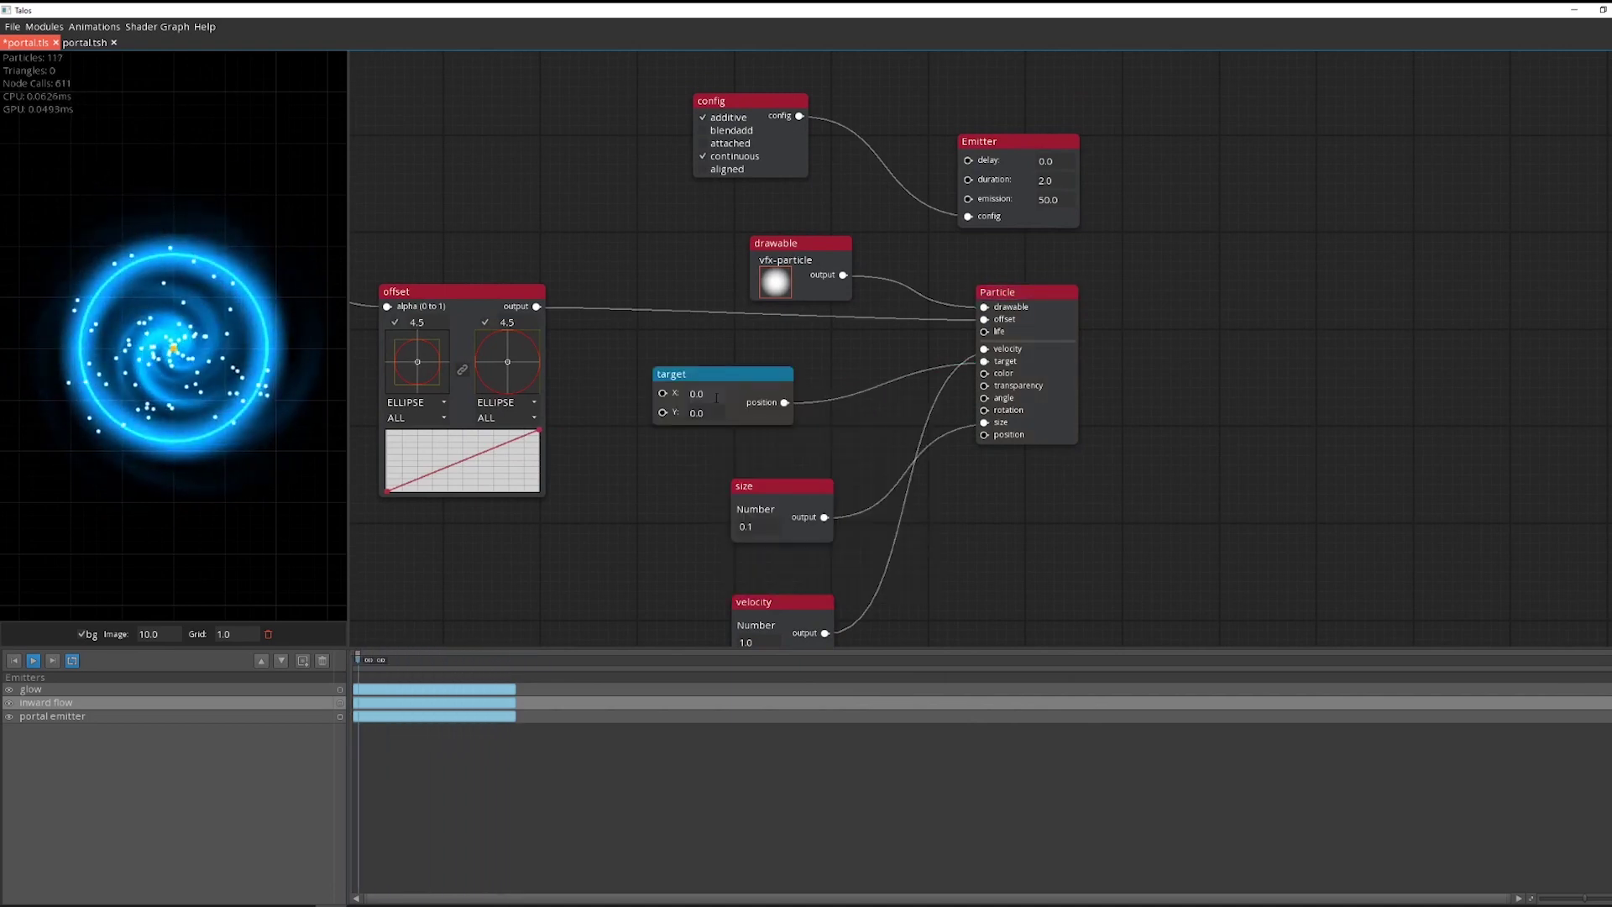
{"action": "left_click_drag", "start_coordinate": [654, 543], "coordinate": [671, 443]}
{"action": "left_click_drag", "start_coordinate": [747, 277], "coordinate": [738, 257]}
{"action": "key", "text": "ctrl+s"}
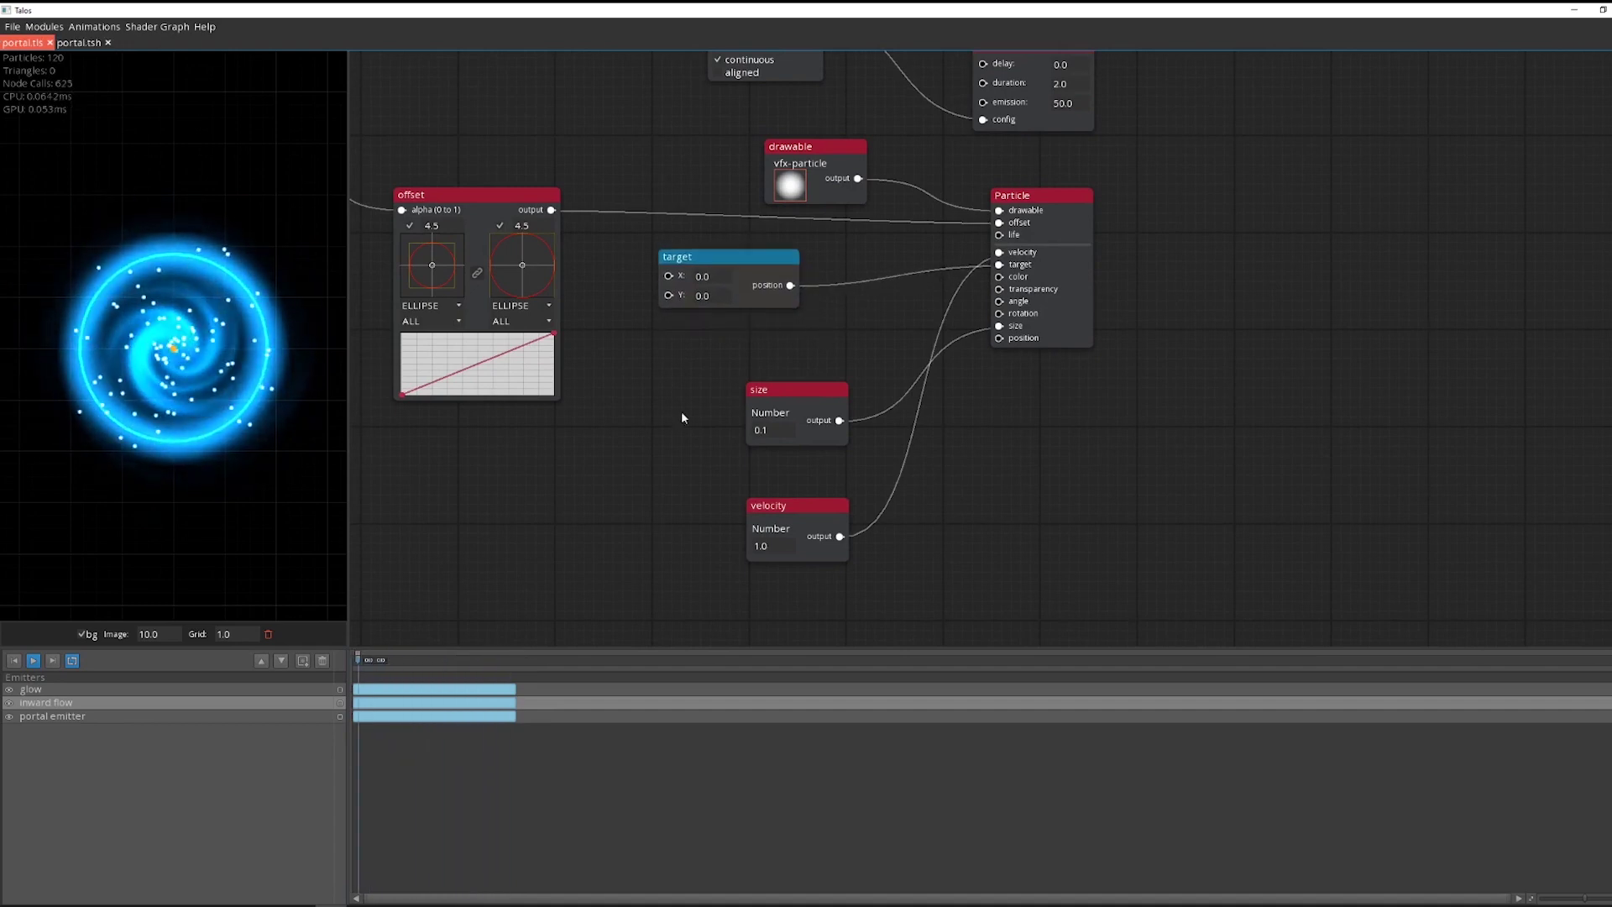
Replace the size Number module with a Position (Vector) module connected to the Particle's size input
{"action": "left_click_drag", "start_coordinate": [660, 482], "coordinate": [727, 448]}
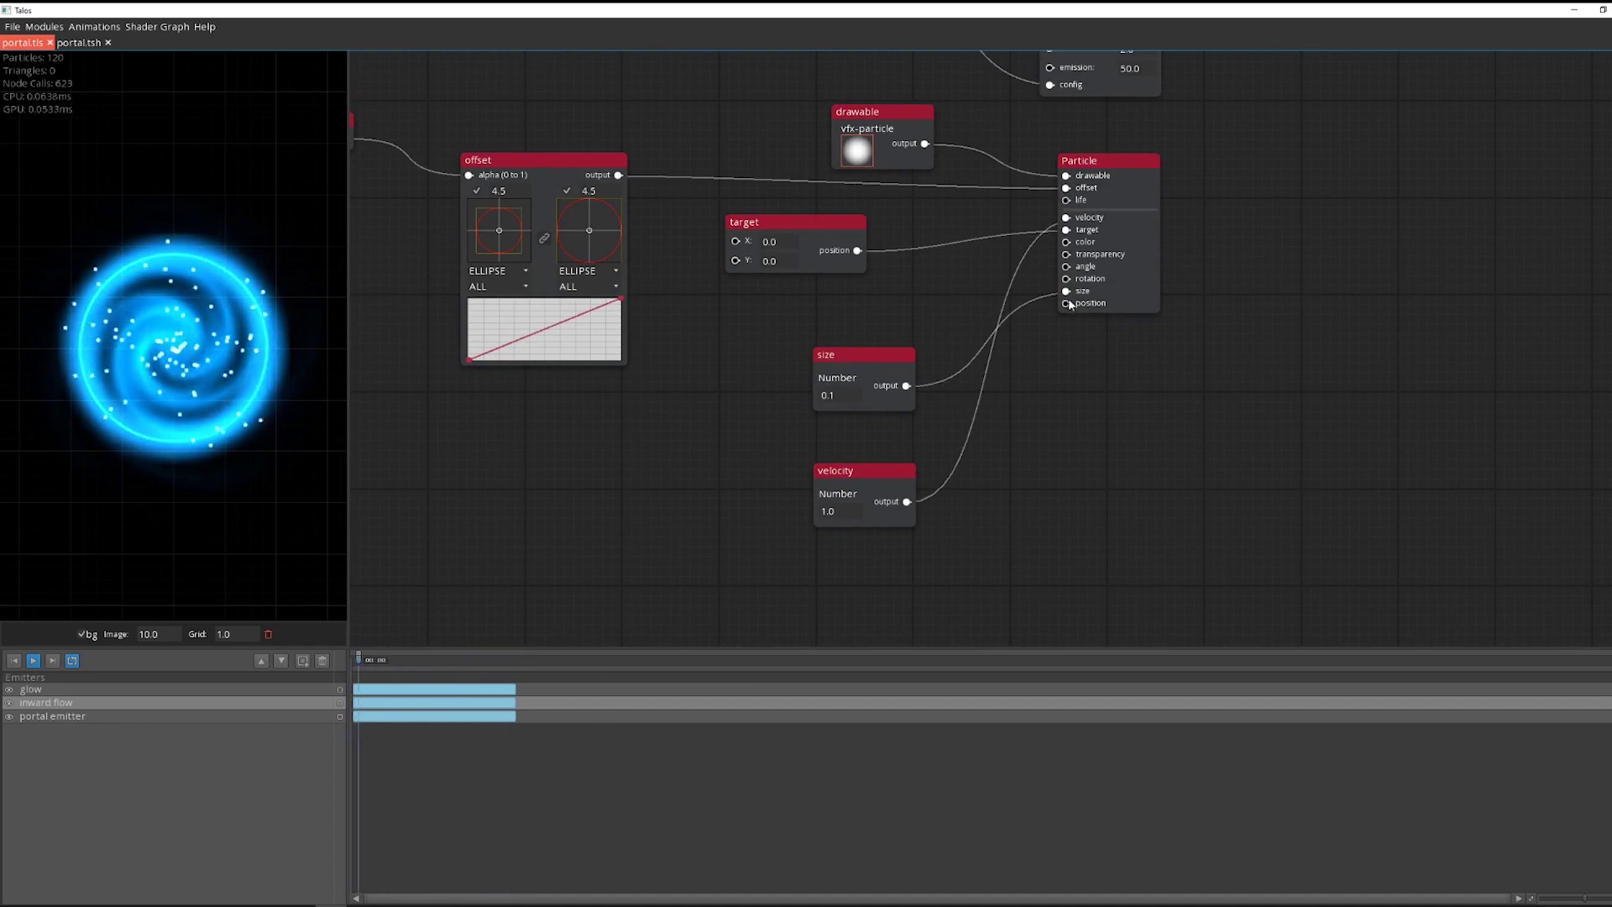
{"action": "left_click_drag", "start_coordinate": [821, 363], "coordinate": [761, 329]}
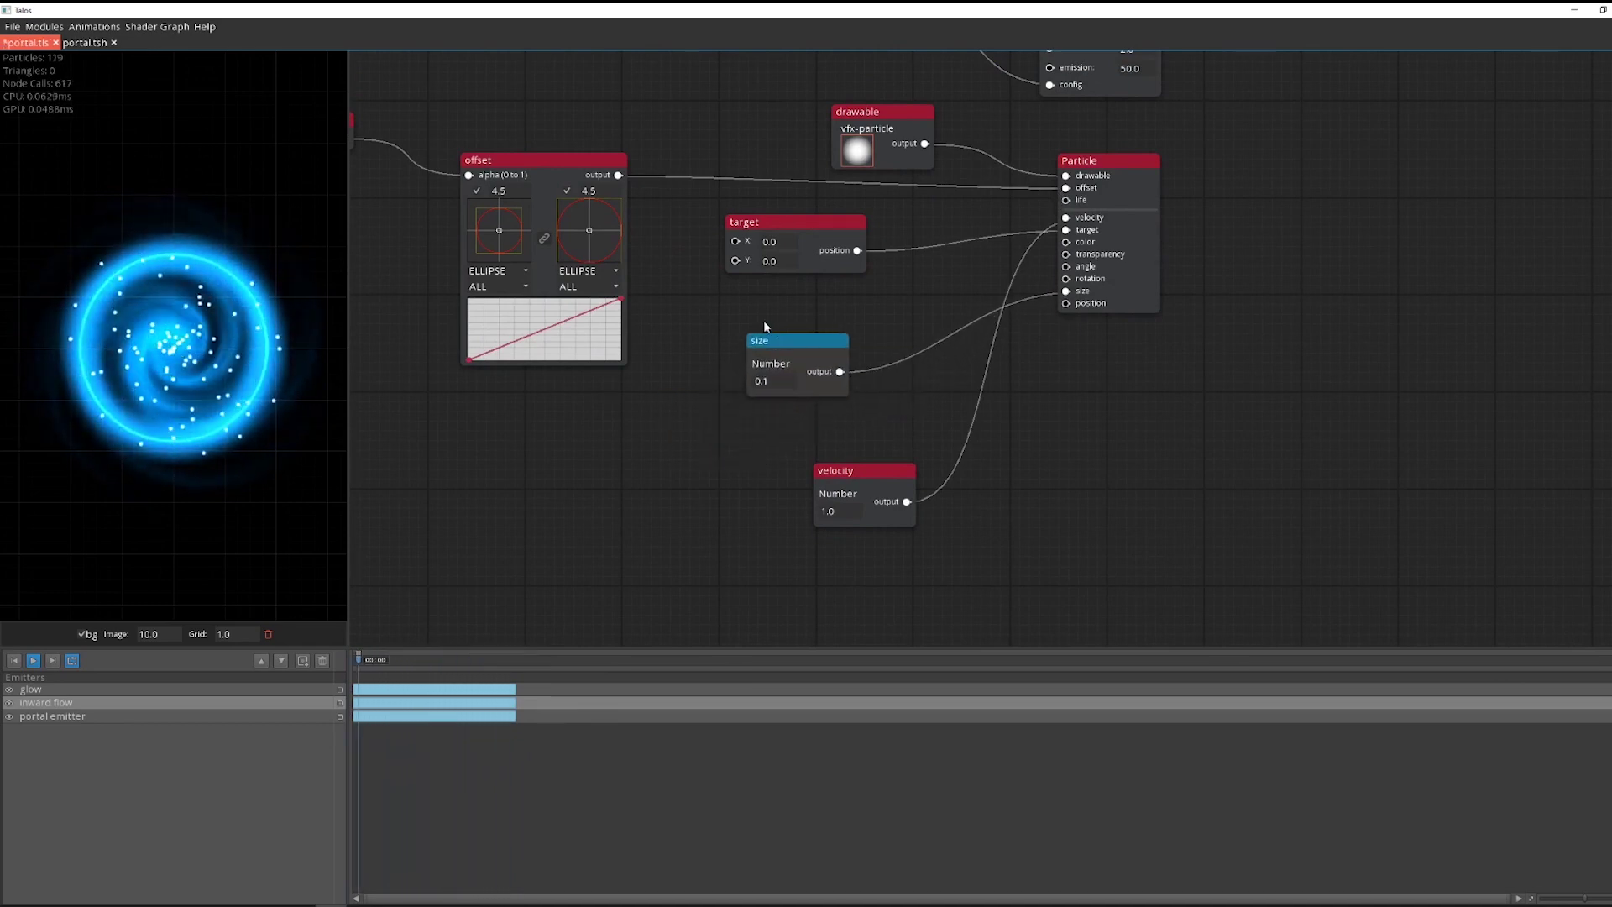
{"action": "key", "text": "Delete"}
{"action": "right_click", "coordinate": [718, 371]}
{"action": "type", "text": "vec"}
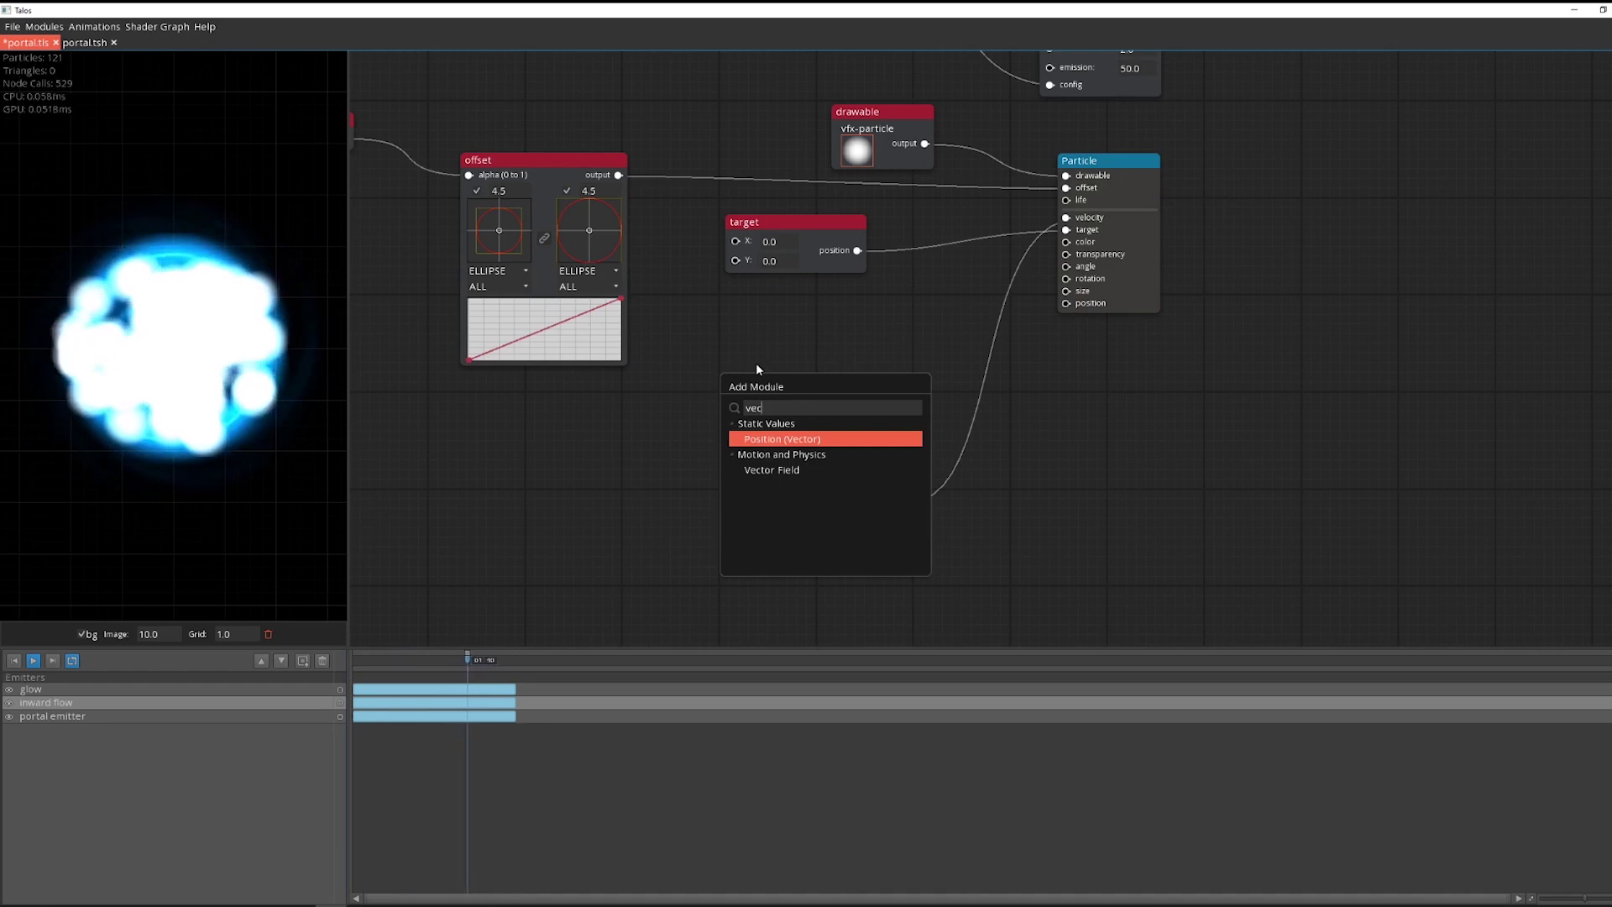
{"action": "key", "text": "ctrl+z"}
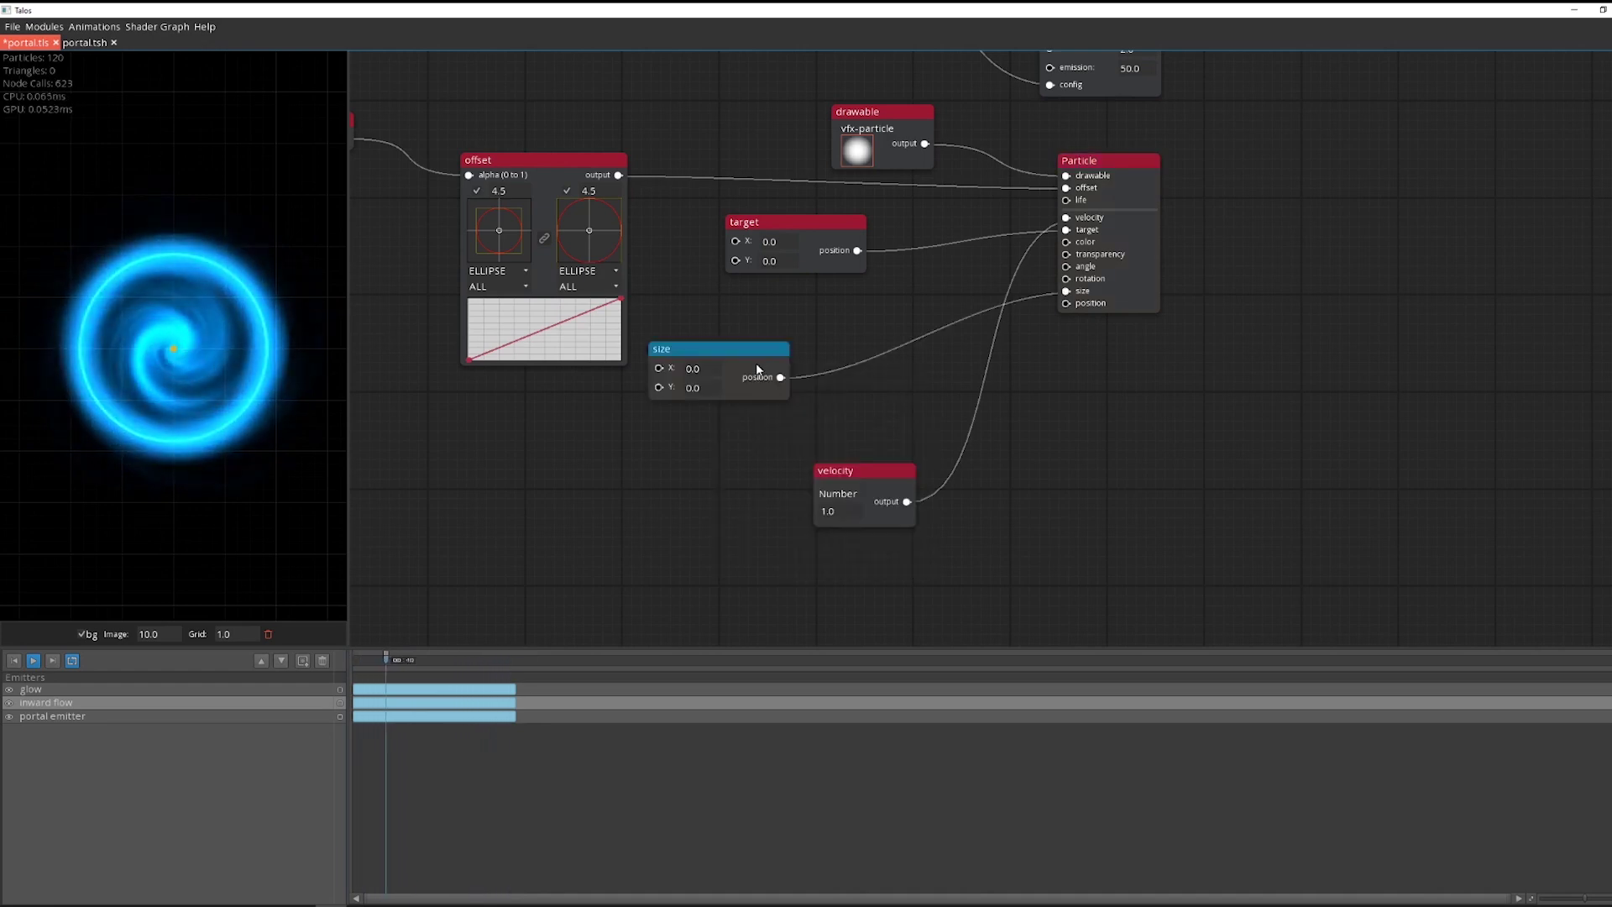
Move the size vector above the velocity module and set its X to 1 and Y to 0.2
{"action": "left_click_drag", "start_coordinate": [755, 362], "coordinate": [888, 347]}
{"action": "left_click_drag", "start_coordinate": [846, 367], "coordinate": [651, 369]}
{"action": "type", "text": "1"}
{"action": "key", "text": "Tab"}
{"action": "type", "text": "1"}
{"action": "left_click", "coordinate": [770, 412]}
{"action": "type", "text": "0.2"}
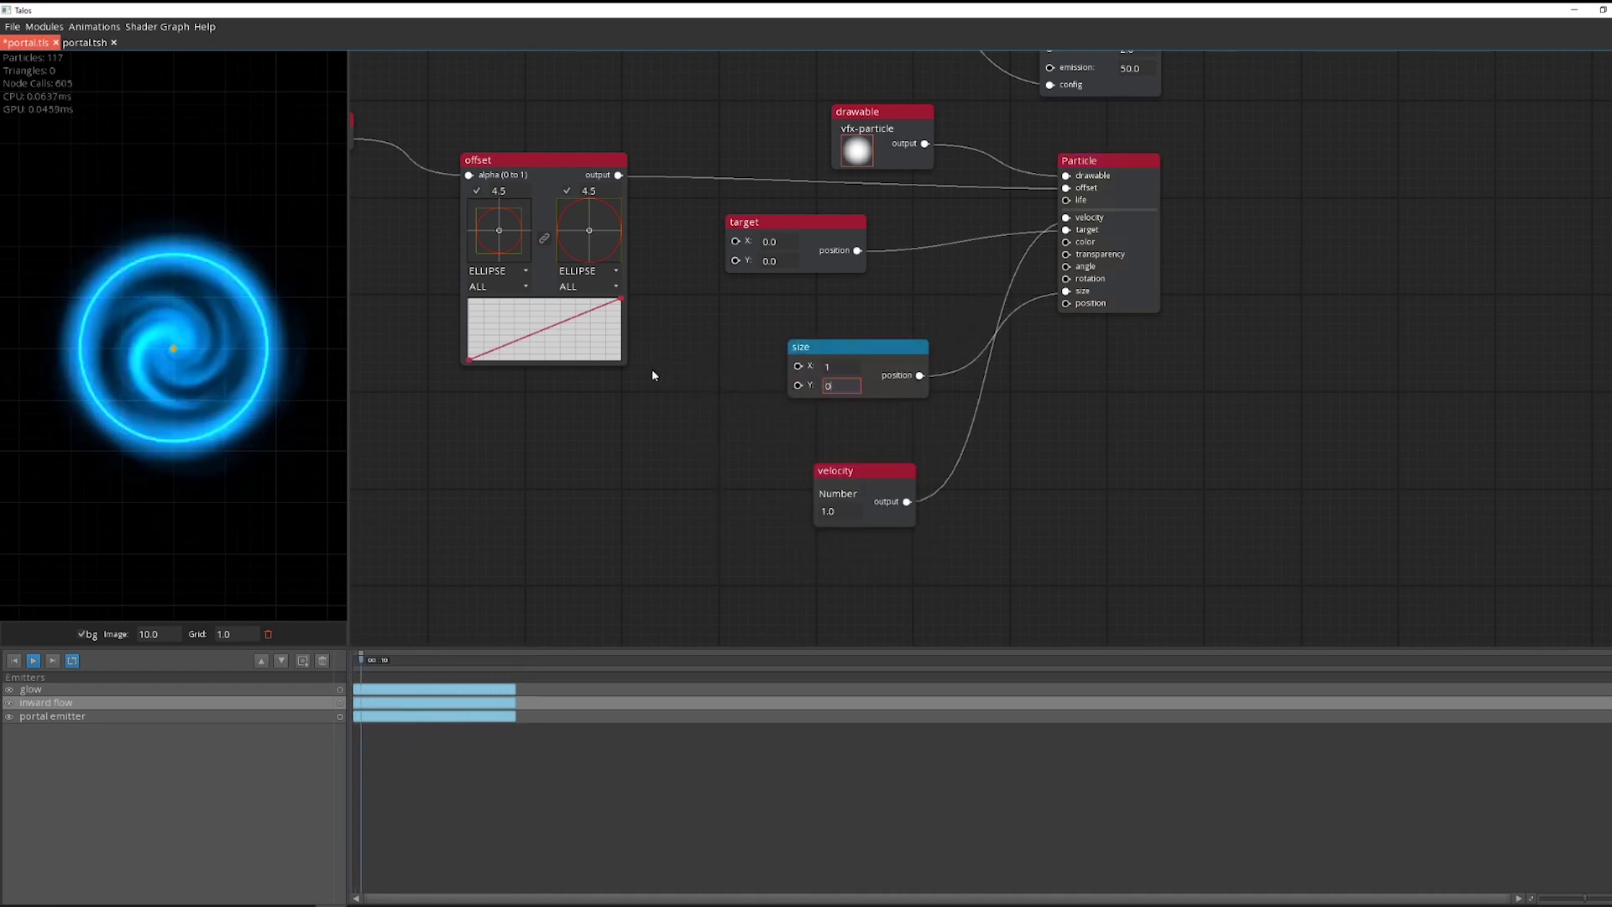
Enable aligned in the config module and set the size vector's X to 0.2
{"action": "left_click_drag", "start_coordinate": [946, 235], "coordinate": [922, 509]}
{"action": "left_click", "coordinate": [762, 311]}
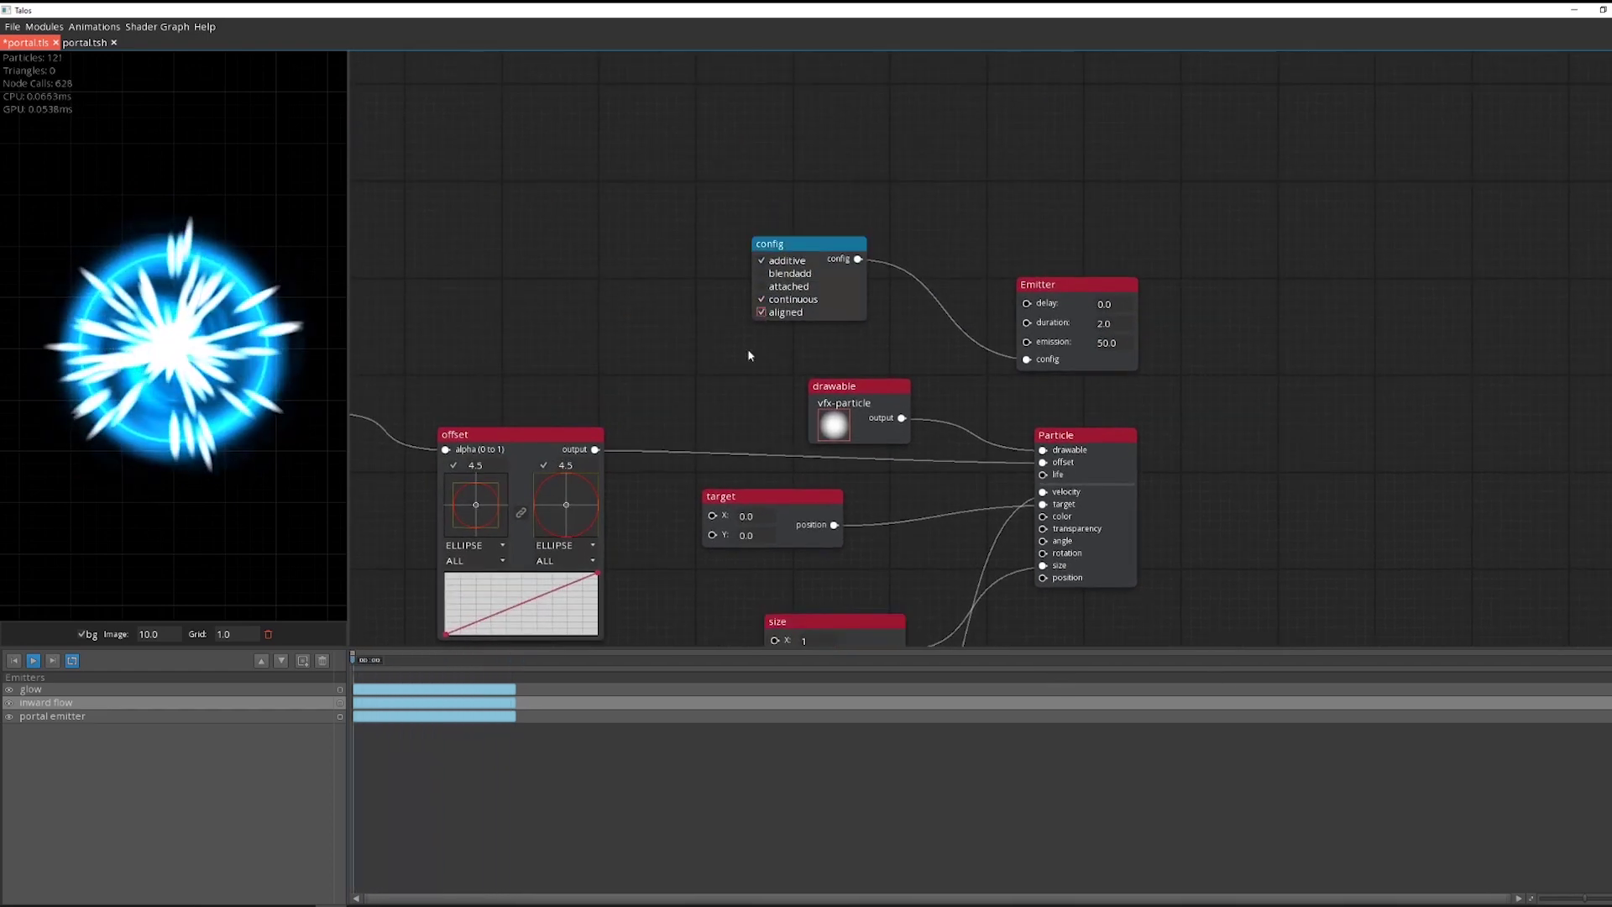
{"action": "left_click_drag", "start_coordinate": [637, 388], "coordinate": [634, 36]}
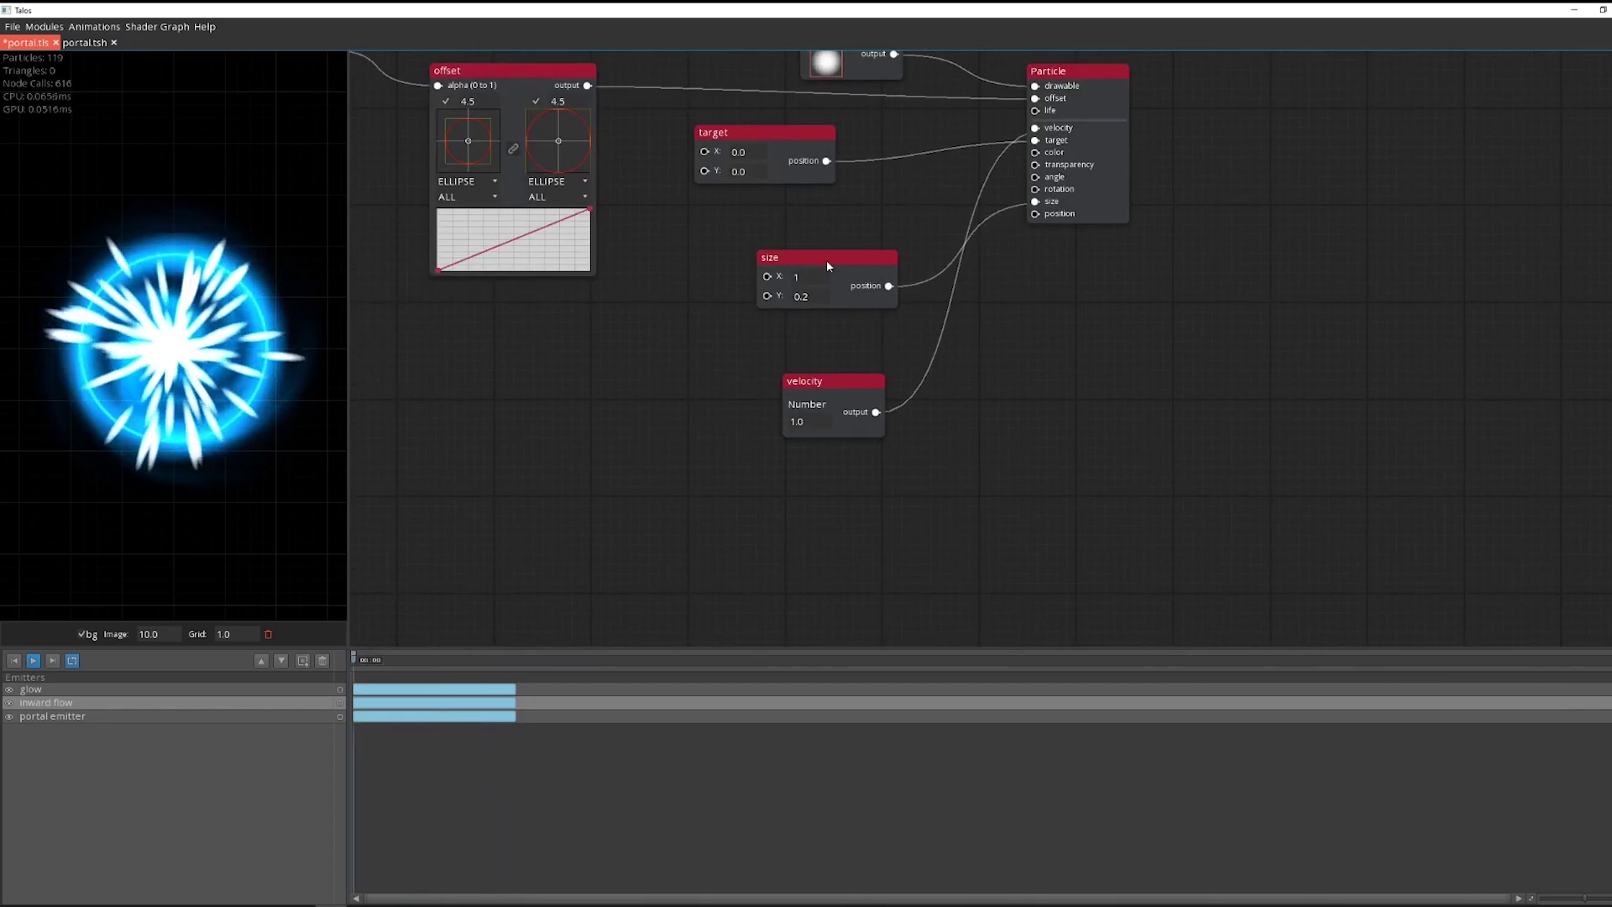
{"action": "left_click_drag", "start_coordinate": [826, 260], "coordinate": [785, 310]}
{"action": "type", "text": "0.2"}
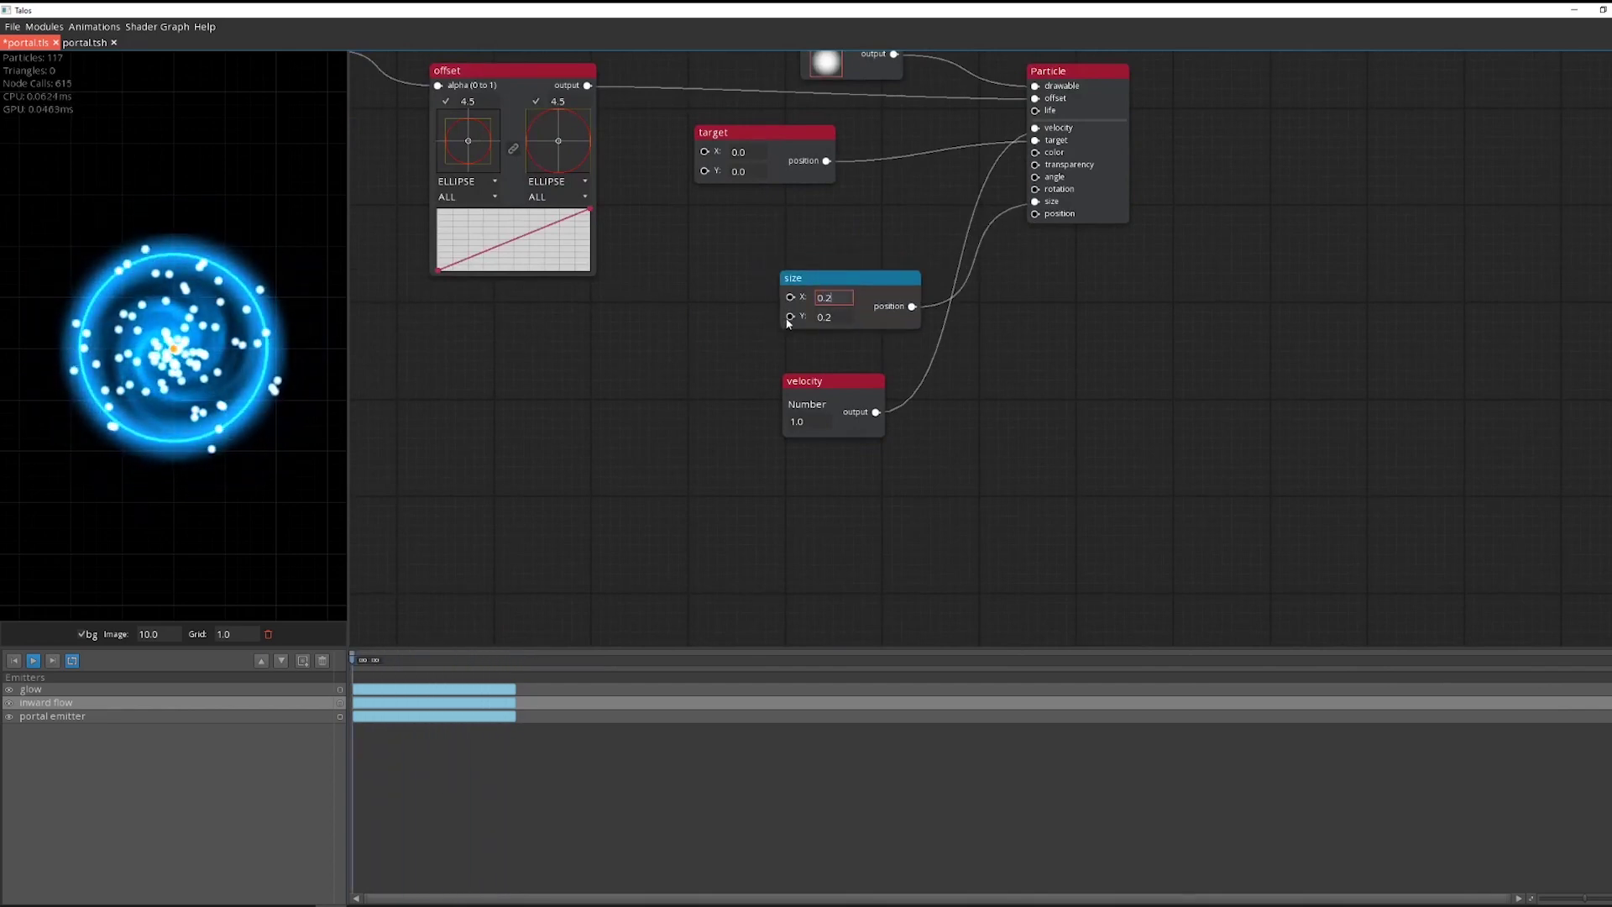
Connect a random range module to the size vector's Y input, with minimum 0.03 and maximum 0.06 unlinked
{"action": "left_click_drag", "start_coordinate": [790, 316], "coordinate": [385, 393]}
{"action": "type", "text": "rand"}
{"action": "key", "text": "Down"}
{"action": "key", "text": "Return"}
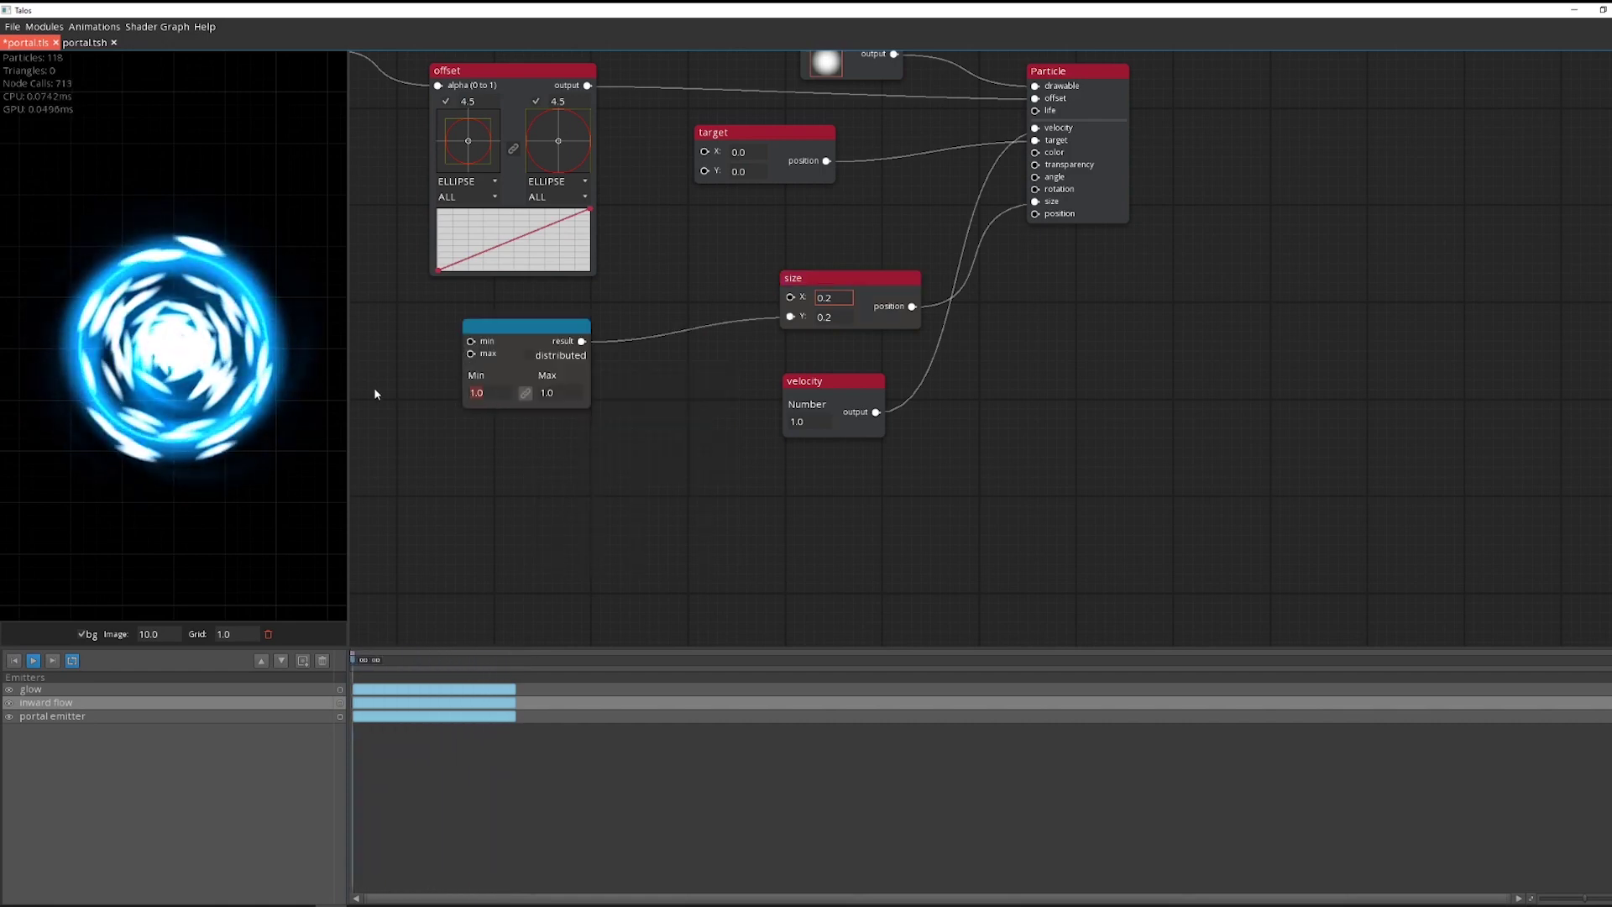
{"action": "type", "text": "0.03"}
{"action": "left_click", "coordinate": [569, 390]}
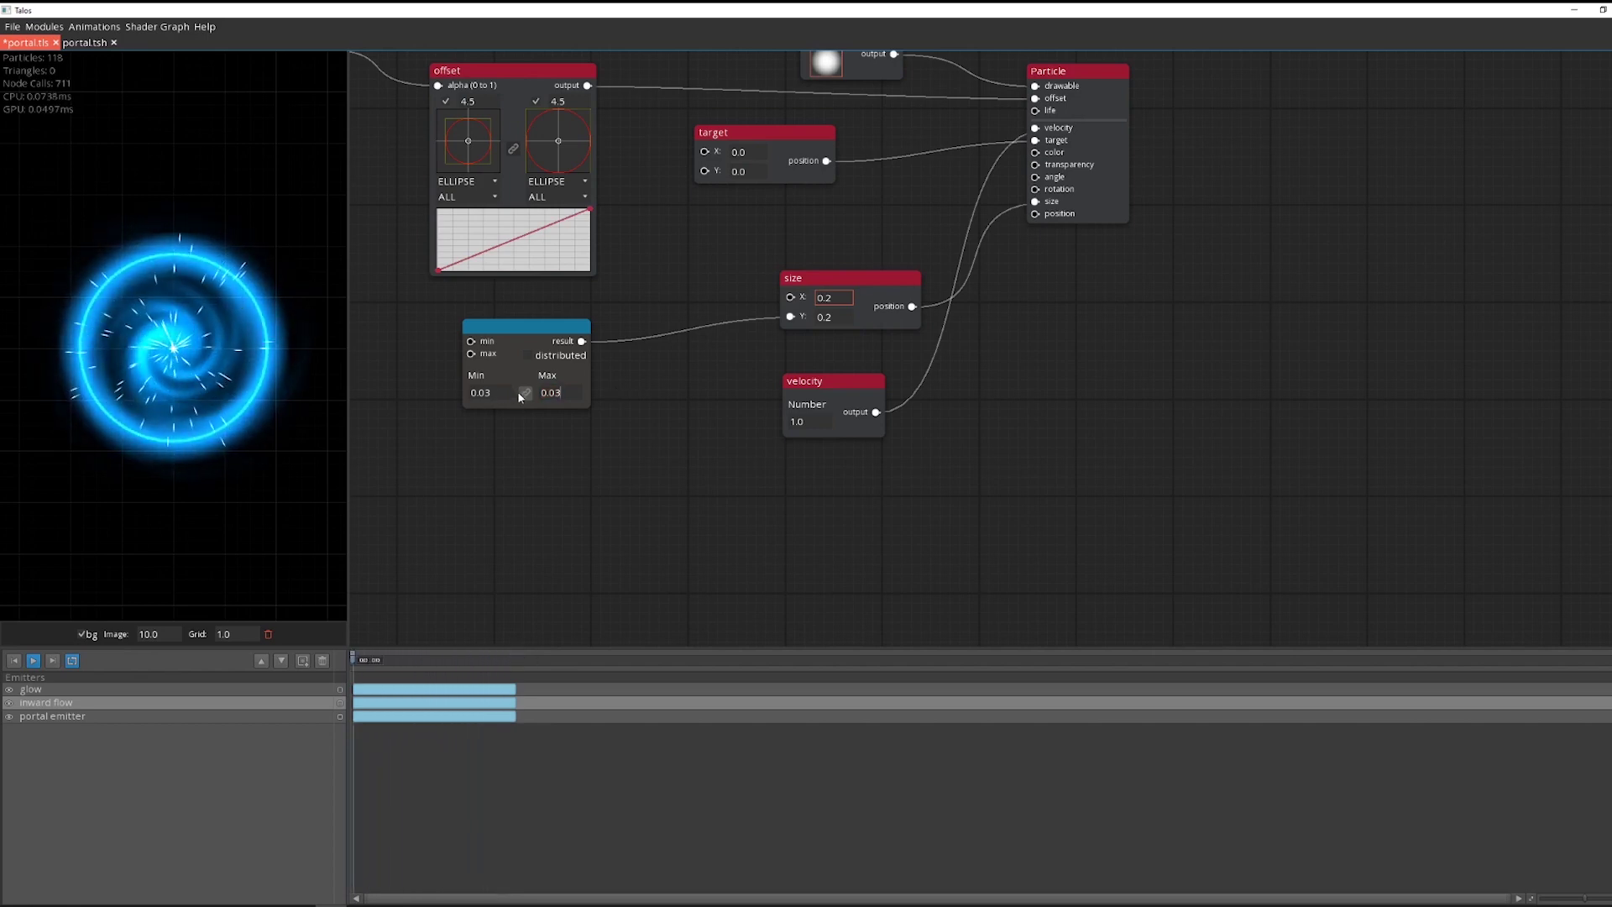
{"action": "left_click", "coordinate": [525, 393]}
{"action": "double_click", "coordinate": [576, 392]}
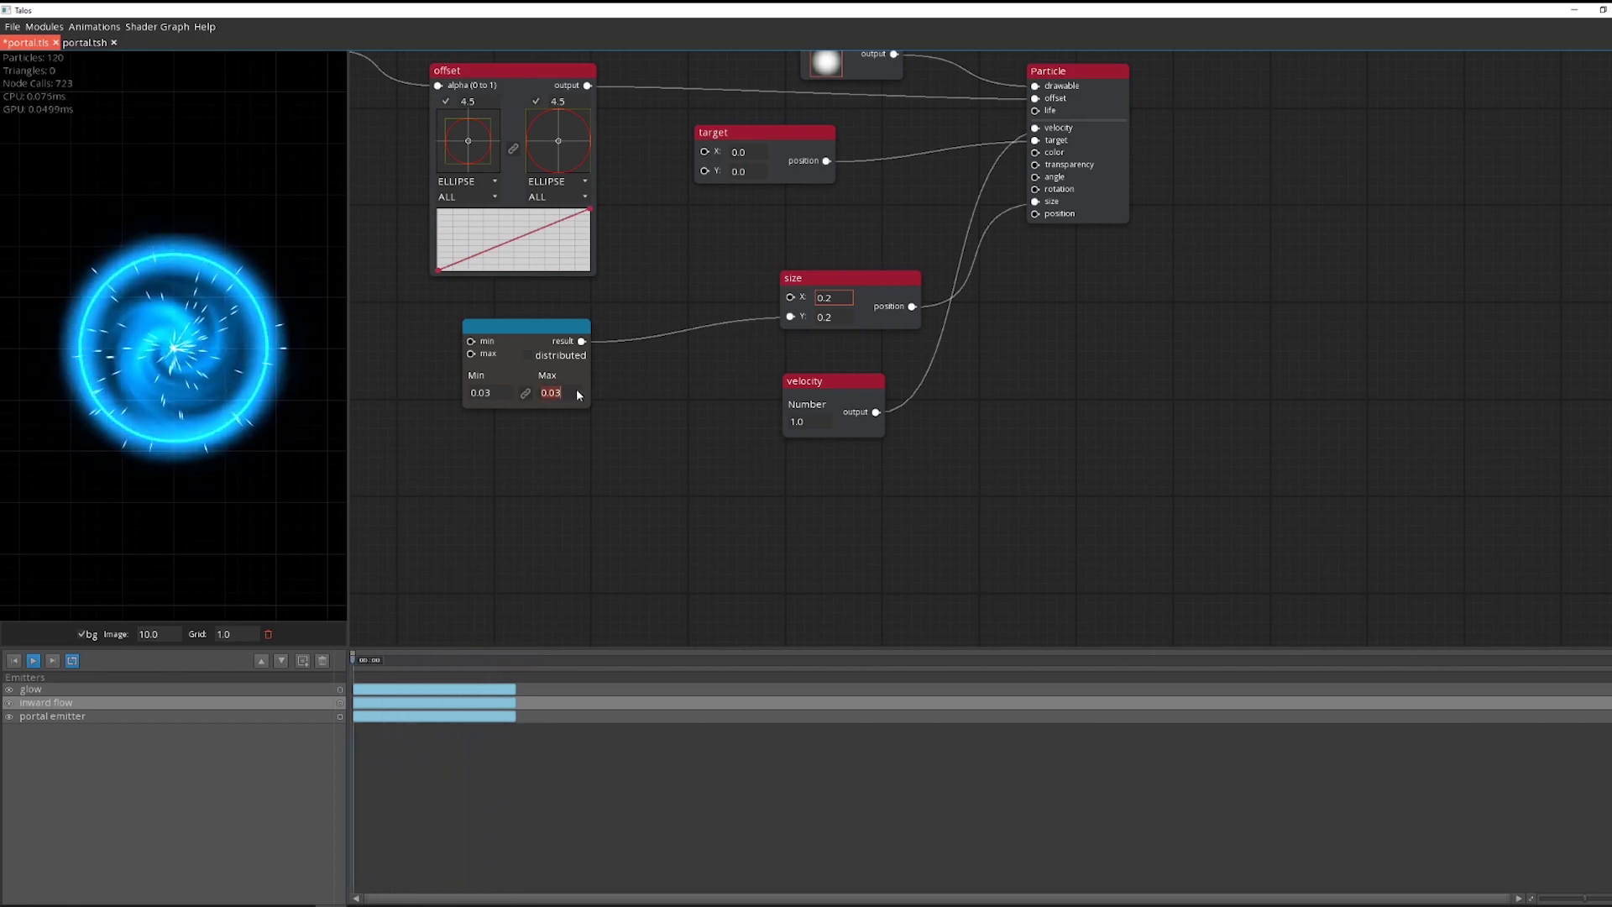
{"action": "type", "text": "0.06"}
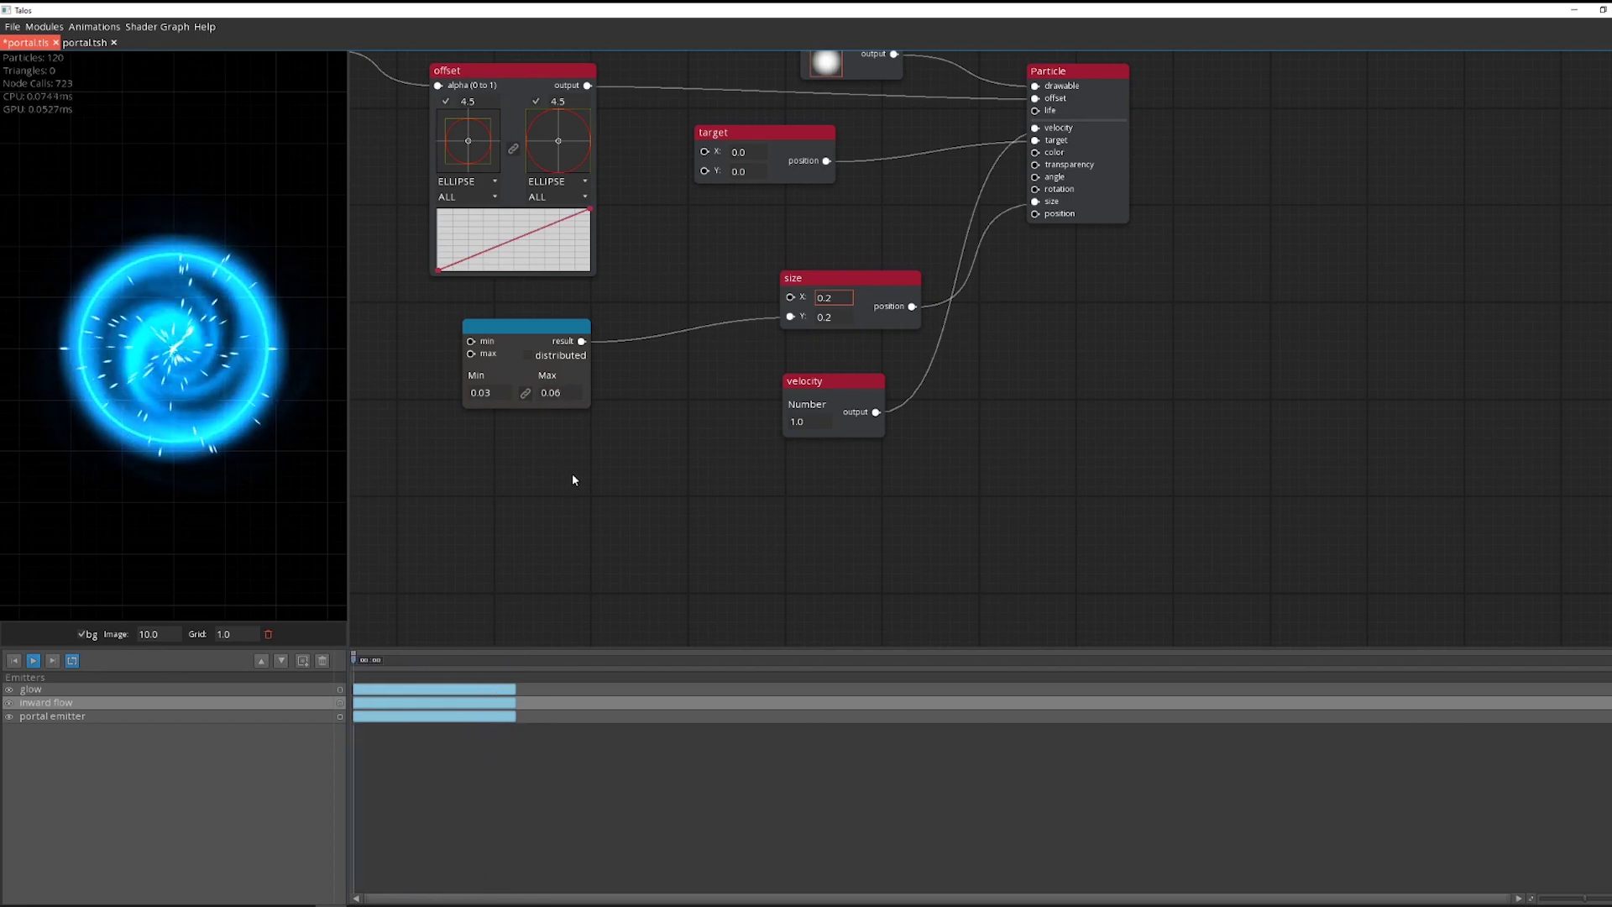
Move the random range, size and velocity modules lower in the graph to free space below the target module
{"action": "left_click_drag", "start_coordinate": [537, 327], "coordinate": [541, 454]}
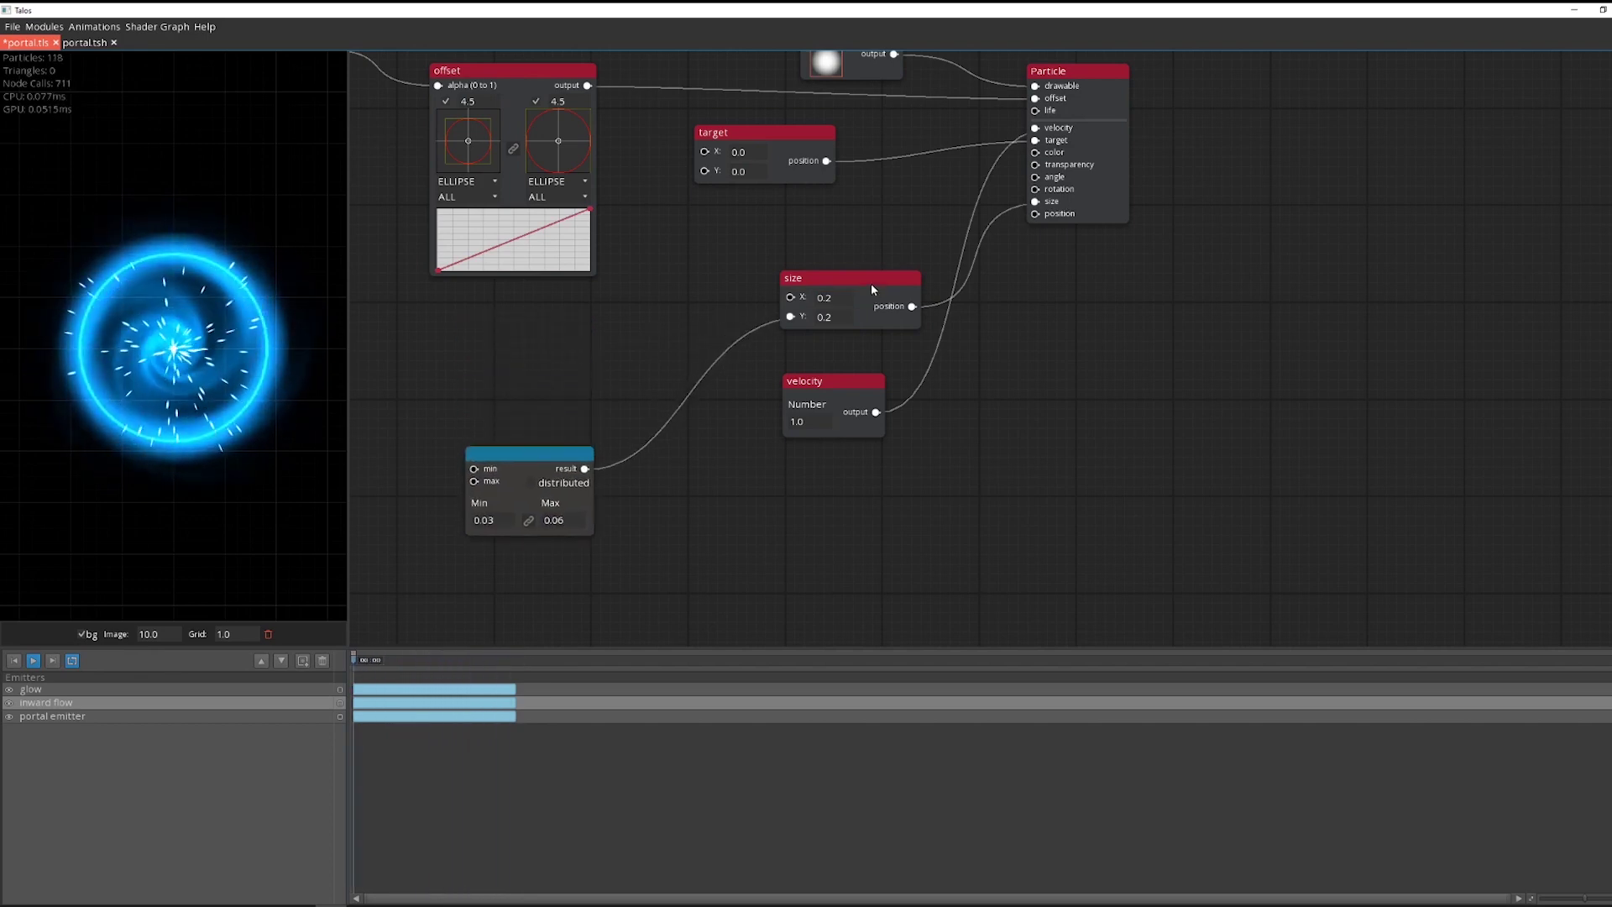
{"action": "left_click_drag", "start_coordinate": [870, 280], "coordinate": [712, 341]}
{"action": "left_click_drag", "start_coordinate": [818, 380], "coordinate": [801, 470]}
{"action": "left_click_drag", "start_coordinate": [722, 352], "coordinate": [794, 394]}
Connect a Curve module to the Particle's transparency input and shape it from zero to a low early peak and back to zero
{"action": "left_click_drag", "start_coordinate": [1035, 164], "coordinate": [678, 283]}
{"action": "type", "text": "cur"}
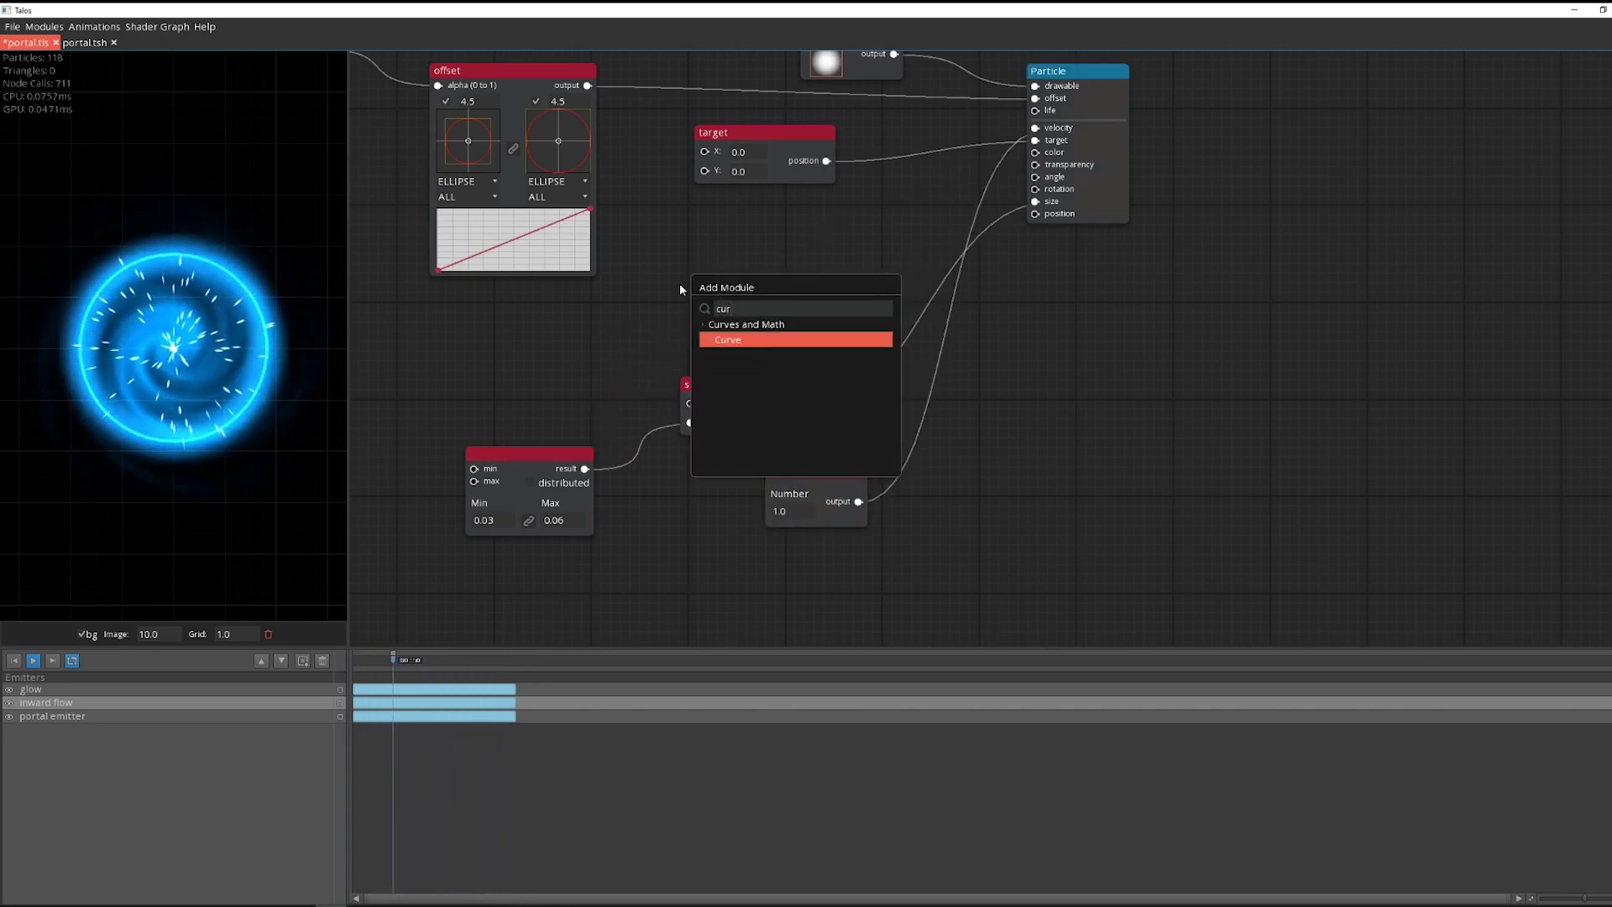
{"action": "key", "text": "Return"}
{"action": "left_click_drag", "start_coordinate": [1117, 415], "coordinate": [1126, 493]}
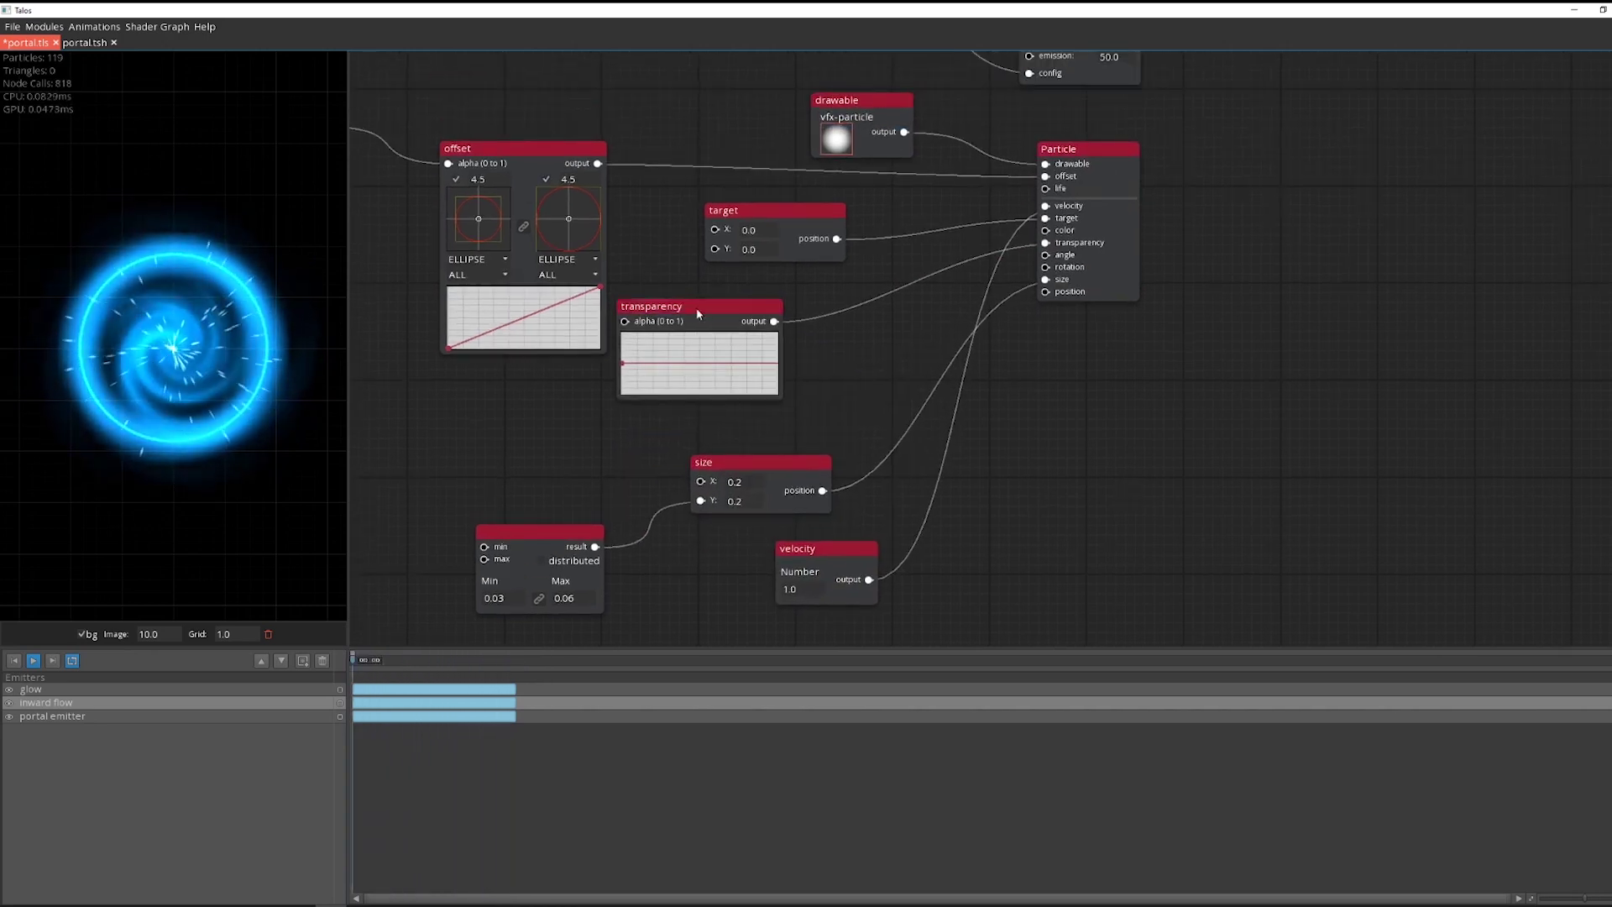
{"action": "left_click_drag", "start_coordinate": [696, 309], "coordinate": [686, 412]}
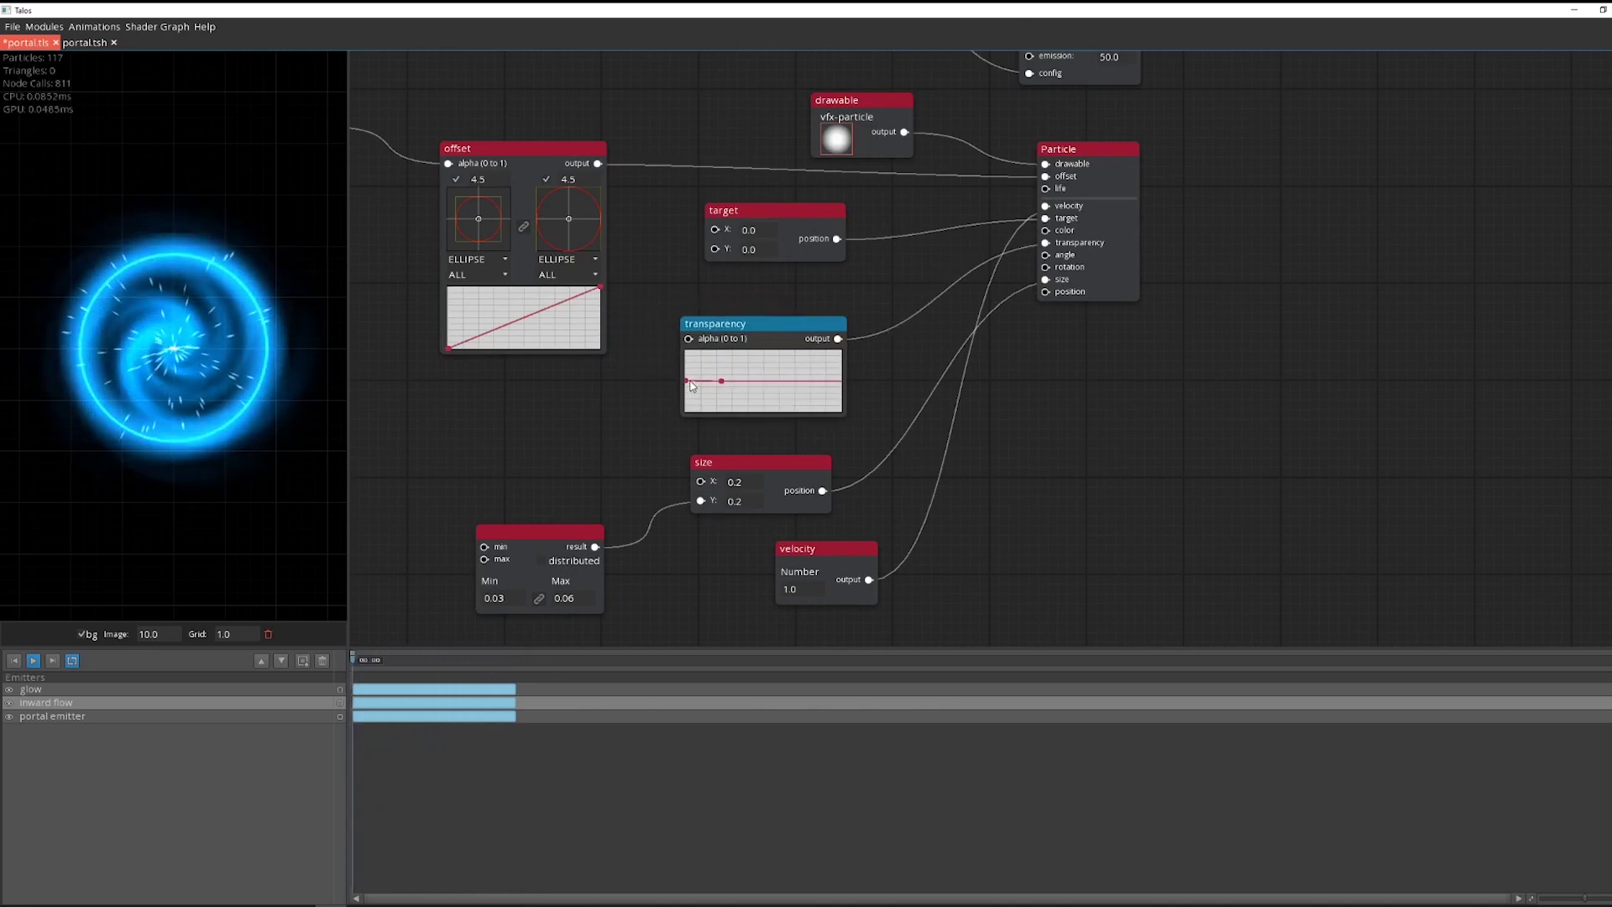
{"action": "left_click_drag", "start_coordinate": [841, 383], "coordinate": [843, 424]}
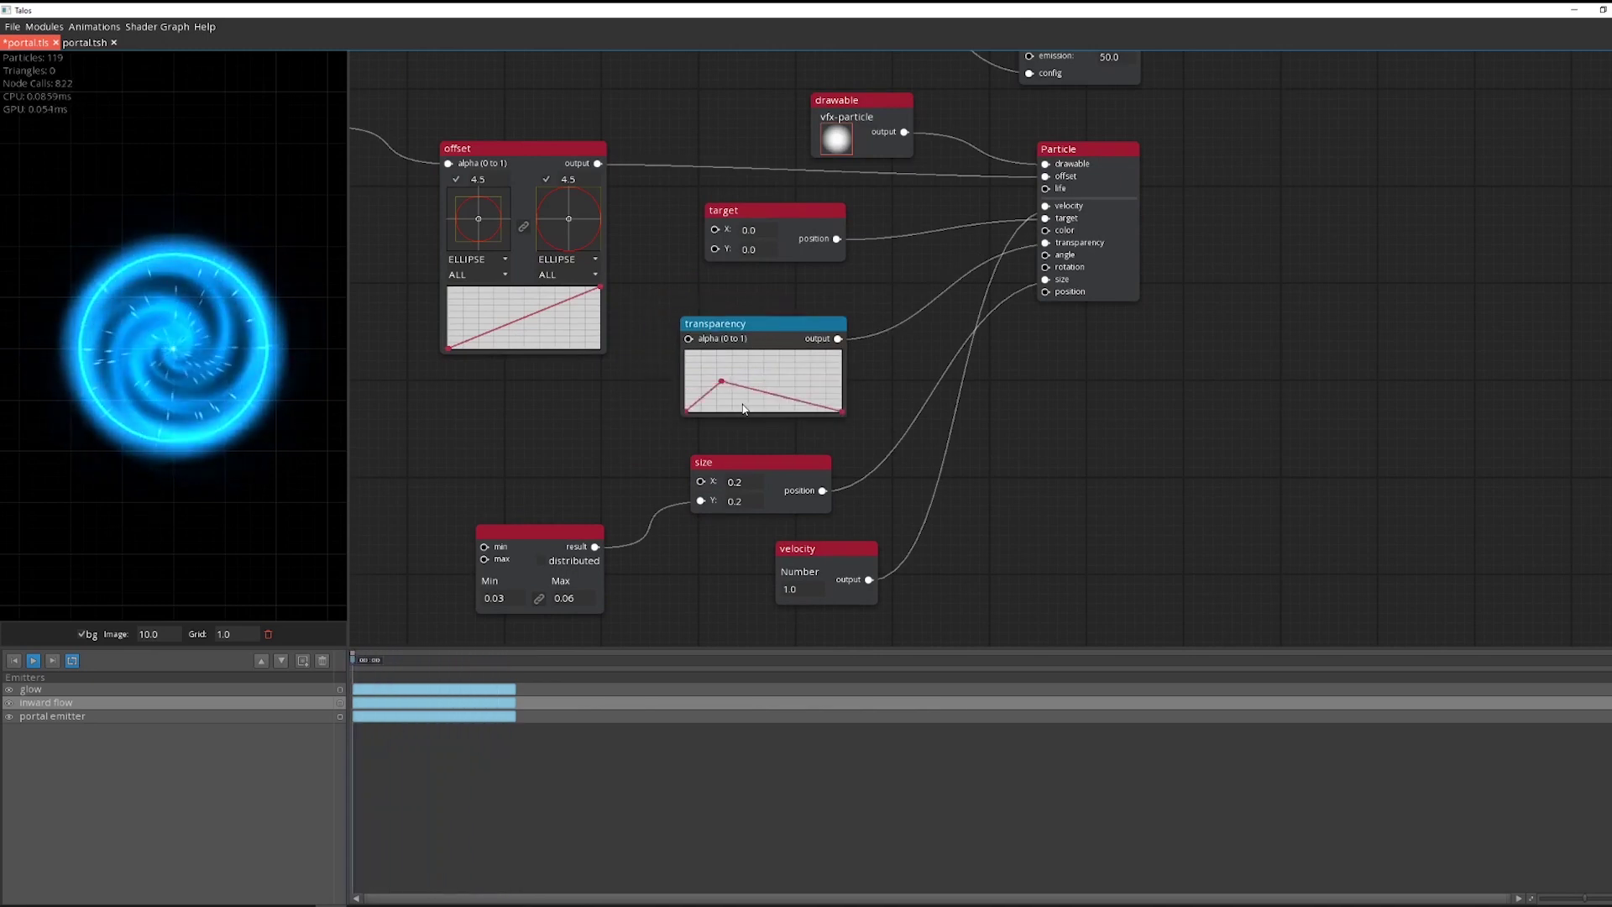
{"action": "left_click_drag", "start_coordinate": [721, 381], "coordinate": [712, 392]}
Set the inward flow emitter's emission to 200
{"action": "left_click", "coordinate": [1115, 56]}
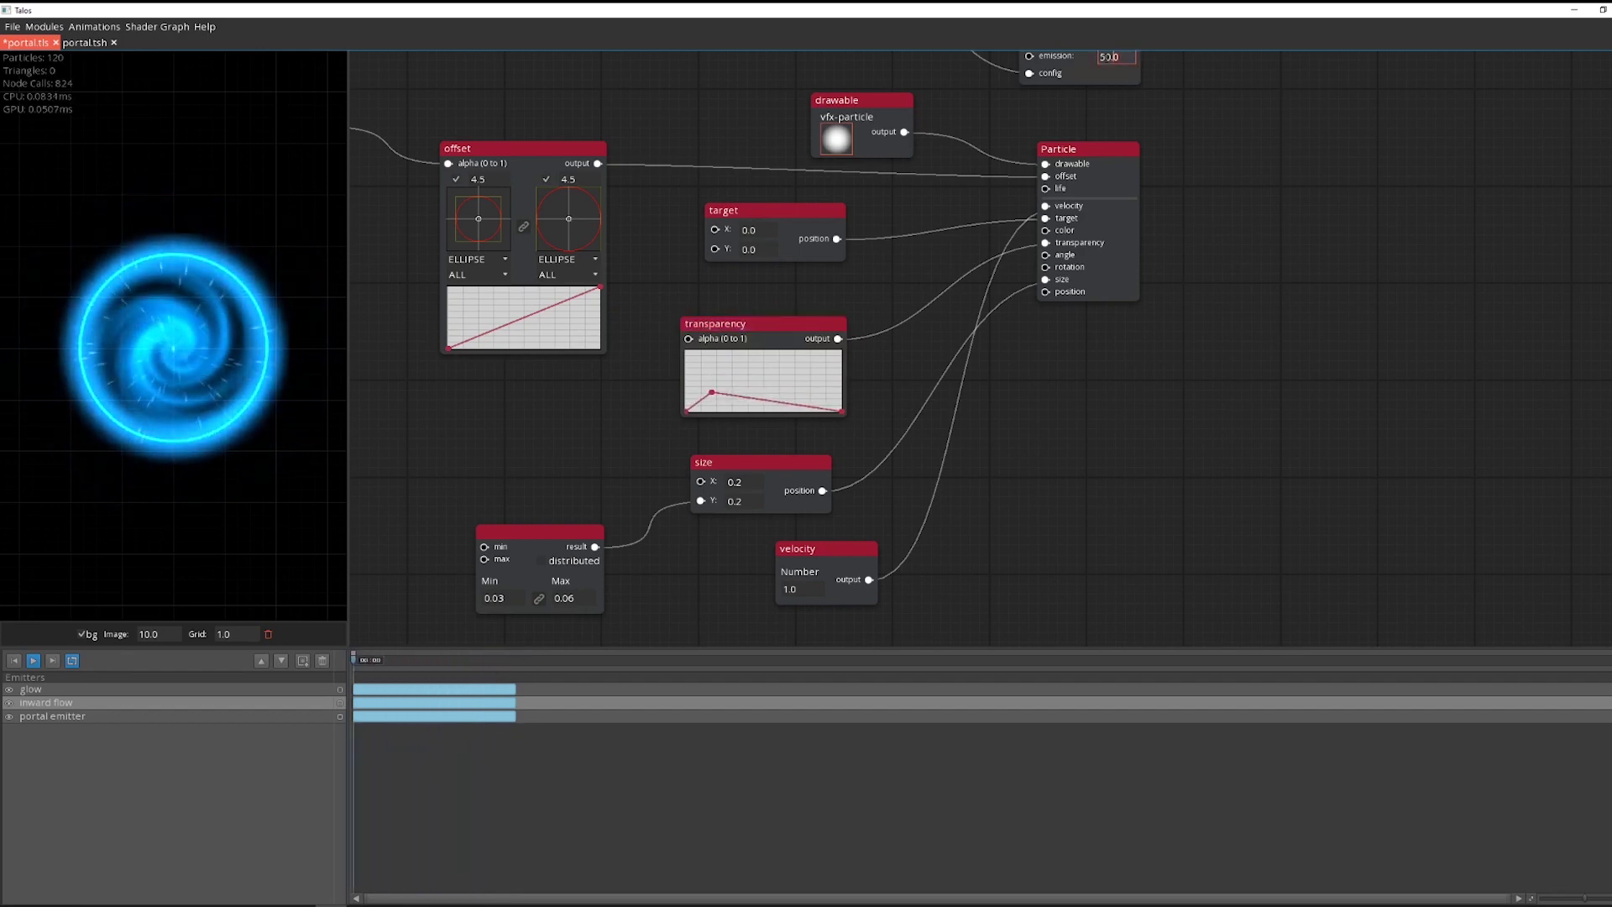
{"action": "type", "text": "200"}
{"action": "key", "text": "Return"}
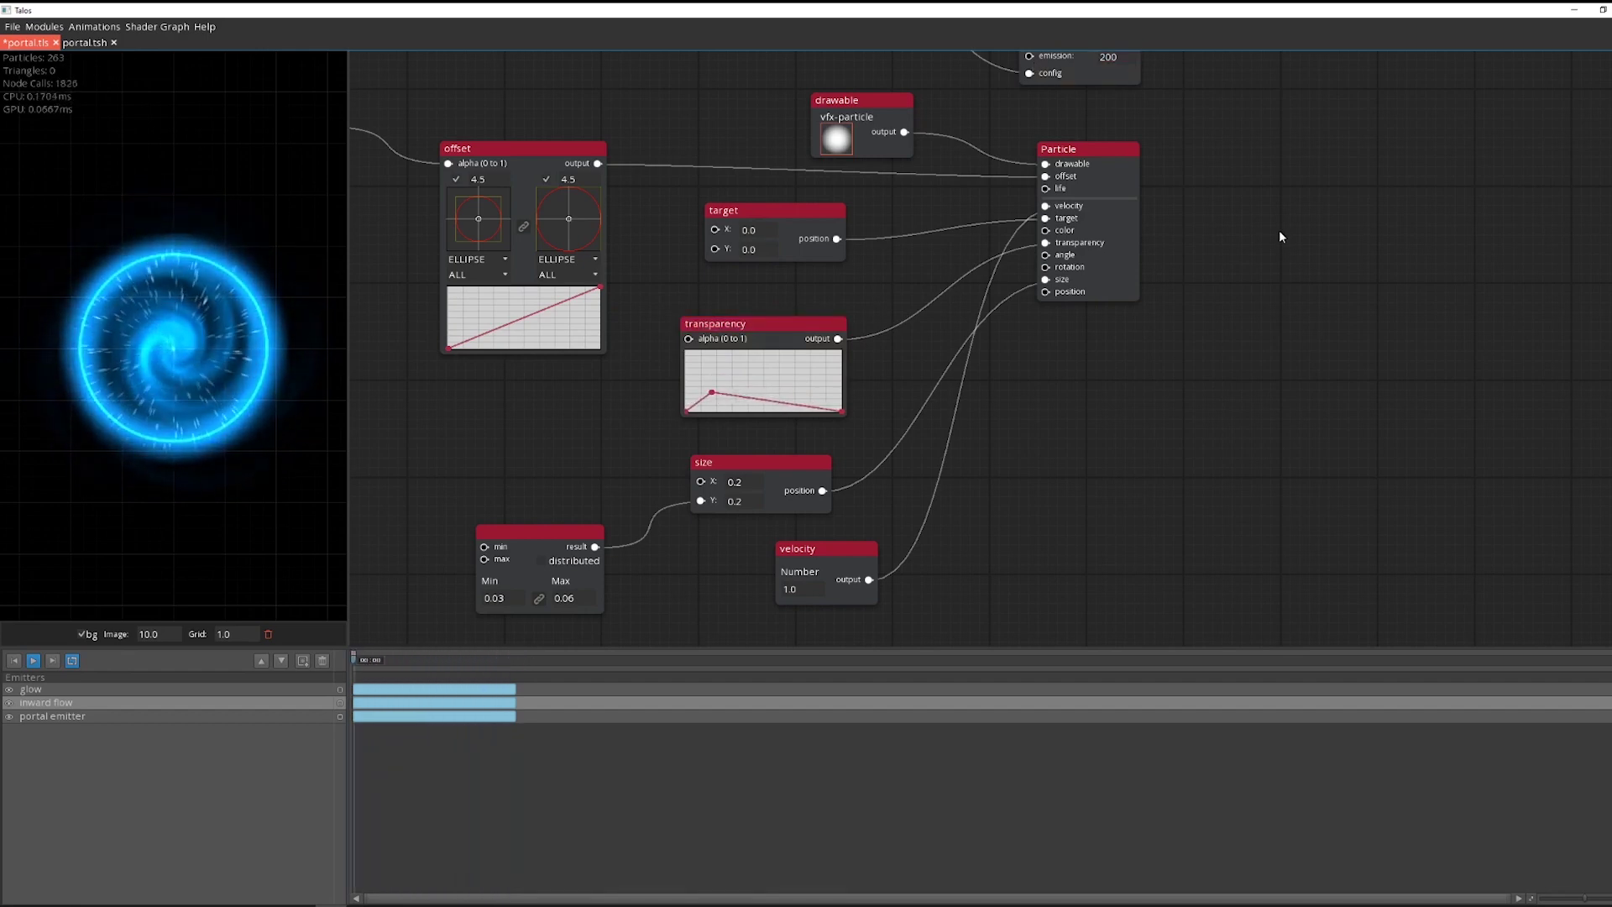
{"action": "left_click", "coordinate": [702, 407]}
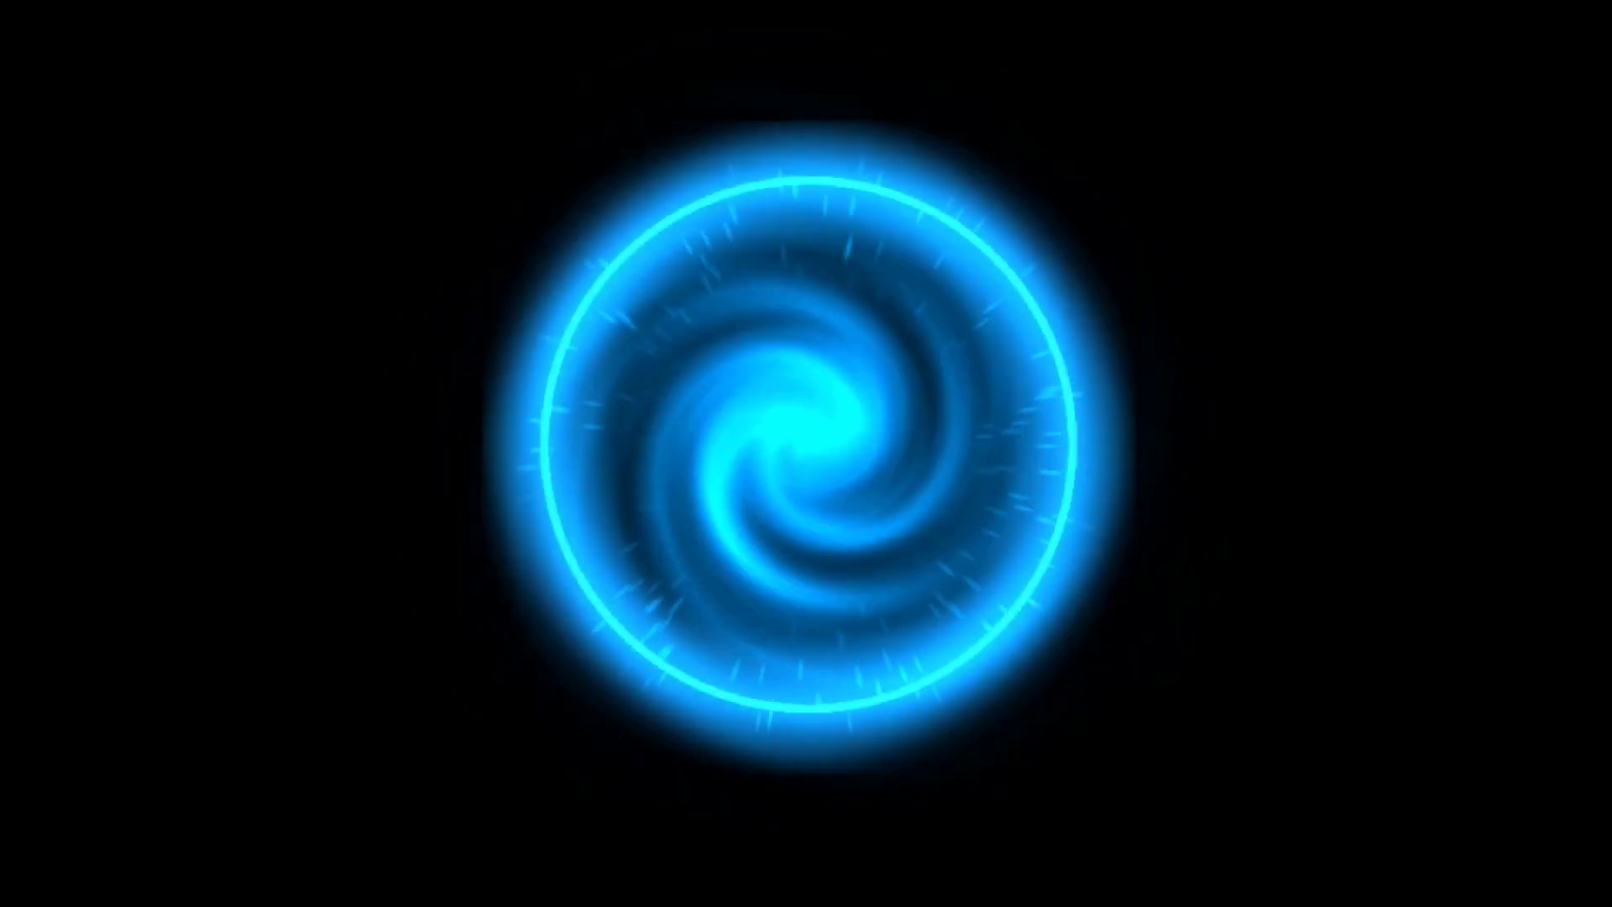